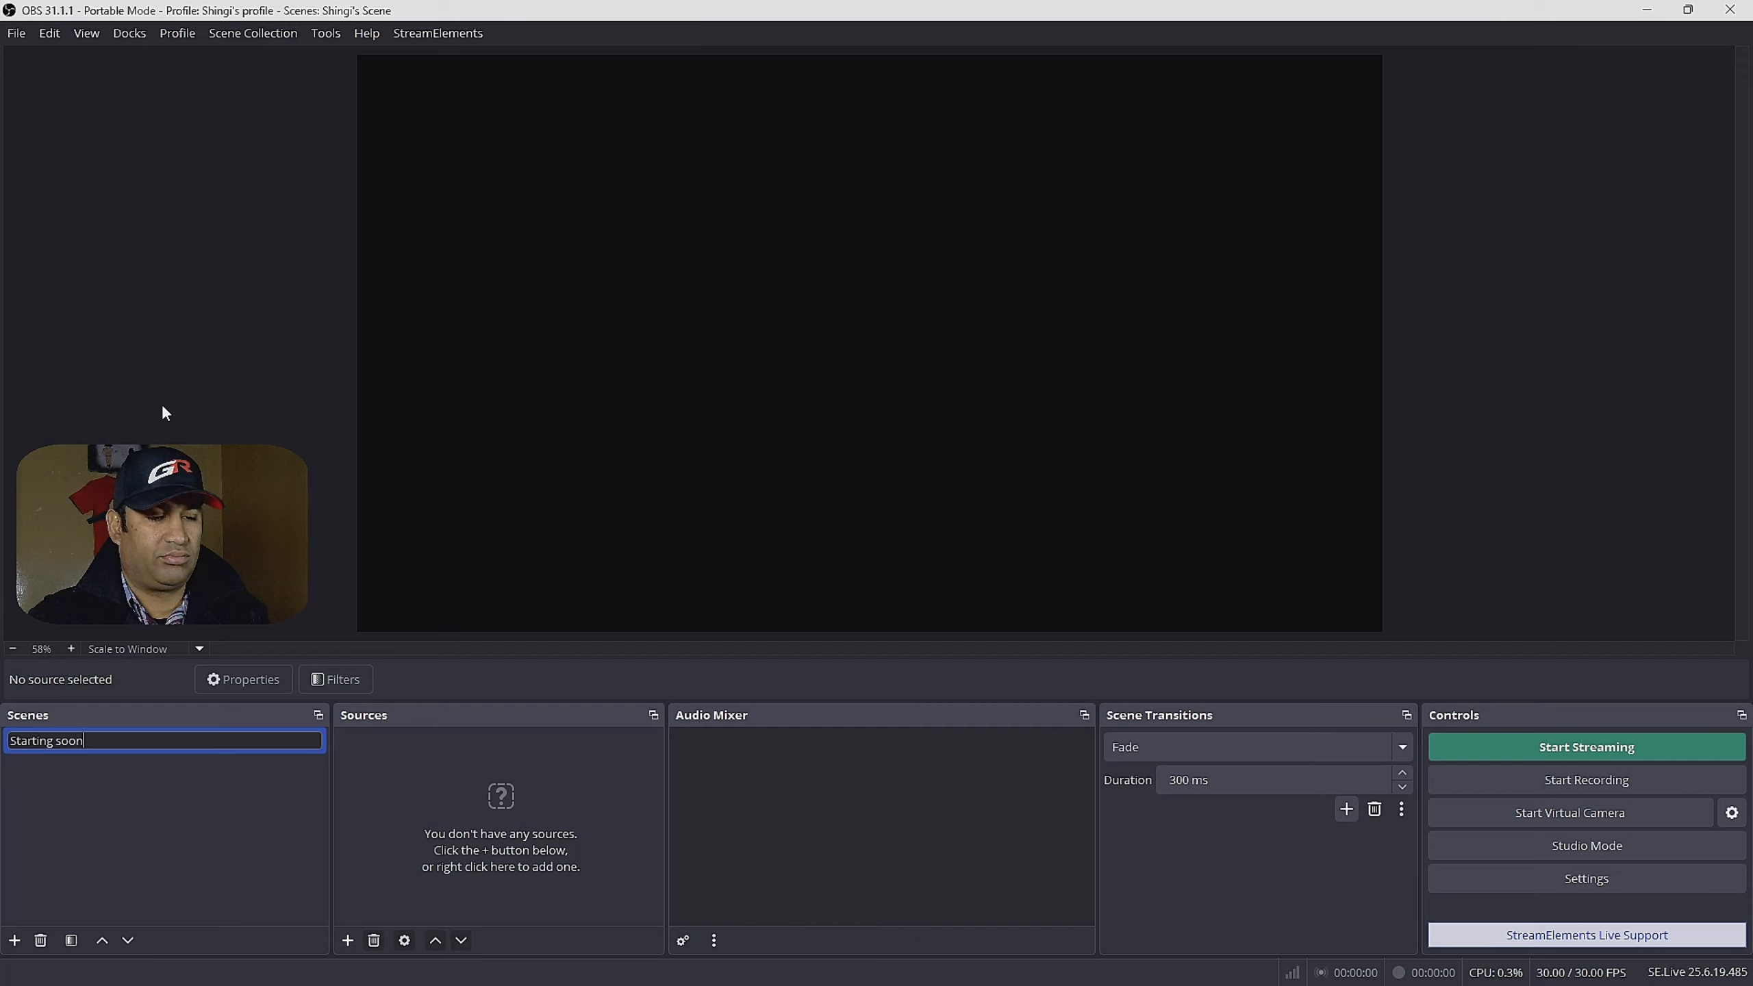
Finish naming the scene "Starting soon"
type("n")
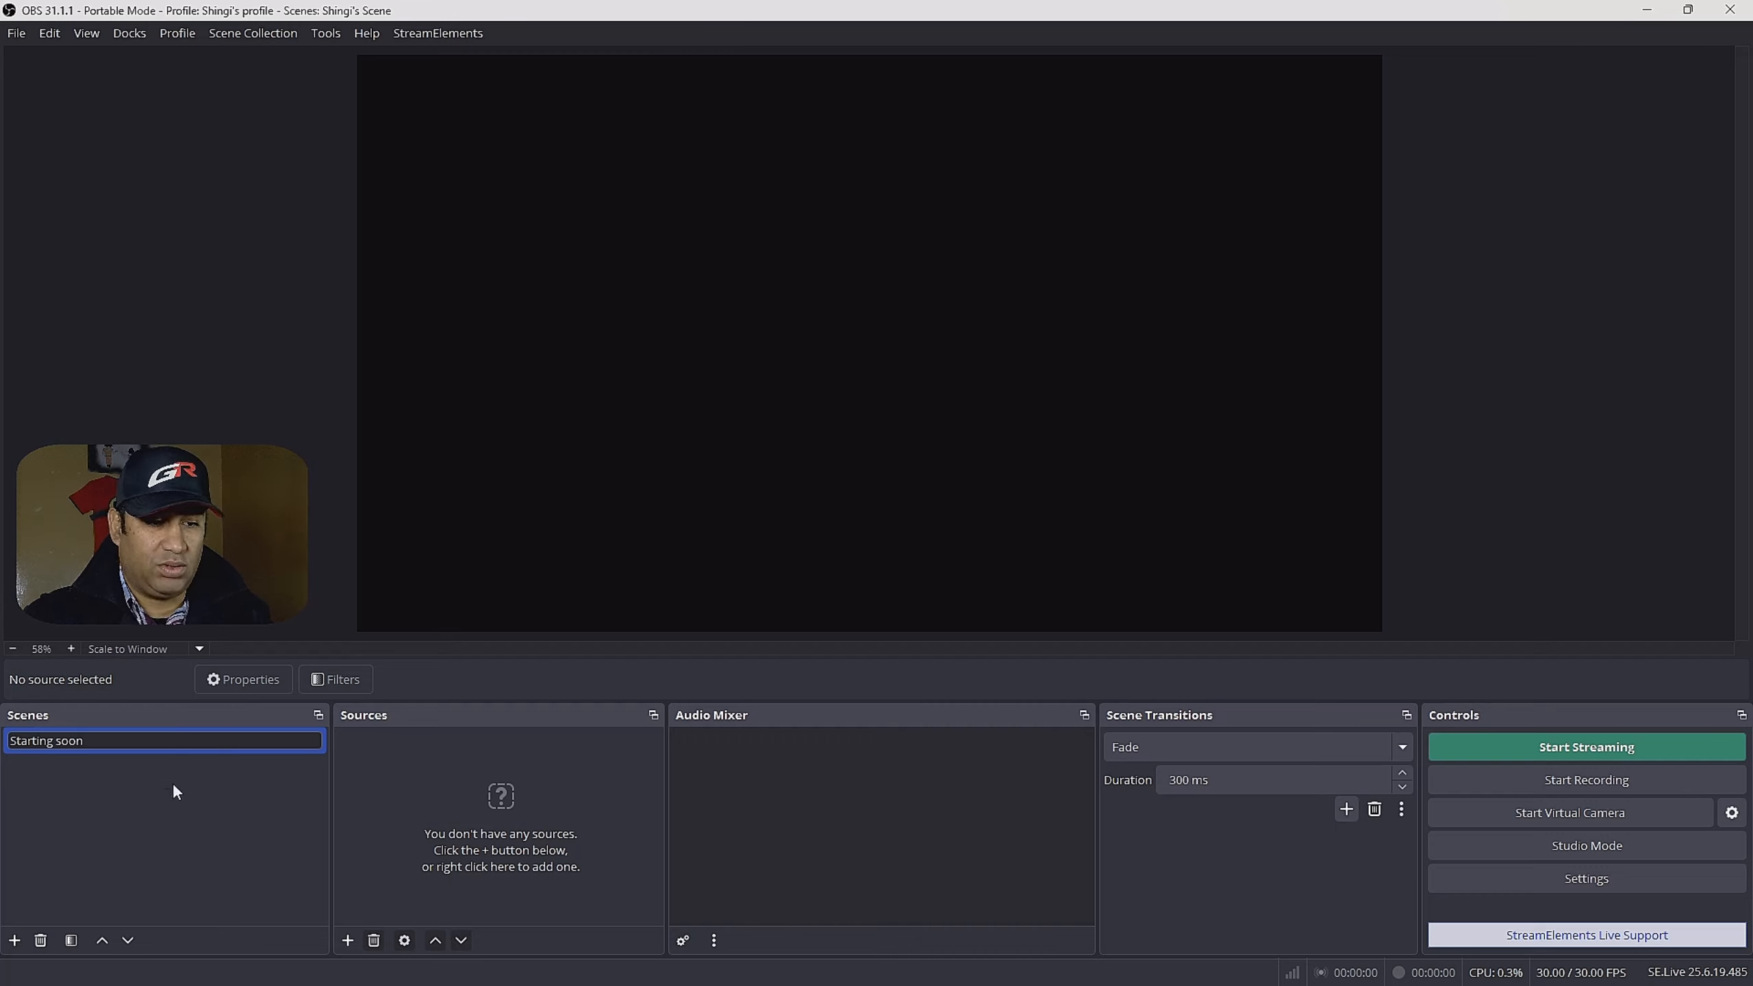
key("Return")
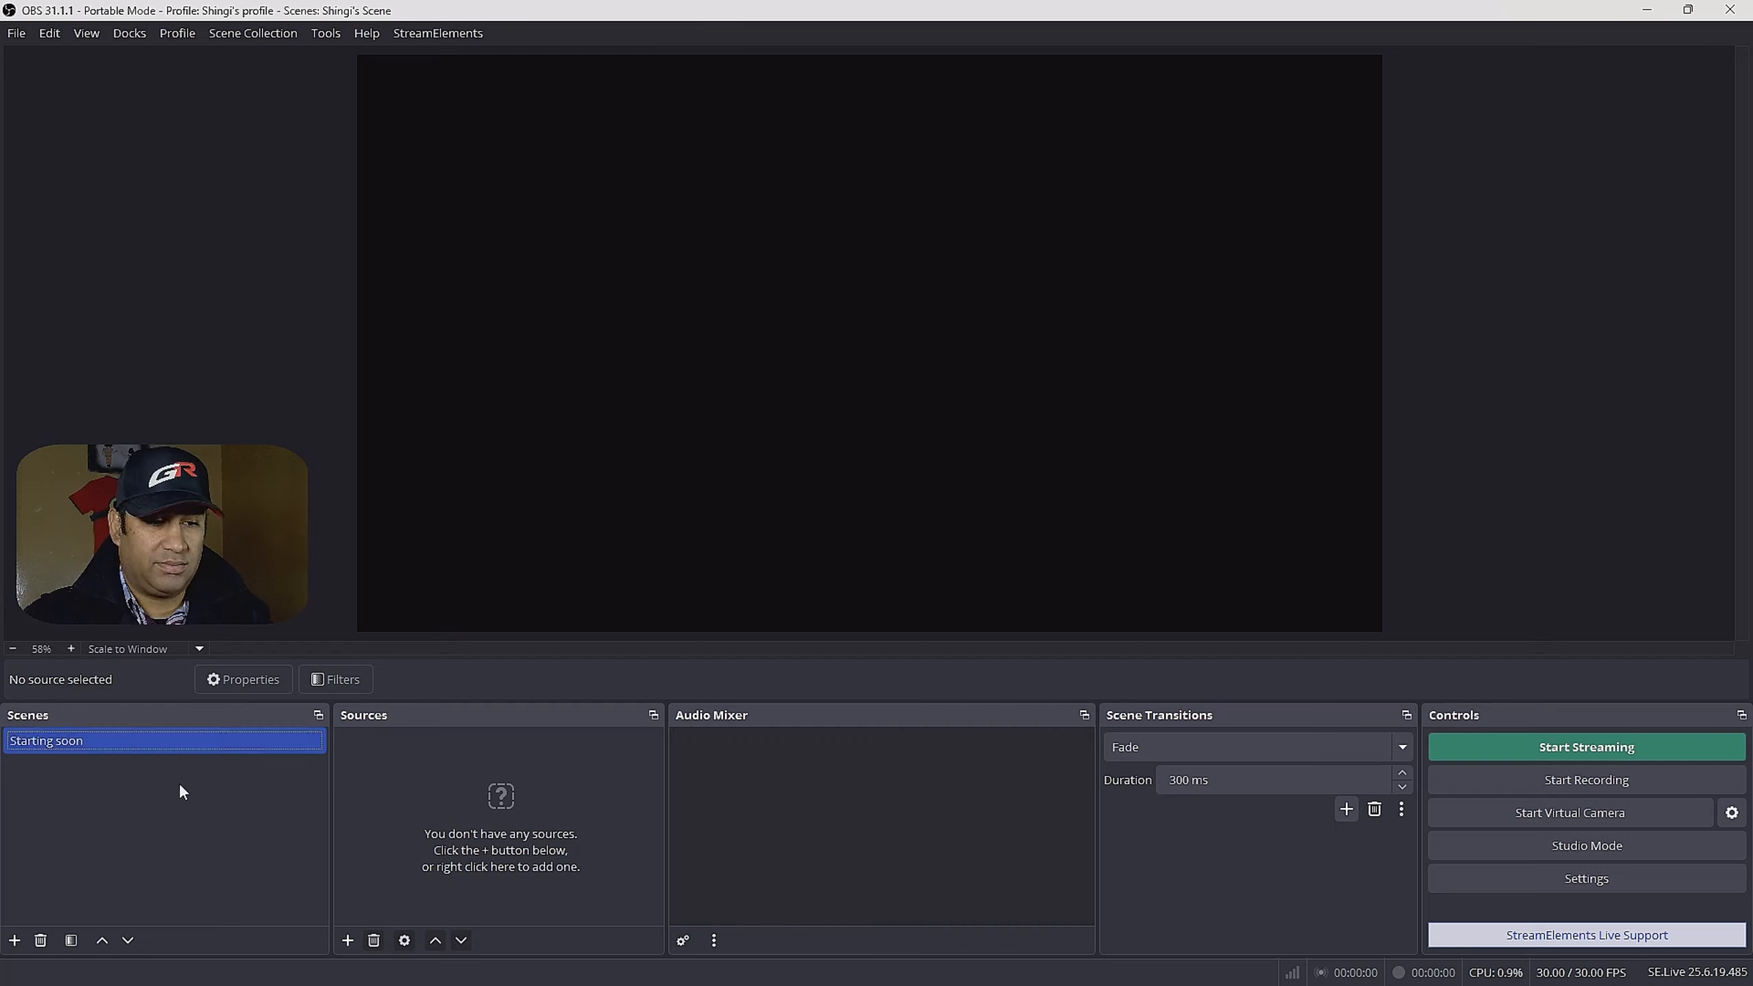
Add a new image source with the default name to the scene, using abstract.jpg from the Saved Pictures folder
left_click(345, 941)
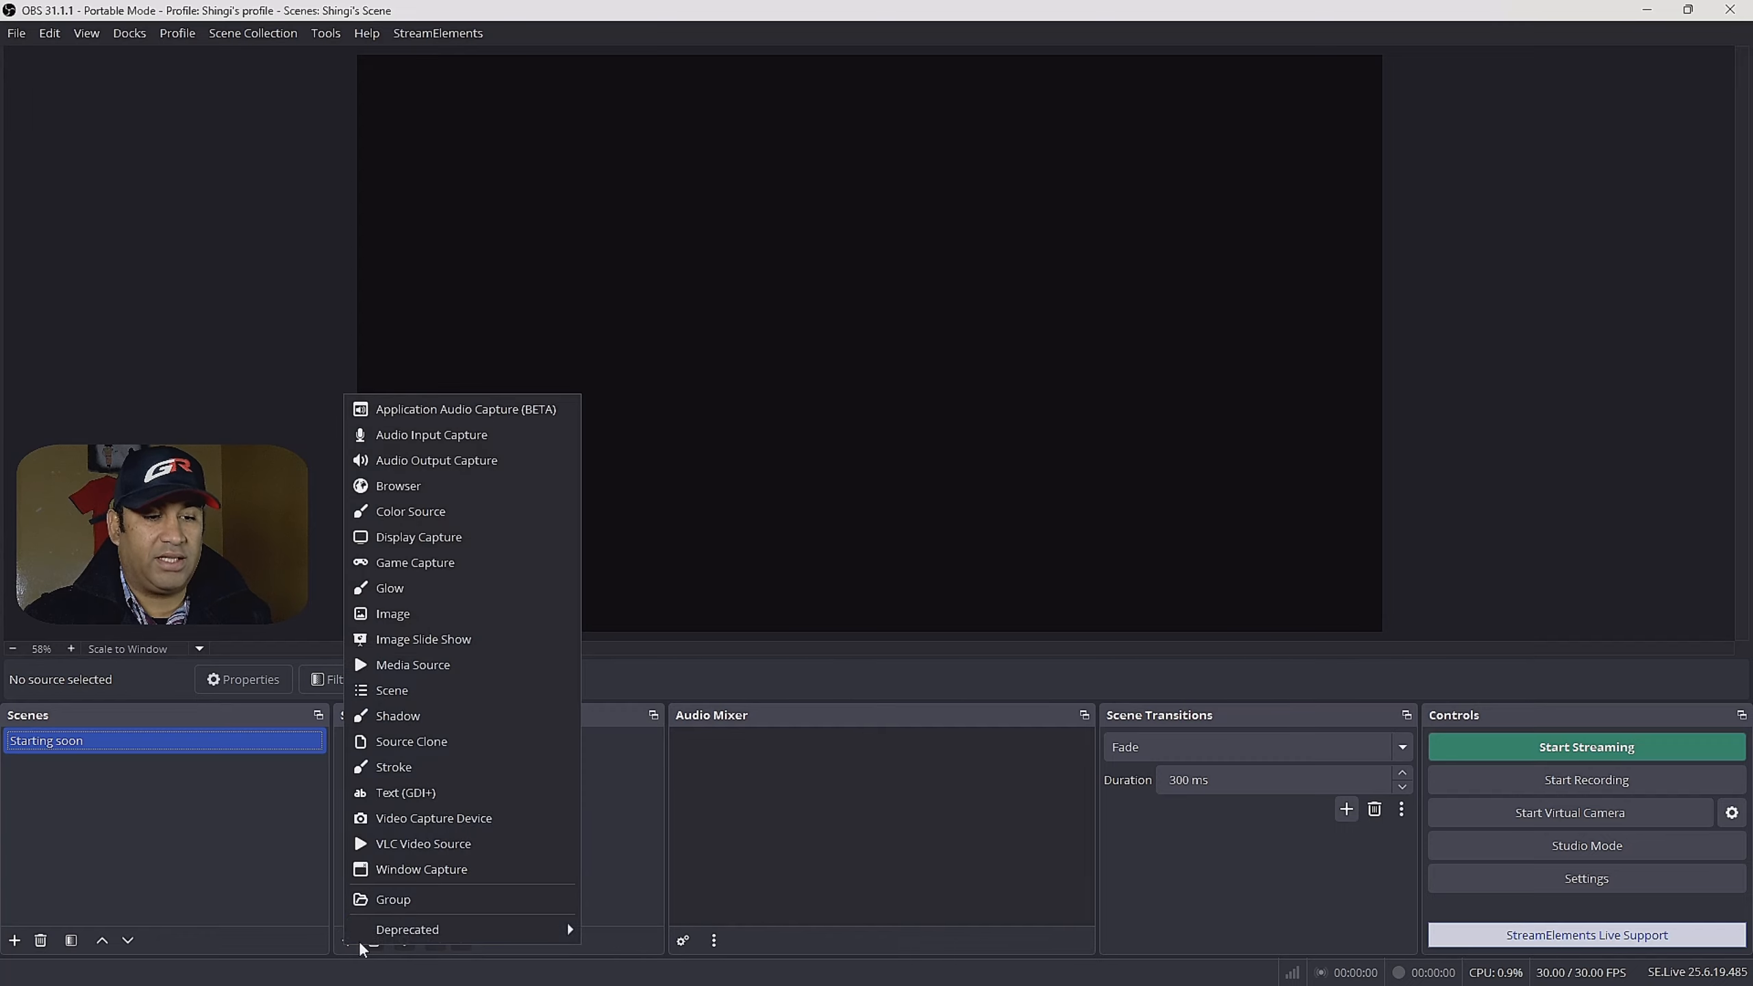
left_click(409, 615)
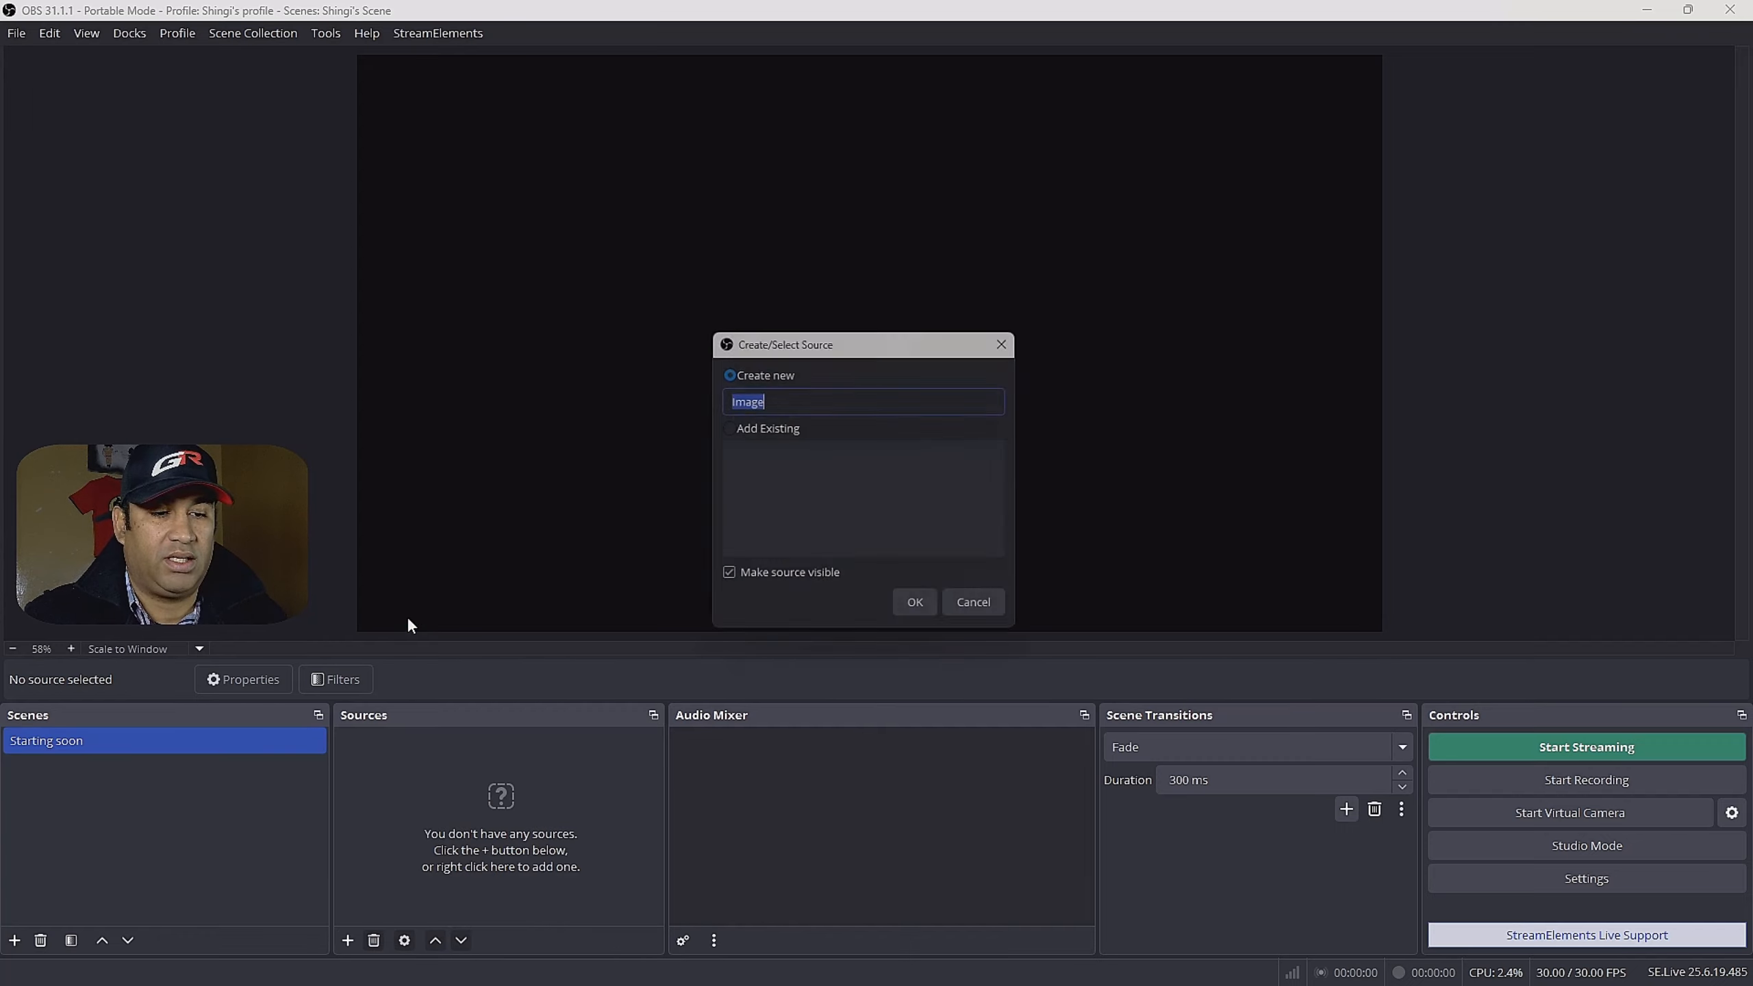
left_click(921, 611)
left_click(1132, 506)
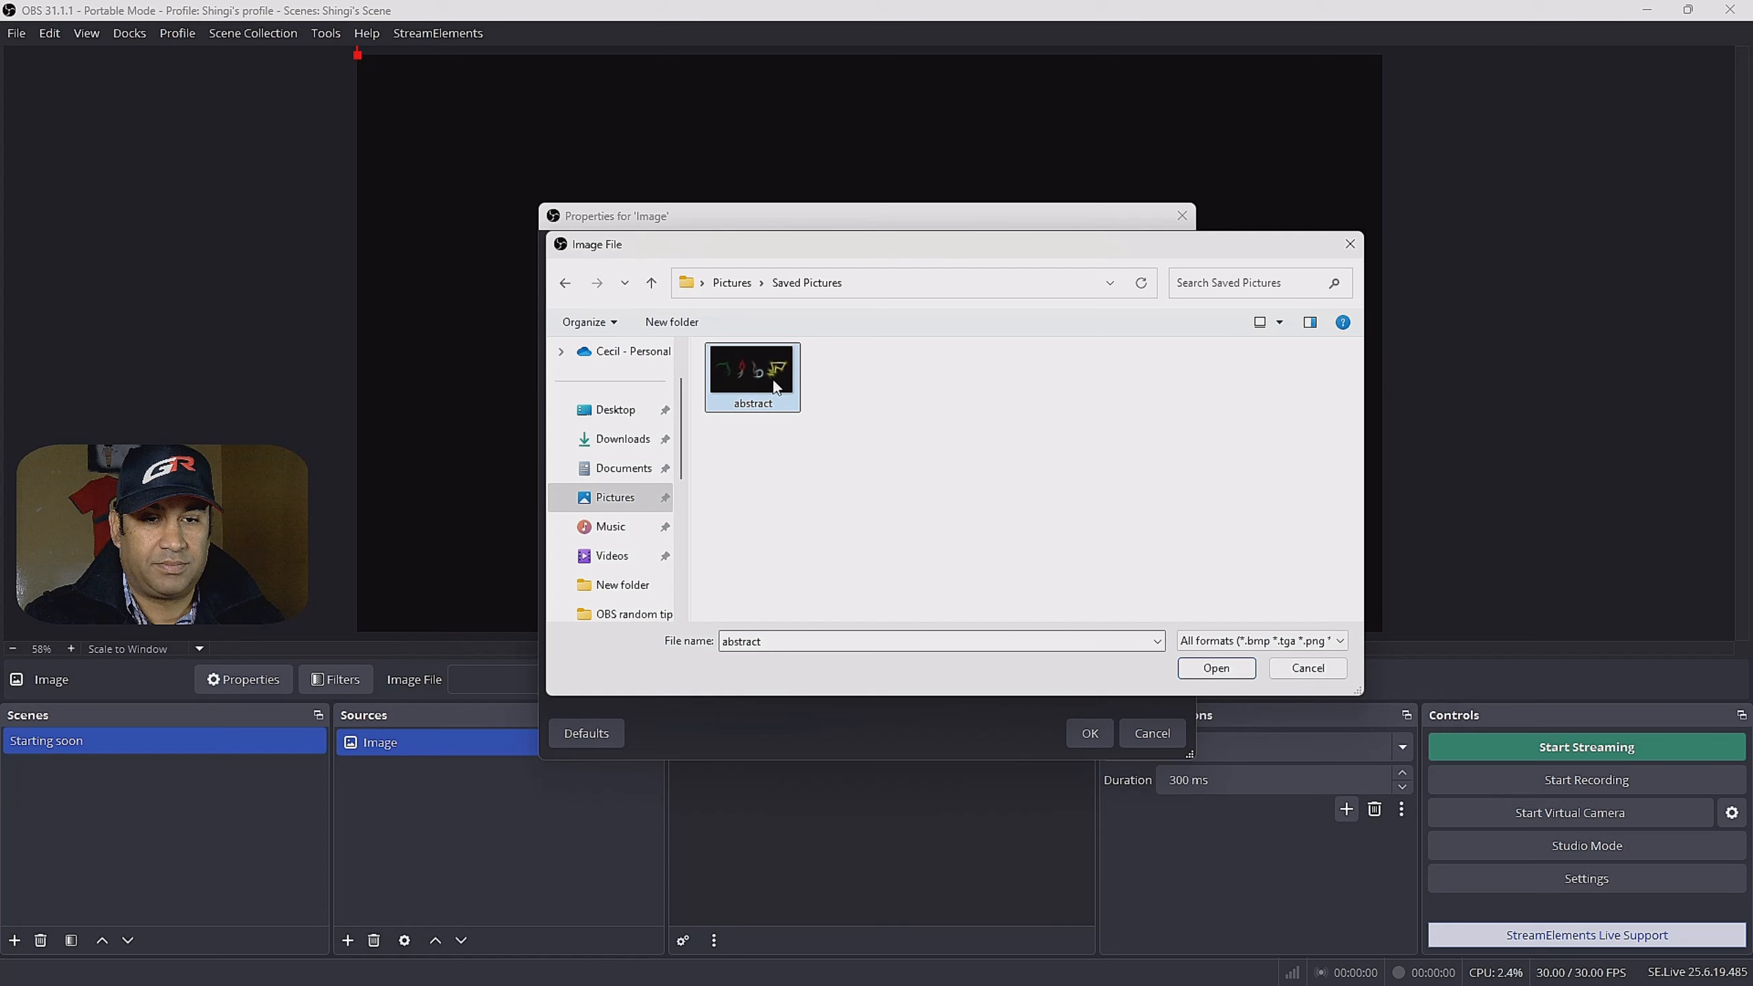
left_click(1223, 667)
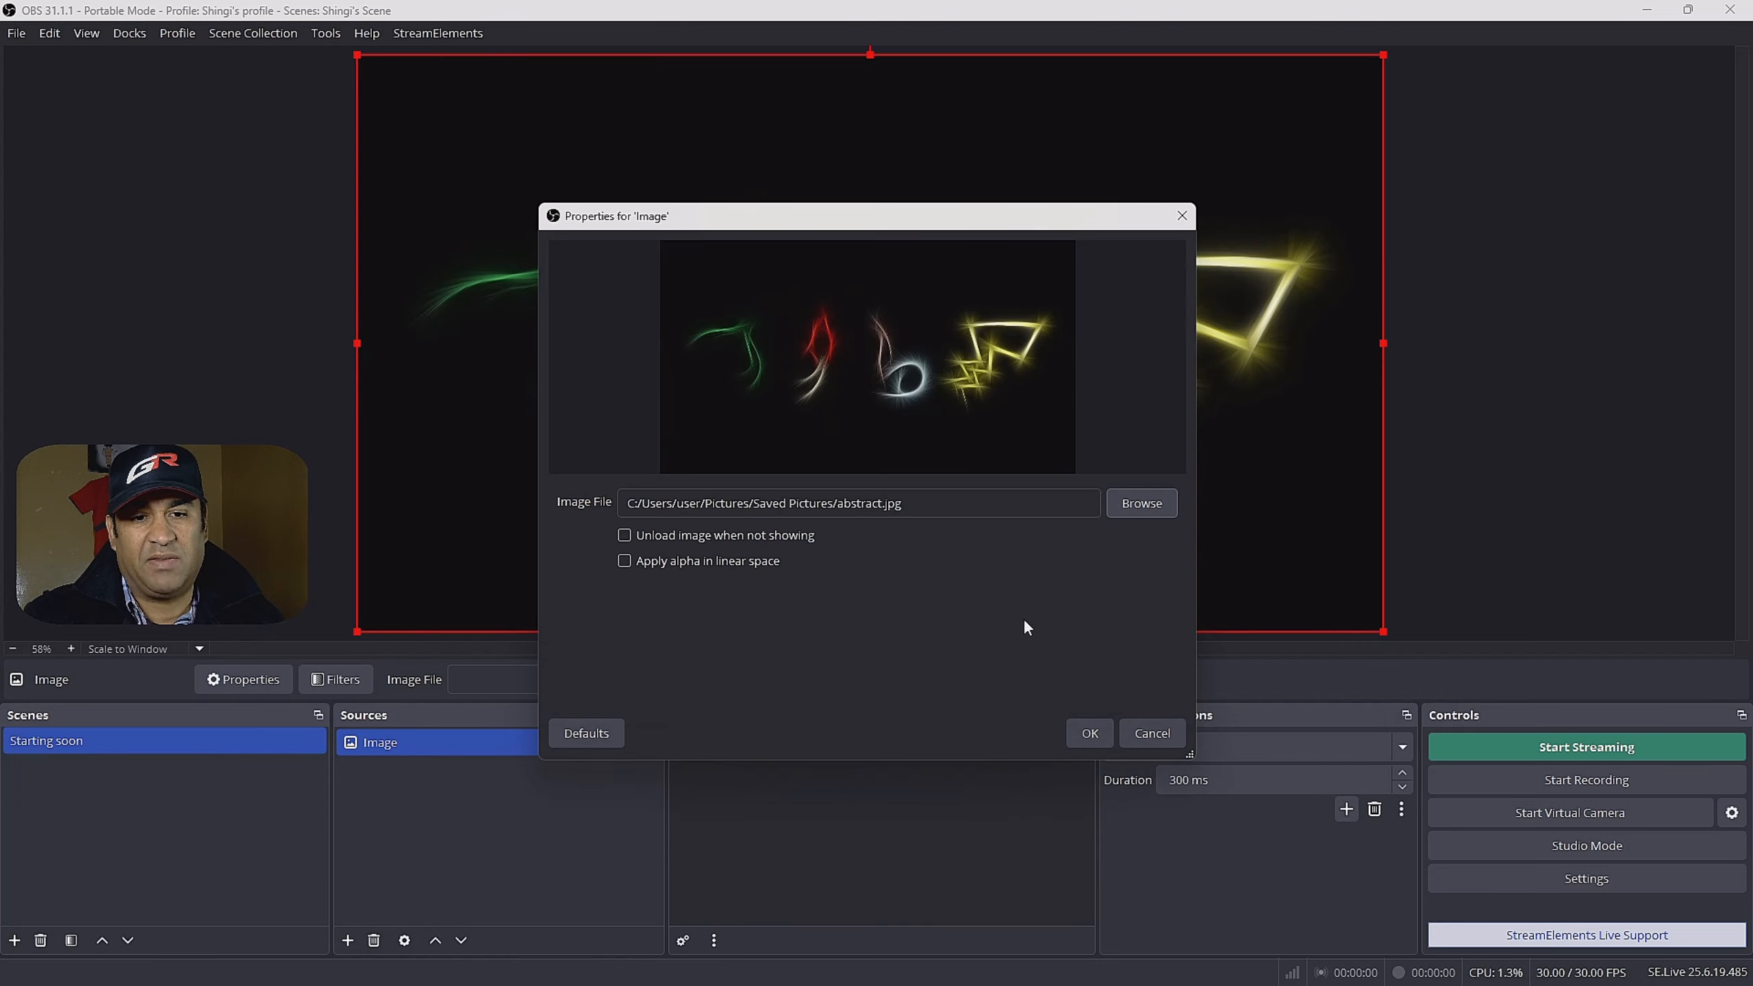
left_click(1090, 734)
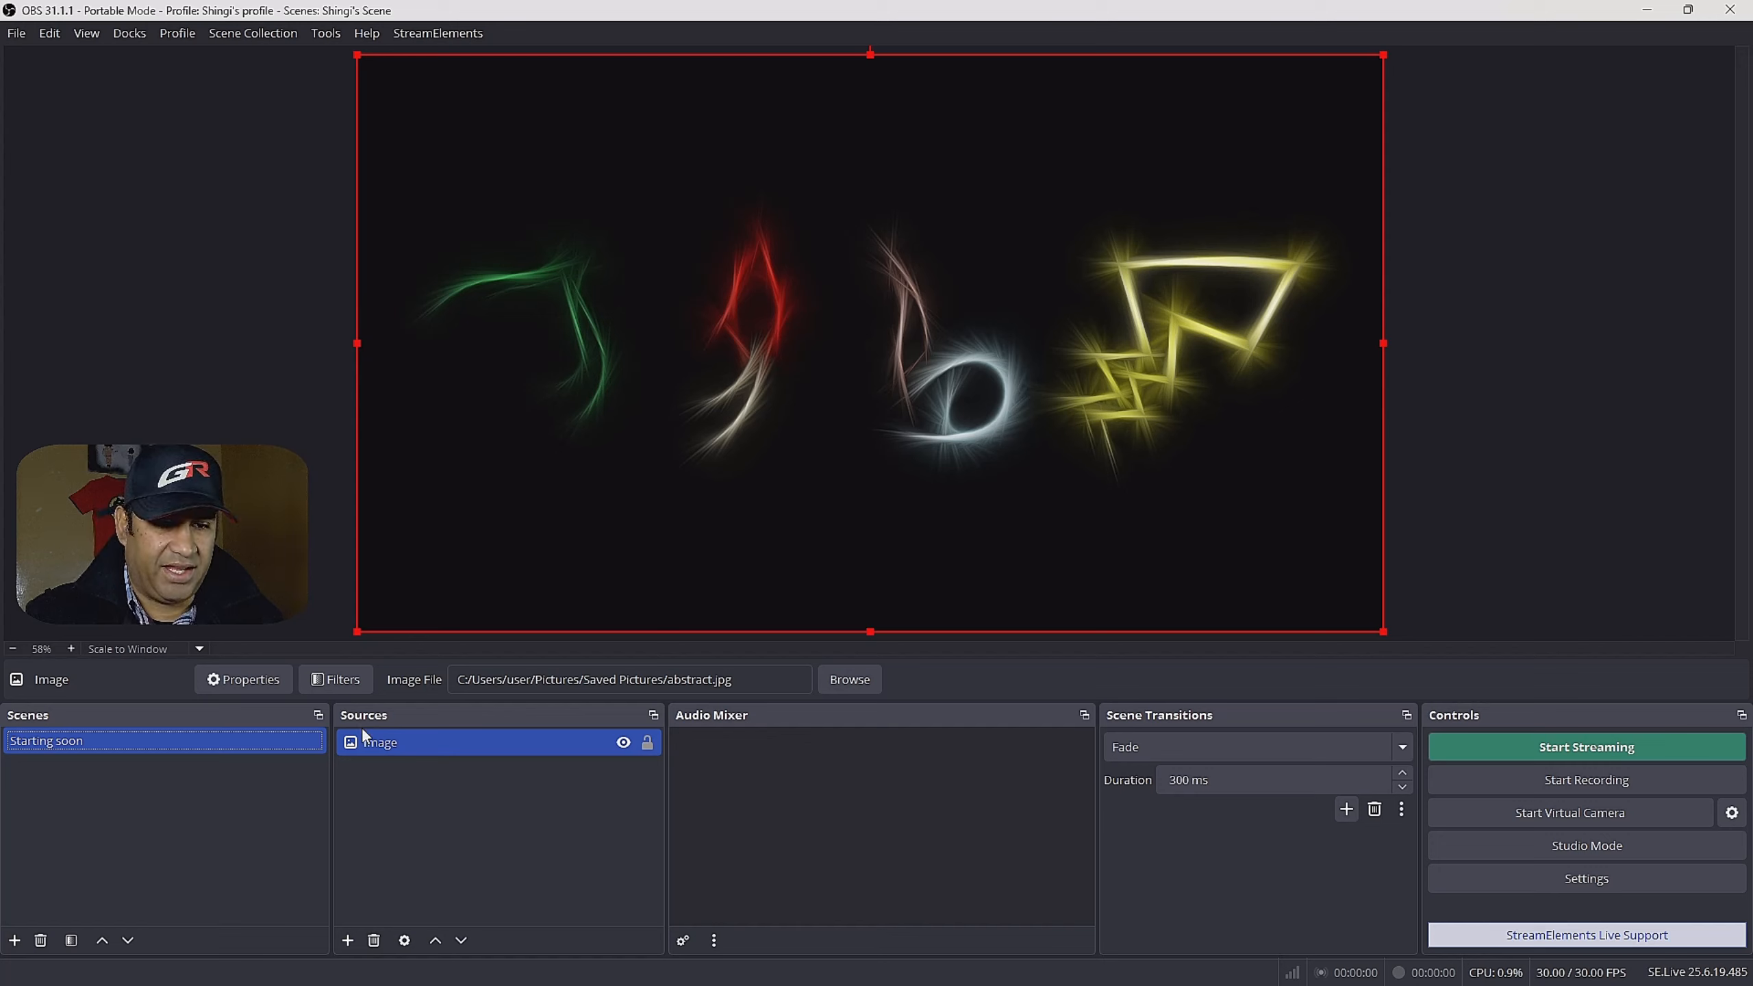
Add a new Text (GDI+) source named "Starting soon text" to the scene
left_click(349, 940)
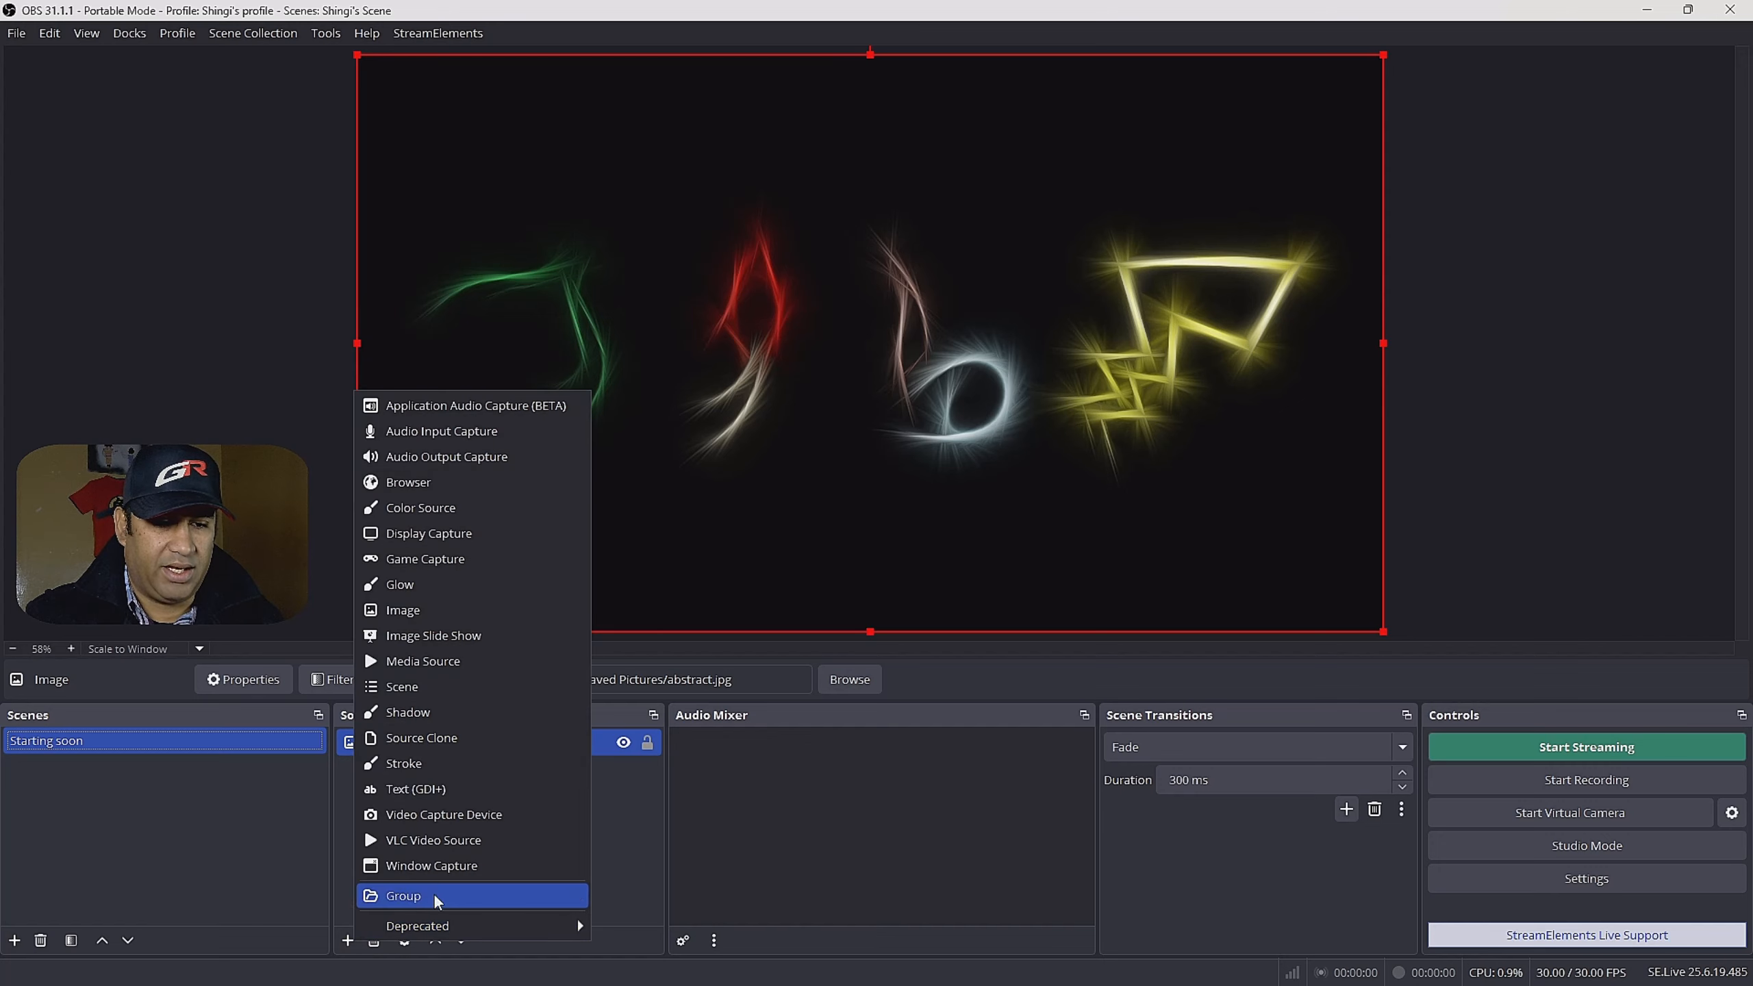
left_click(428, 788)
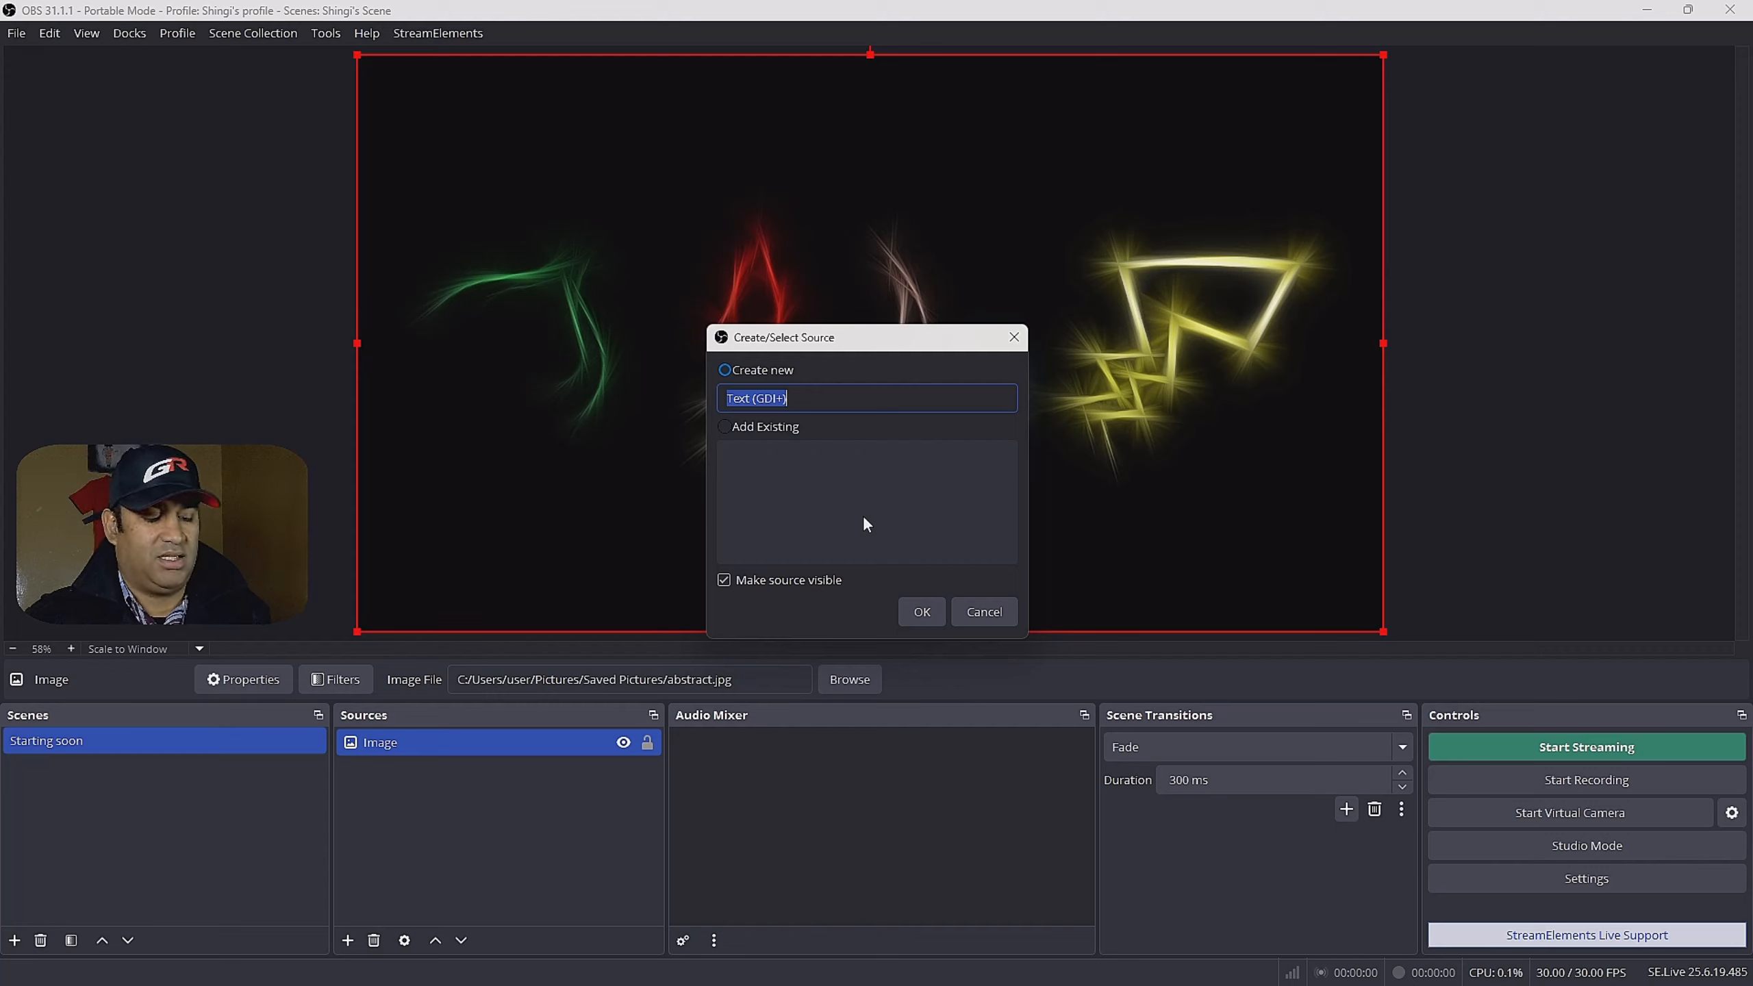
type("Start")
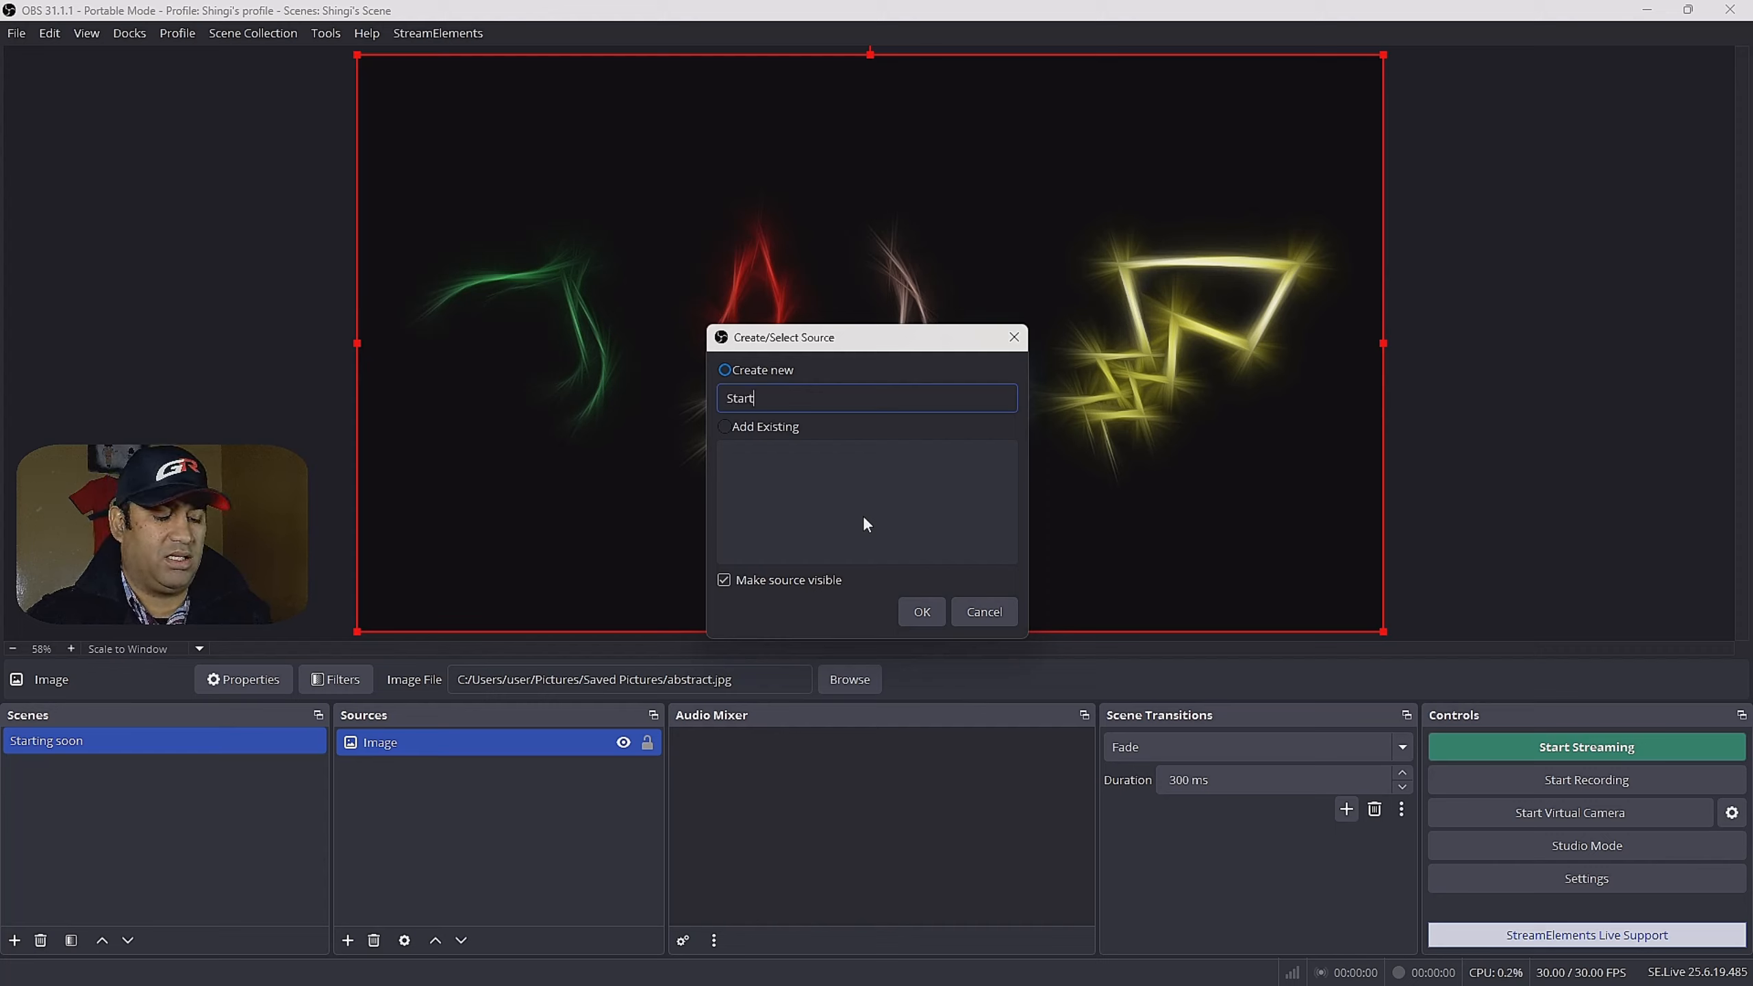
type("ing soon text")
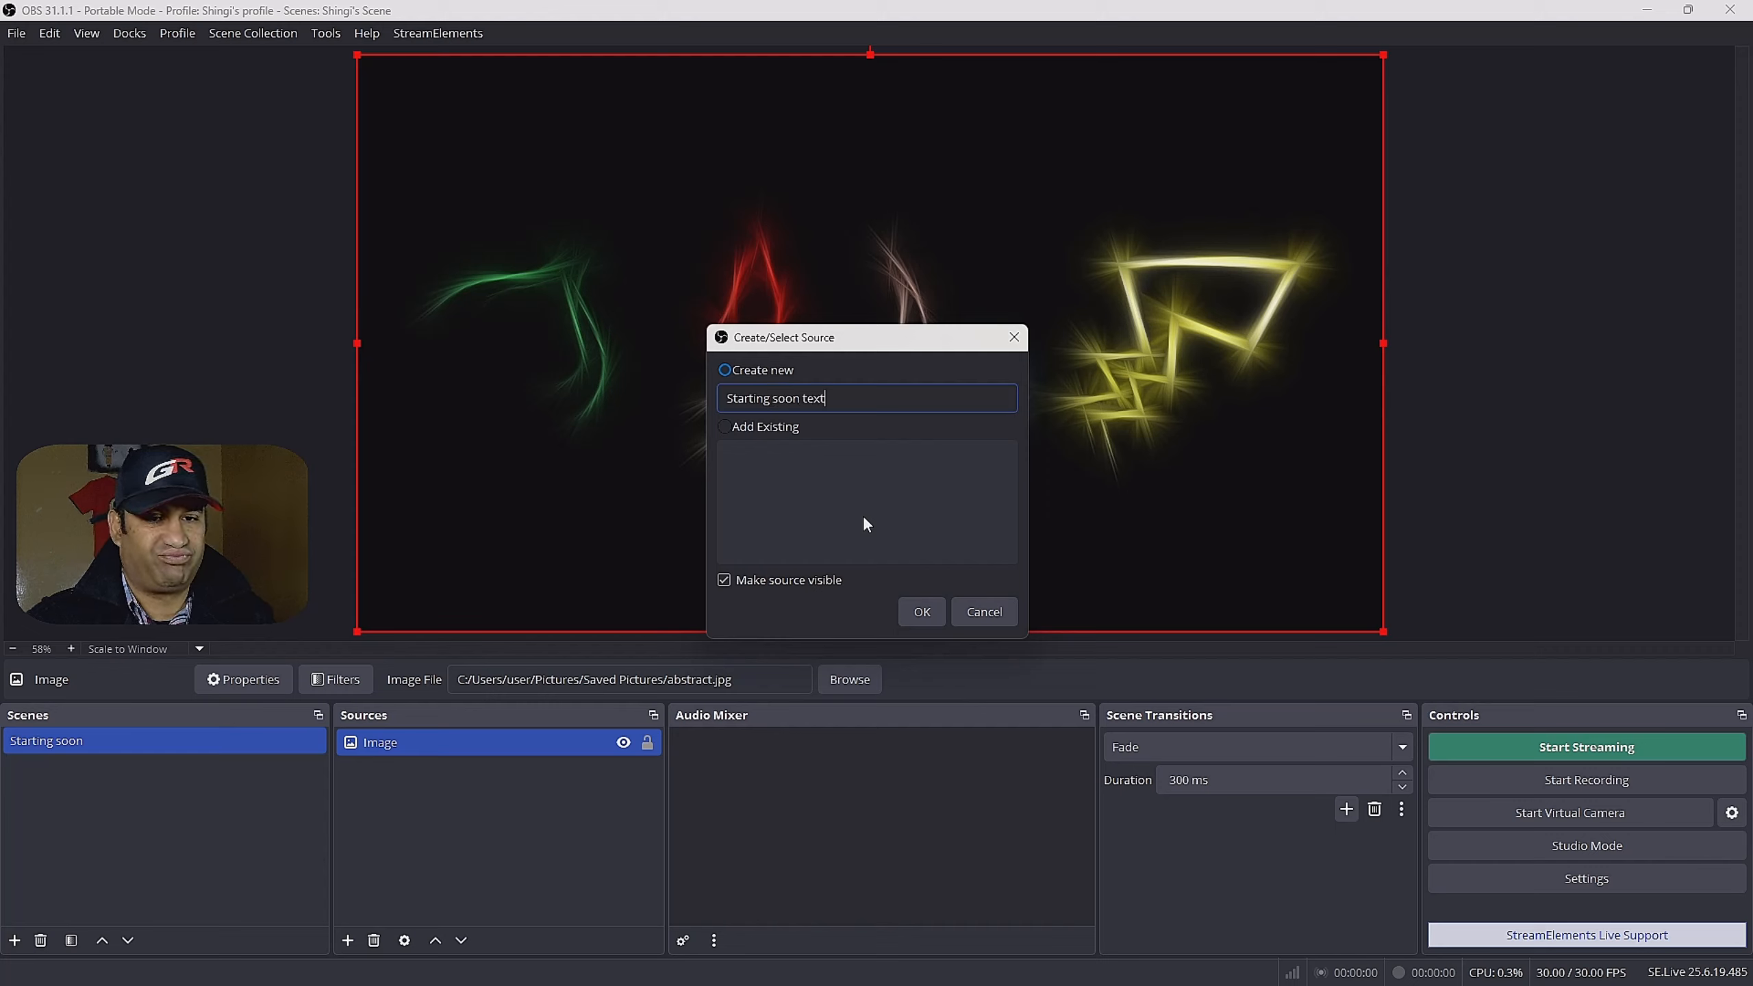
left_click(916, 611)
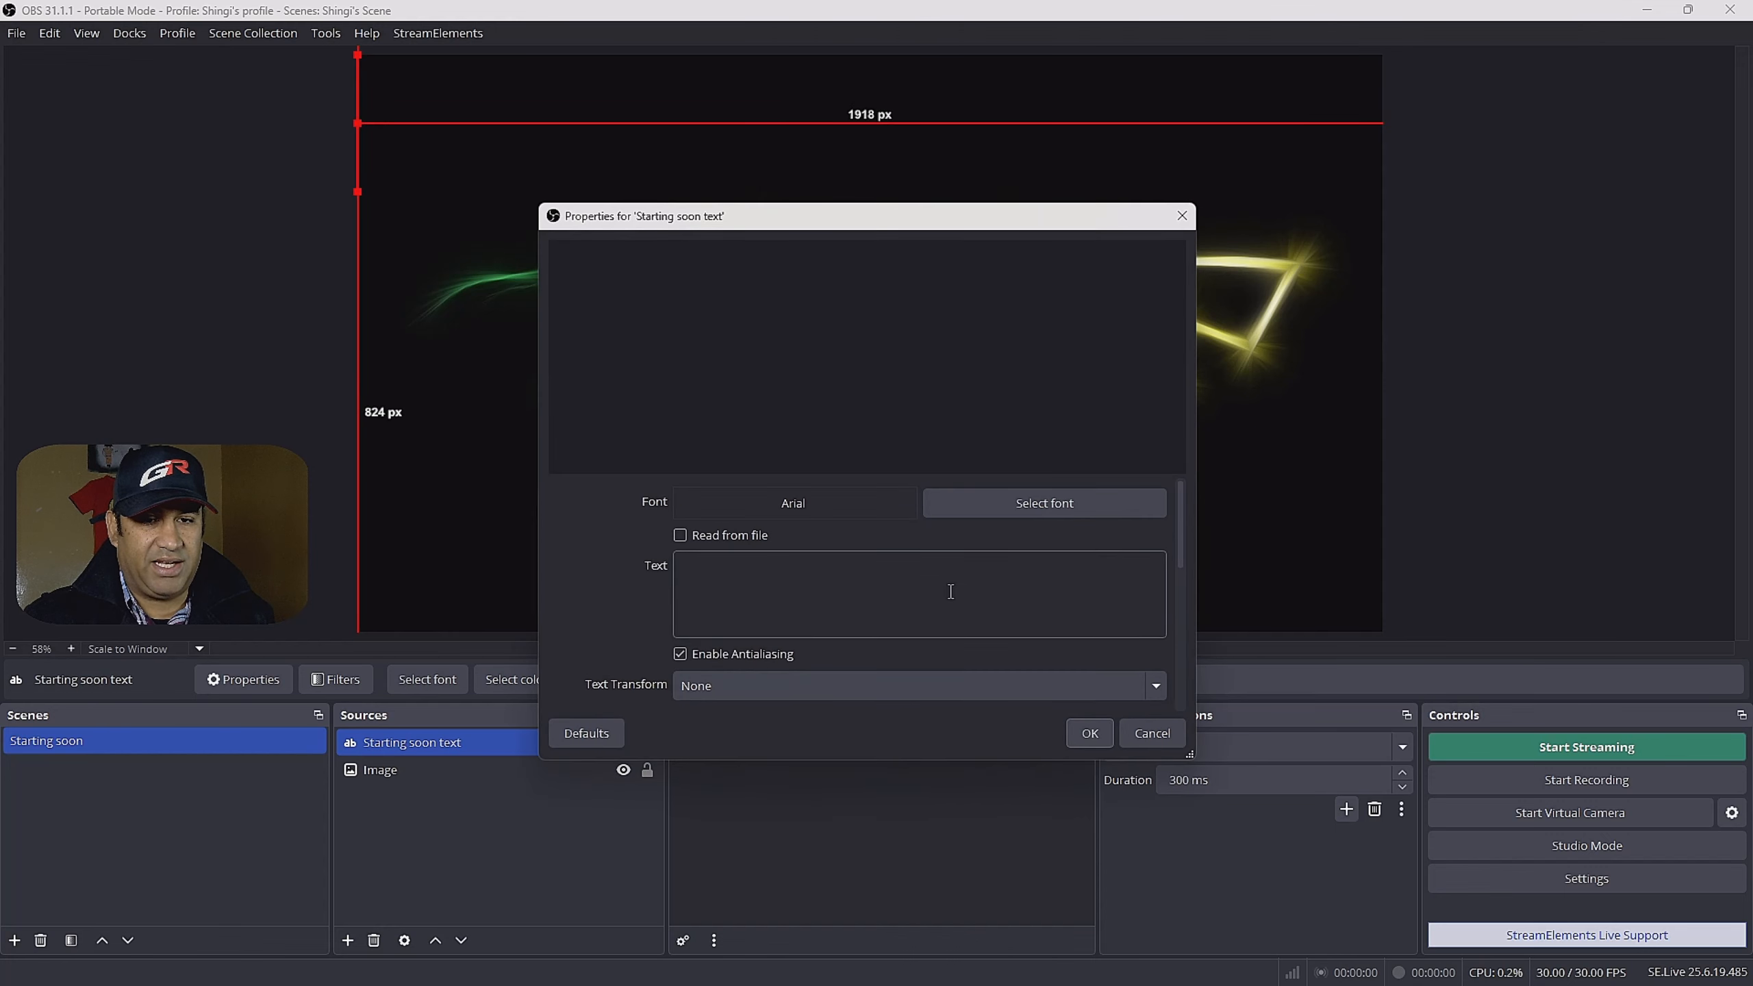
Enter "Stream Starting soon" as the content of the text source
left_click(809, 575)
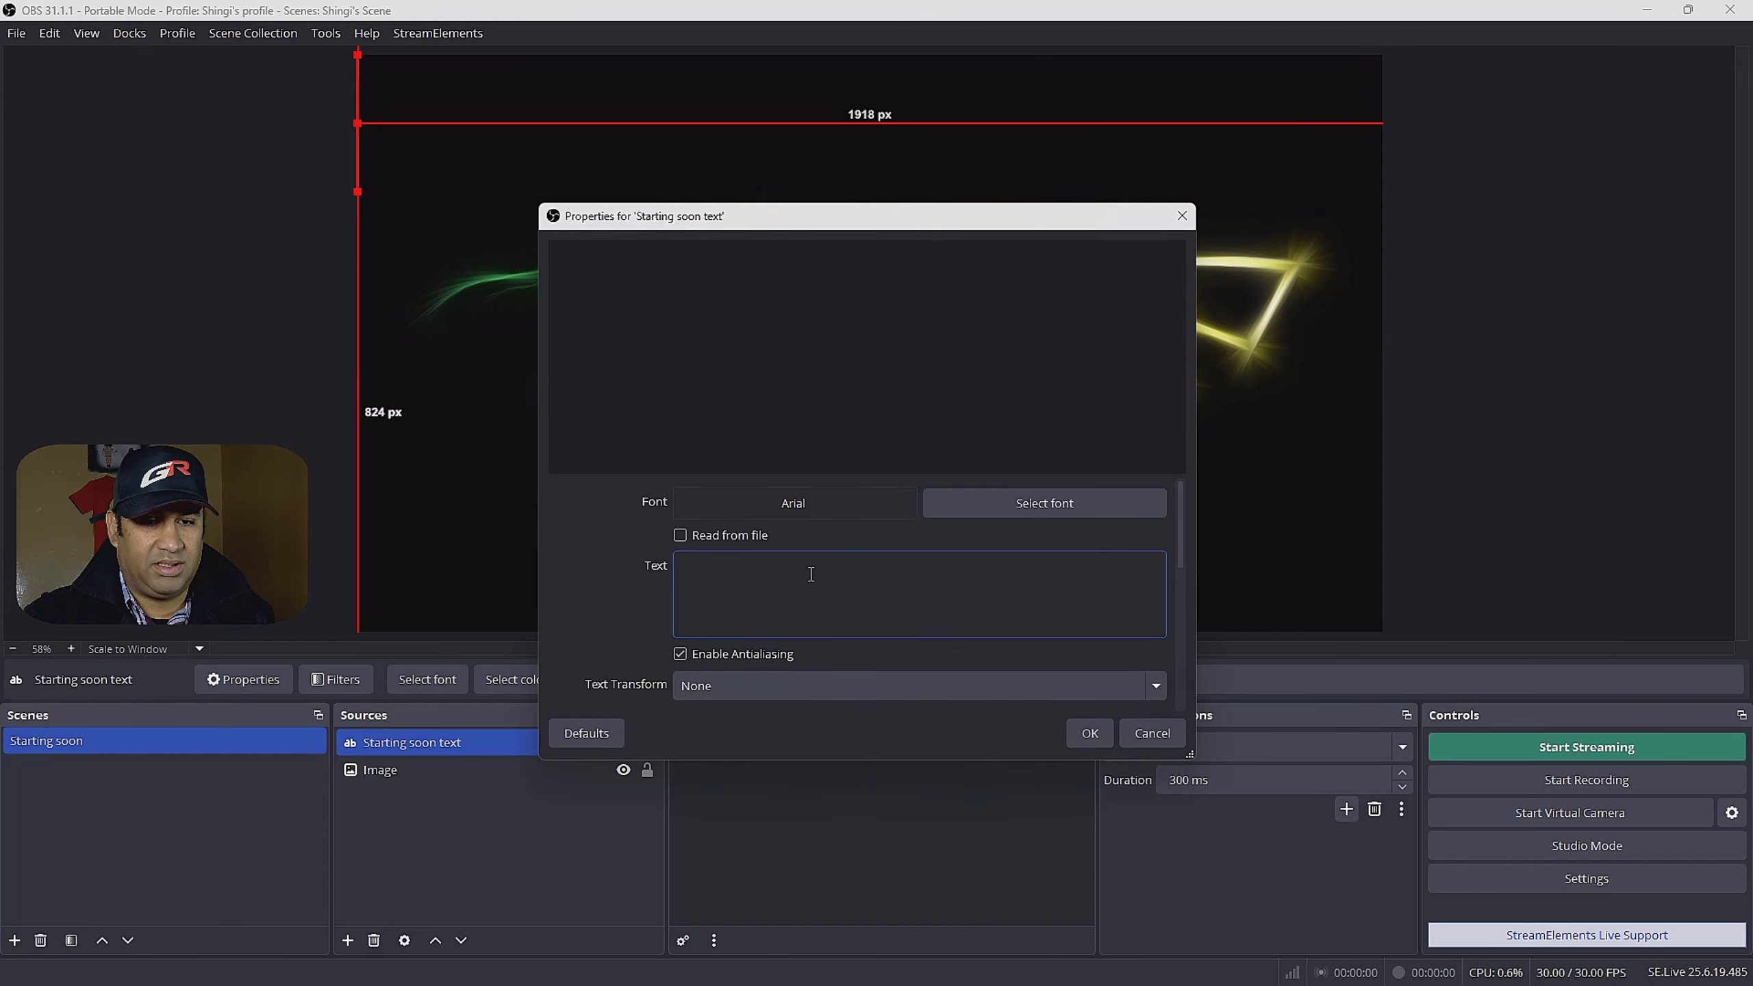
type("Stream")
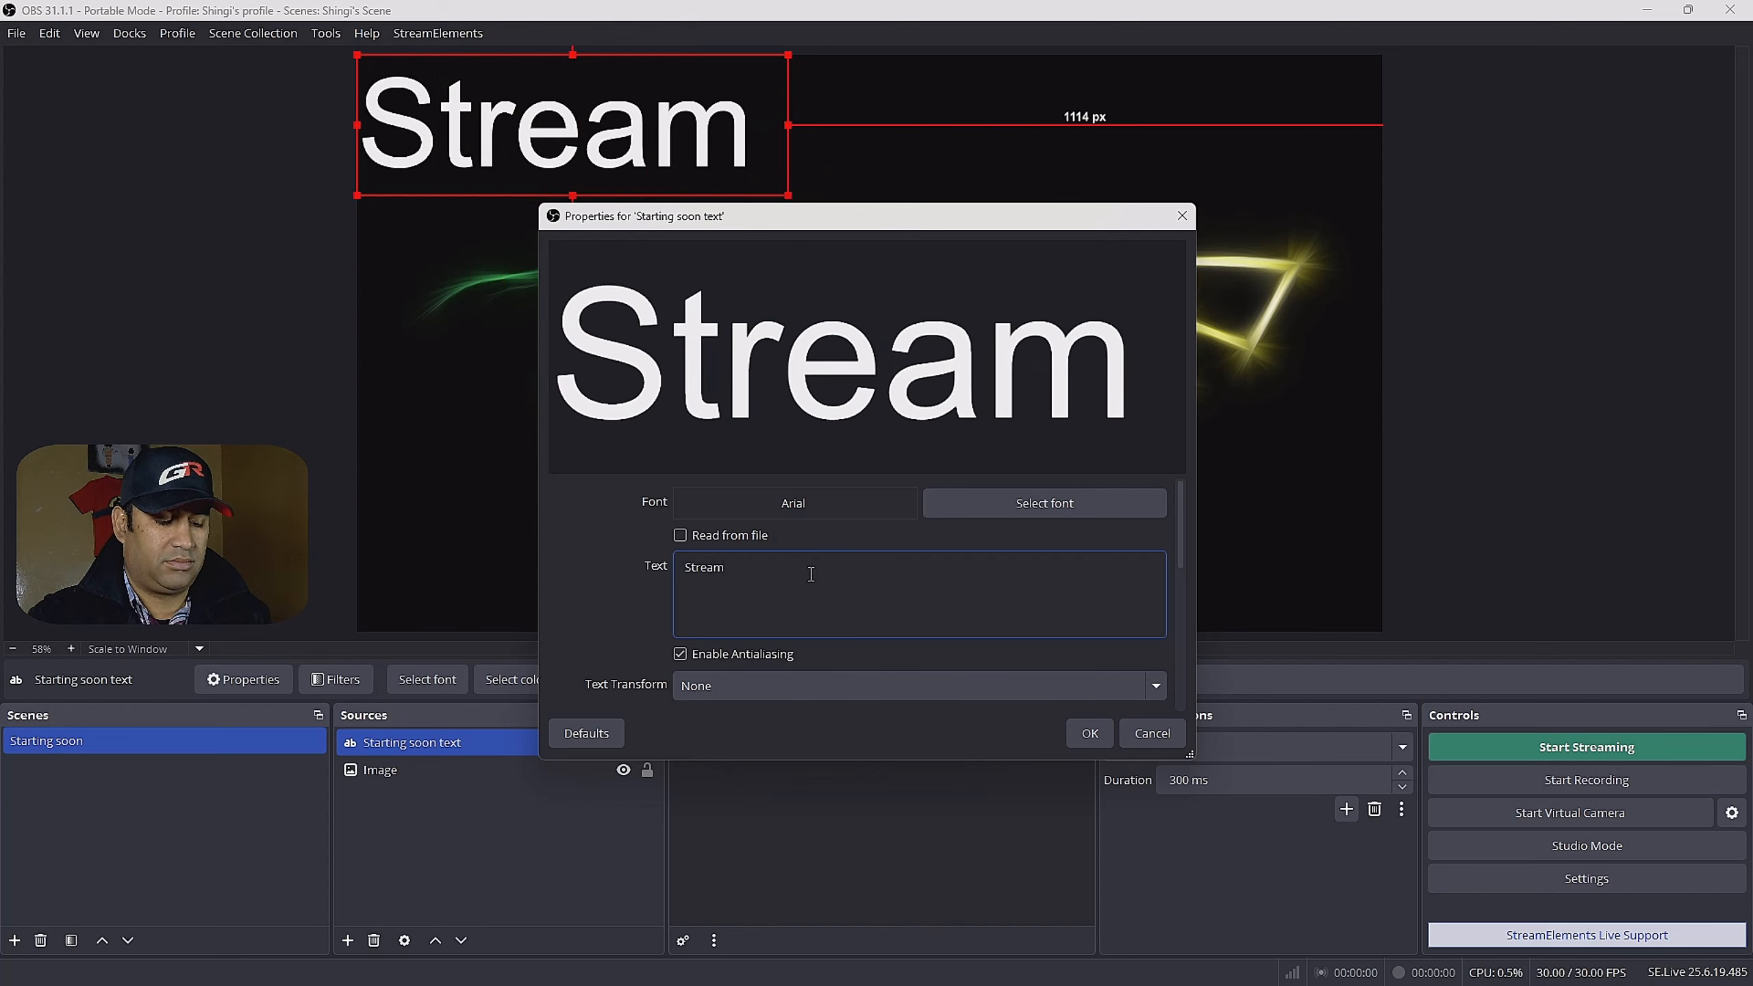
type(" Start")
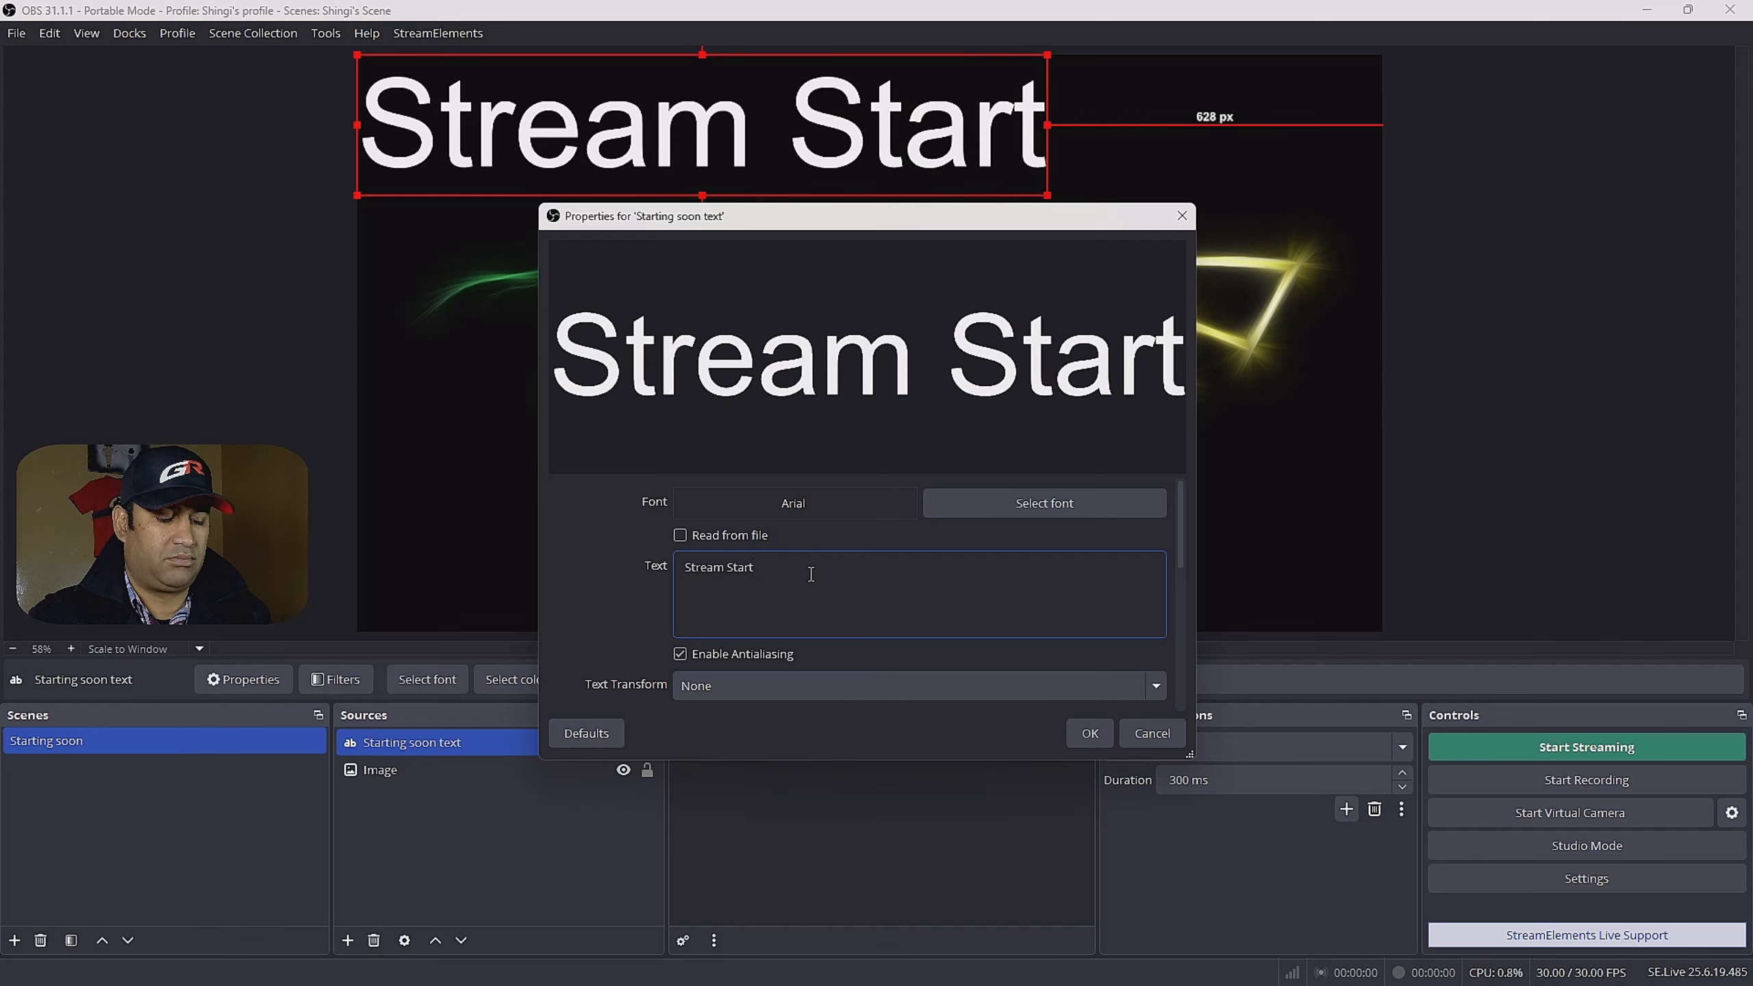
type("ing soon")
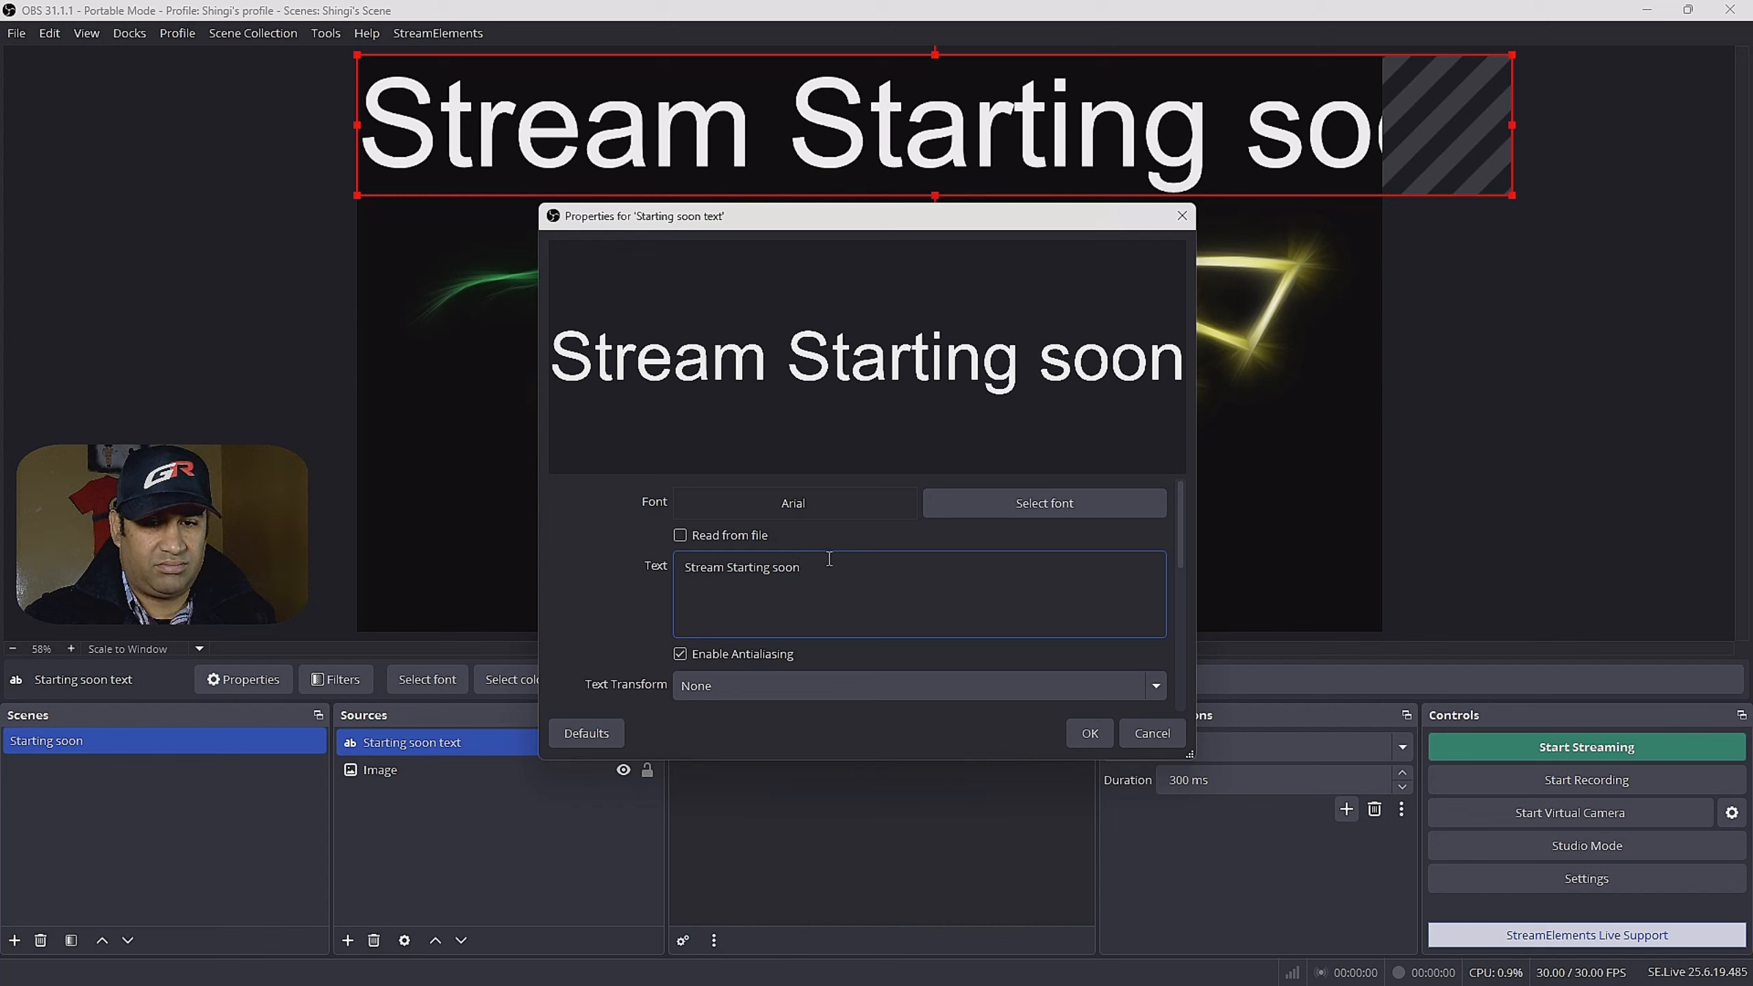
Set the font of the text source to Chiller in the Regular style
left_click(951, 510)
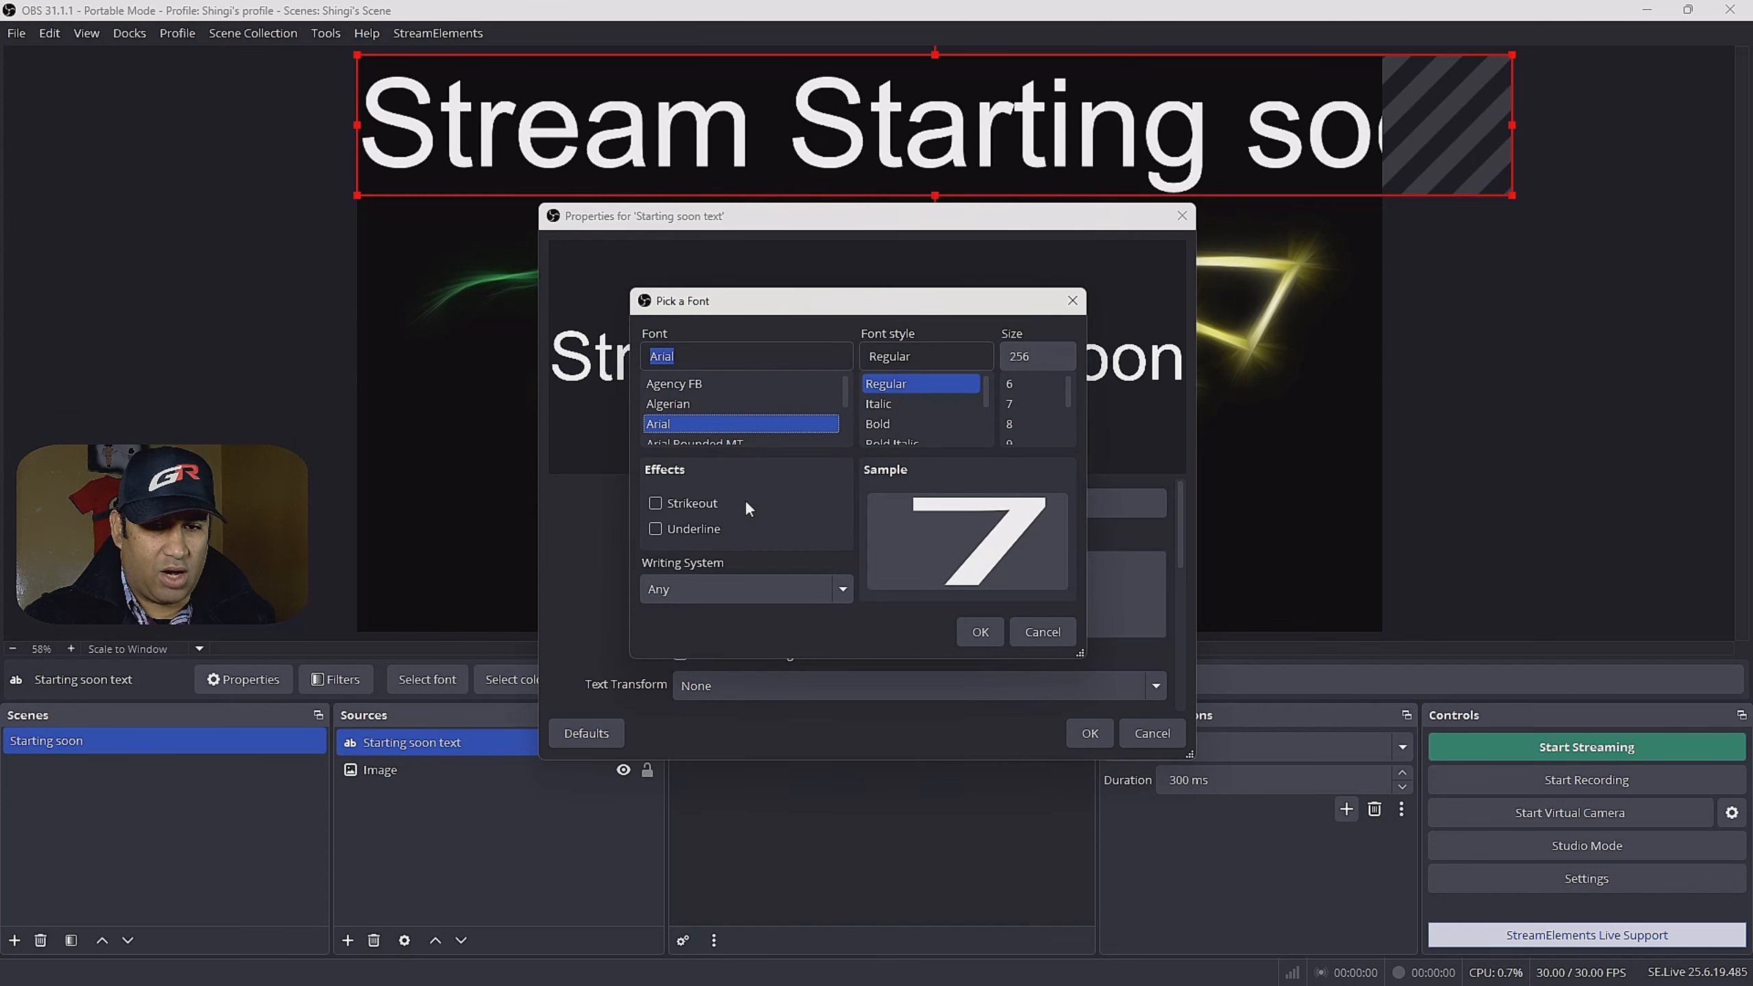
scroll(751, 408, "down", 8)
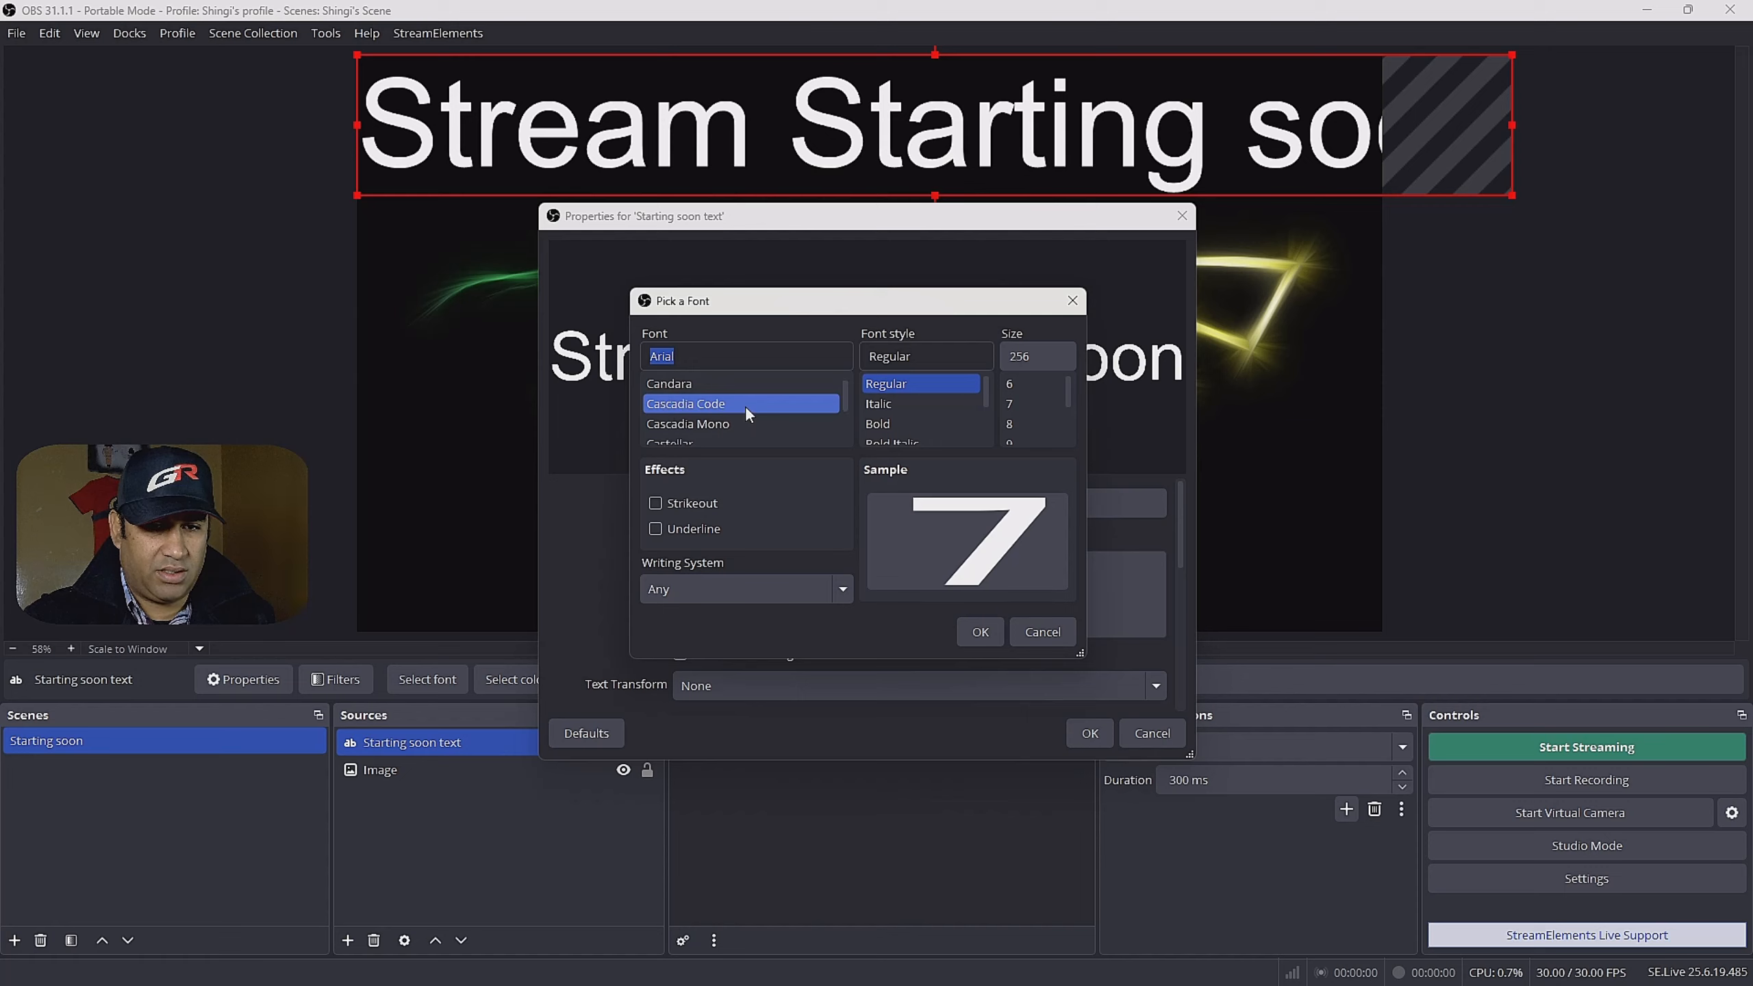
scroll(746, 406, "down", 2)
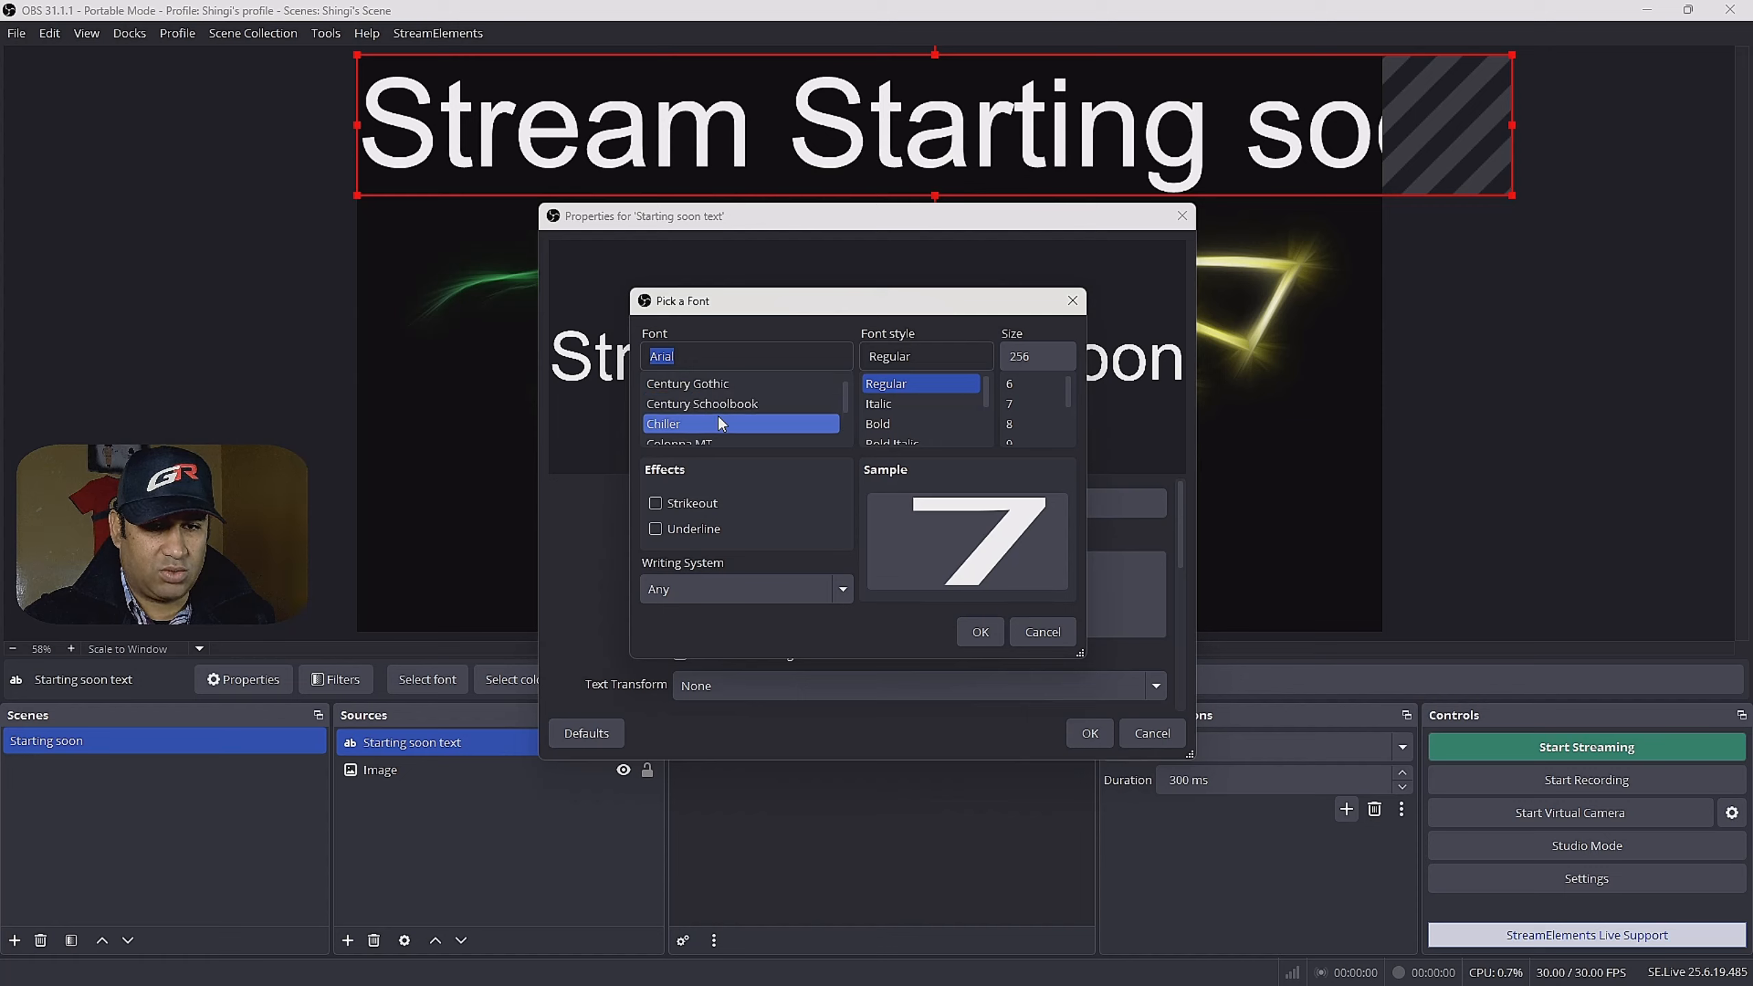
left_click(680, 423)
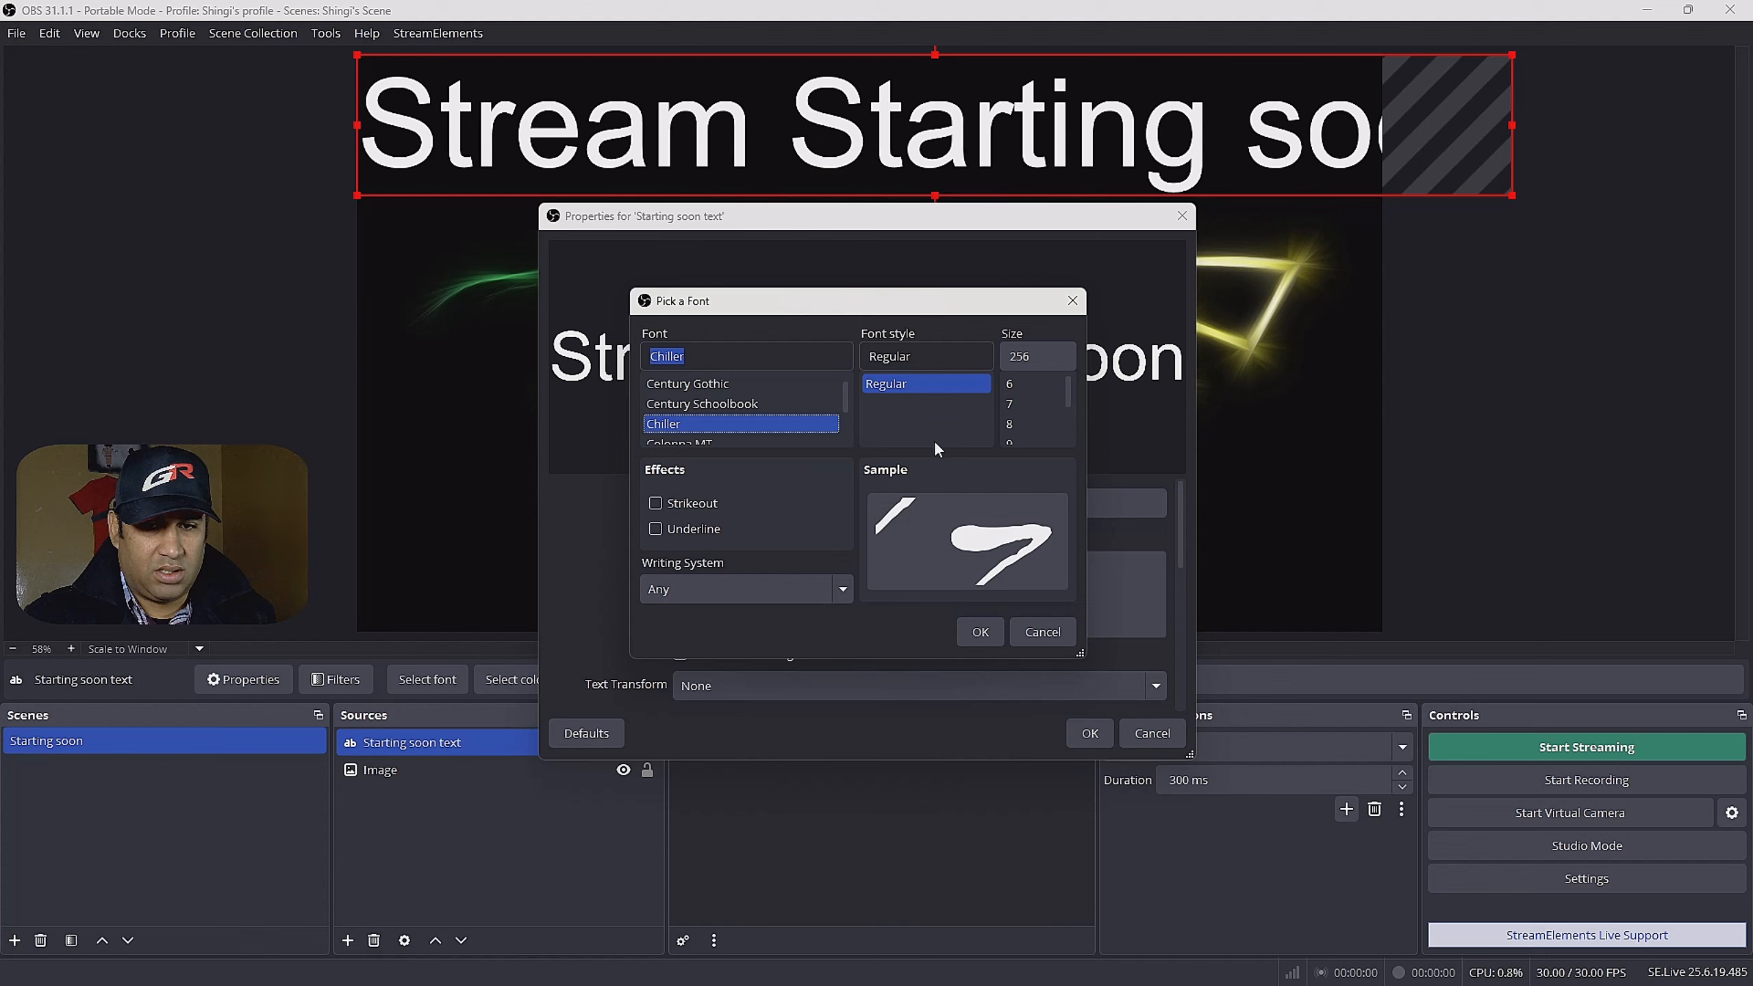
left_click(978, 632)
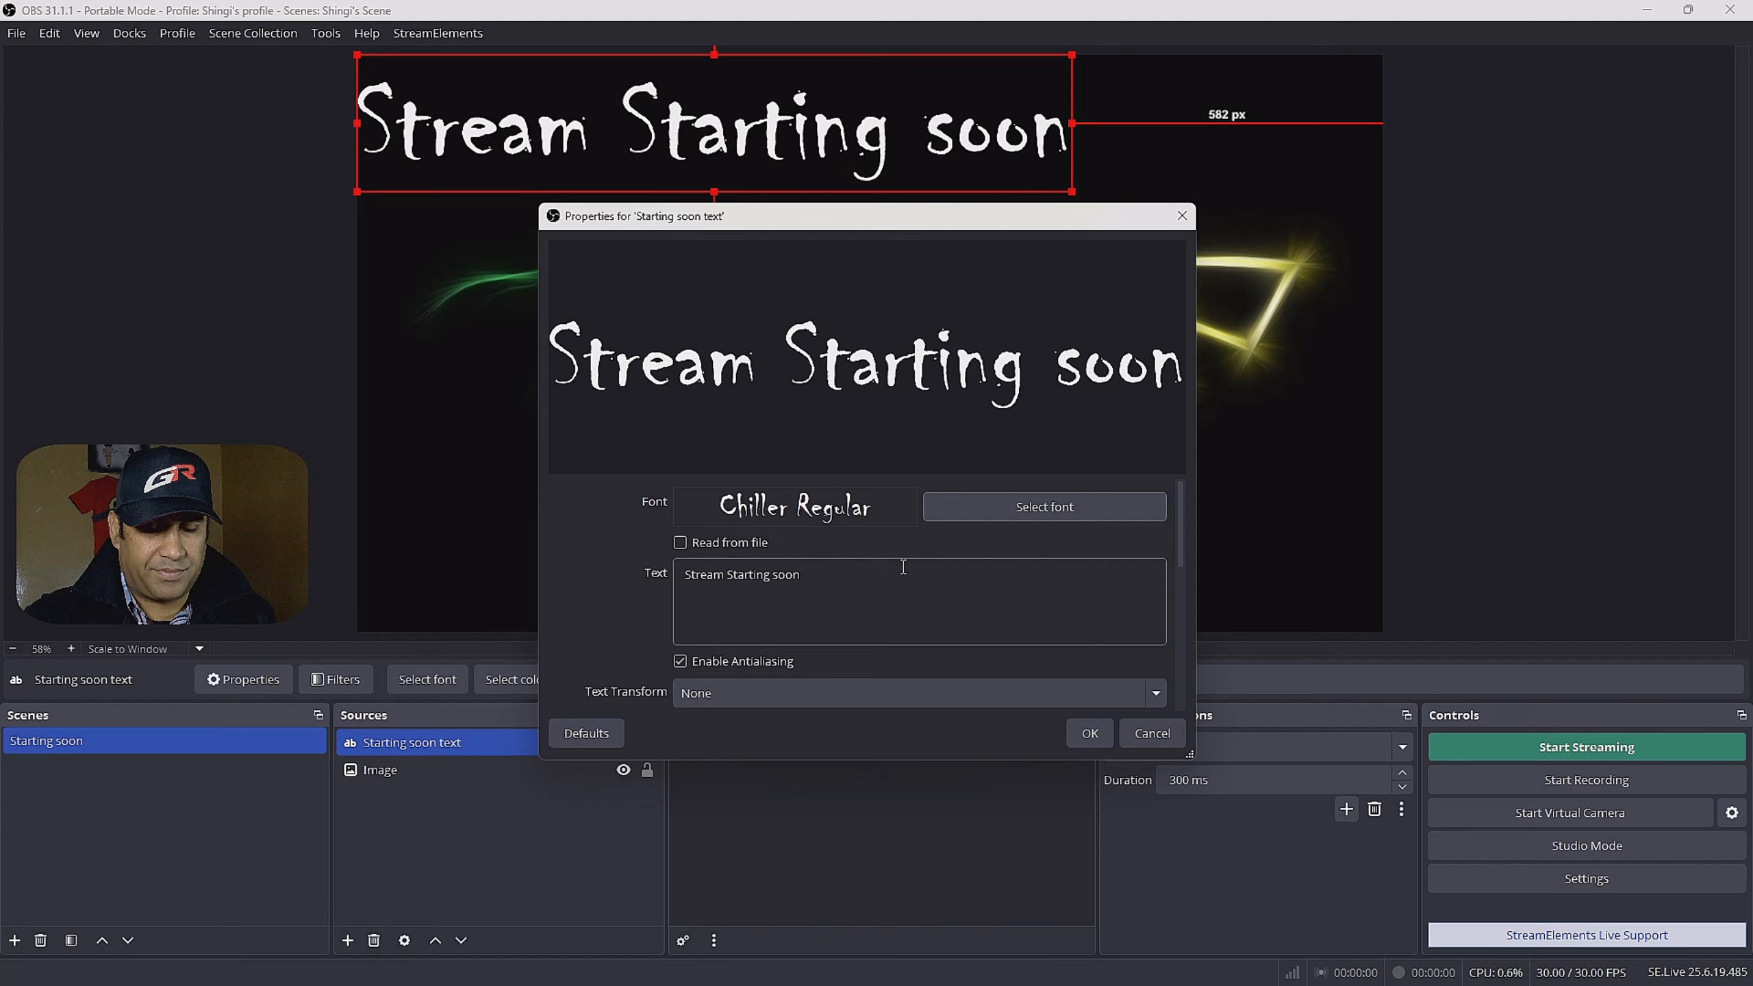
Set the text colour to red, #ff0000, choosing it from the basic colors
scroll(818, 531, "down", 3)
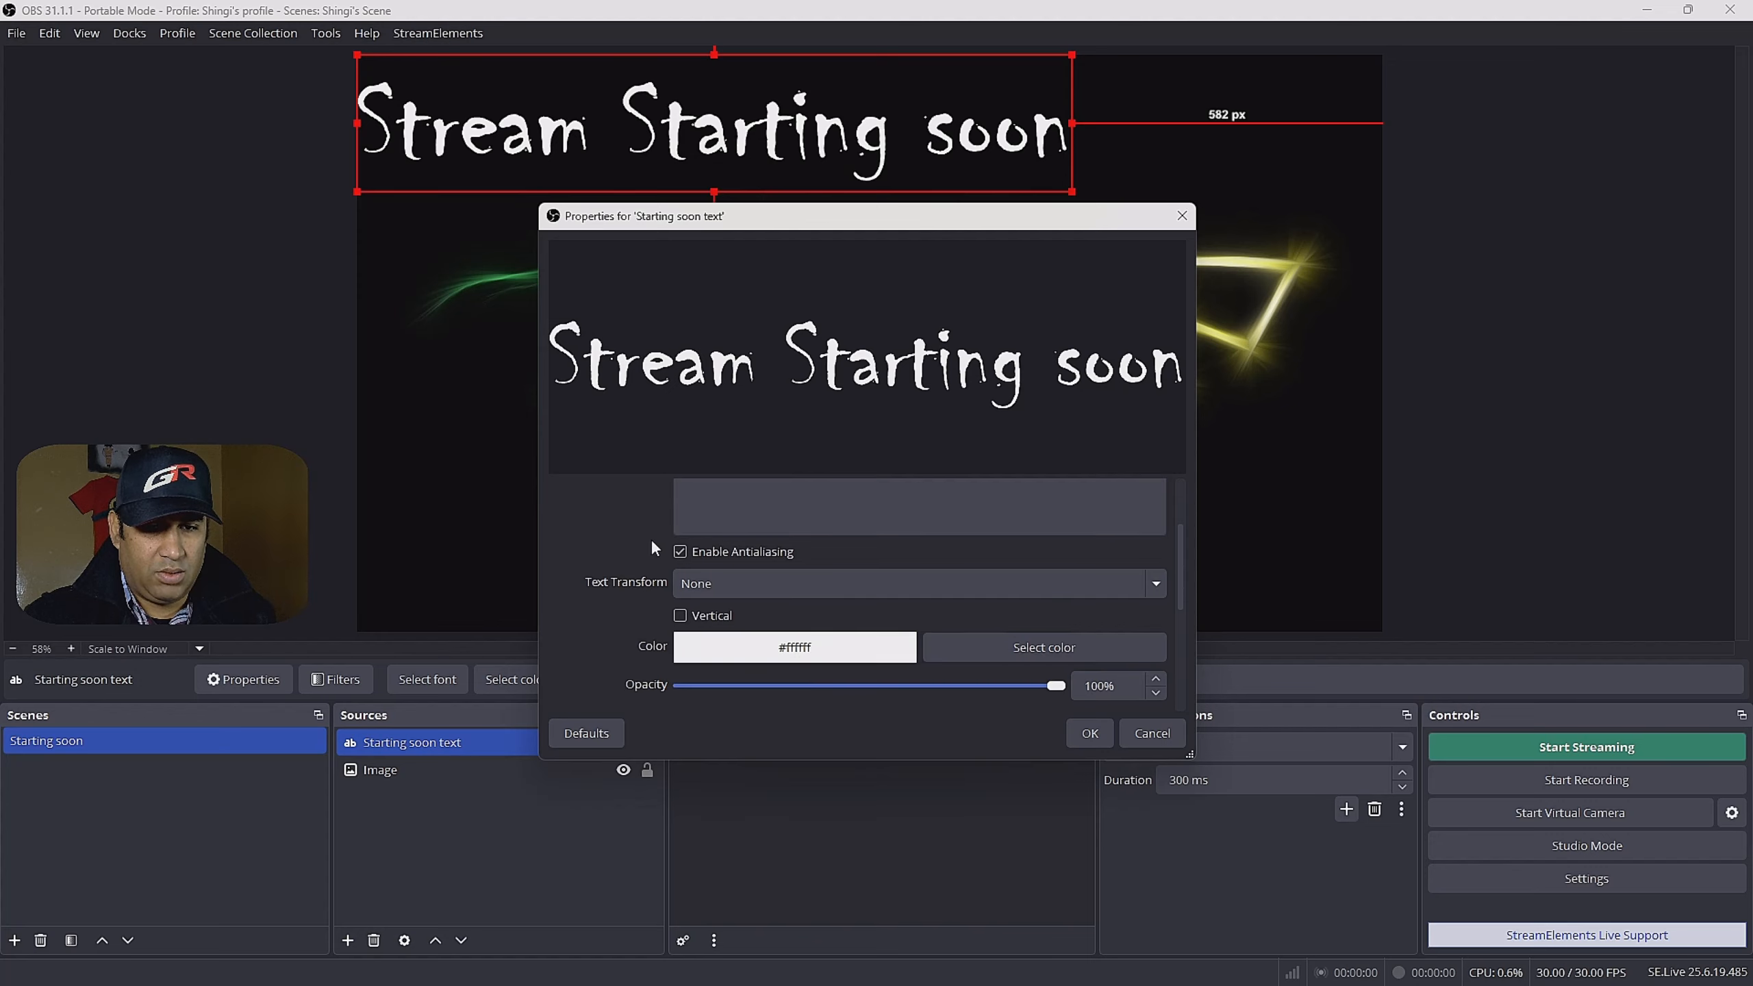
scroll(654, 549, "down", 1)
left_click(1021, 595)
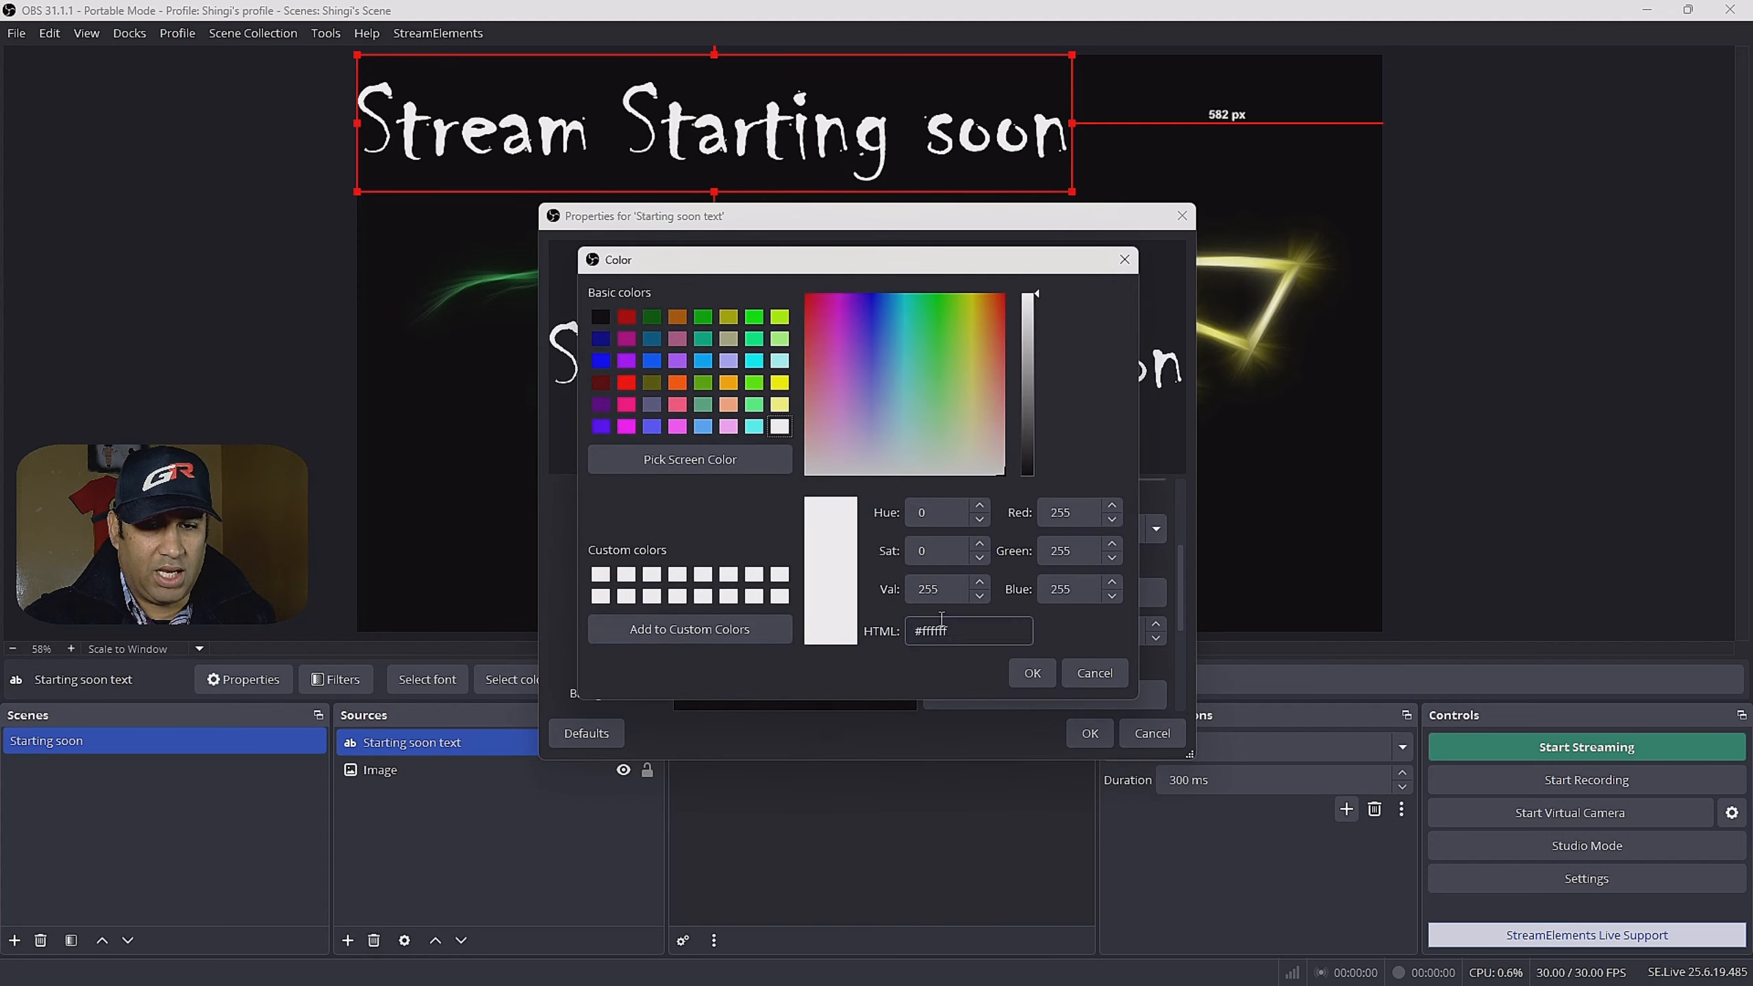
left_click(626, 383)
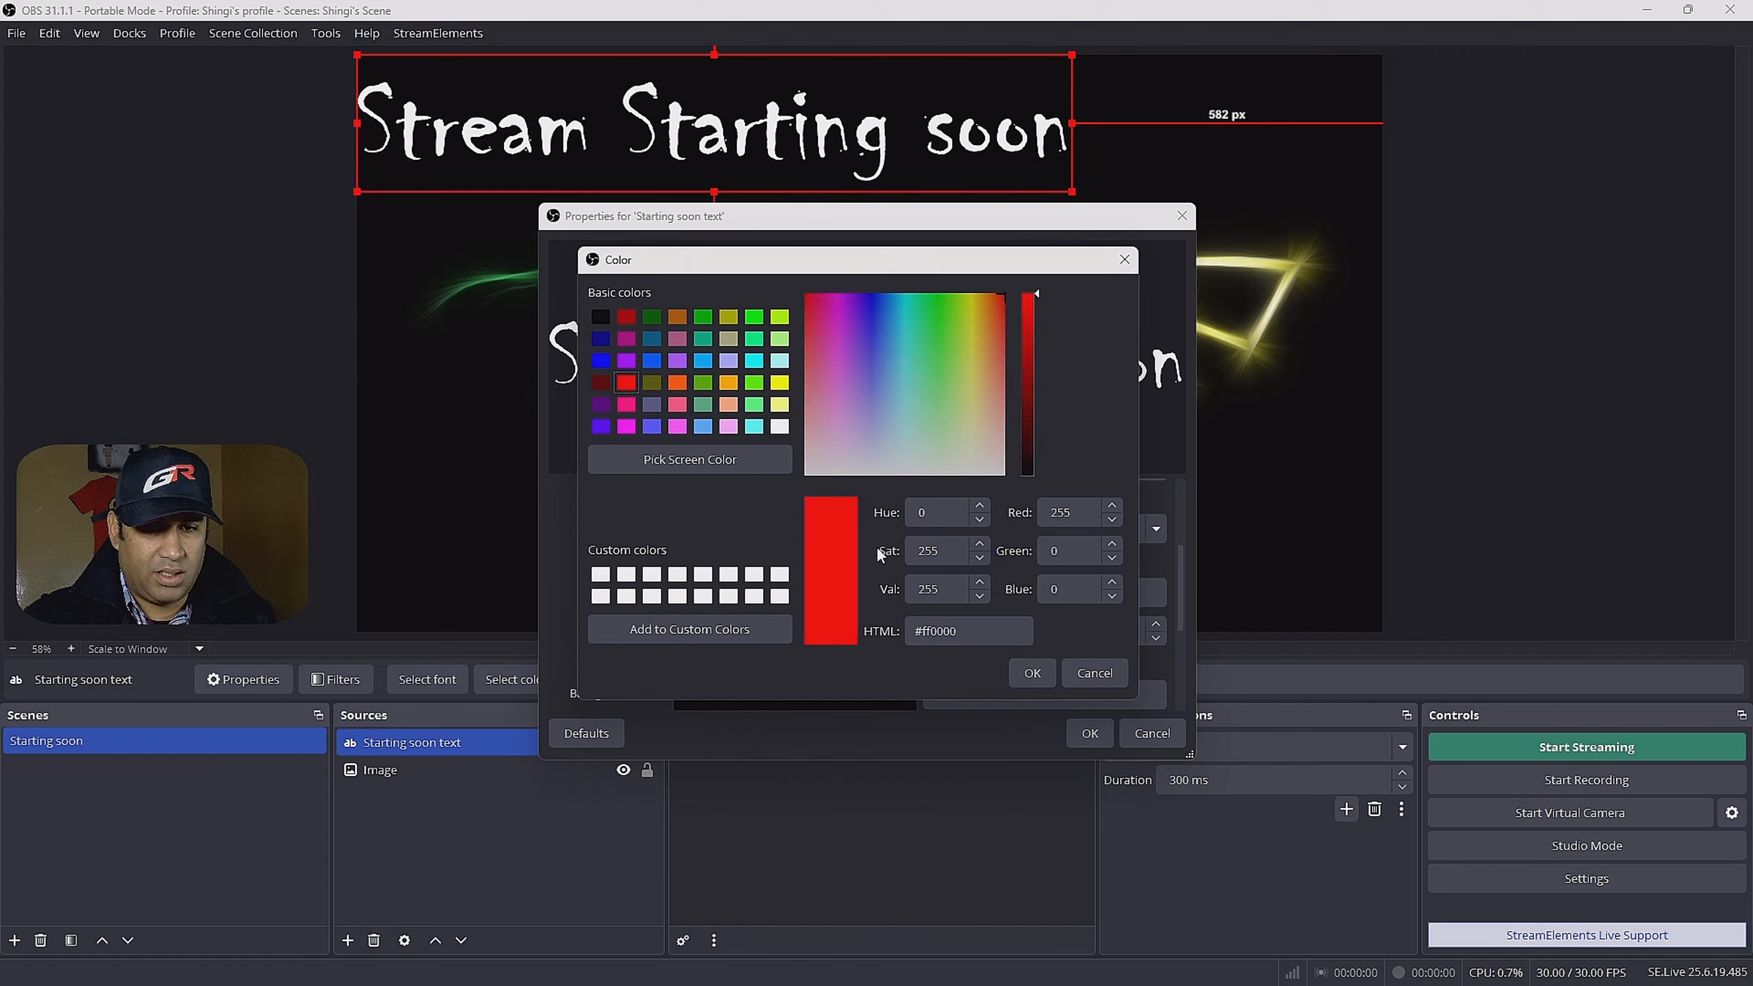
left_click(1030, 675)
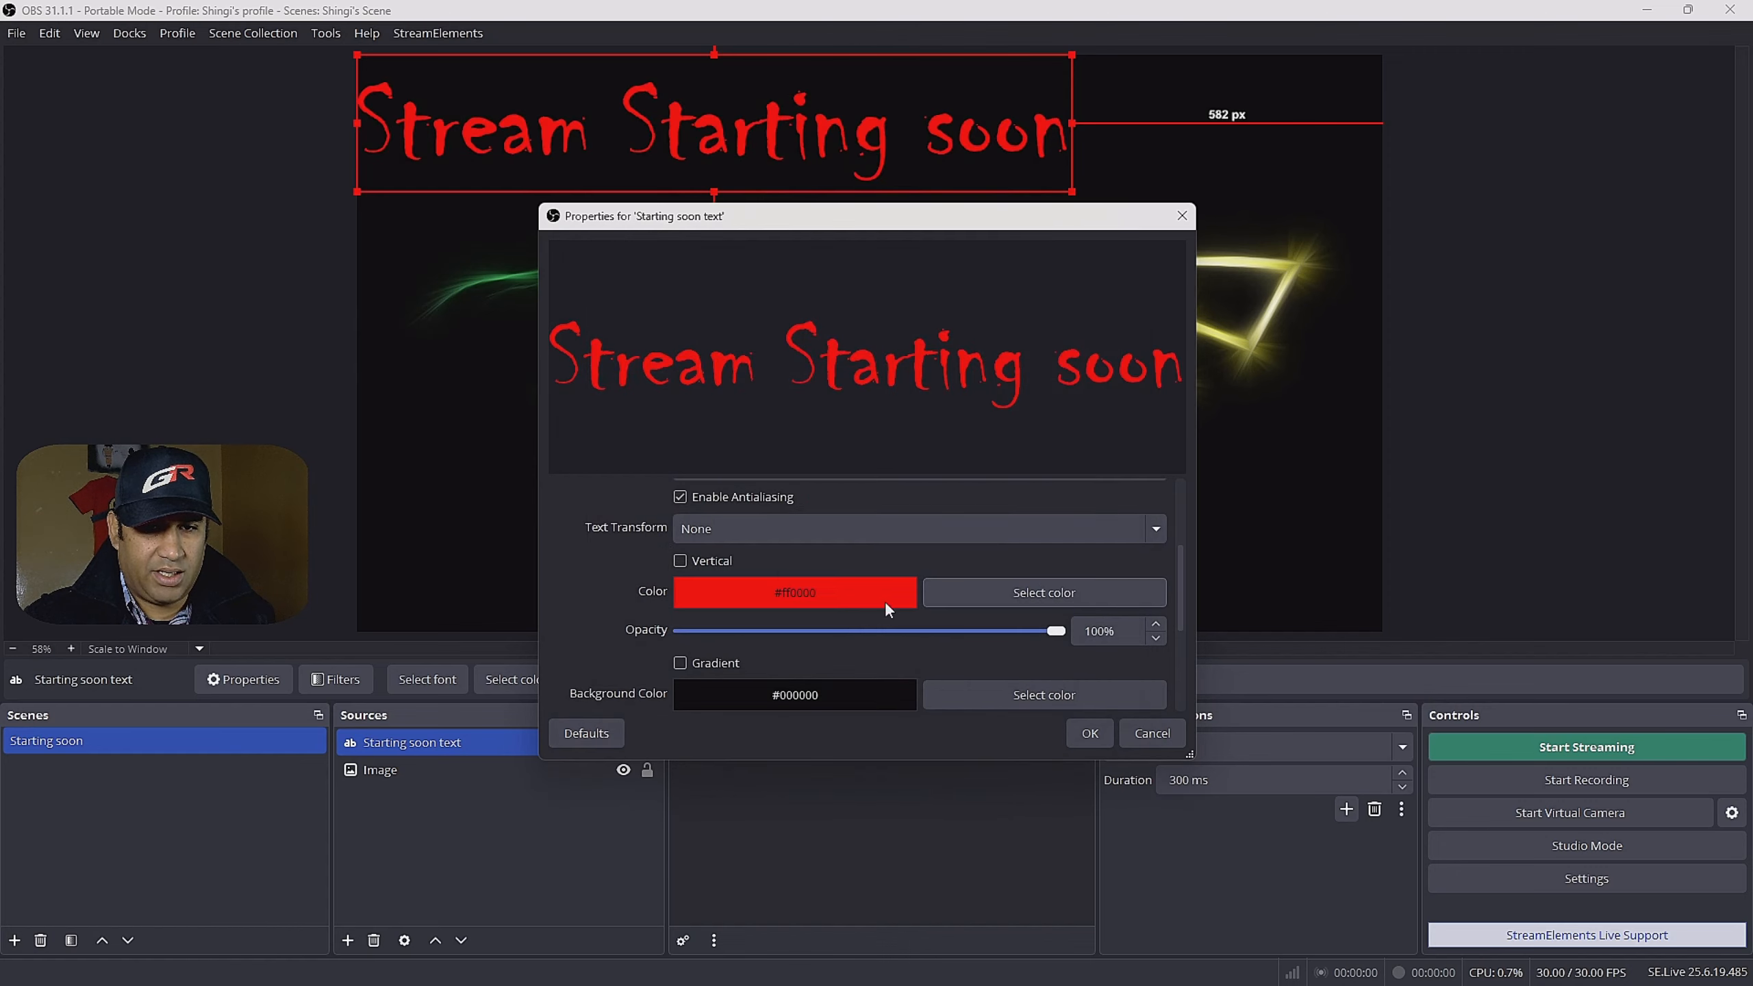
Set the horizontal alignment of the text to Center
scroll(874, 636, "down", 2)
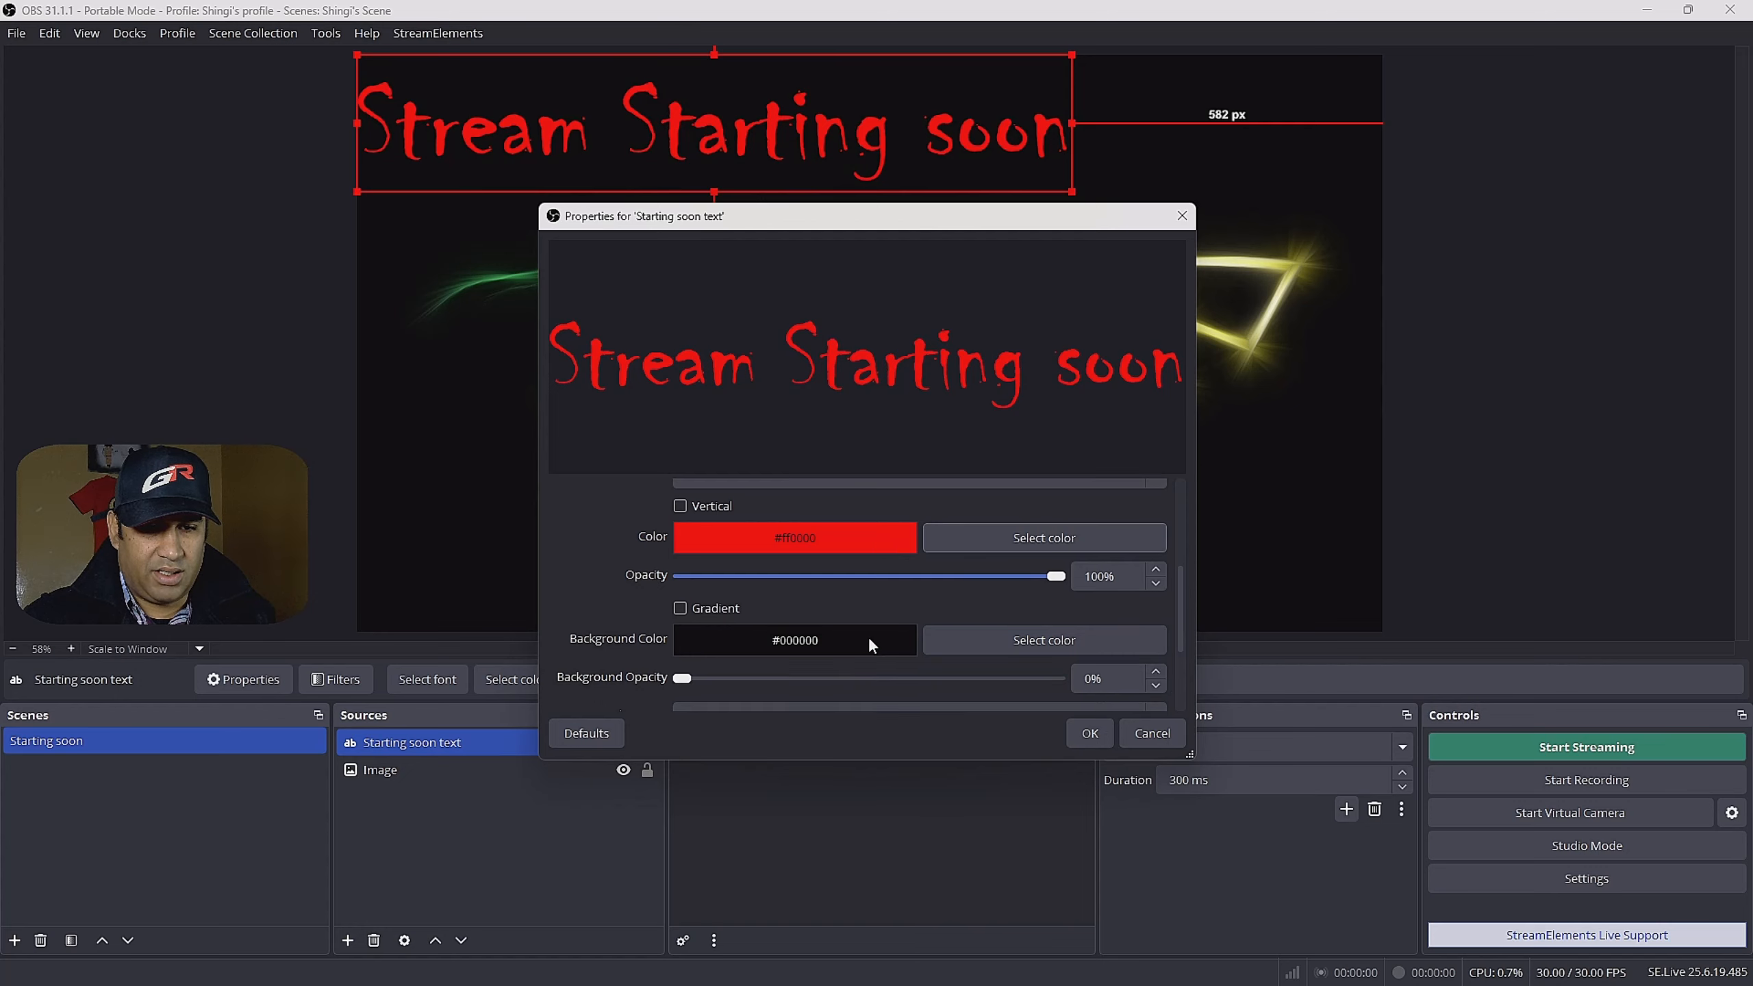
scroll(840, 651, "down", 1)
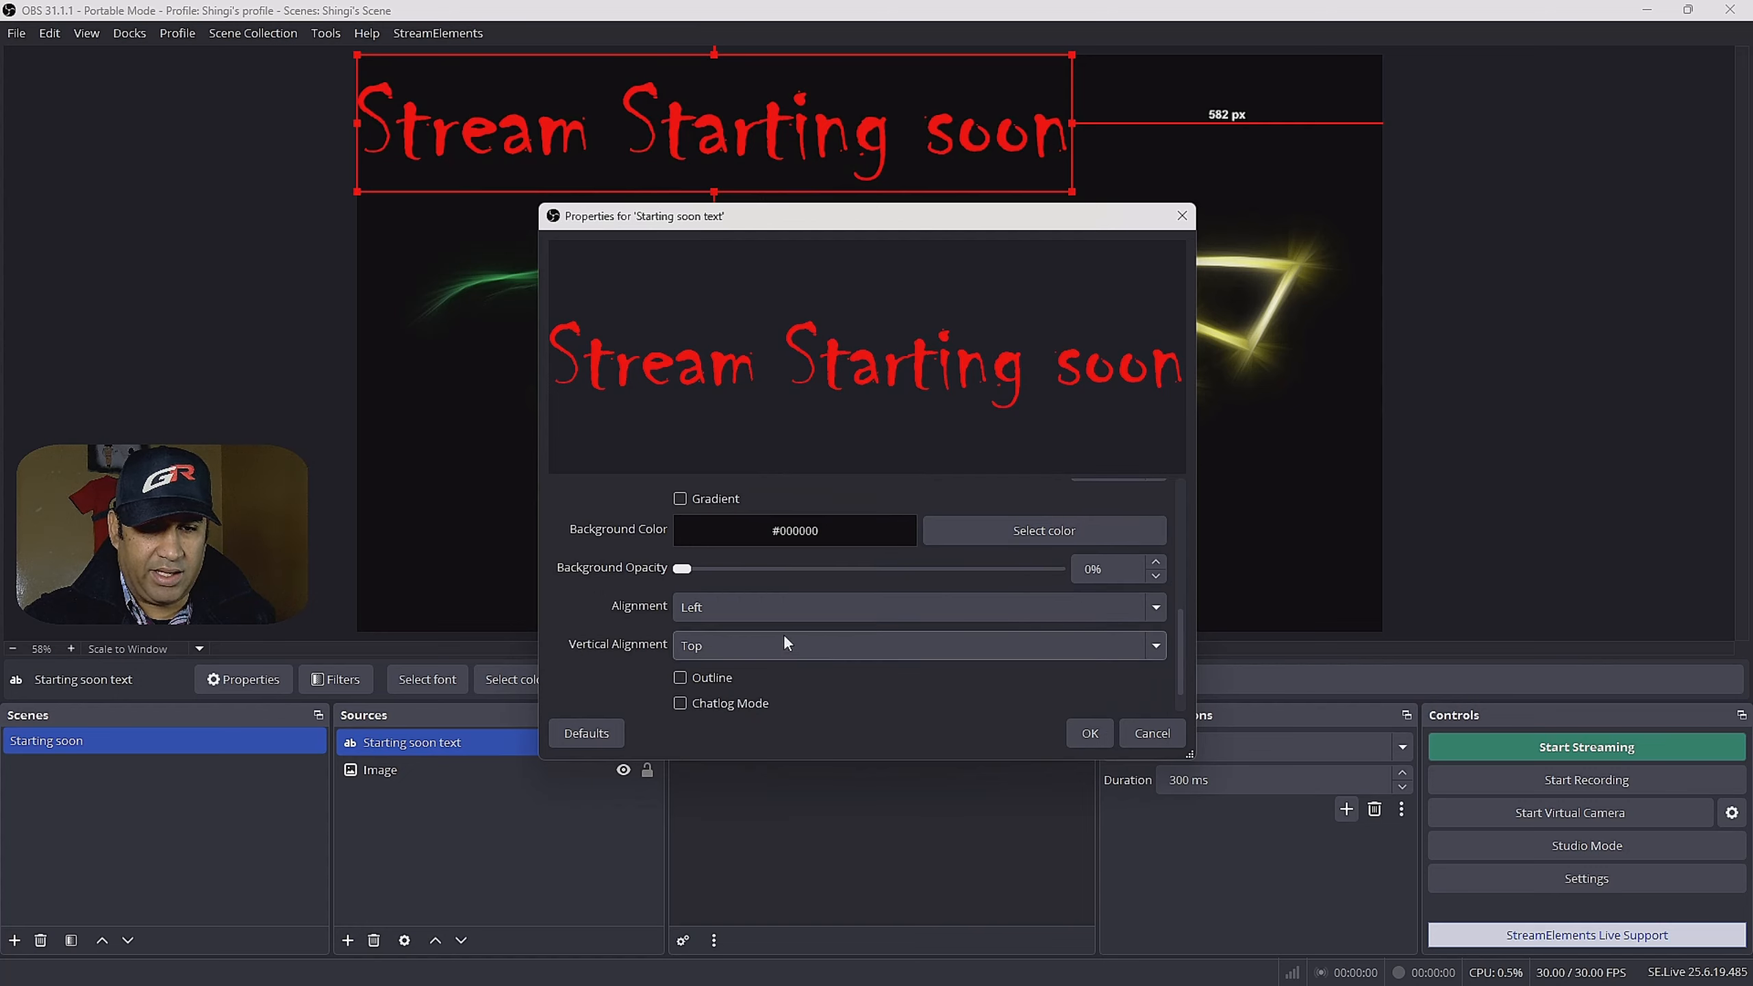
left_click(877, 604)
left_click(738, 666)
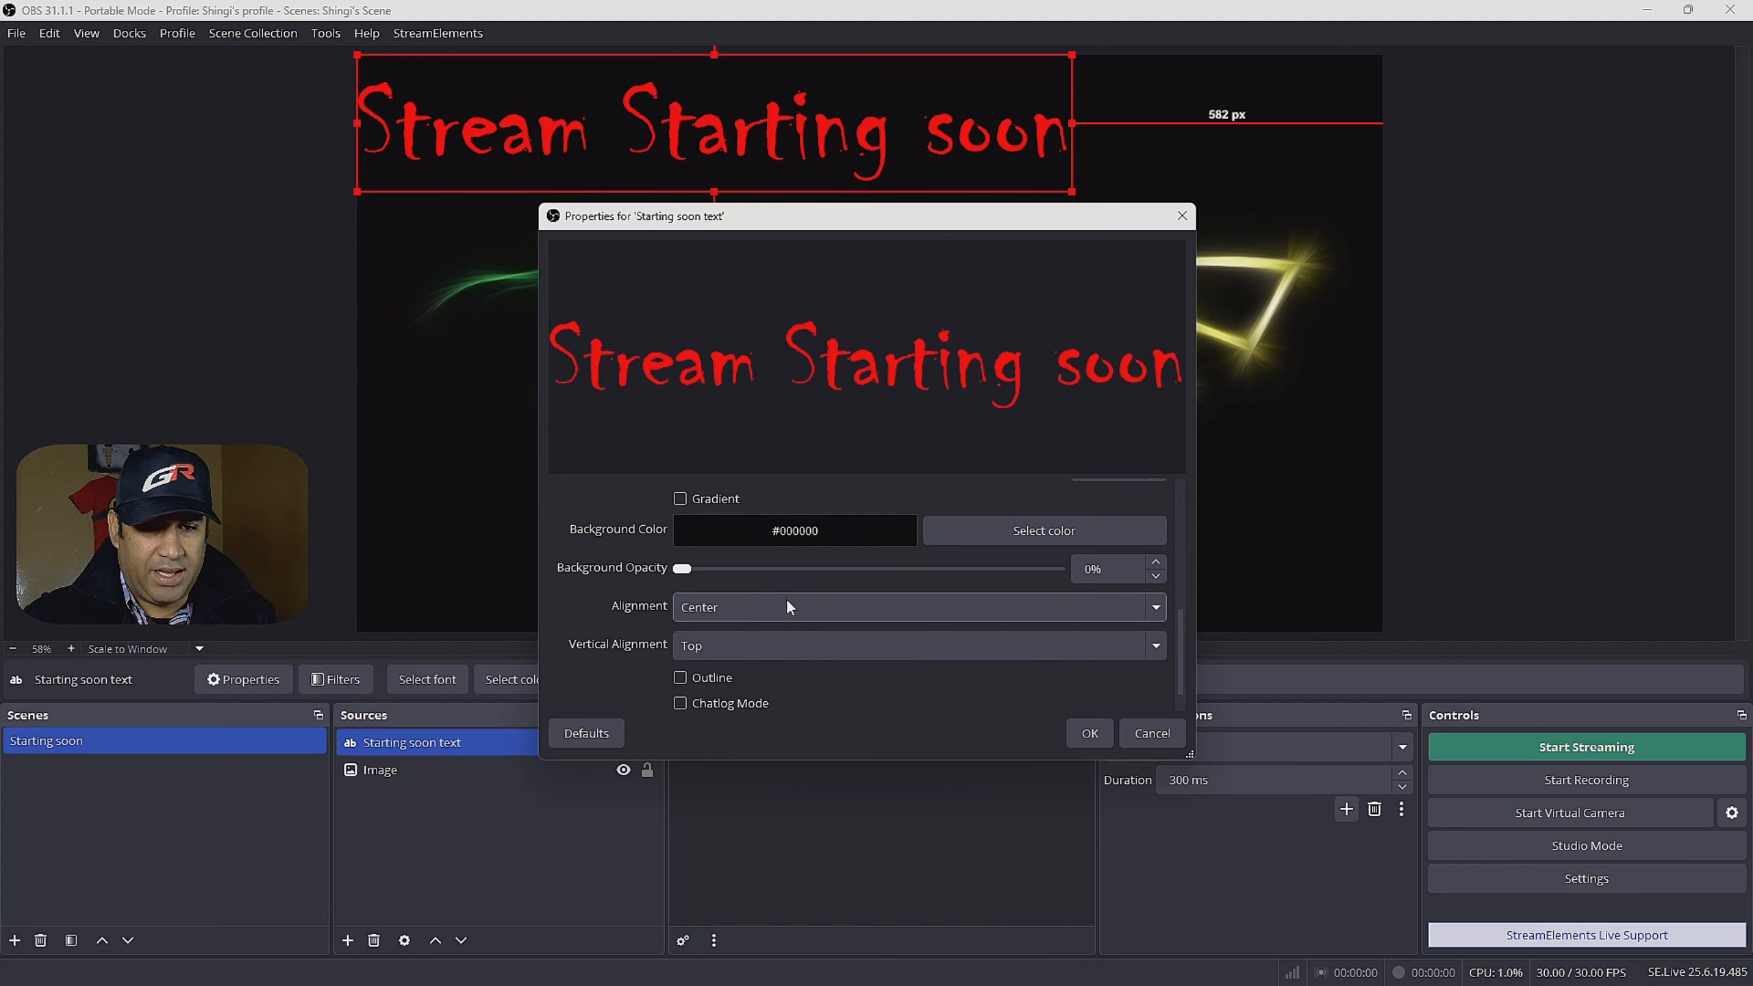
Give the text an outline of size 5 and move it about 230 px from the canvas's left edge and 330 px from its top
left_click(680, 677)
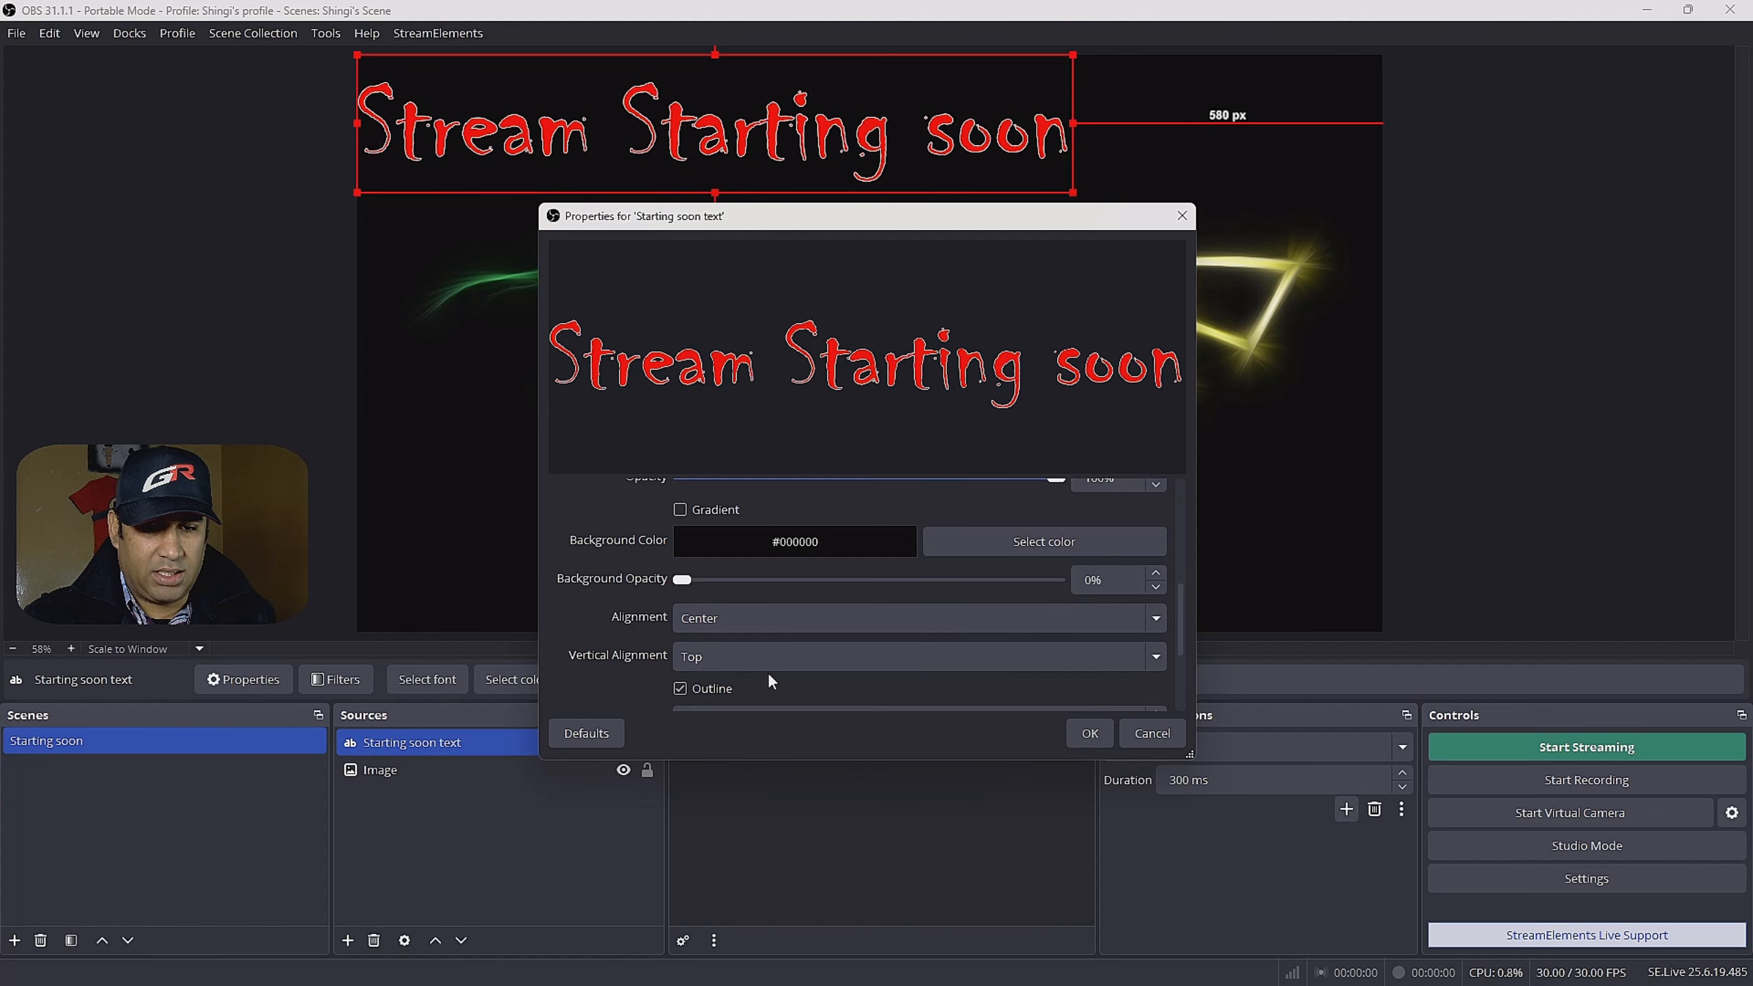
scroll(771, 682, "down", 2)
left_click(1155, 604)
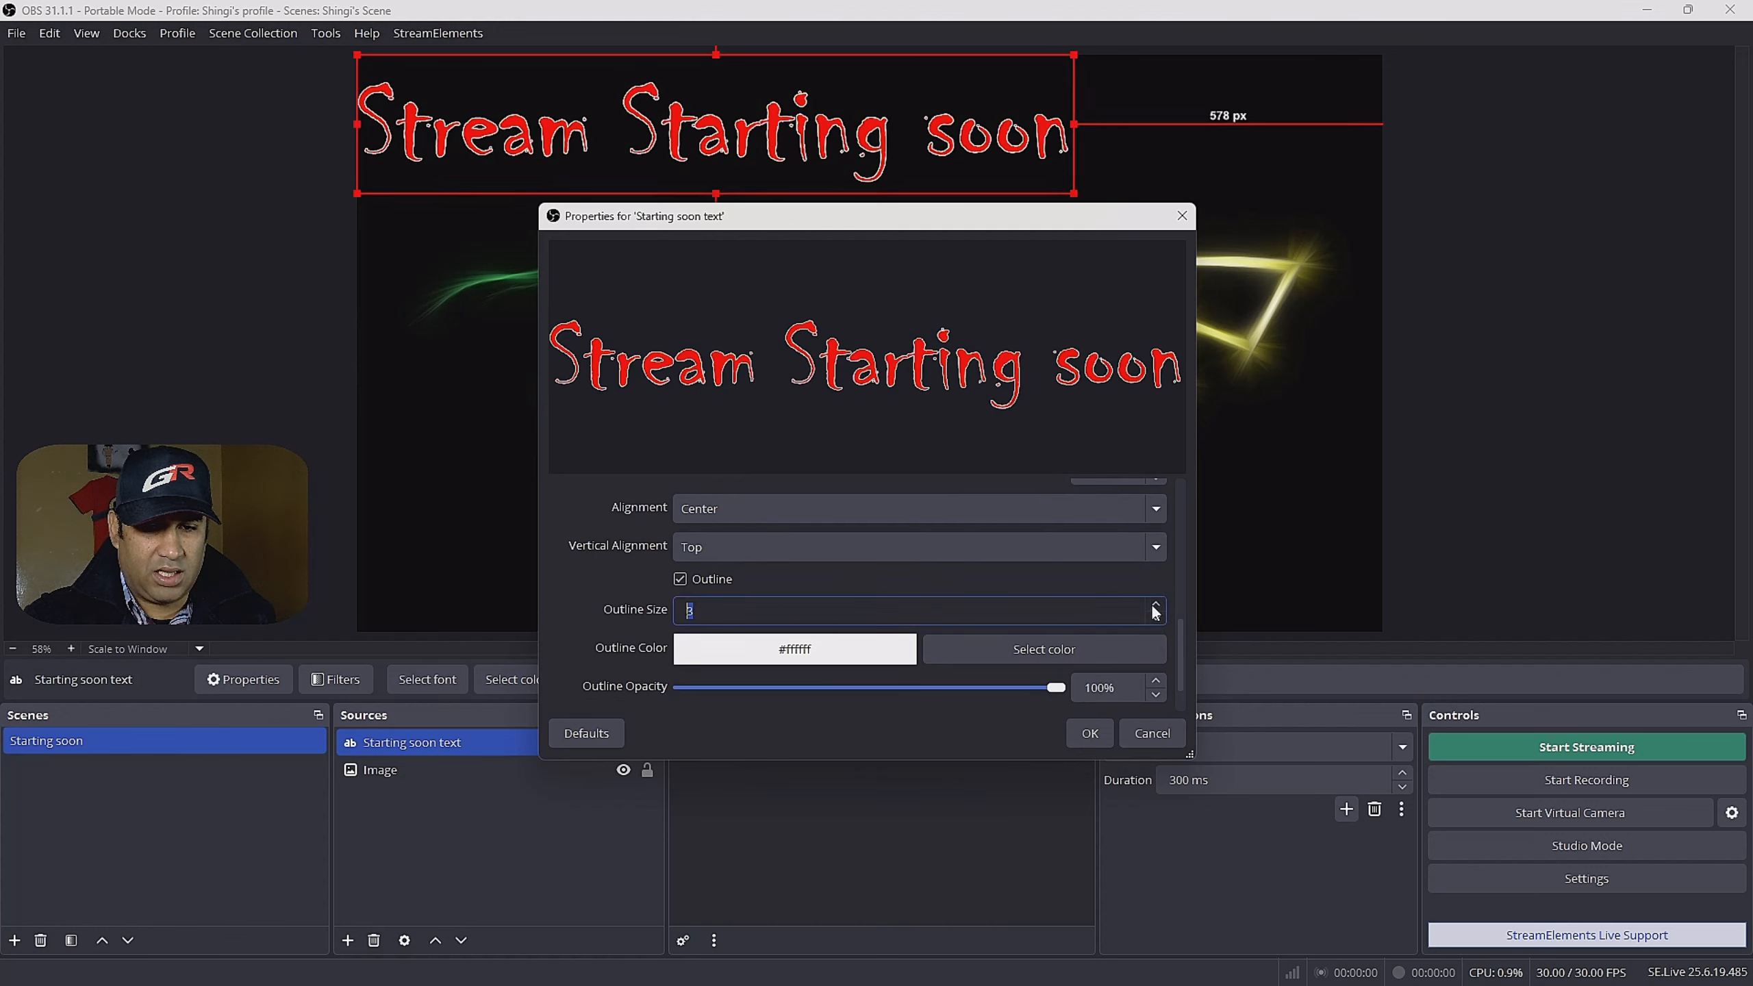
left_click(1154, 605)
left_click(1155, 605)
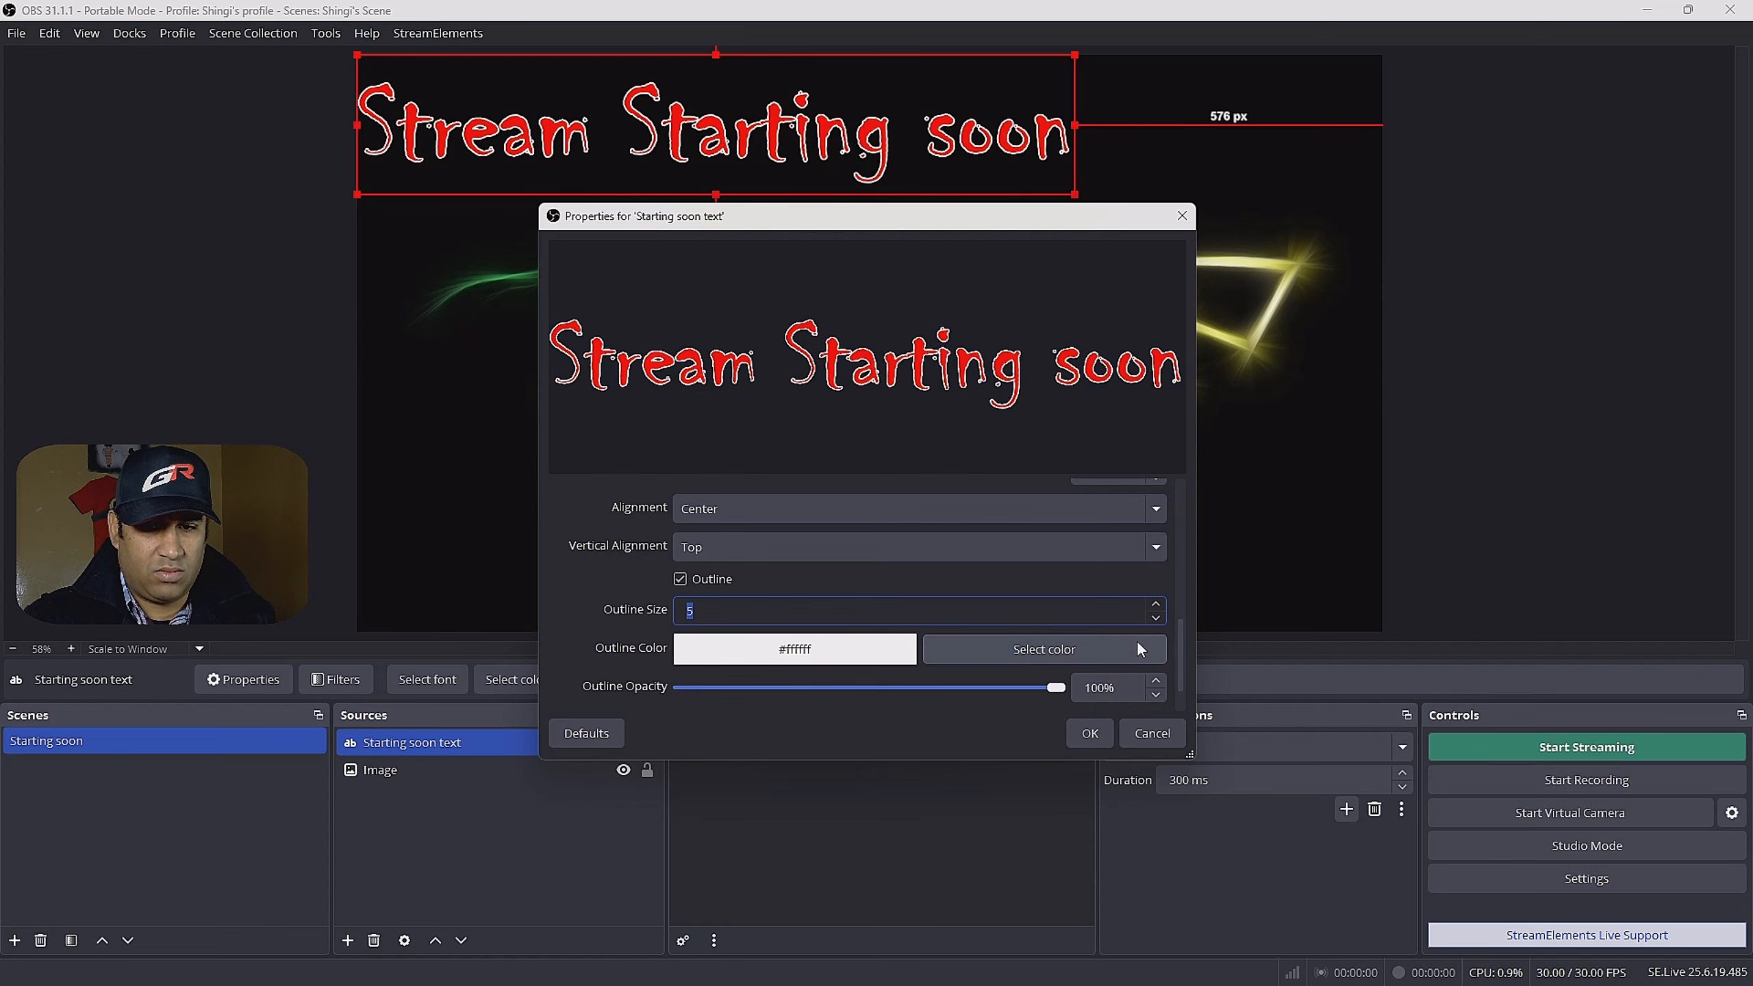
left_click(1092, 733)
left_click_drag(882, 144, 1006, 320)
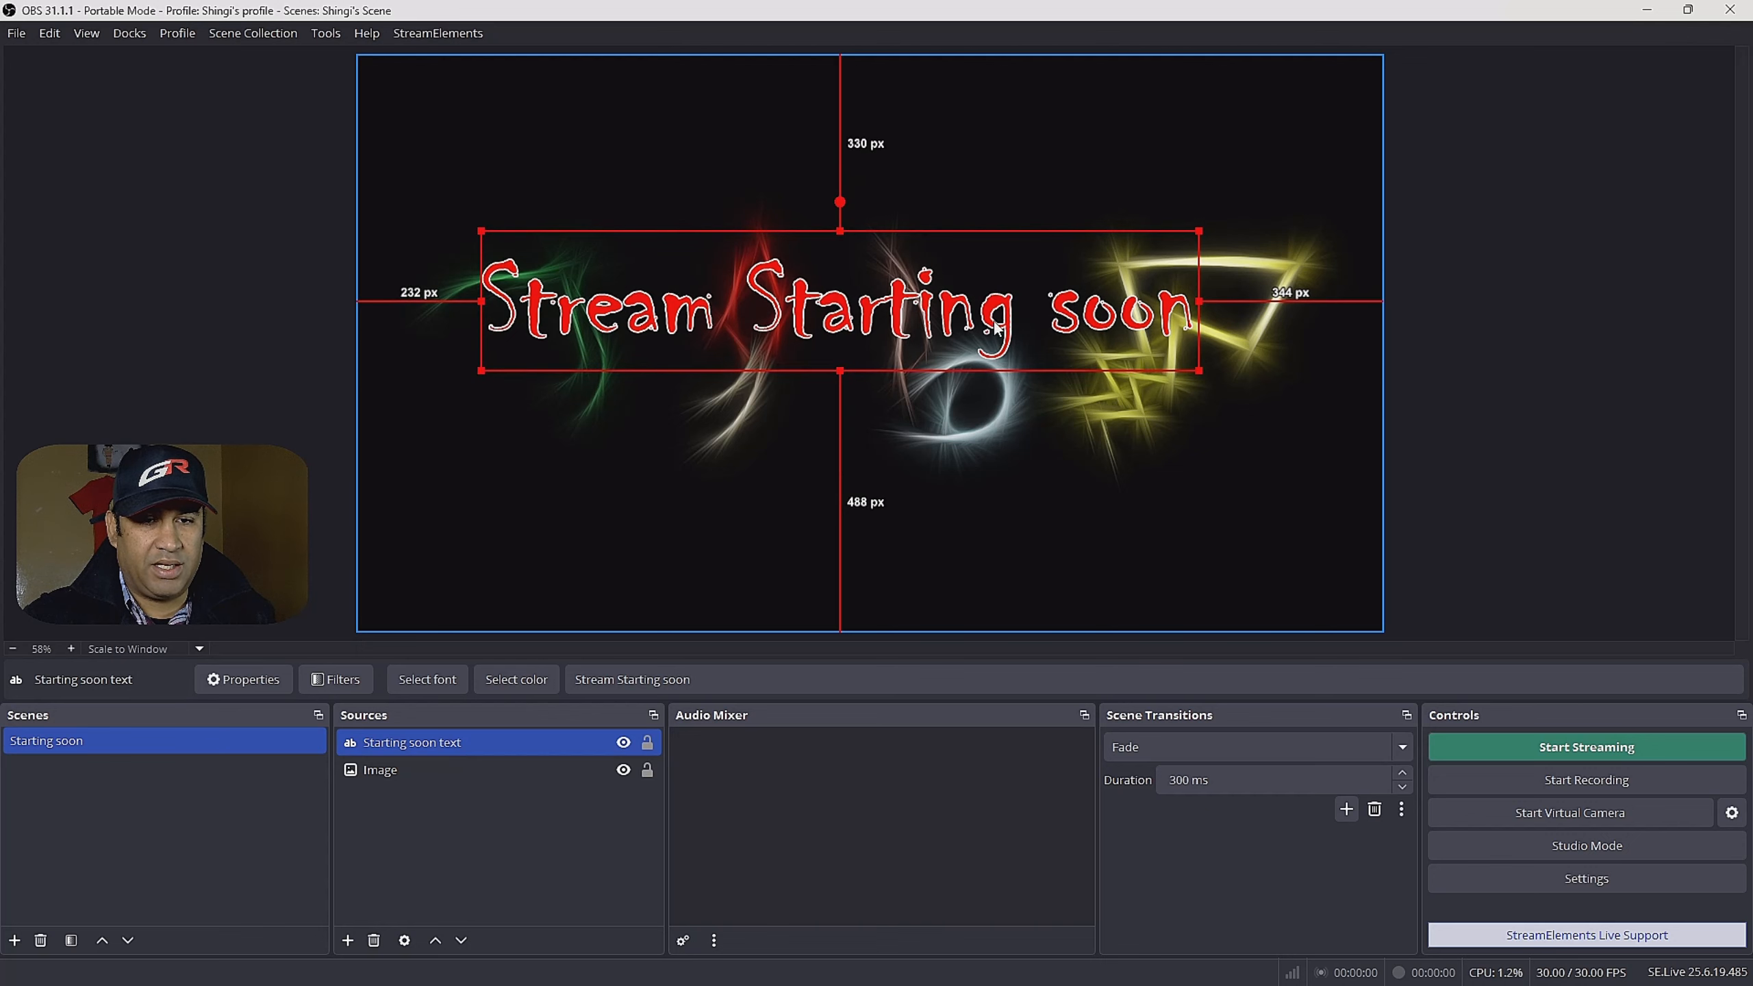
Split the overlay text into two lines, "Stream" and "Starting soon"
right_click(812, 317)
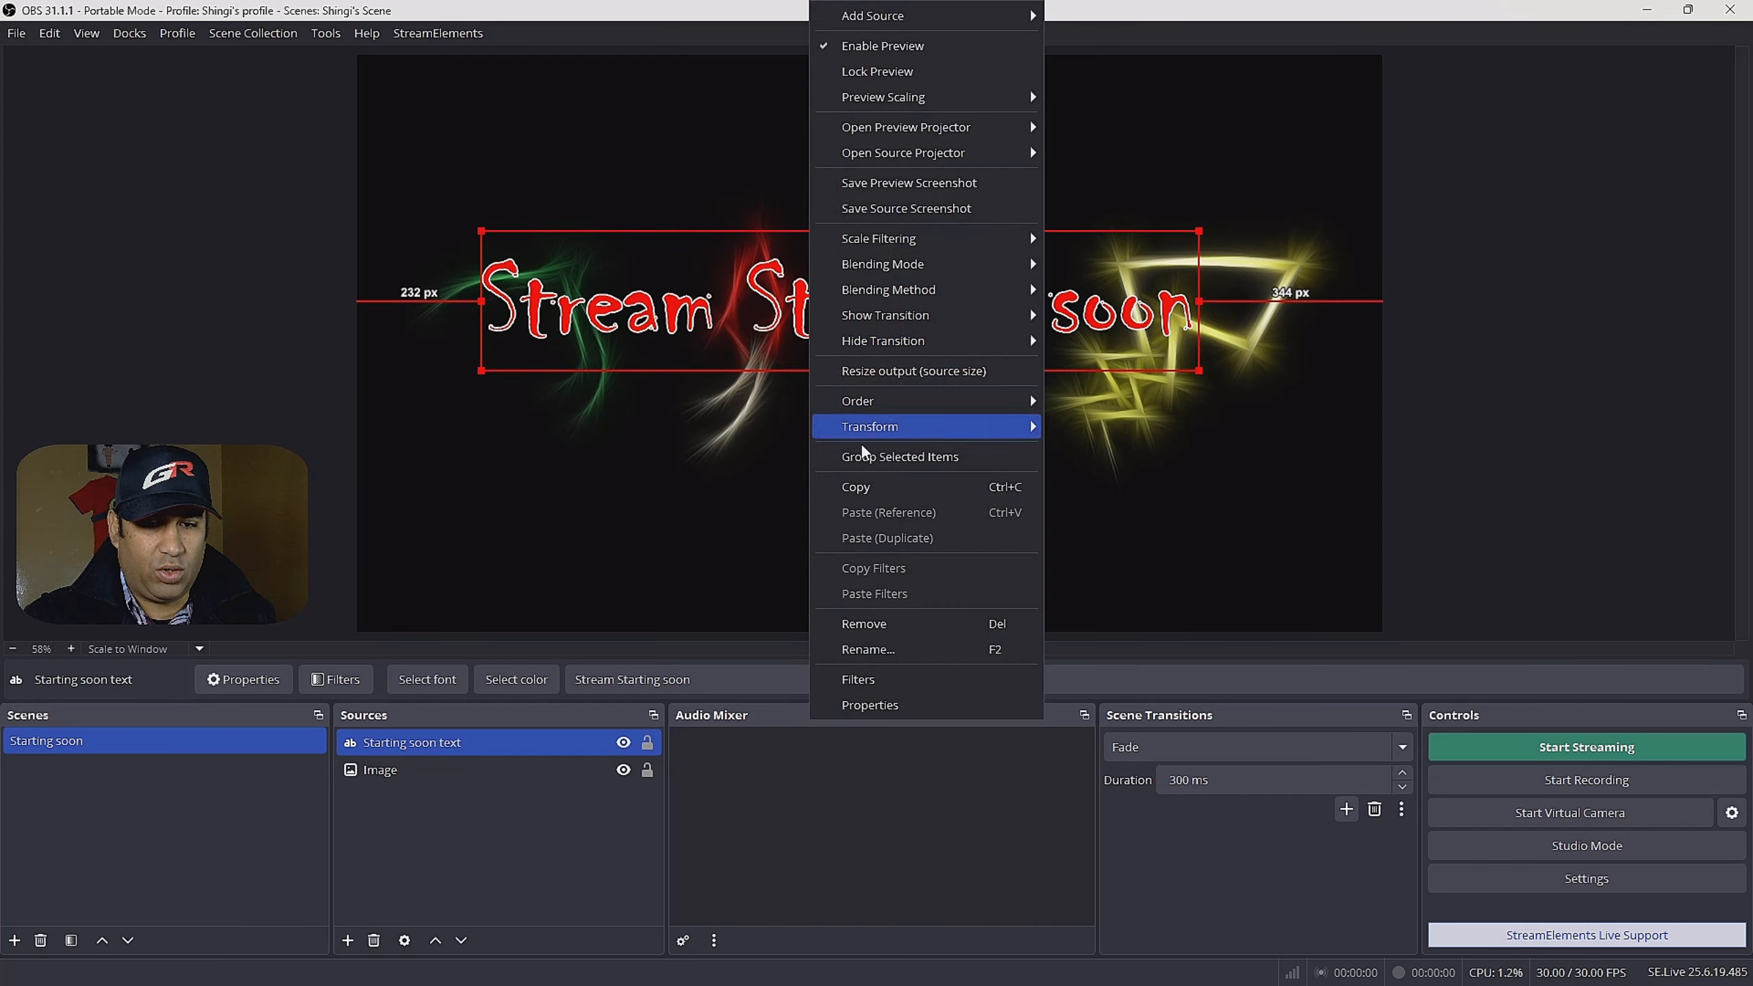
left_click(879, 705)
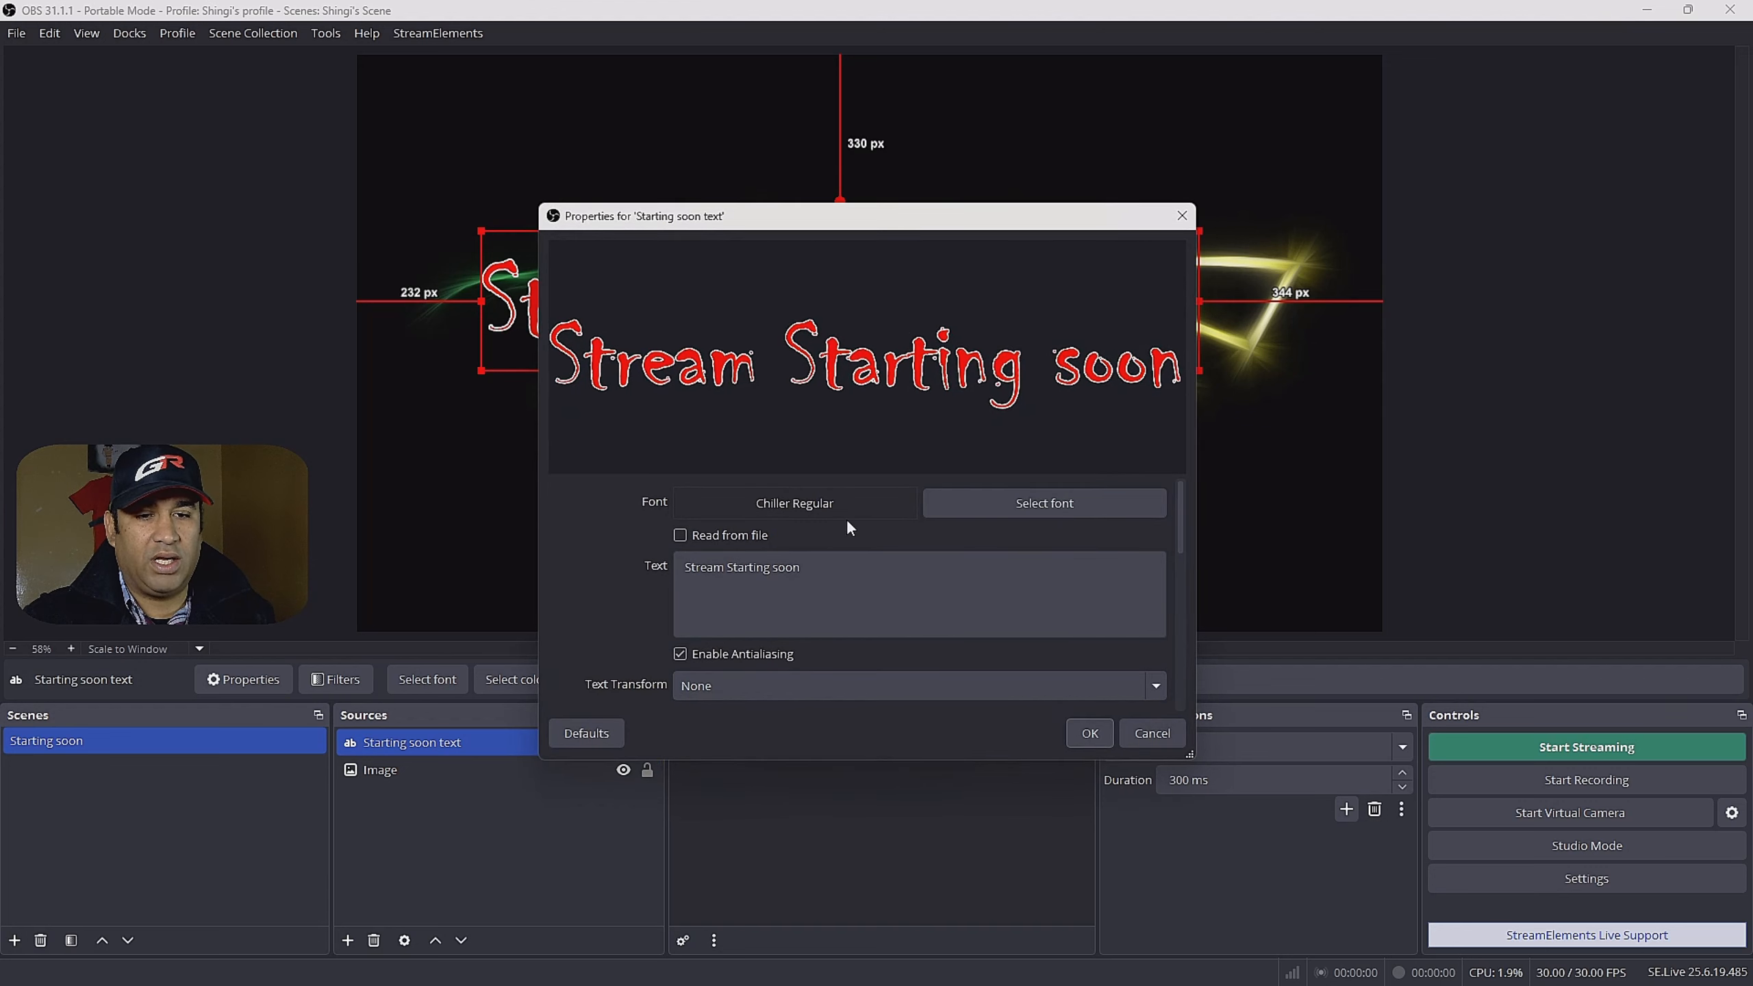
left_click(728, 568)
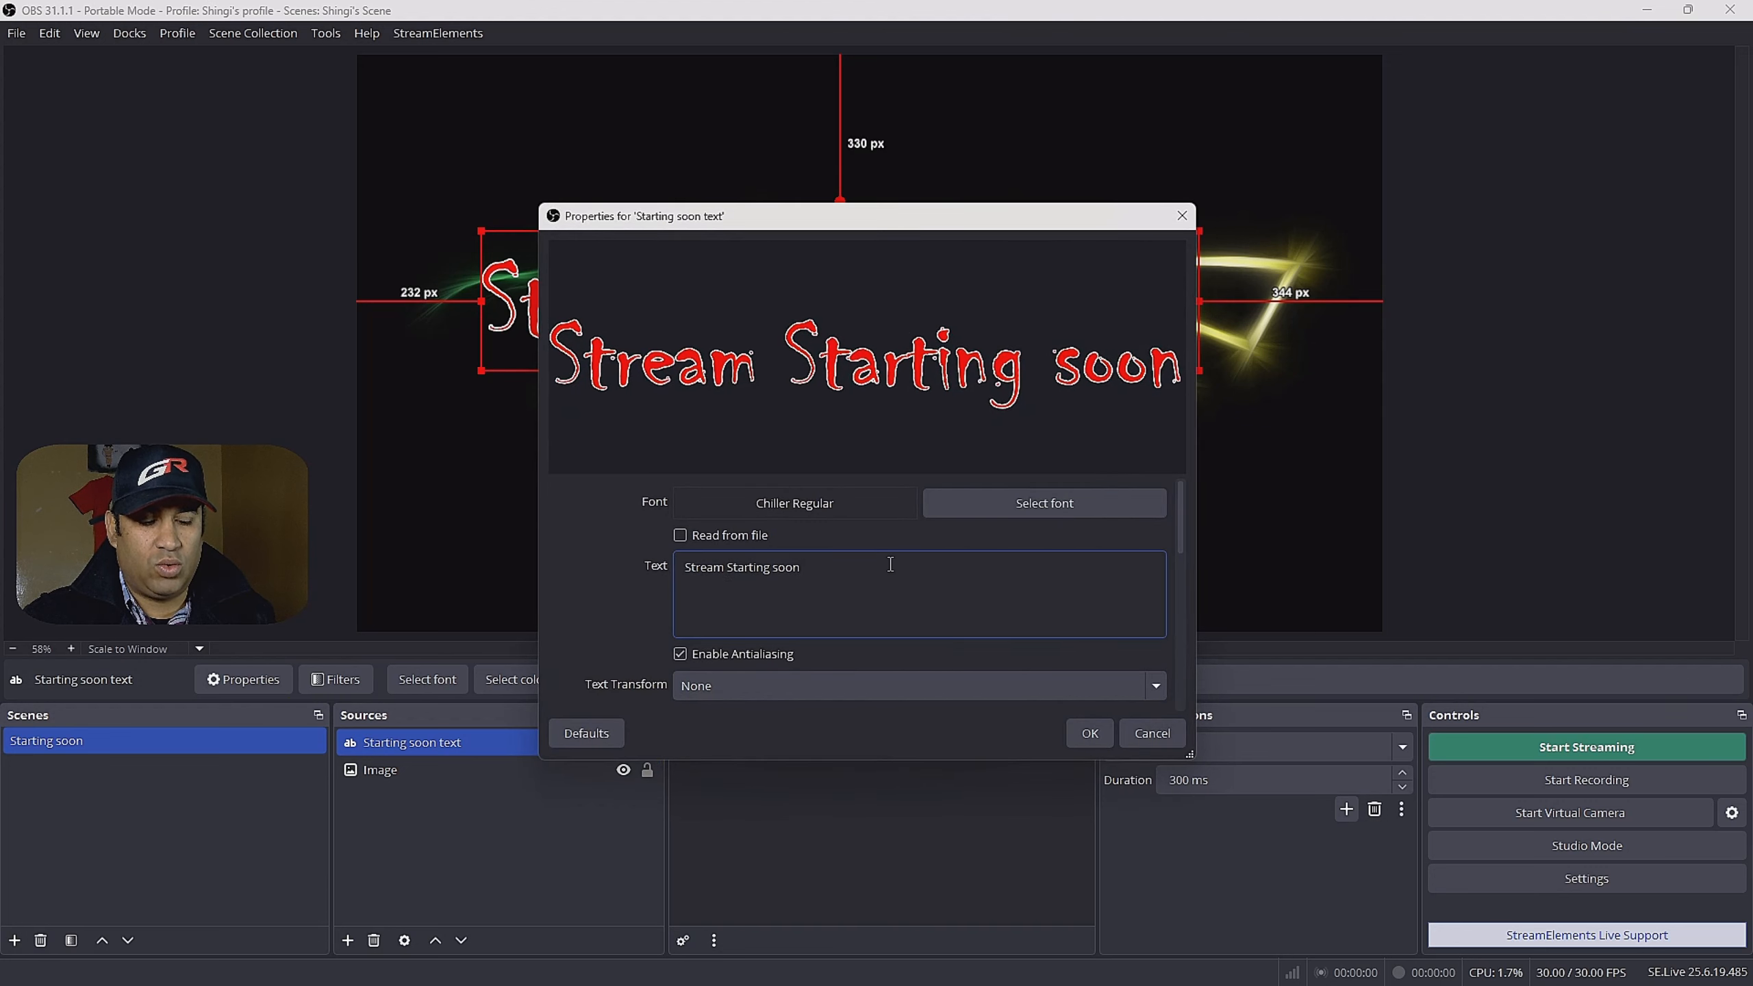
key("Return")
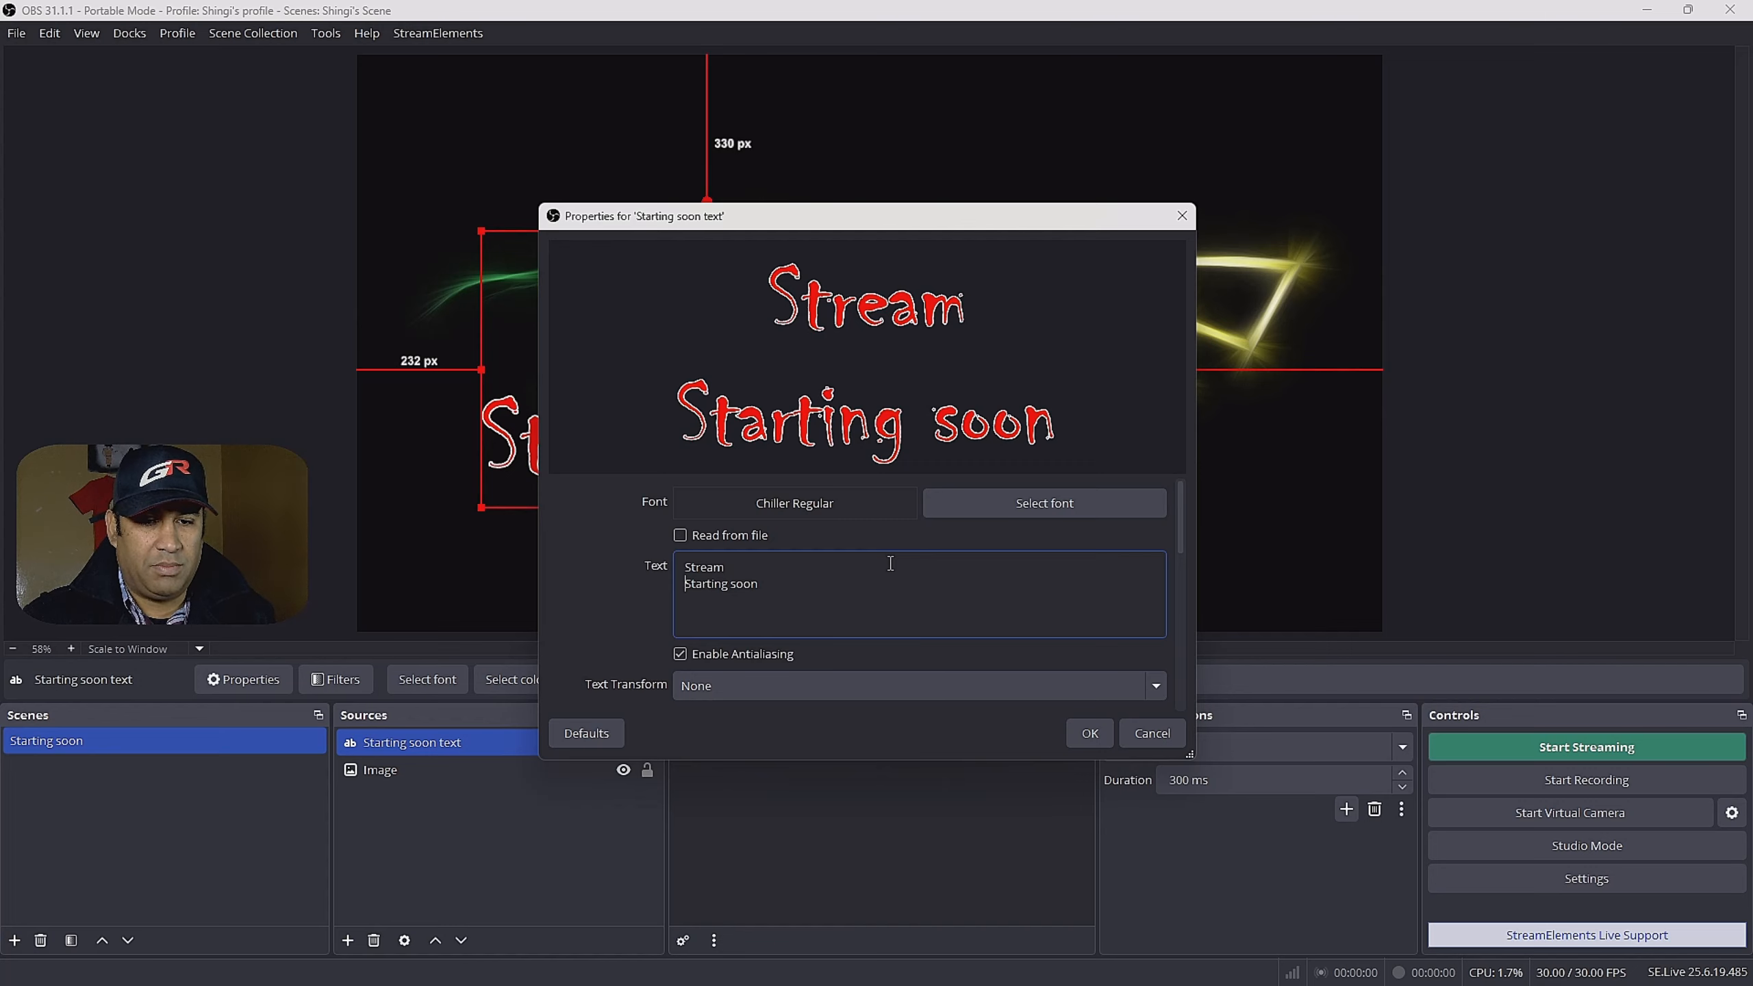
scroll(812, 657, "down", 5)
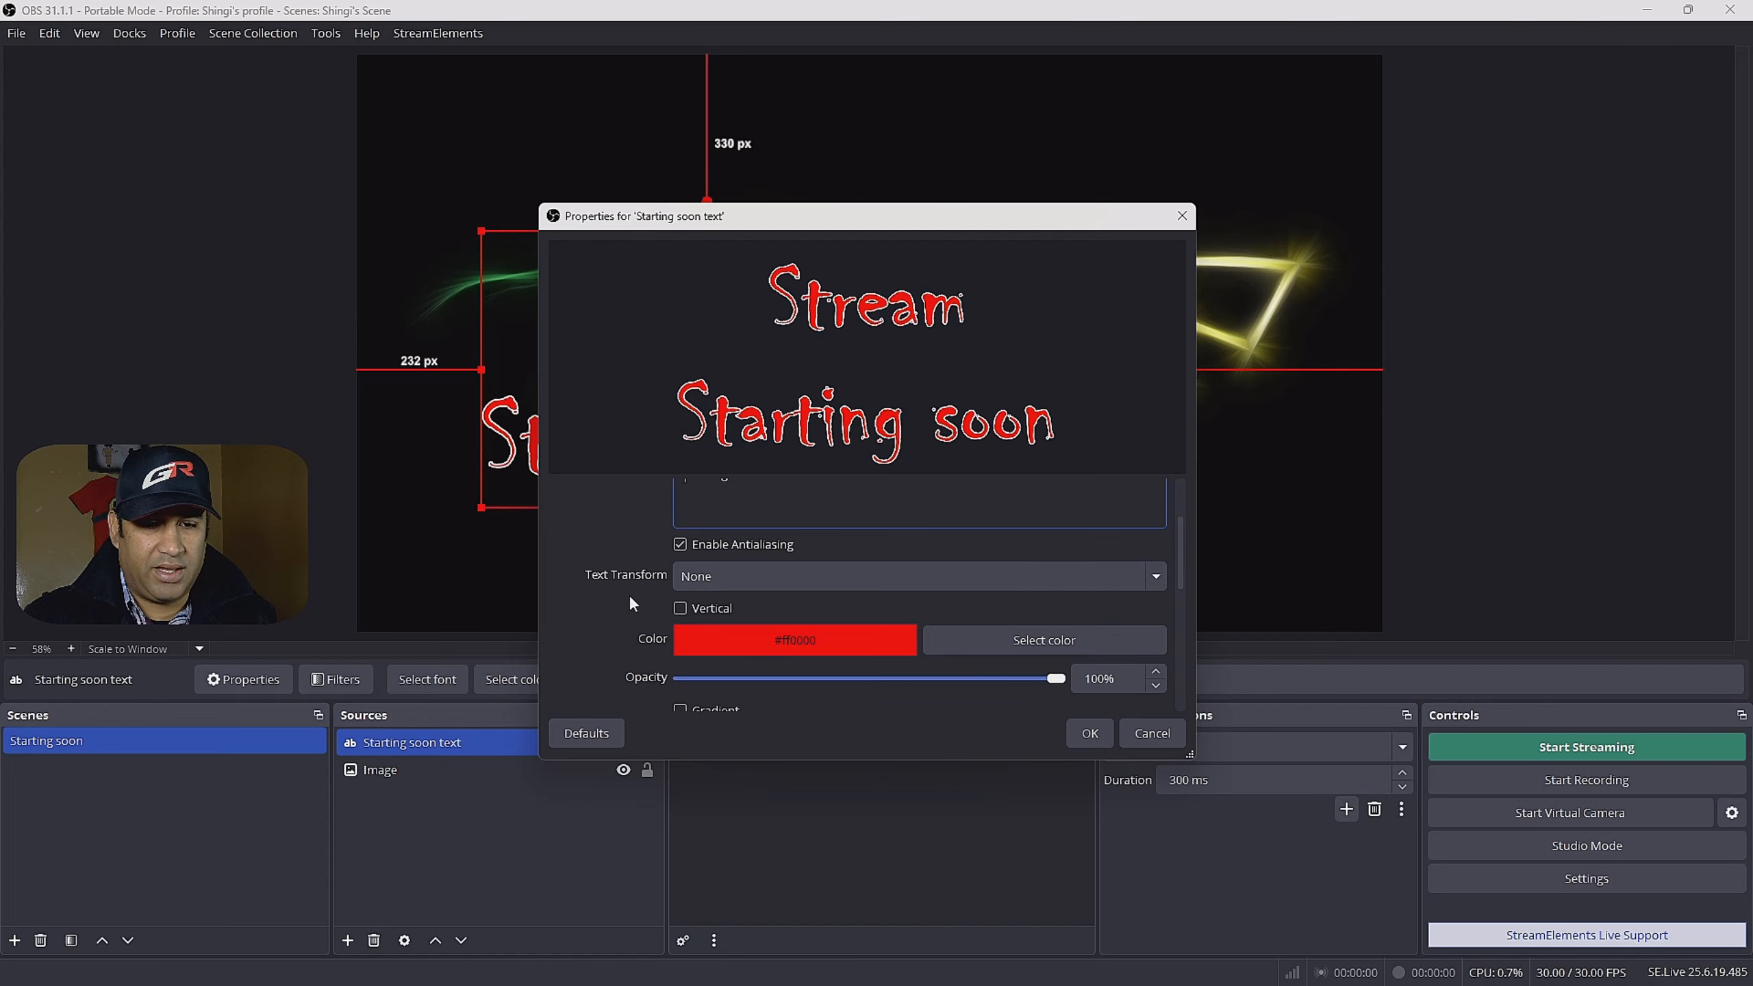
left_click(1090, 733)
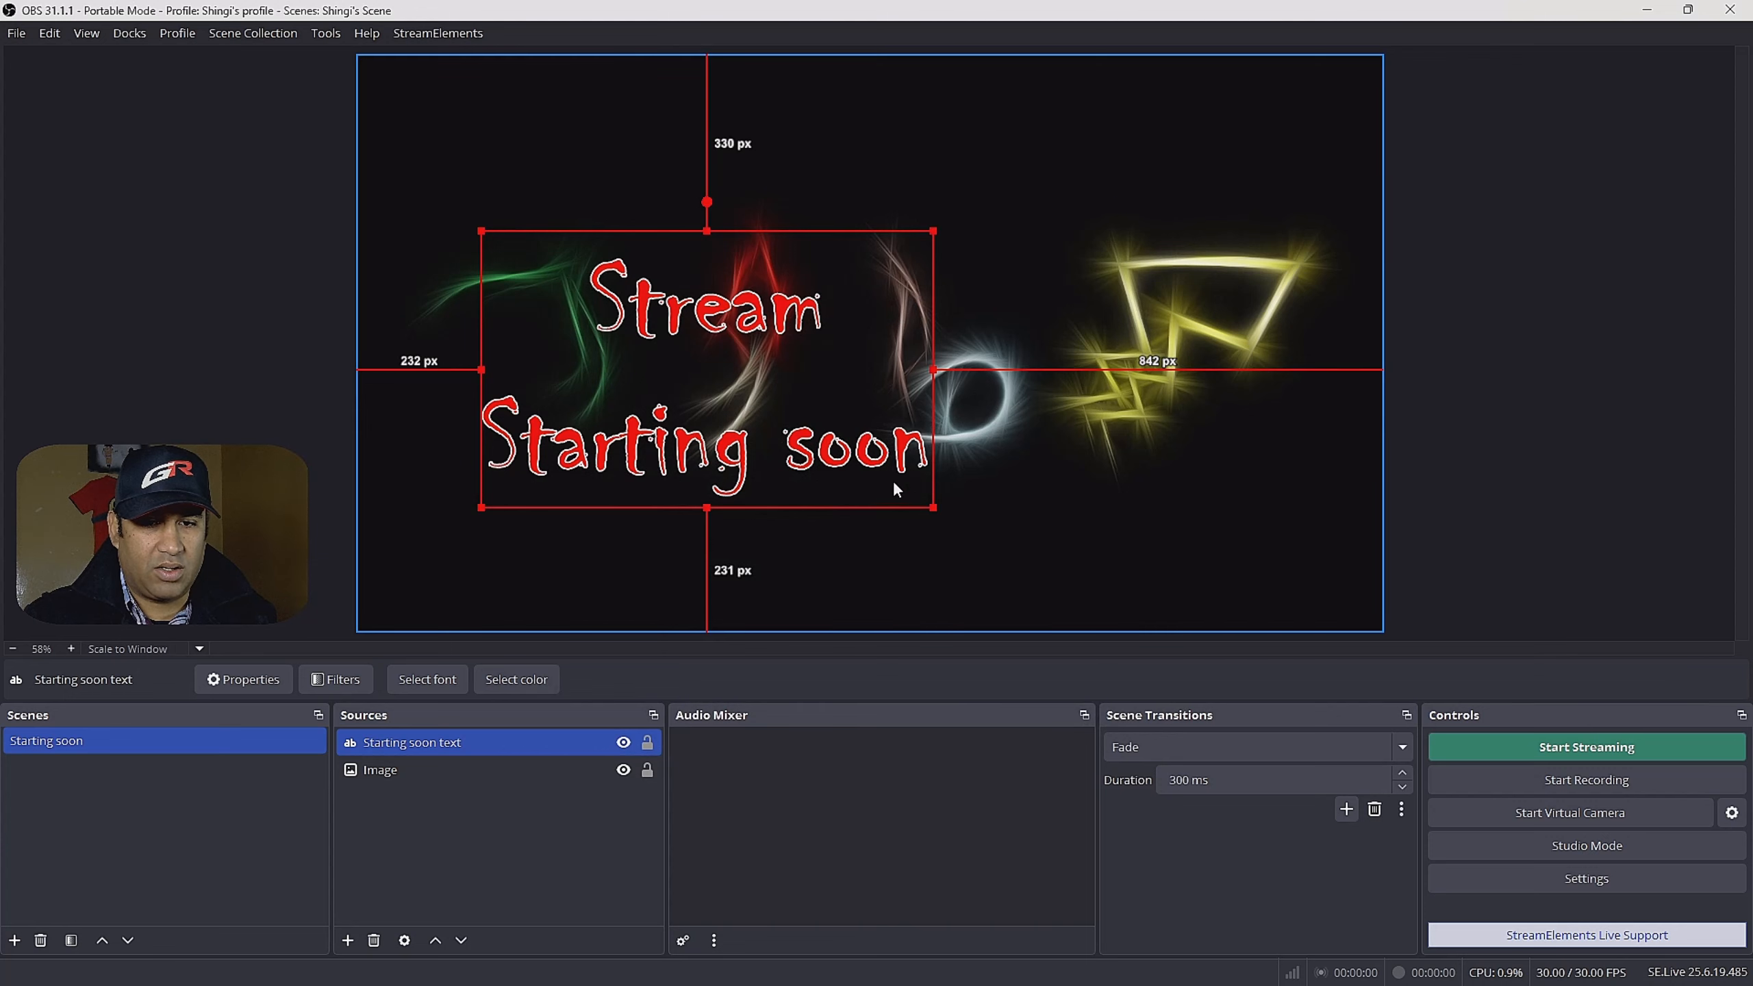
Enlarge the "Starting soon" text and centre it horizontally, about 188 px from the canvas's left edge and 32 px from its top
left_click_drag(932, 508, 1092, 605)
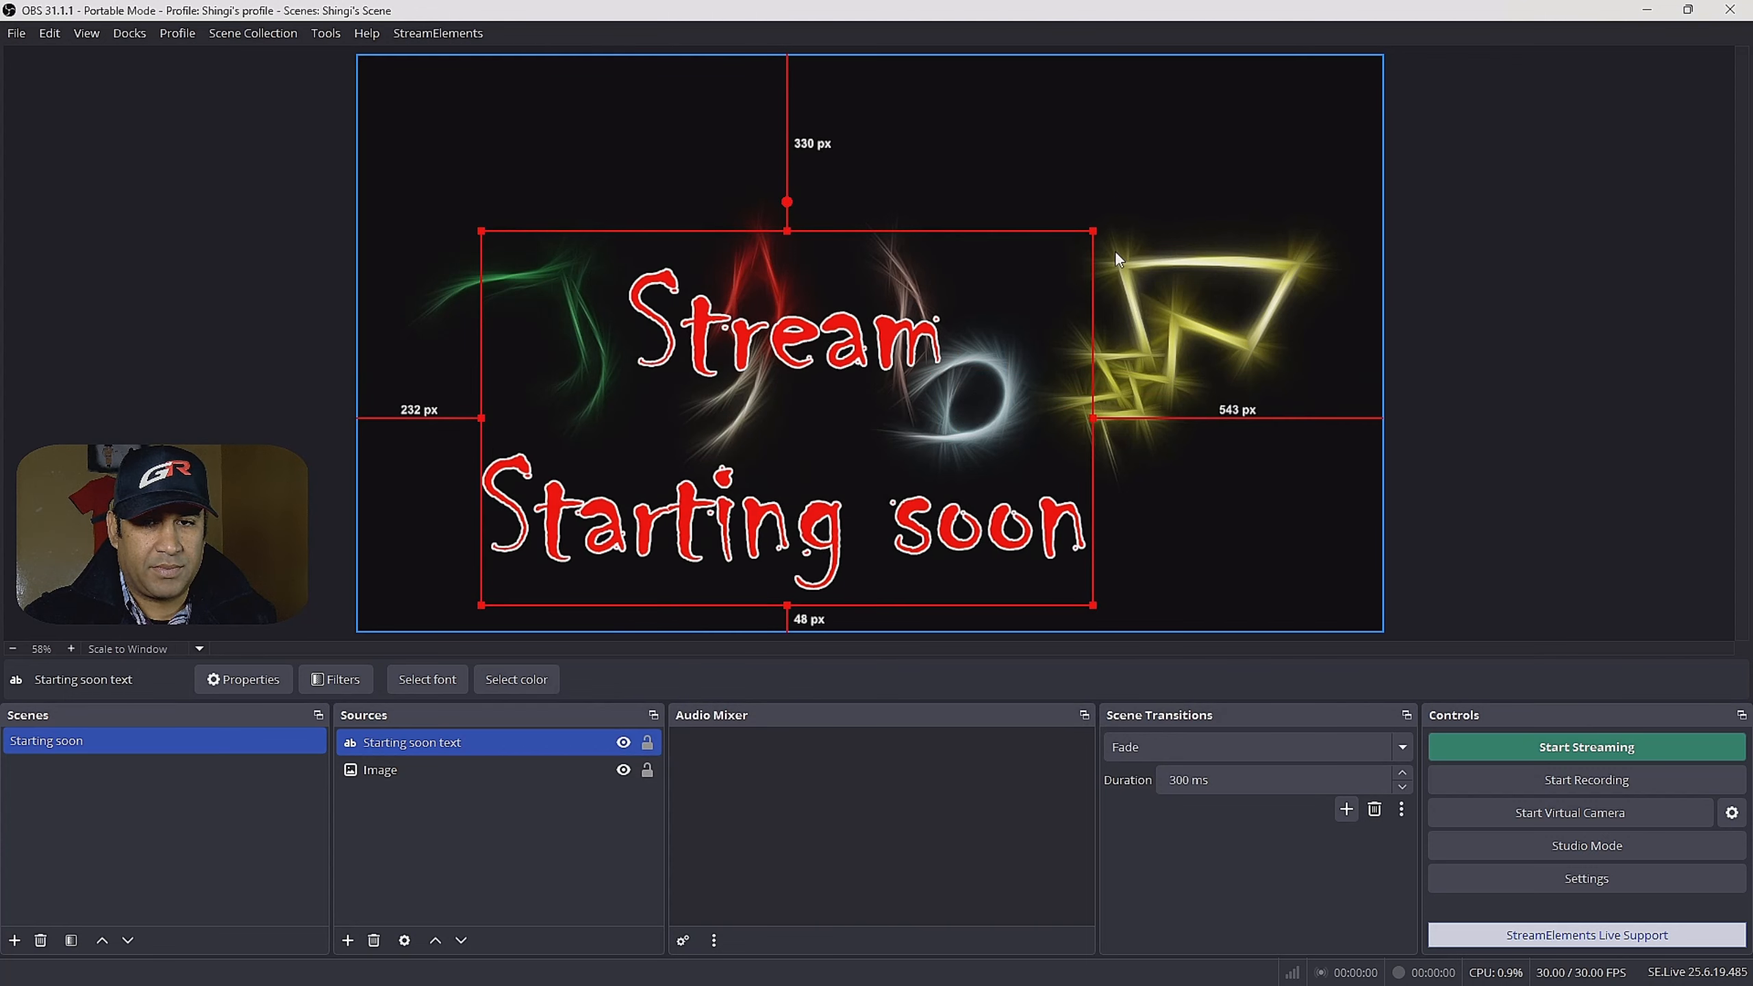
left_click_drag(1092, 226, 1309, 100)
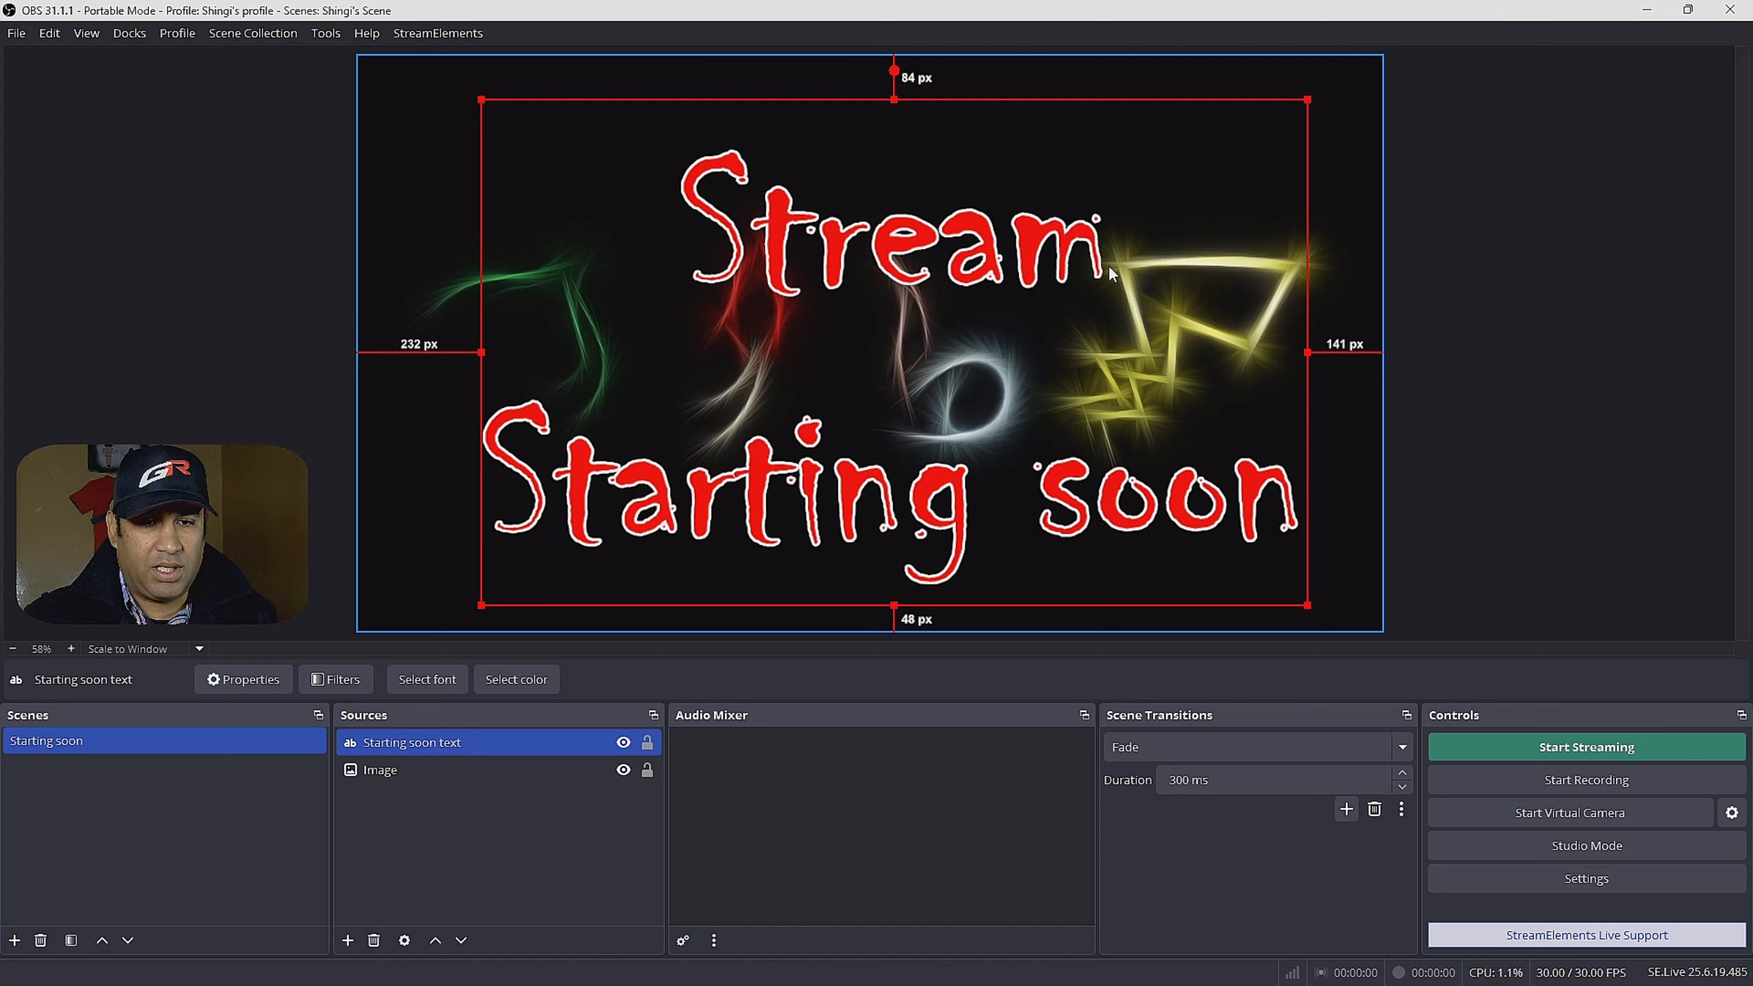
left_click_drag(996, 357, 973, 331)
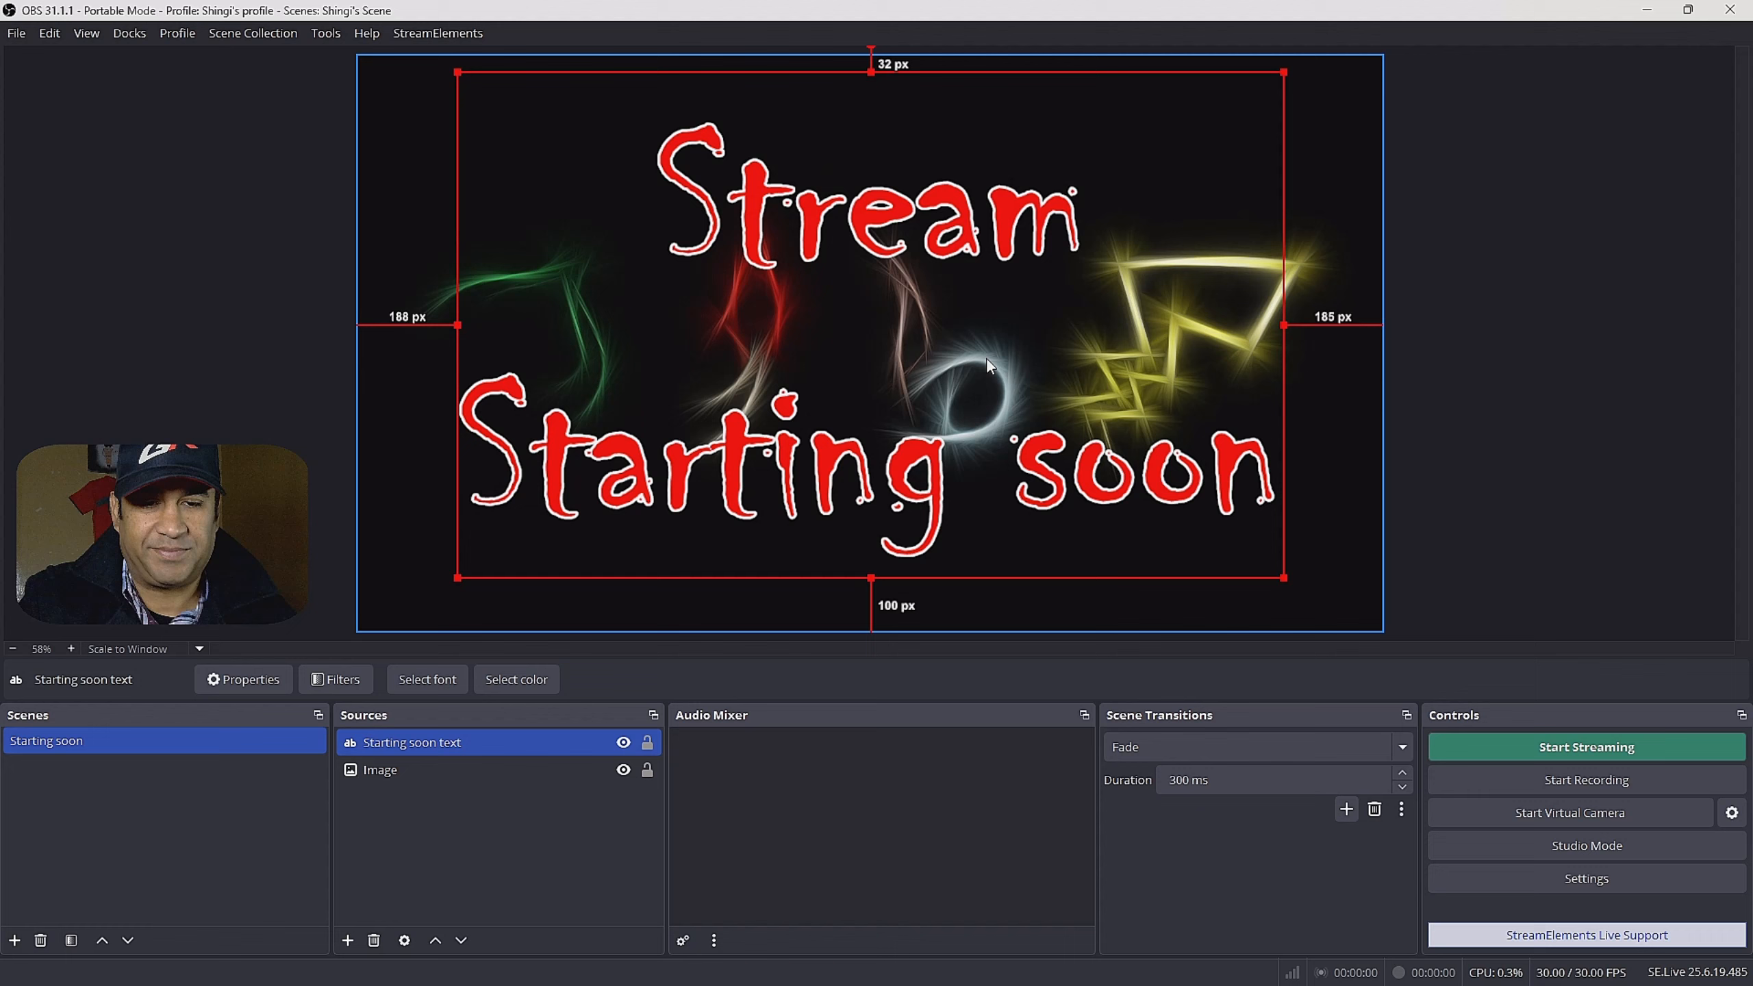
left_click(267, 297)
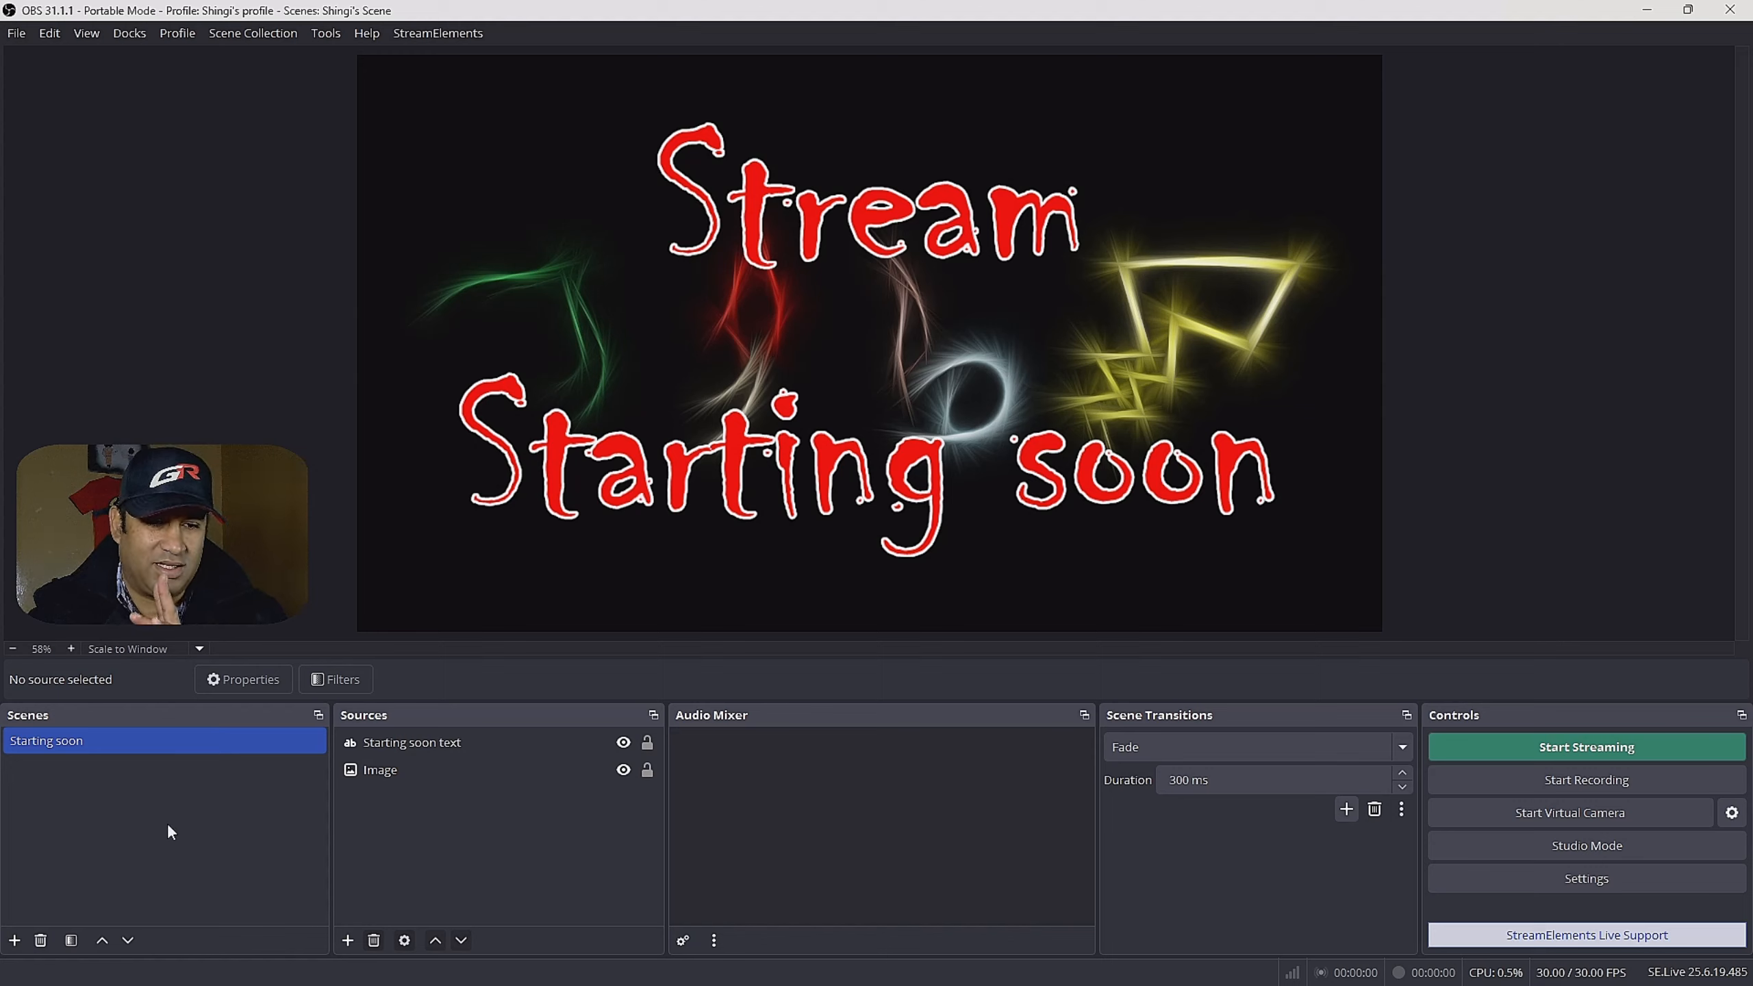
Add a new scene named "Be Right Back"
left_click(14, 941)
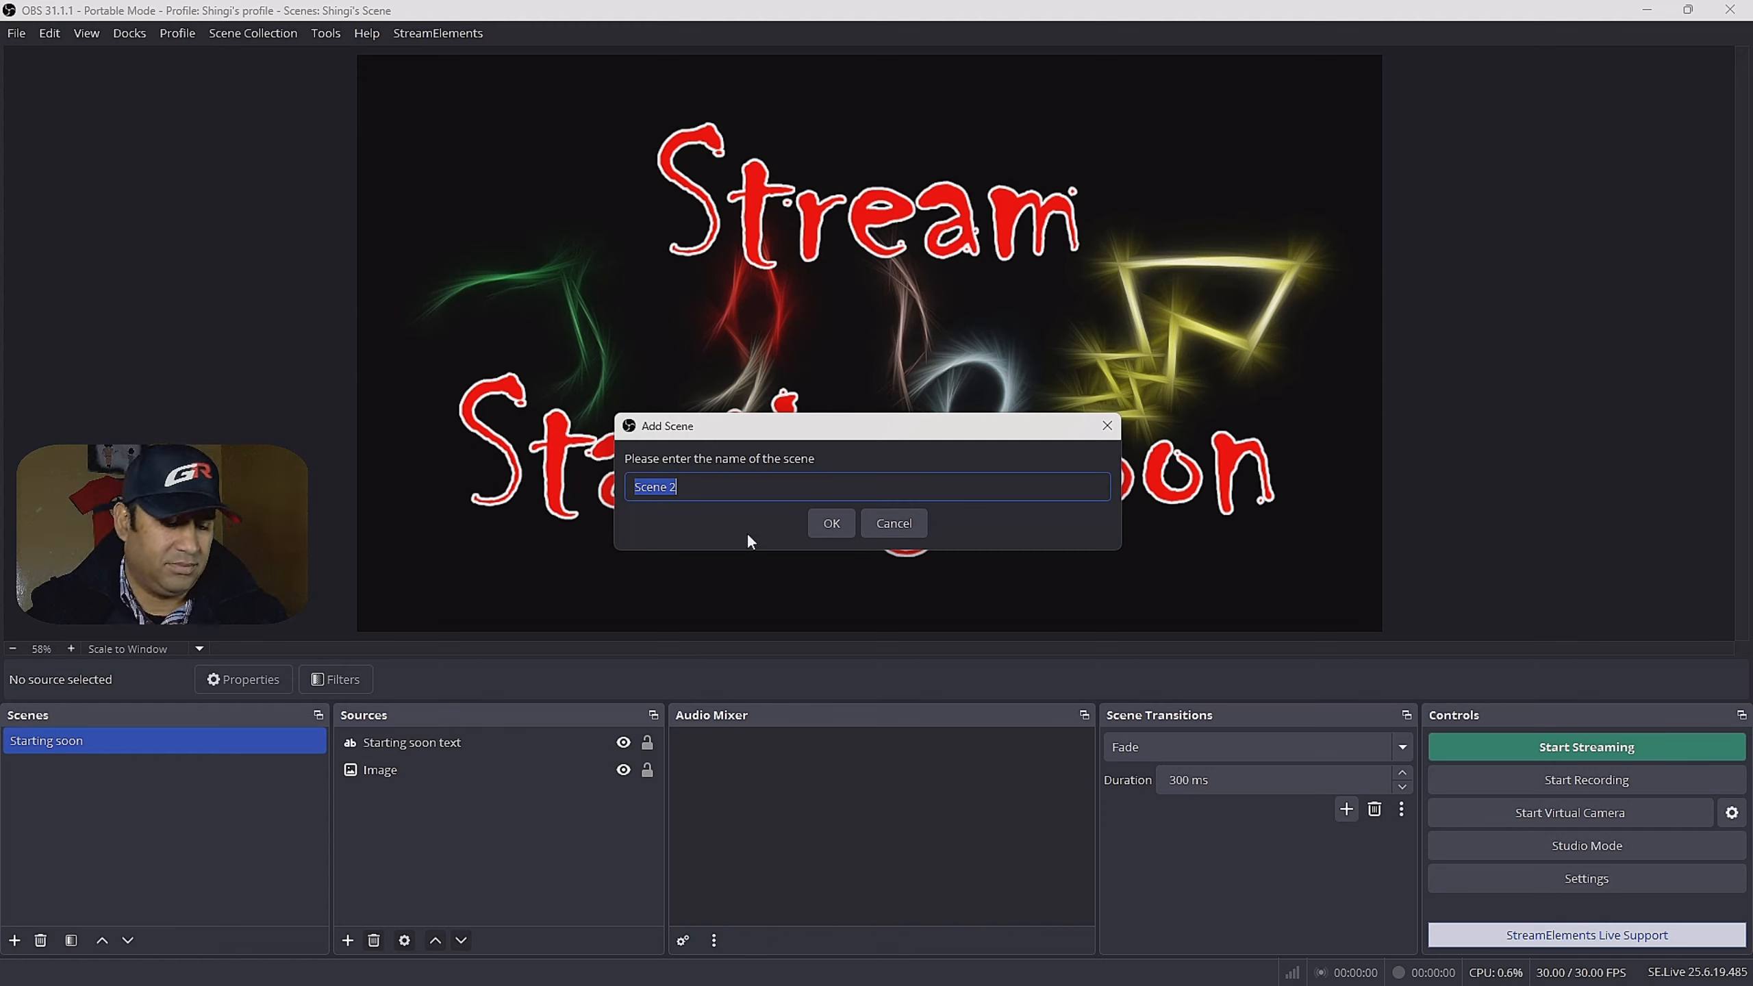
type("Be Right Back")
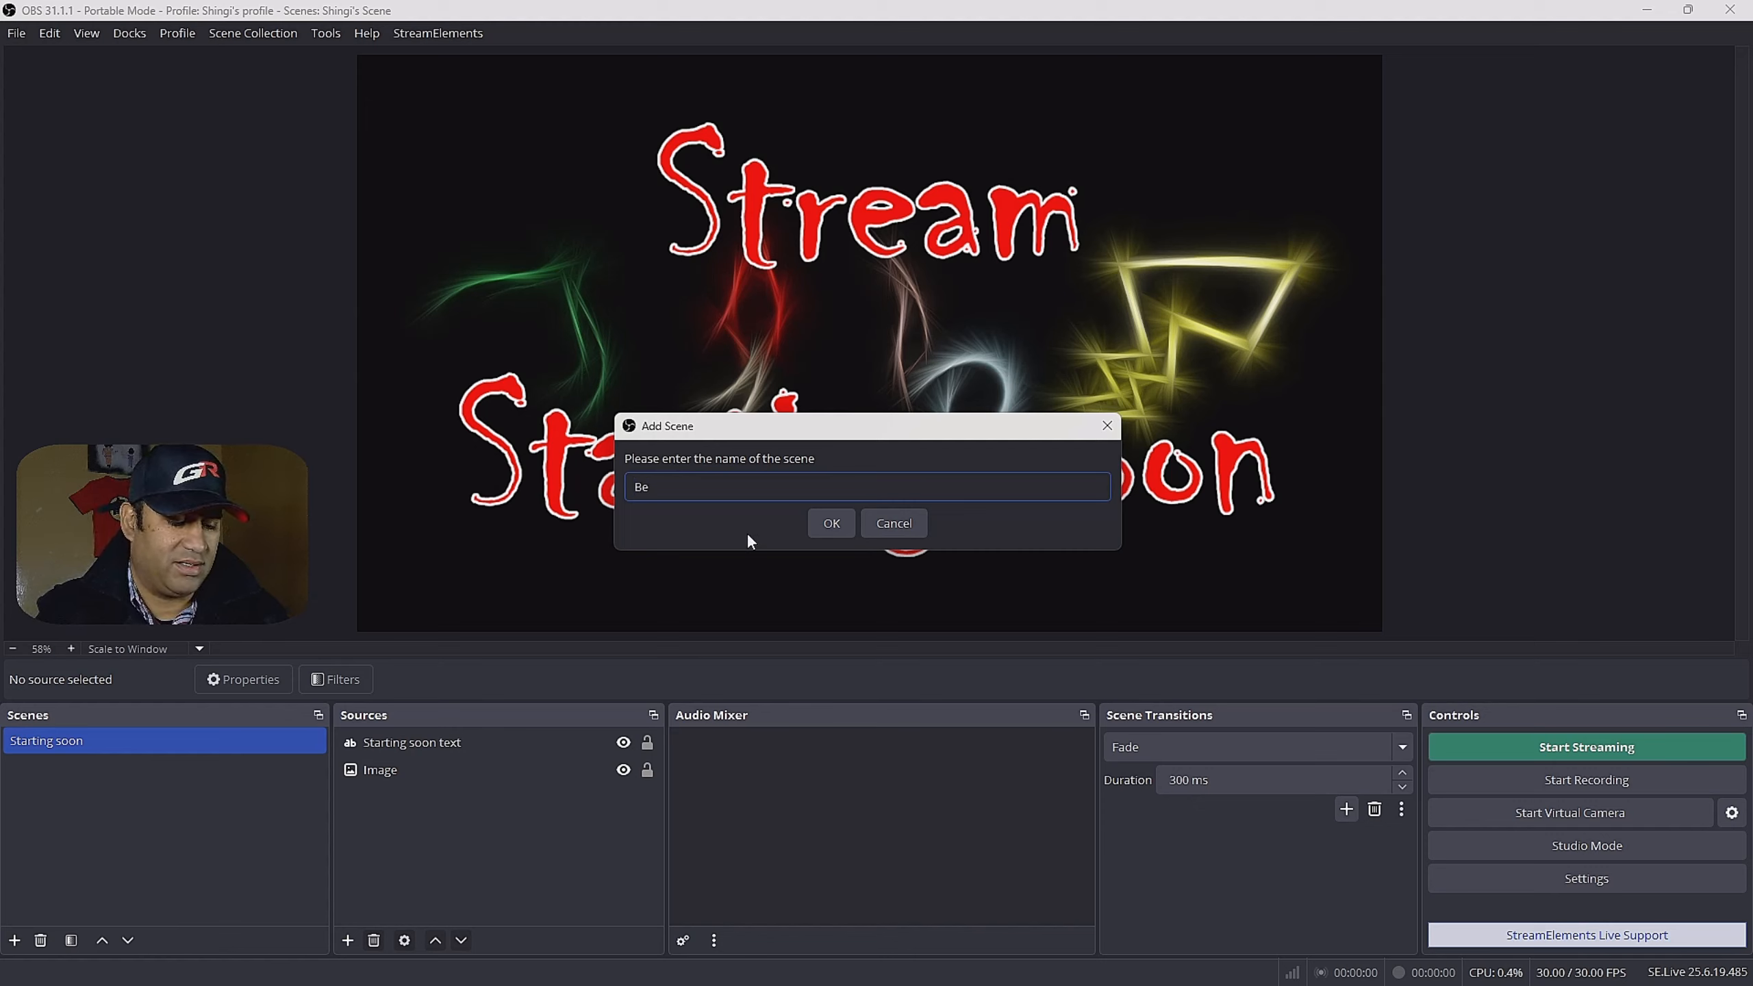
left_click(831, 523)
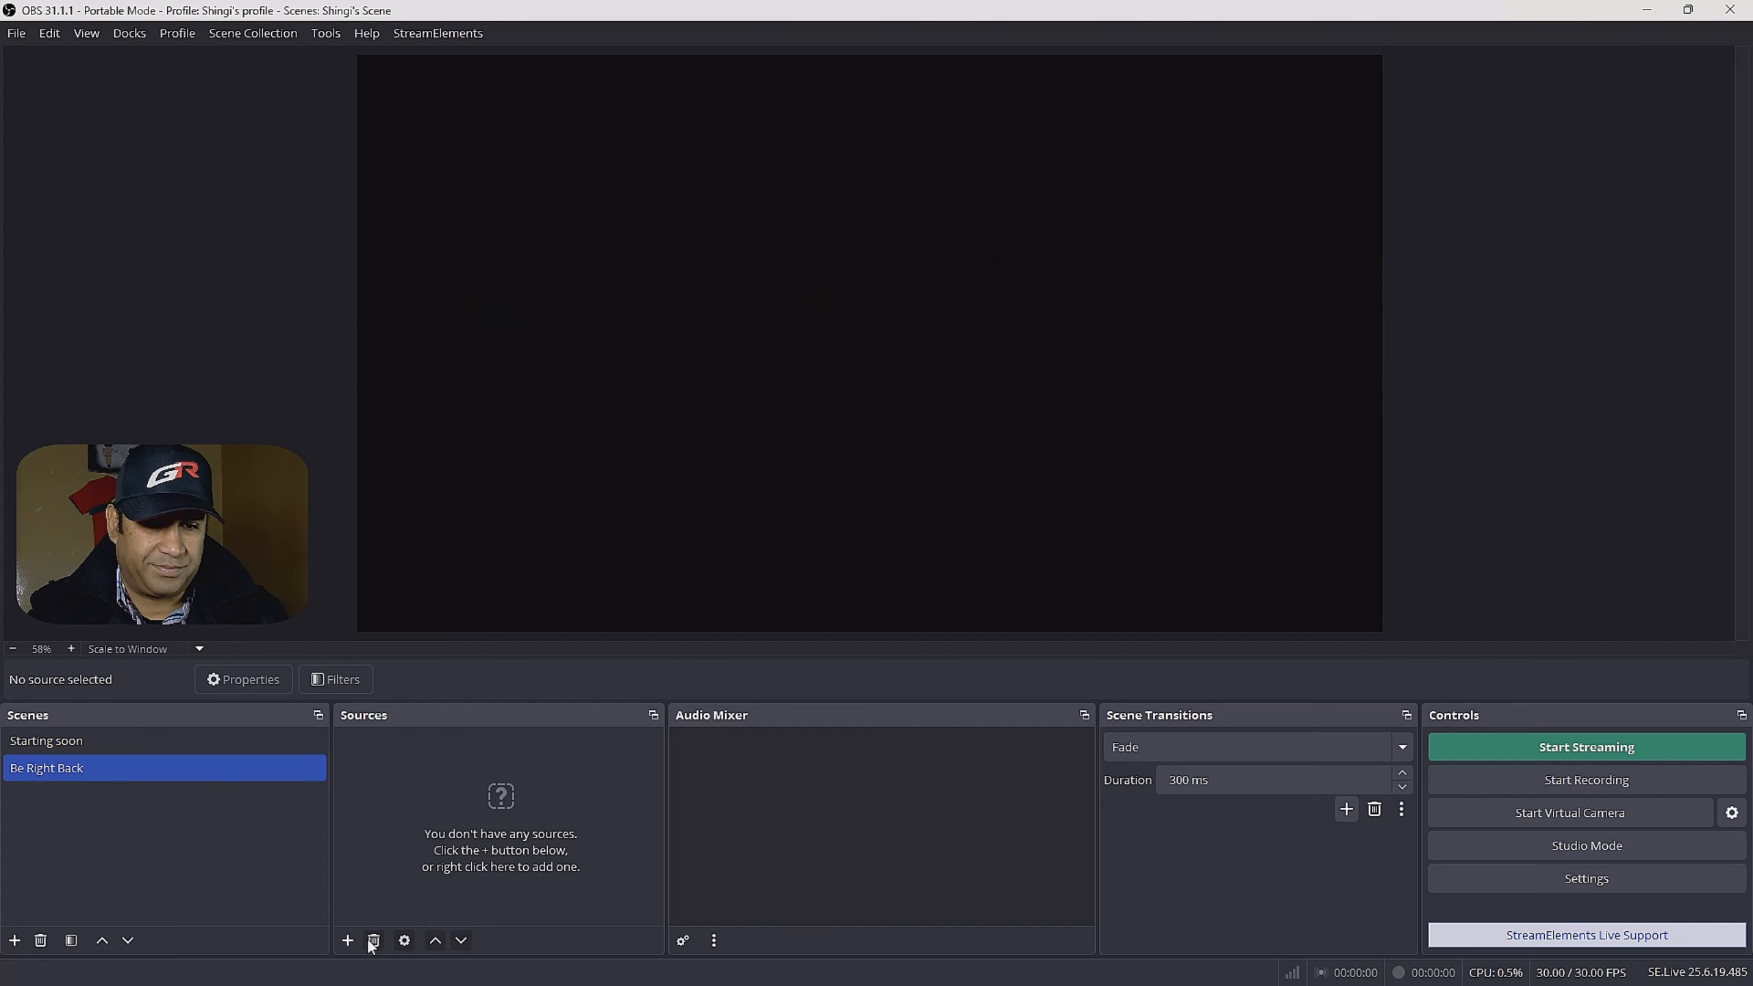
Add the existing Image source to the "Be Right Back" scene as its background
left_click(347, 941)
left_click(414, 632)
left_click(724, 427)
left_click(744, 457)
left_click(921, 611)
Create a Text (GDI+) source named "Be Right Back text" in the "Be Right Back" scene
left_click(348, 940)
left_click(415, 760)
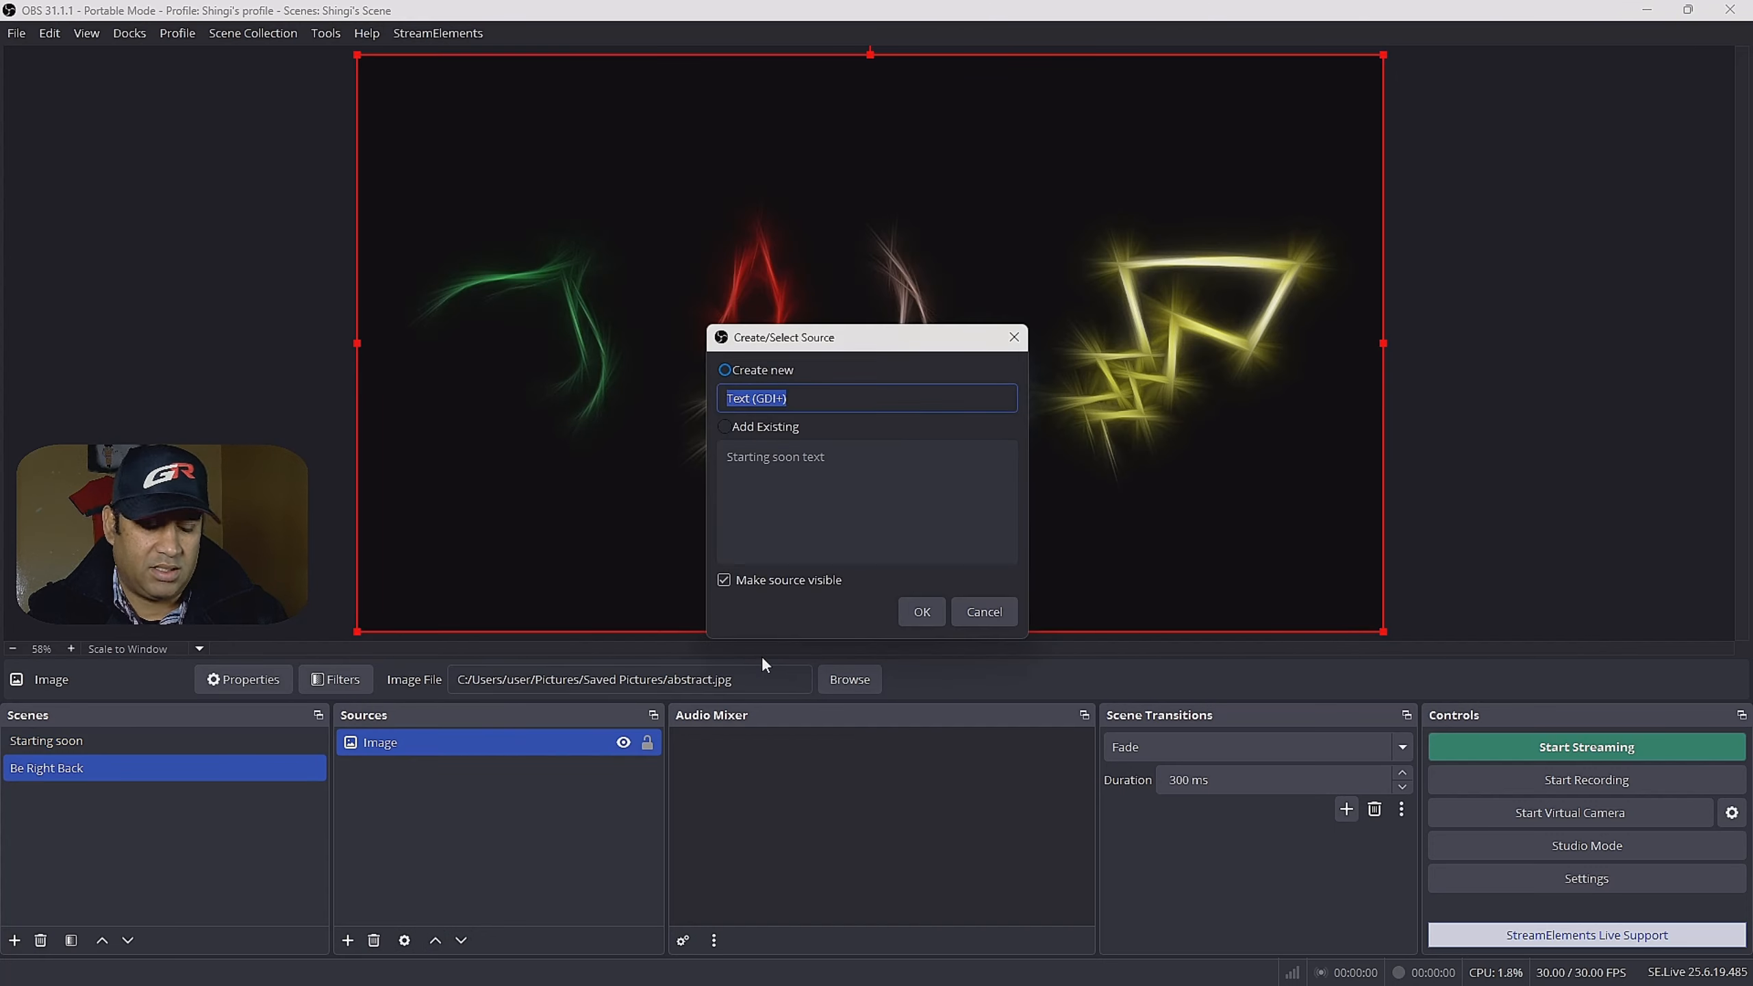
type("e Right")
key("BackSpace")
key("BackSpace")
key("BackSpace")
key("BackSpace")
key("BackSpace")
key("BackSpace")
key("BackSpace")
key("BackSpace")
type("Be Right Back text")
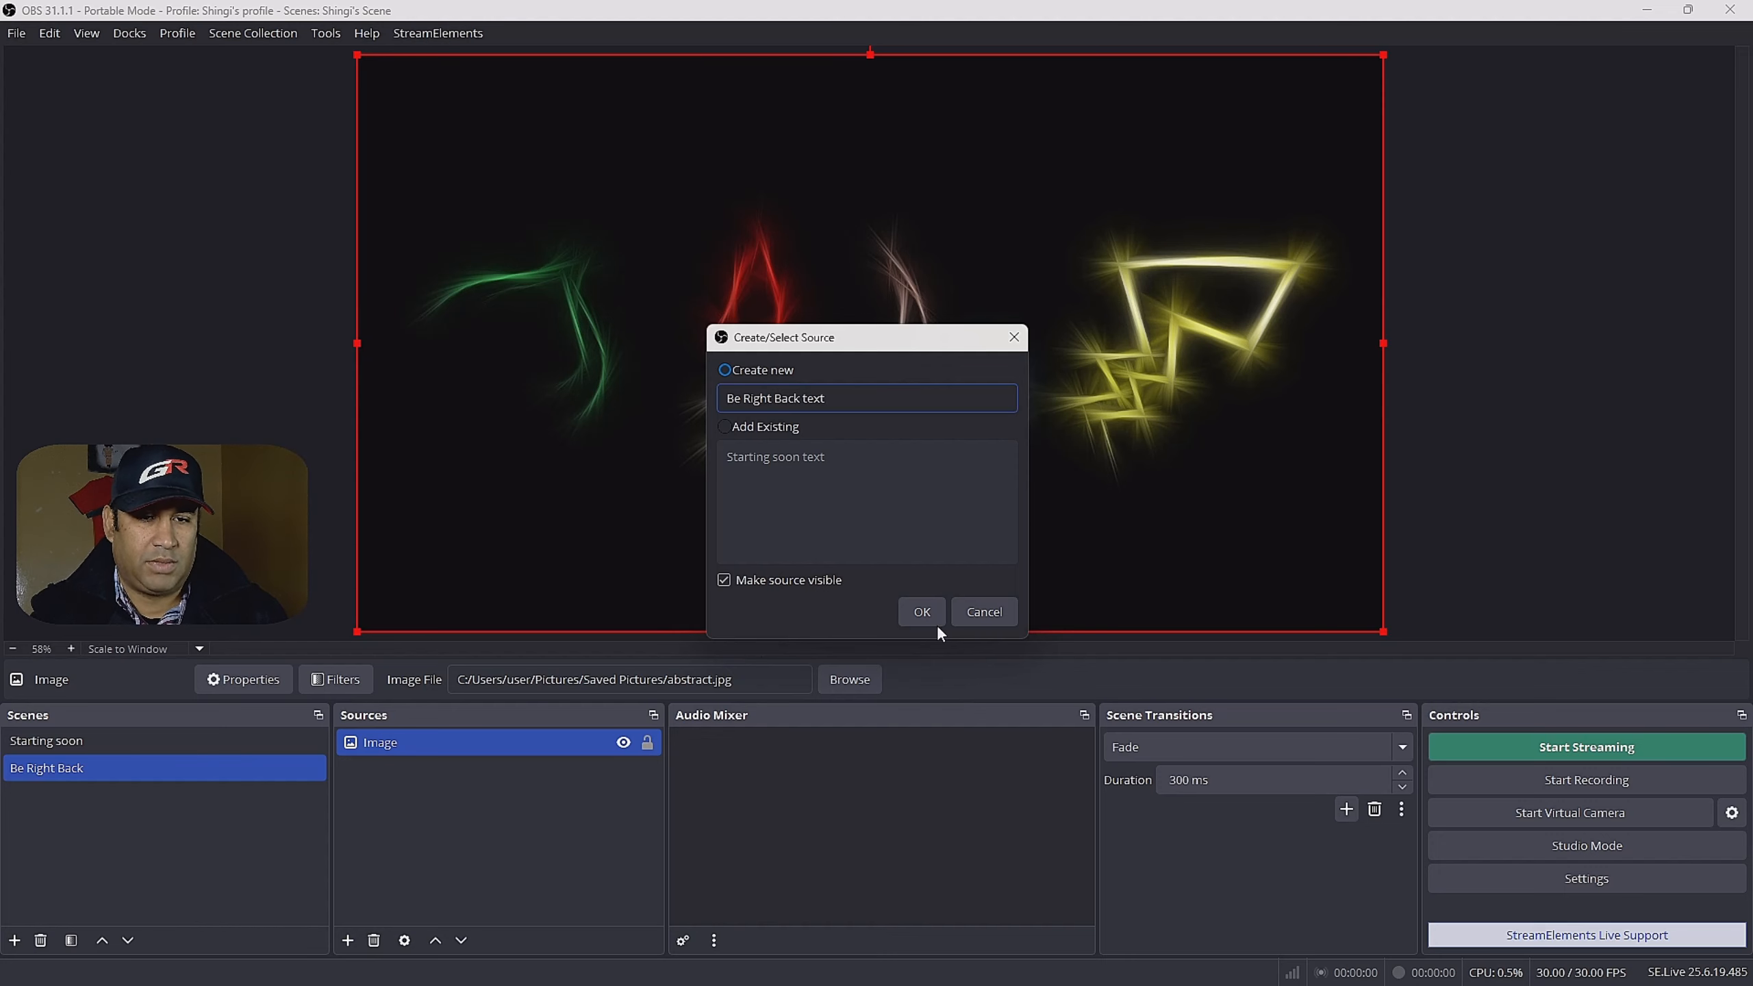
left_click(927, 613)
Set the font of the "Be Right Back text" source to Chiller Regular
left_click(1045, 507)
scroll(749, 407, "down", 10)
left_click(704, 422)
left_click(981, 630)
Enter "Be Right Back" as enlarged red #ff0000 text with a white outline and move it down to the middle of the canvas
left_click(774, 585)
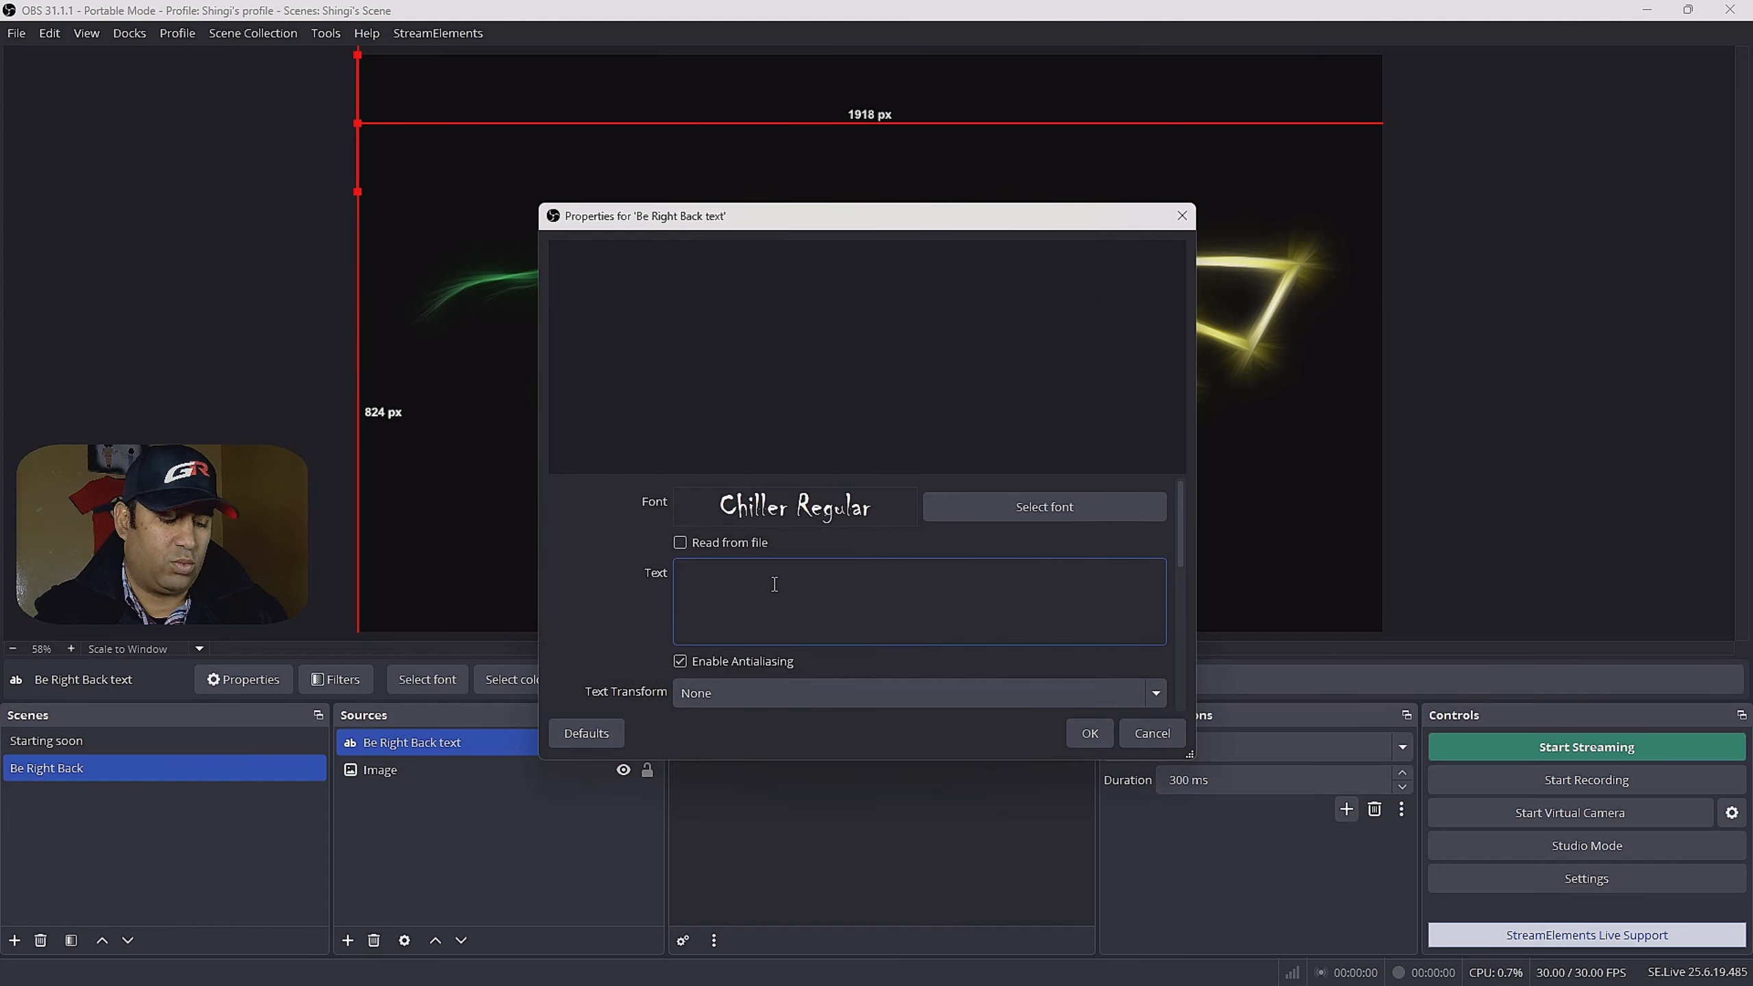
type("Be Right ")
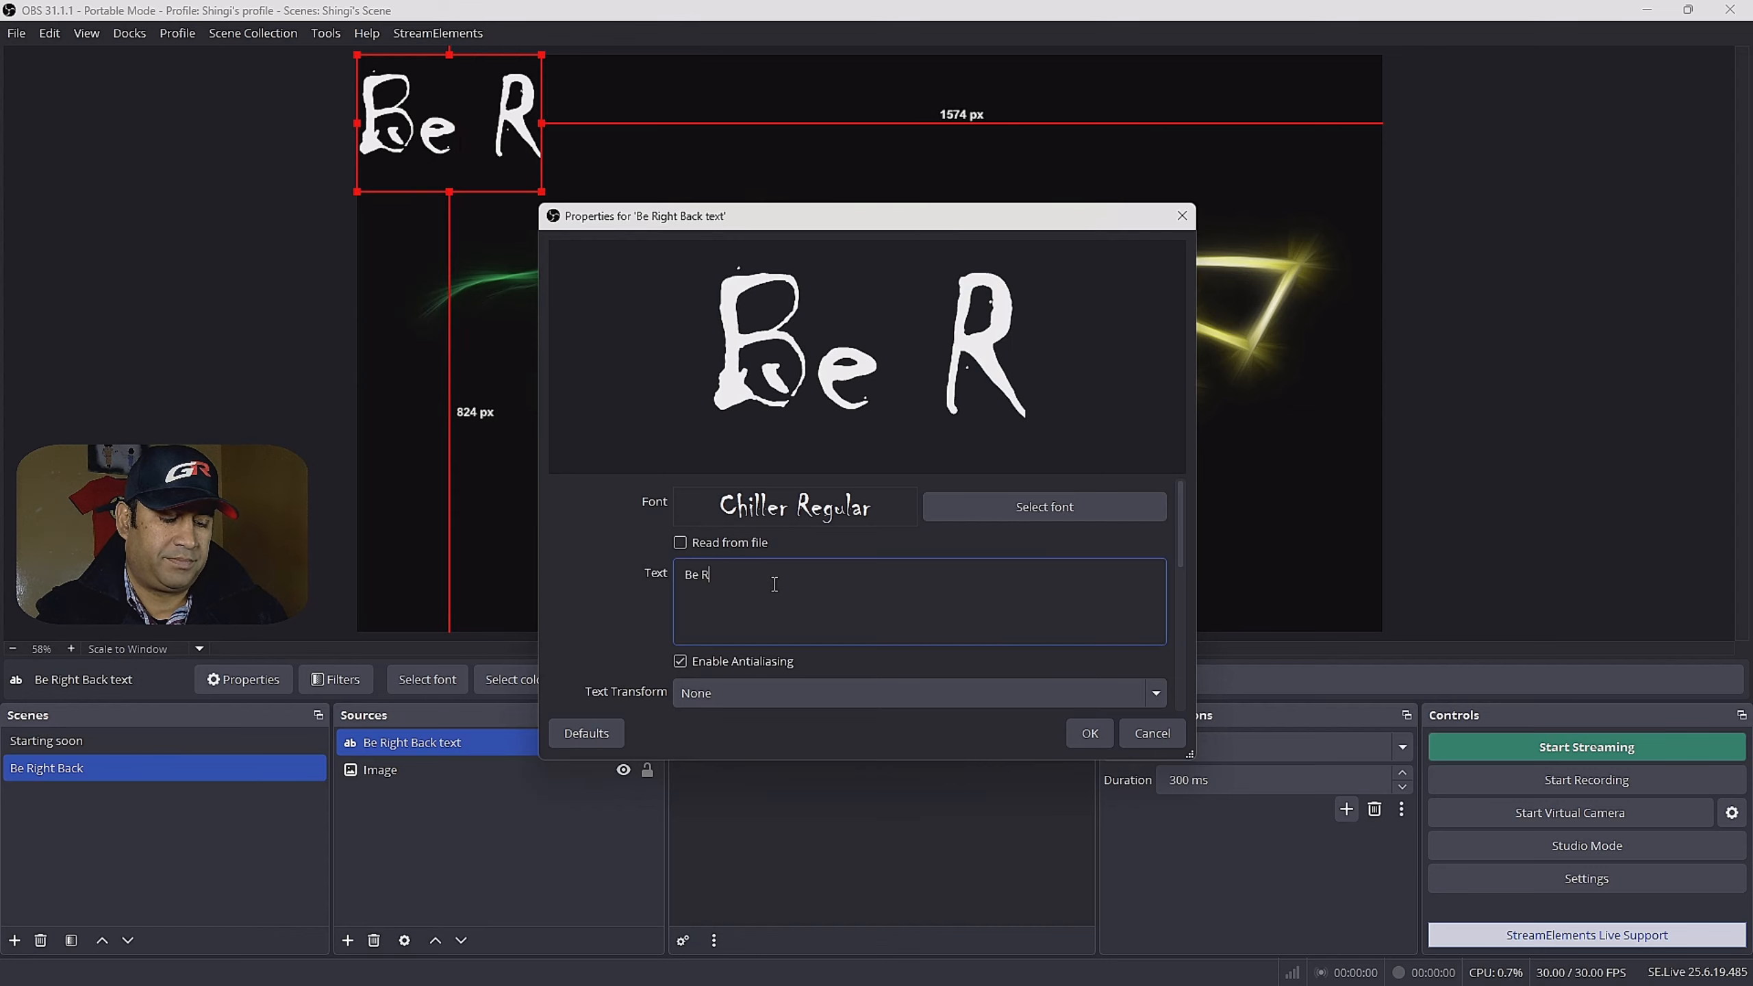
type("Back")
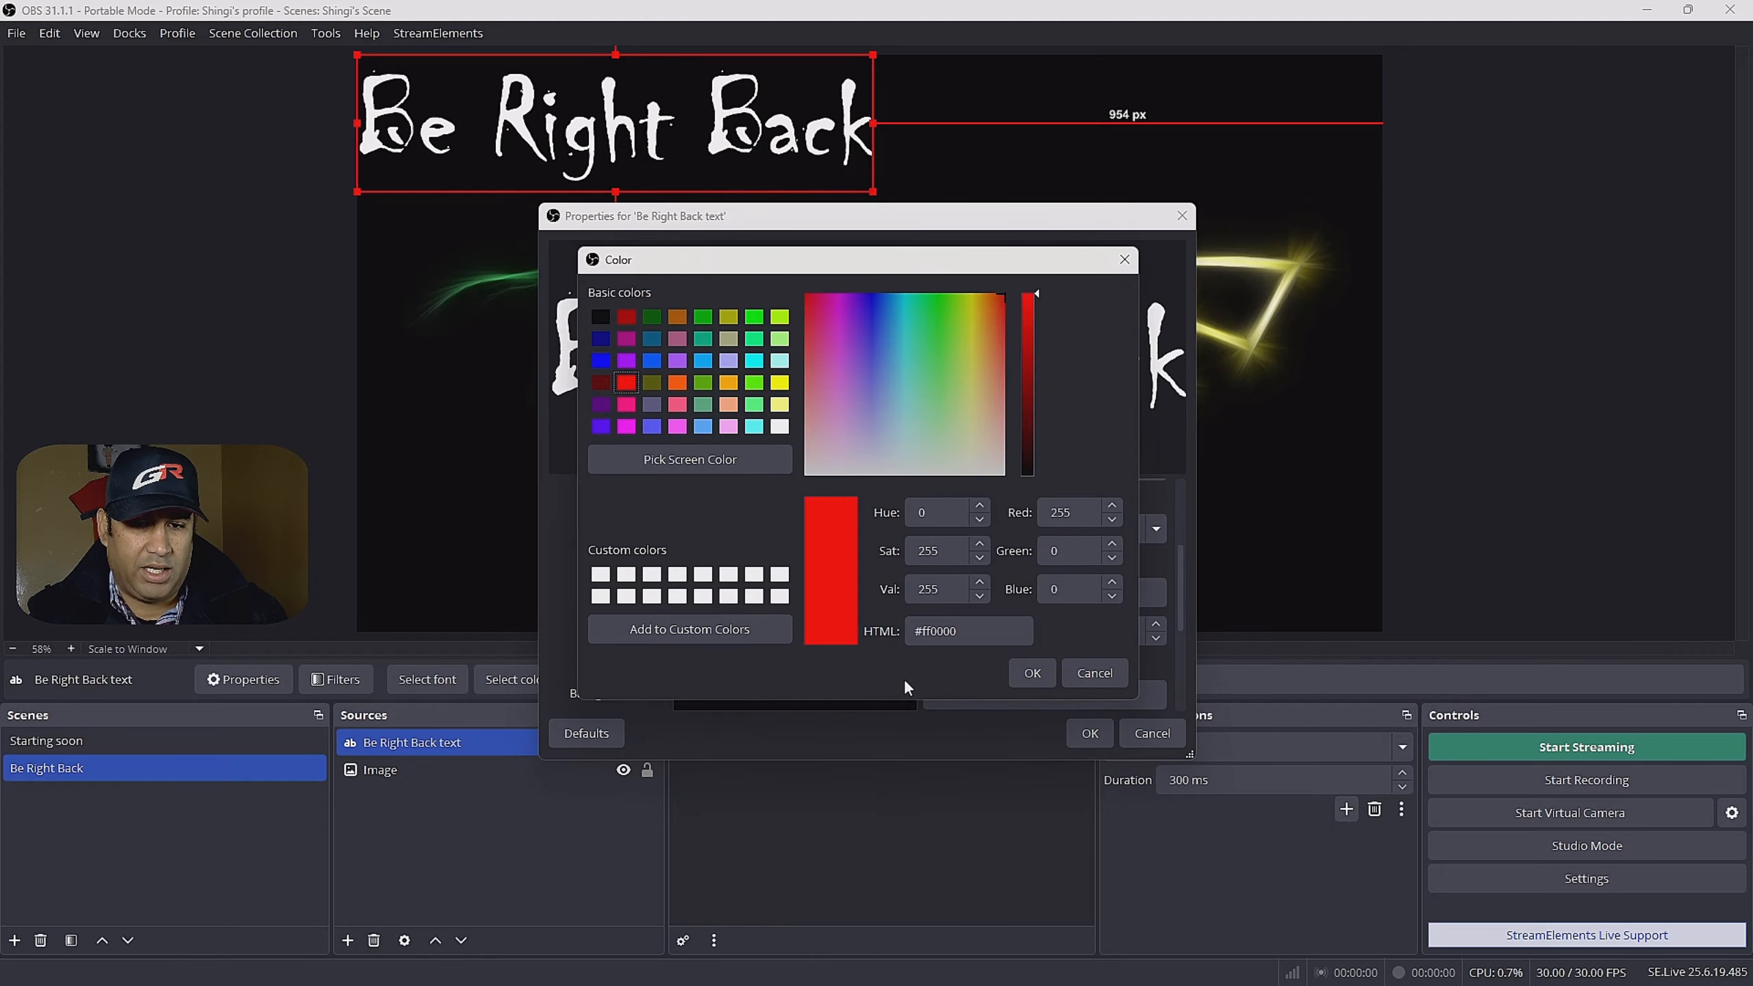
left_click(1087, 730)
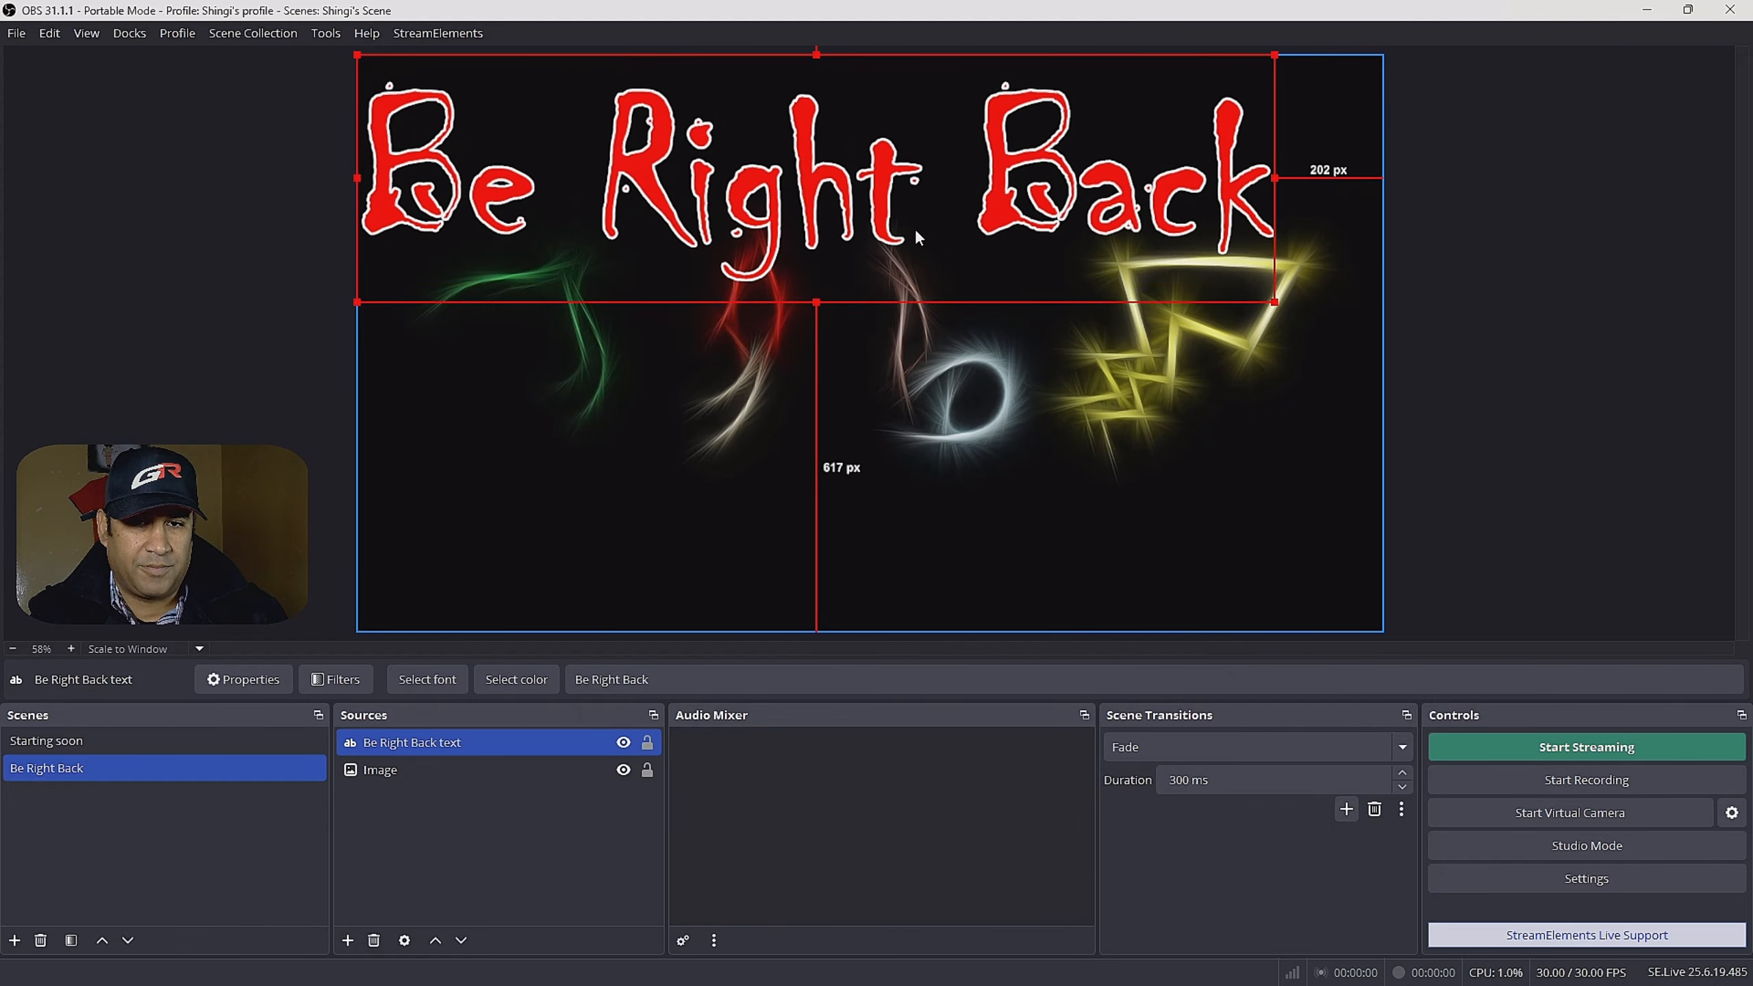
left_click_drag(914, 227, 915, 365)
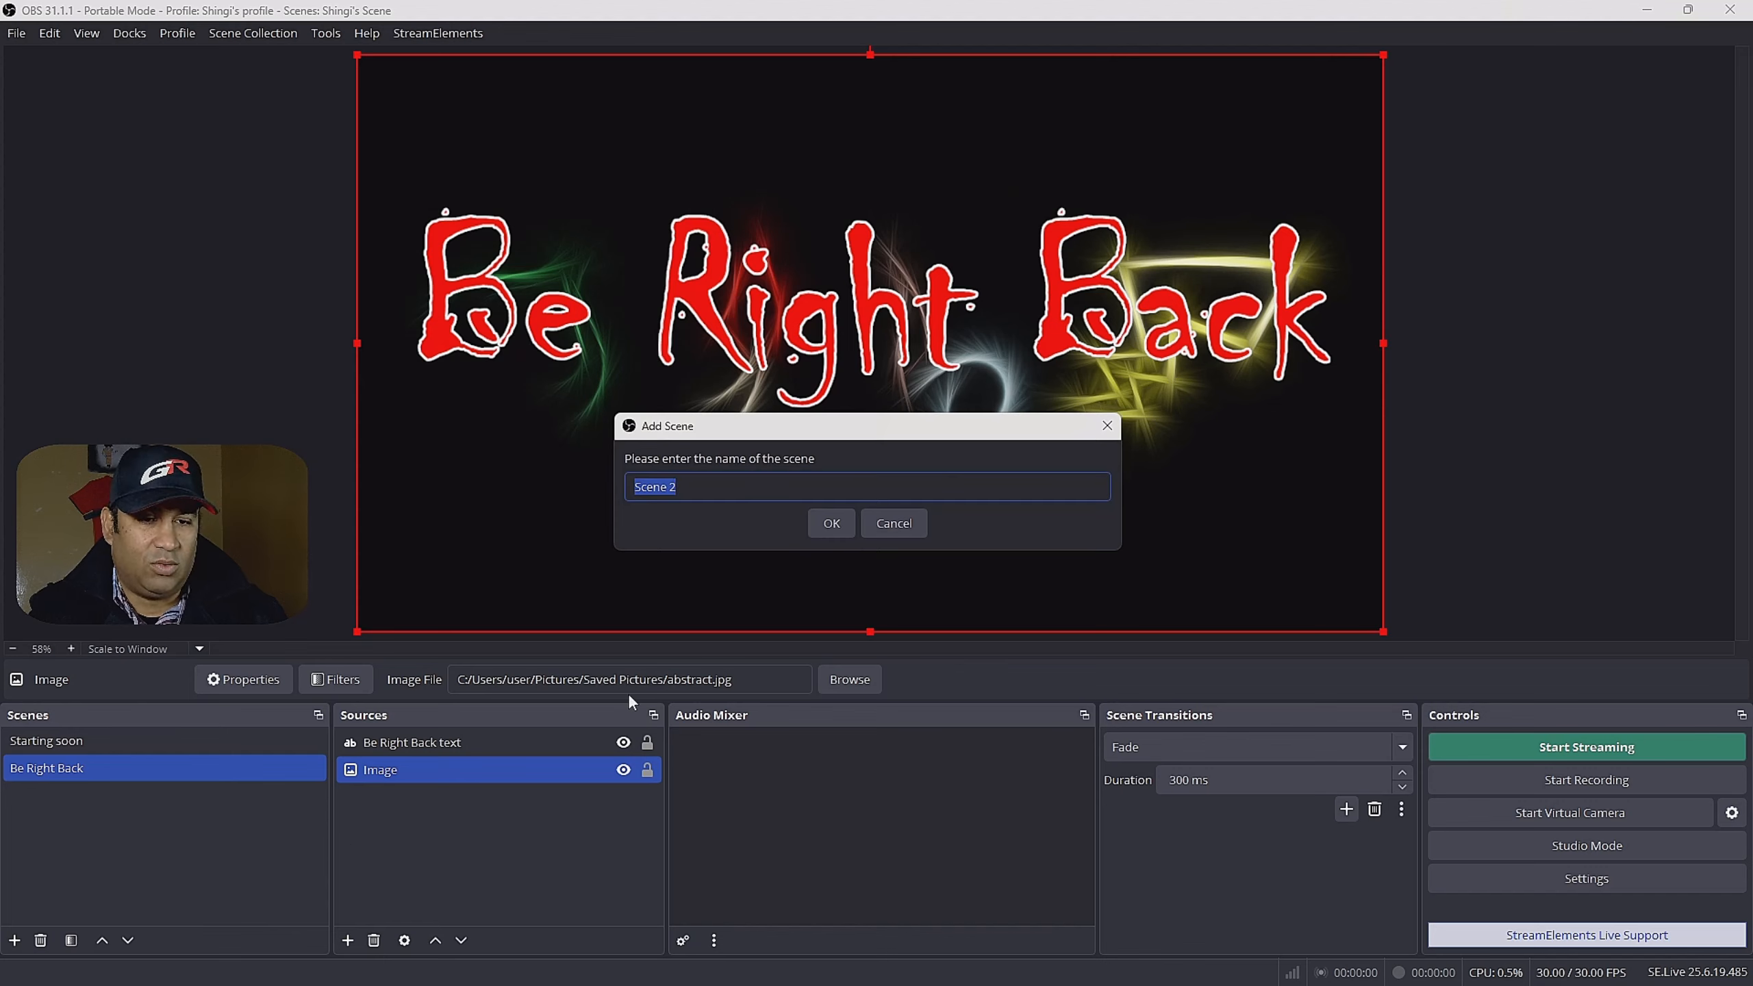
Add a new scene named "Ending Soon" and give it the existing Image source as background
type("Ending Soon")
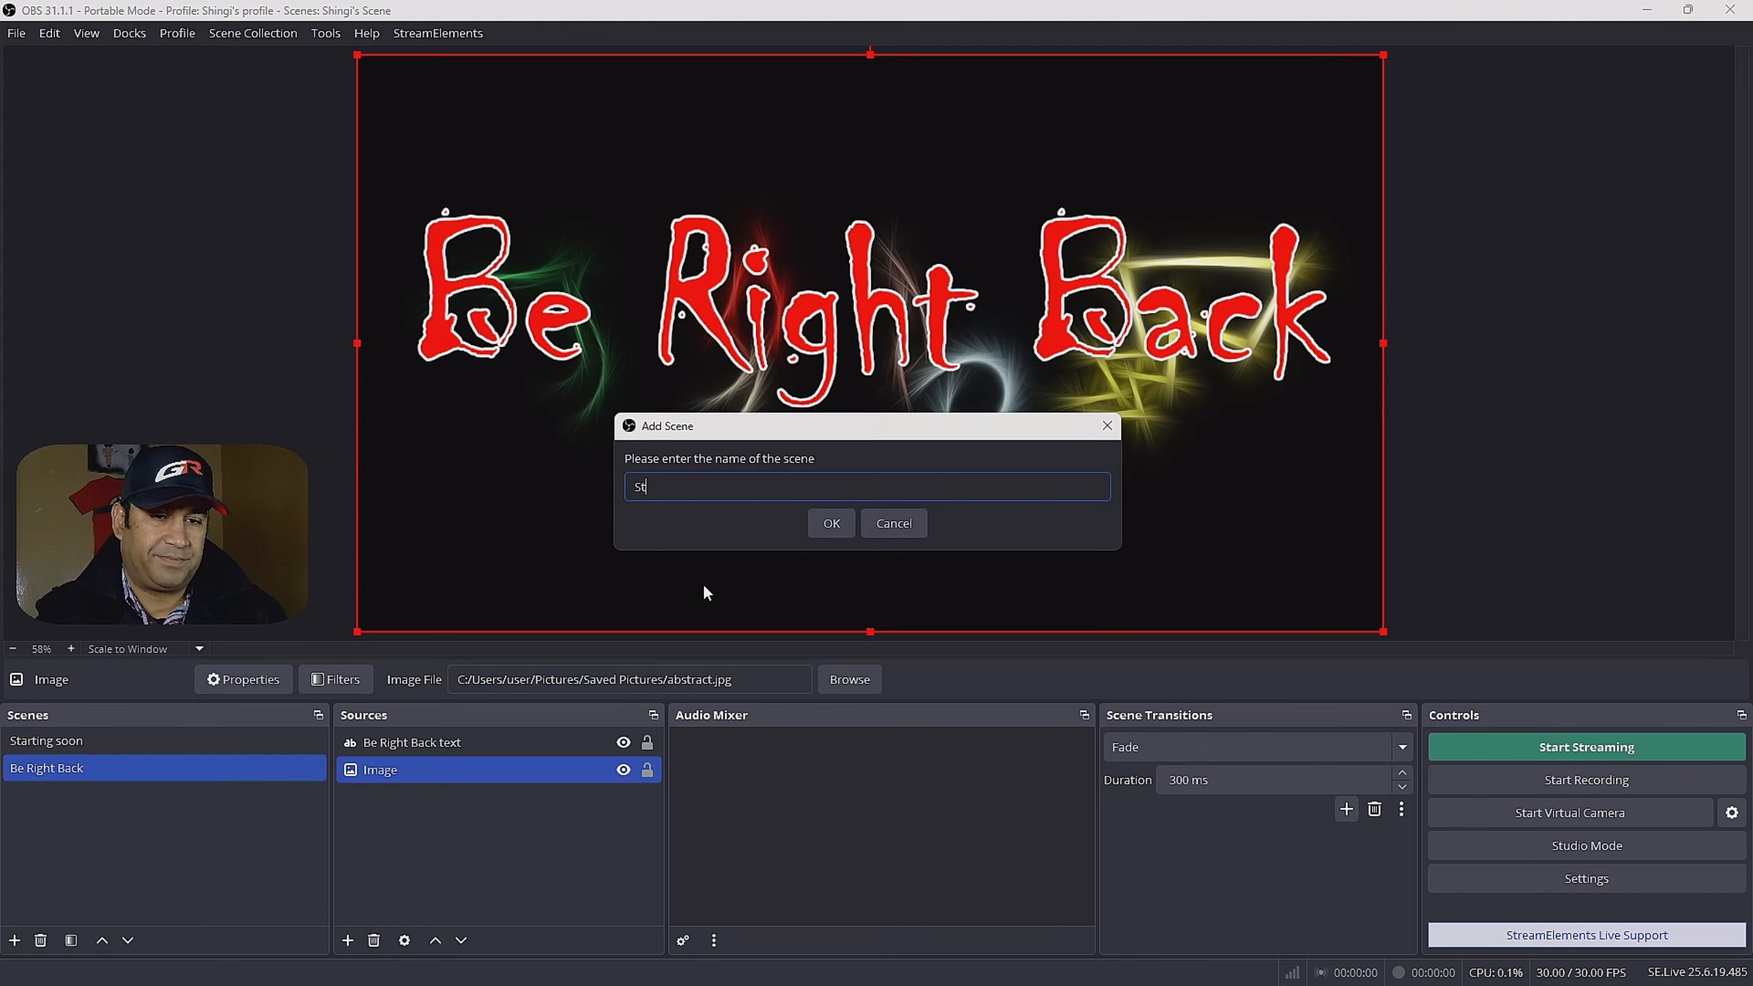
left_click(830, 522)
left_click(347, 941)
left_click(424, 615)
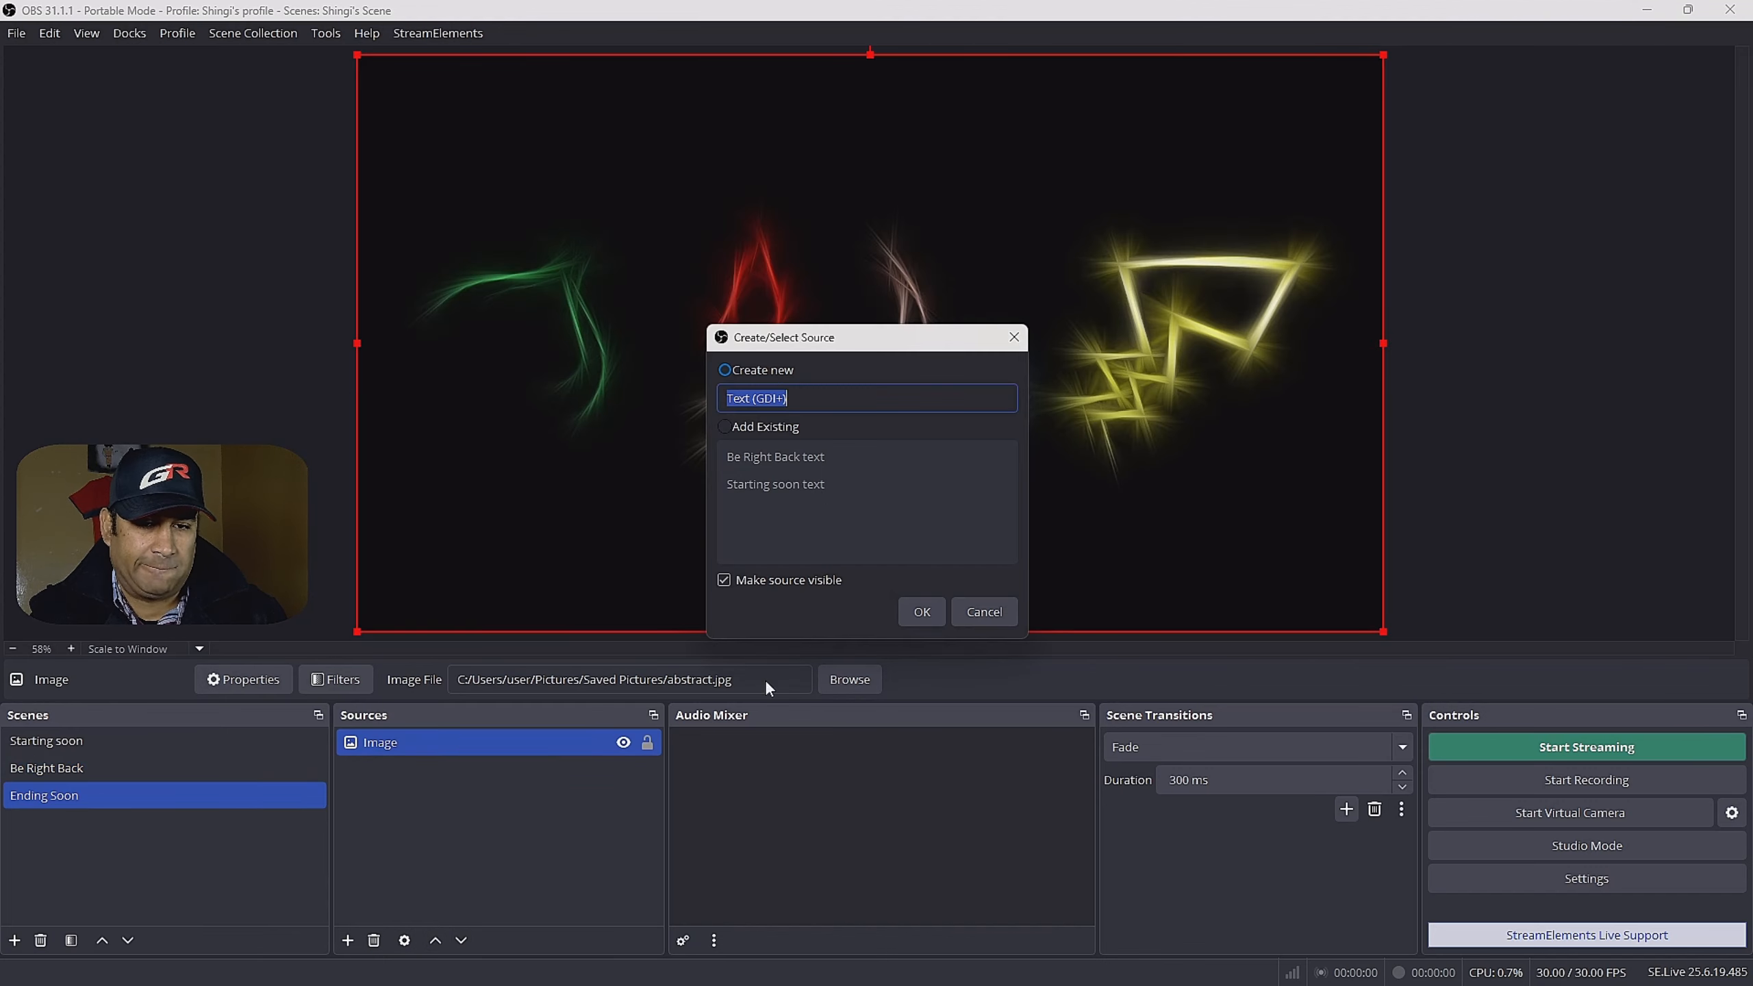
Create a Text (GDI+) source named "Ending Soon text" and set its font to Chiller Regular
type("Ending Soon text")
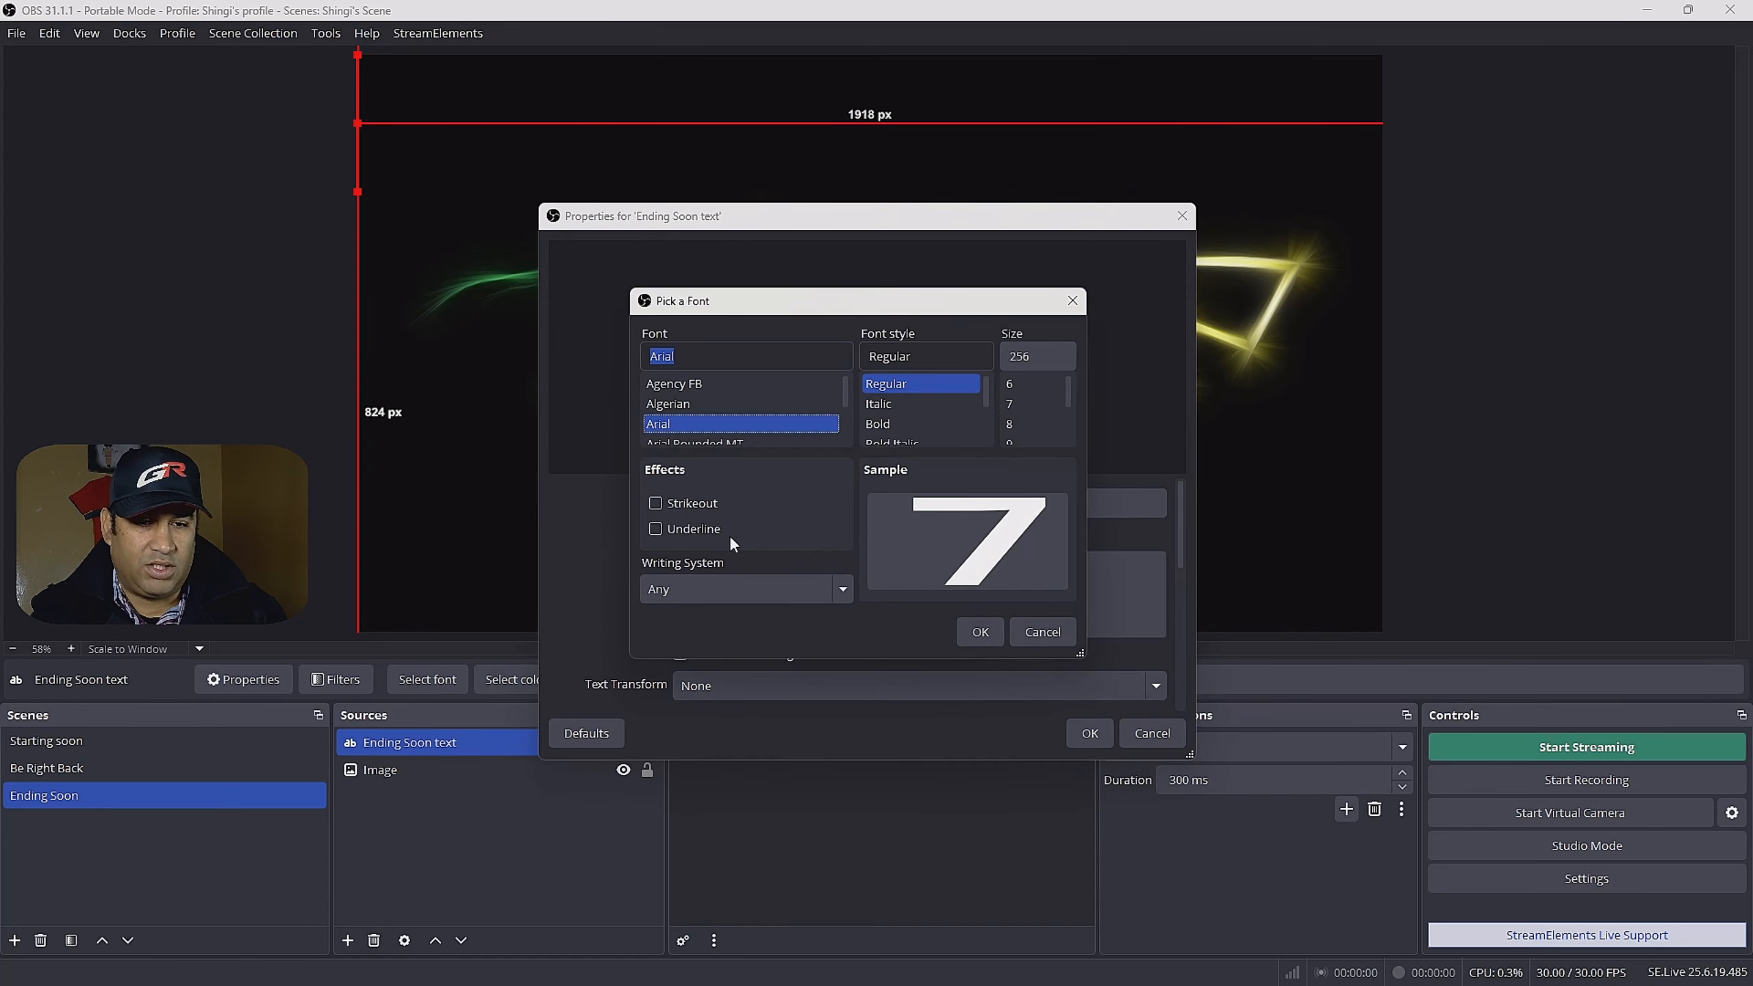
left_click(978, 631)
Enter "Stream" and "Ending Soon" on two lines as red, centre-aligned text with a white #ffffff outline of size 5
left_click(798, 581)
type("Stream")
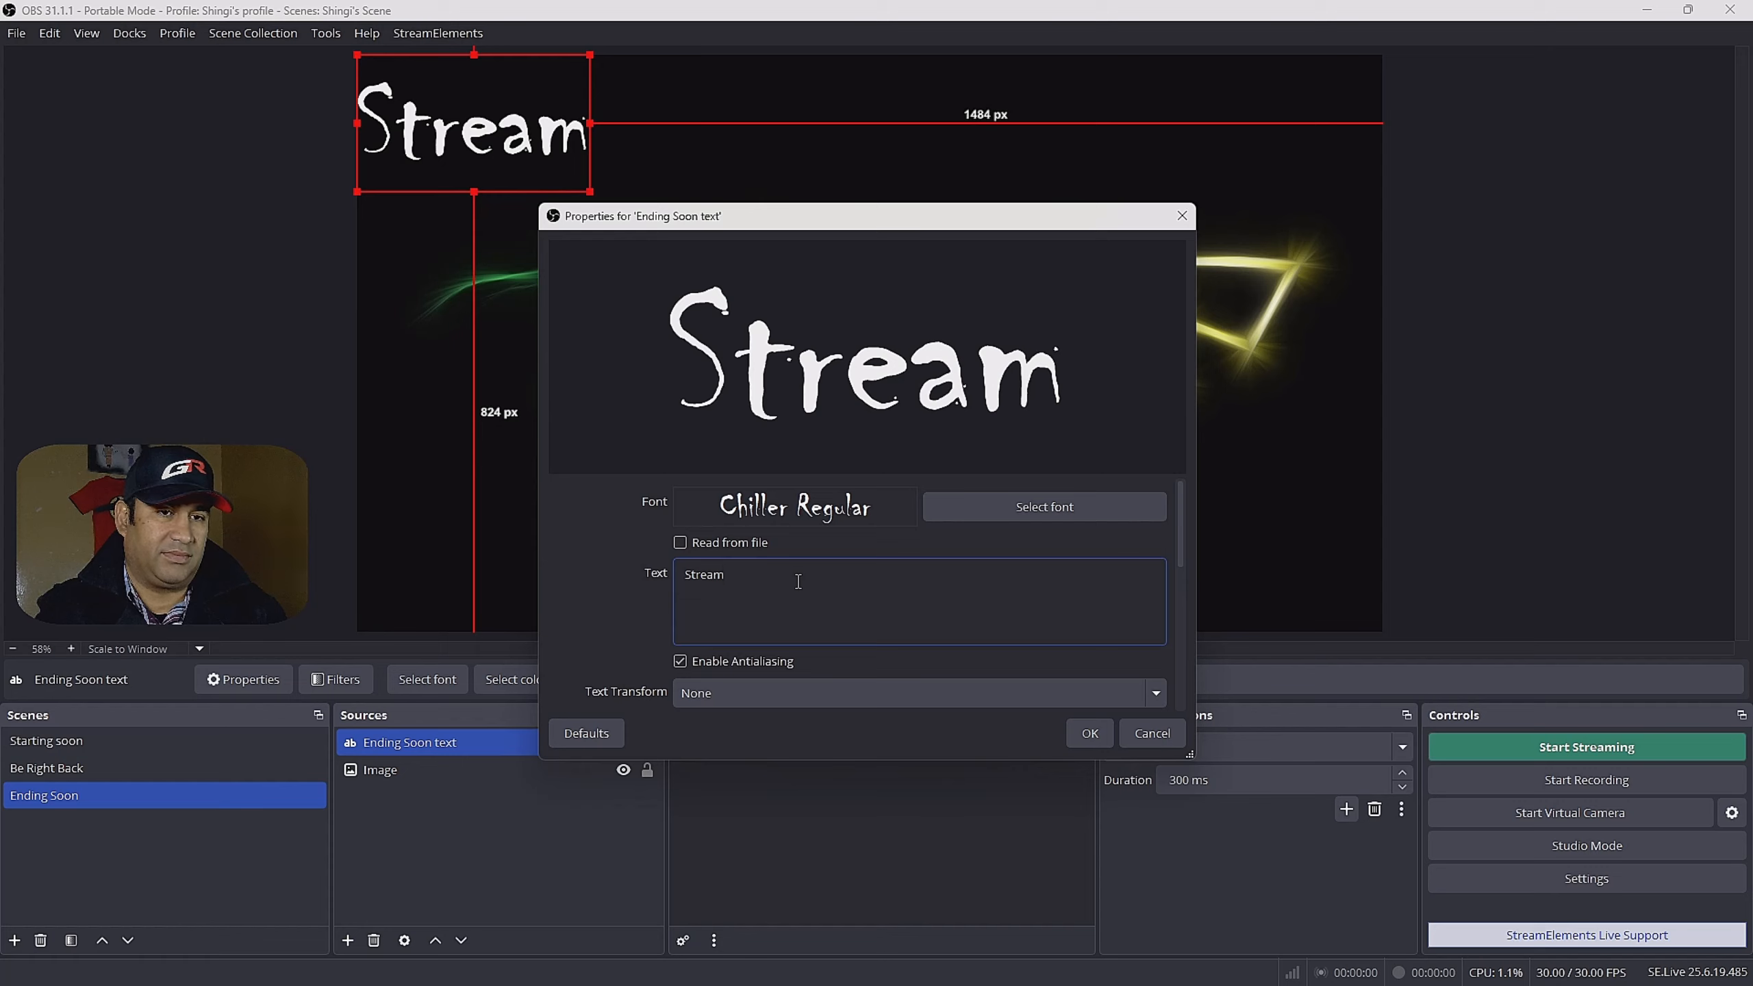
key("Return")
type("Ending")
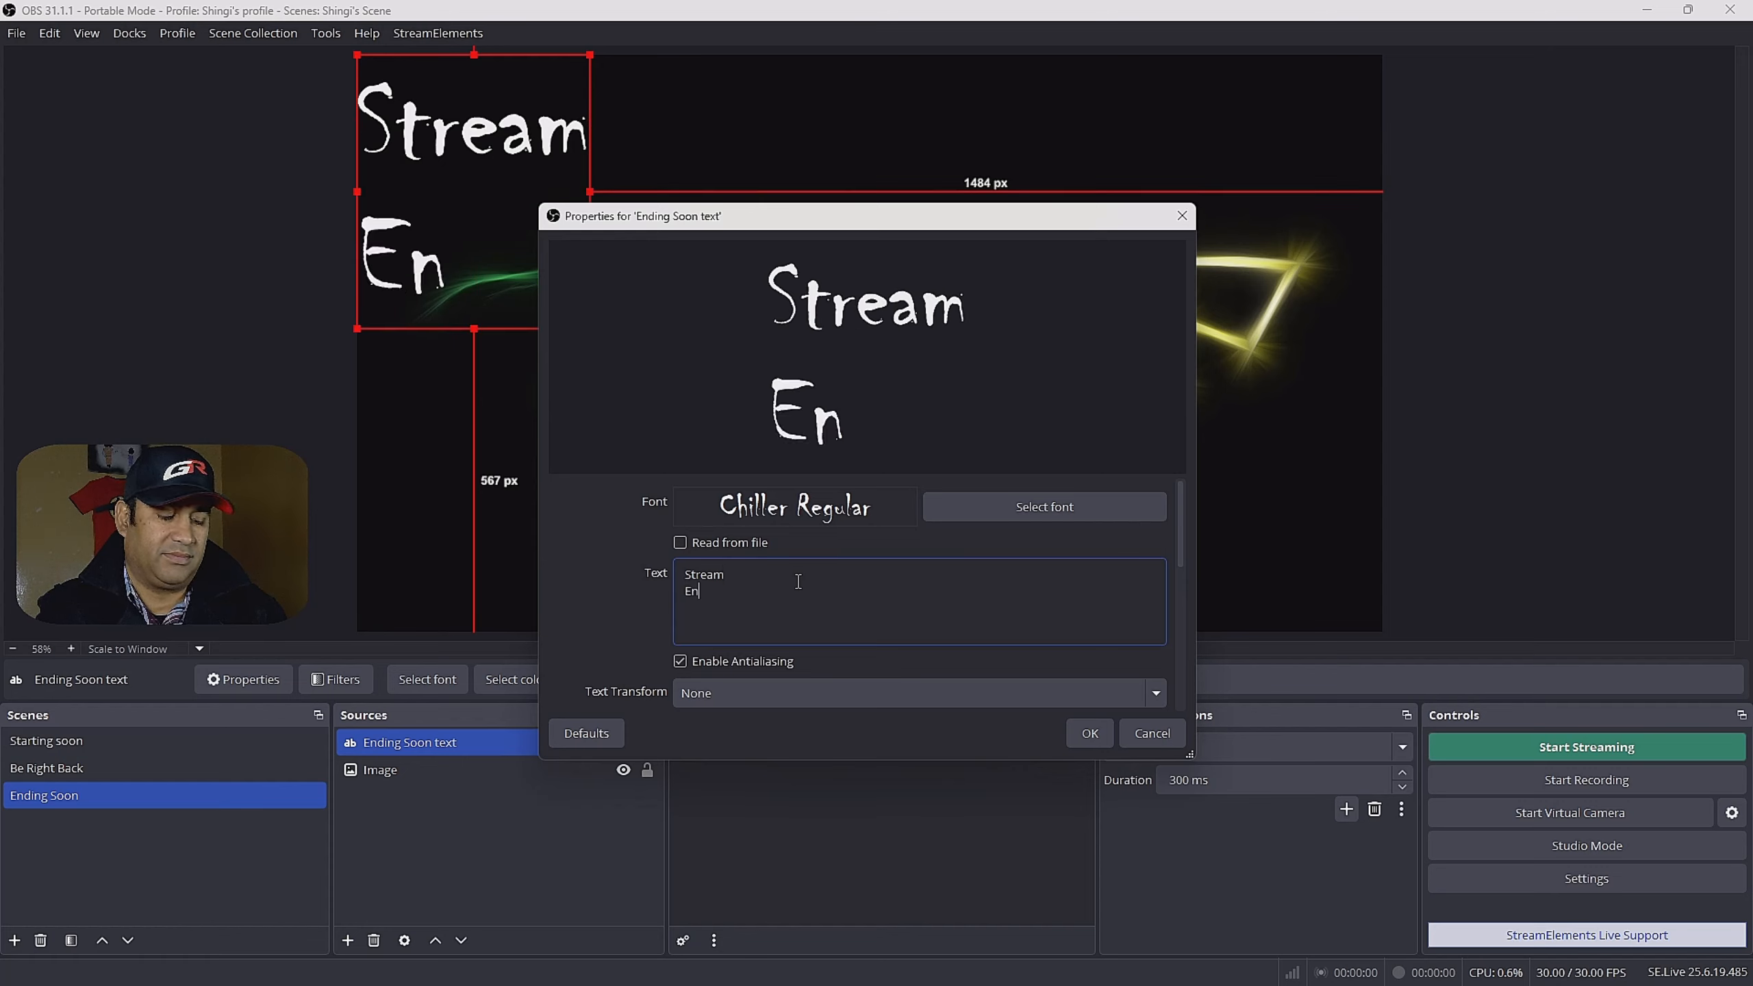
type(" Soon")
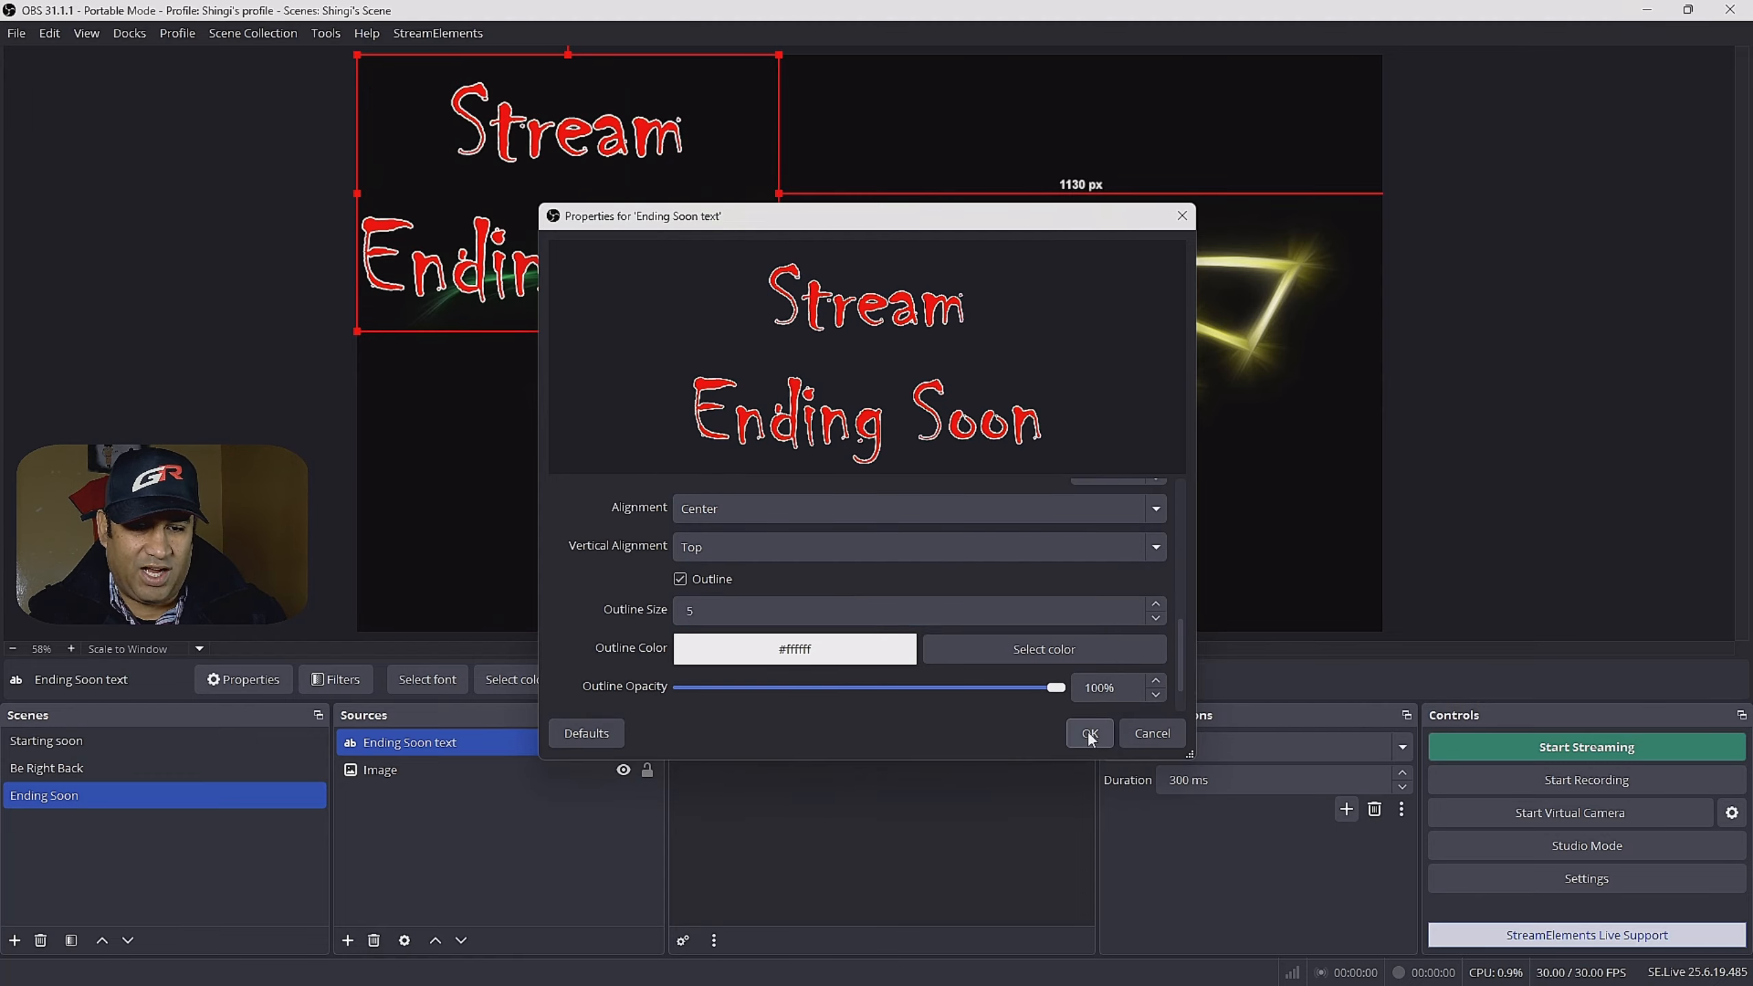
left_click(1090, 733)
Enlarge the "Ending Soon" text and move it about 239 px from the canvas's left edge and 102 px from its bottom
left_click_drag(777, 328, 1132, 491)
left_click_drag(1132, 492, 1151, 504)
left_click_drag(746, 401, 873, 400)
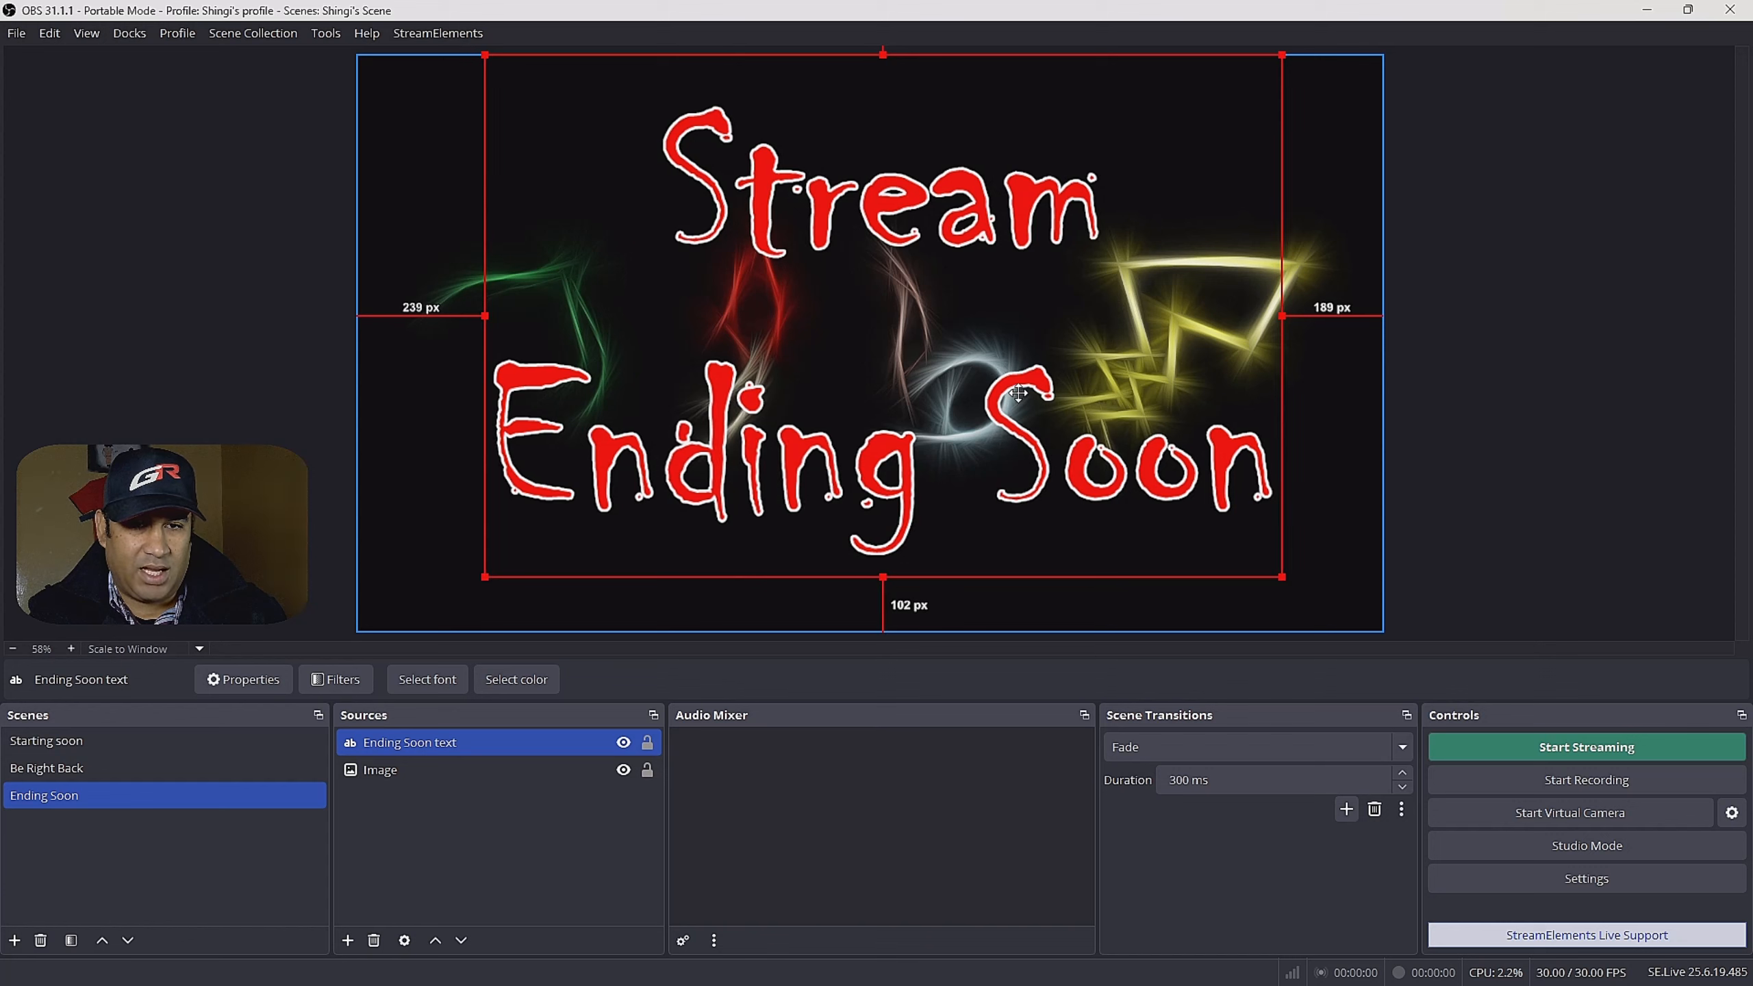
left_click(308, 385)
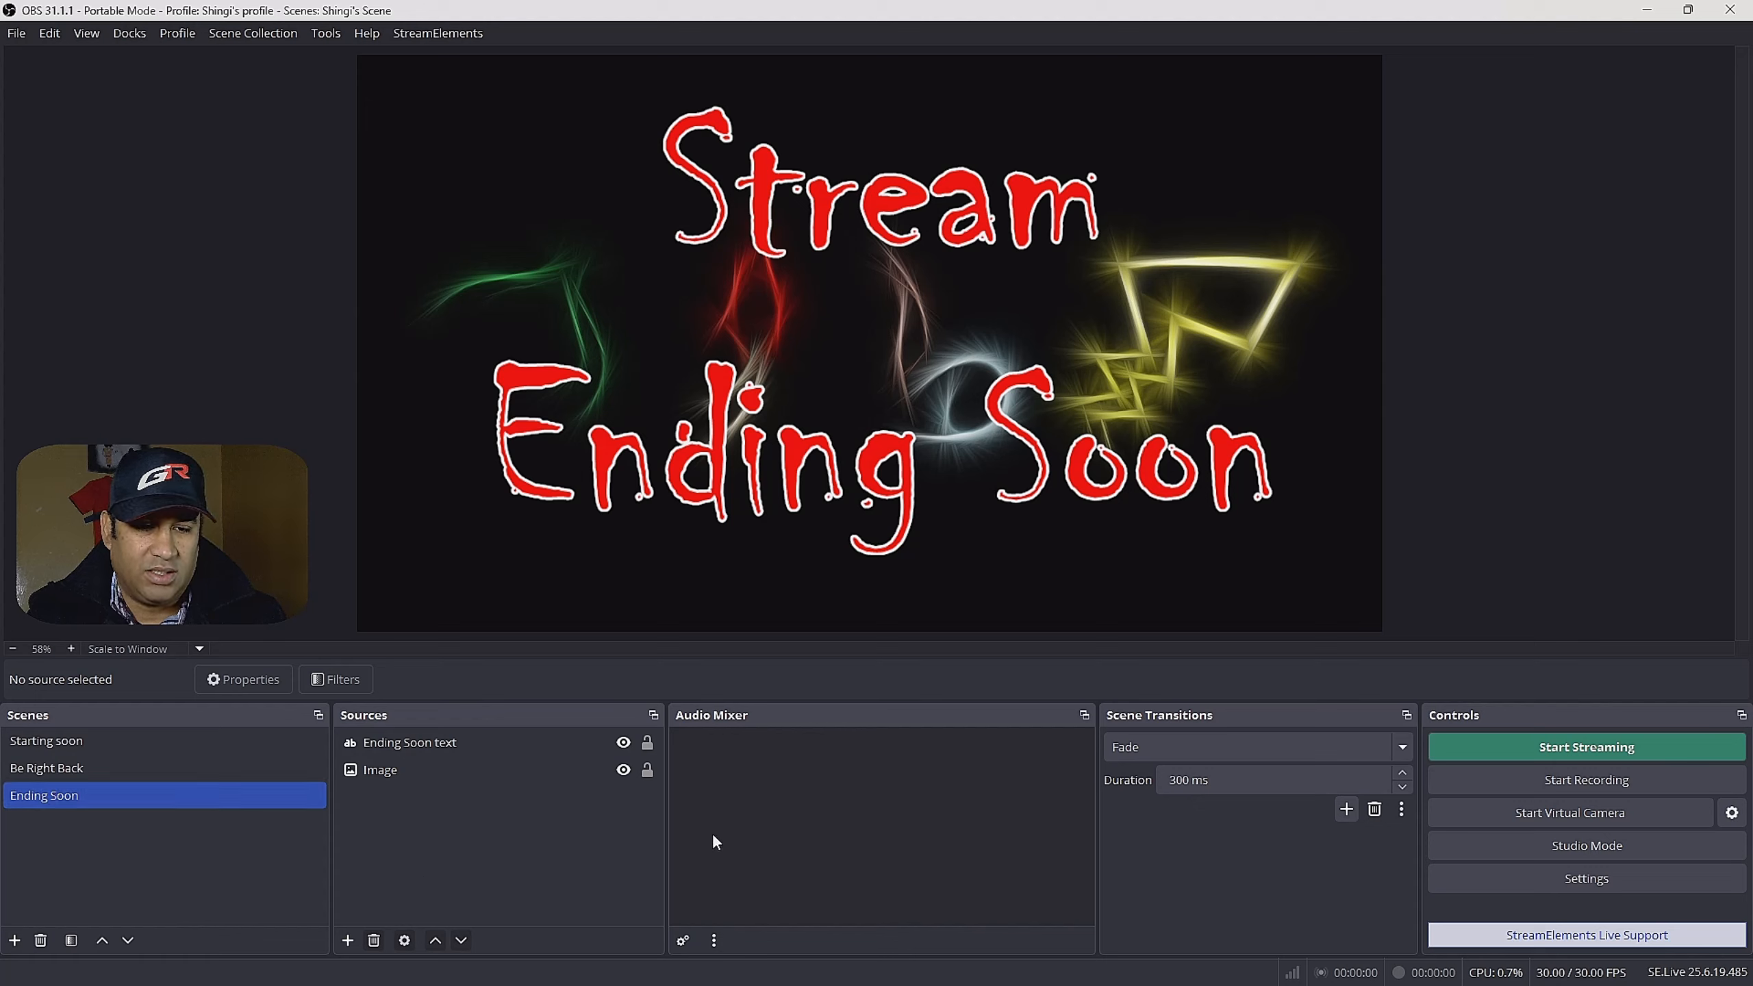
Add a Media Source named "Background Music" to the "Ending Soon" scene
left_click(348, 940)
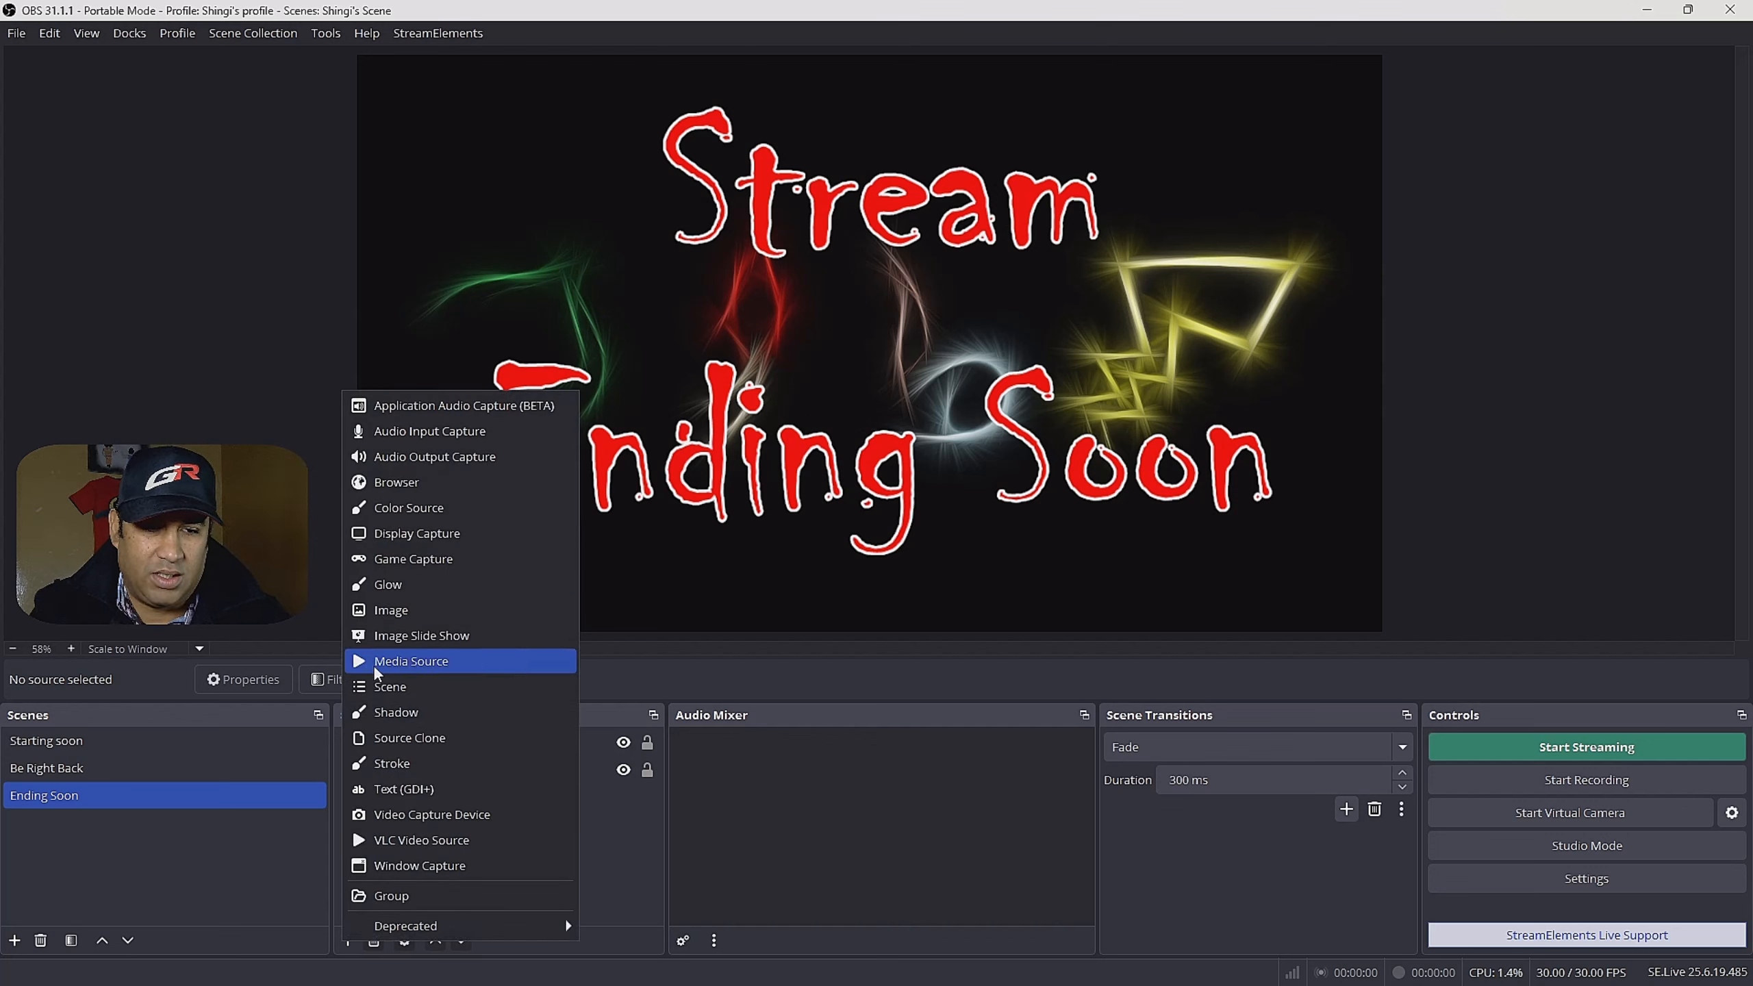
left_click(407, 662)
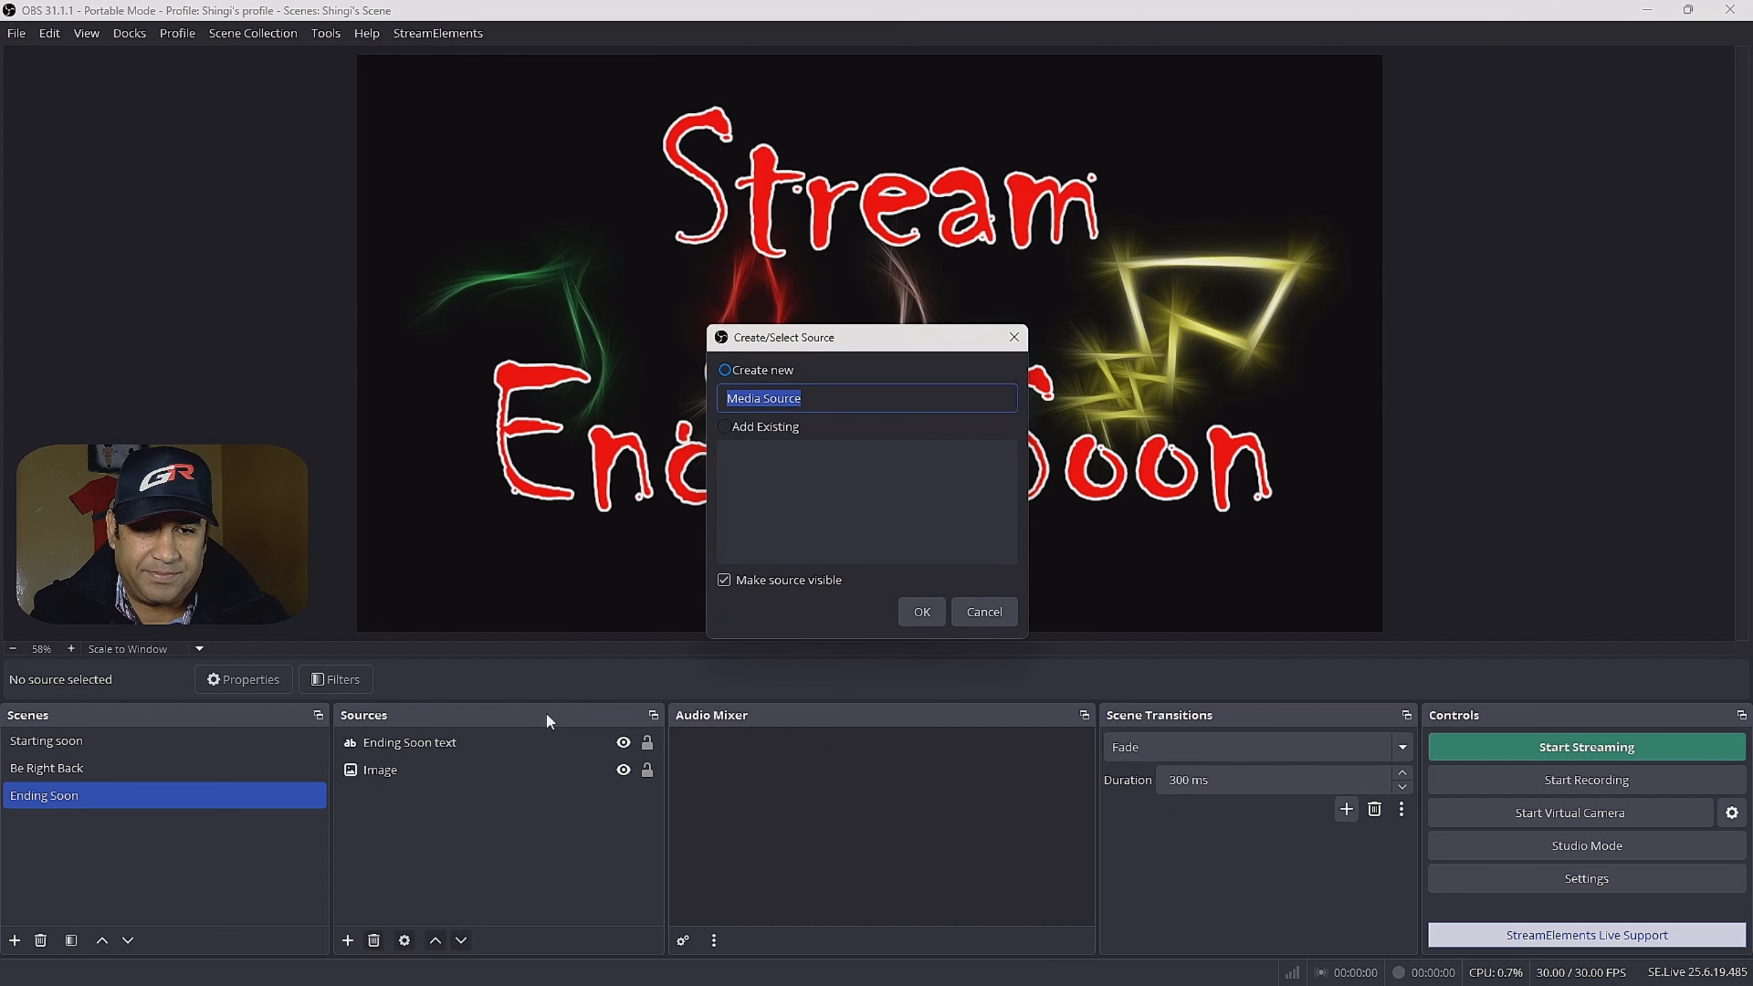
type("Background Music")
left_click(922, 612)
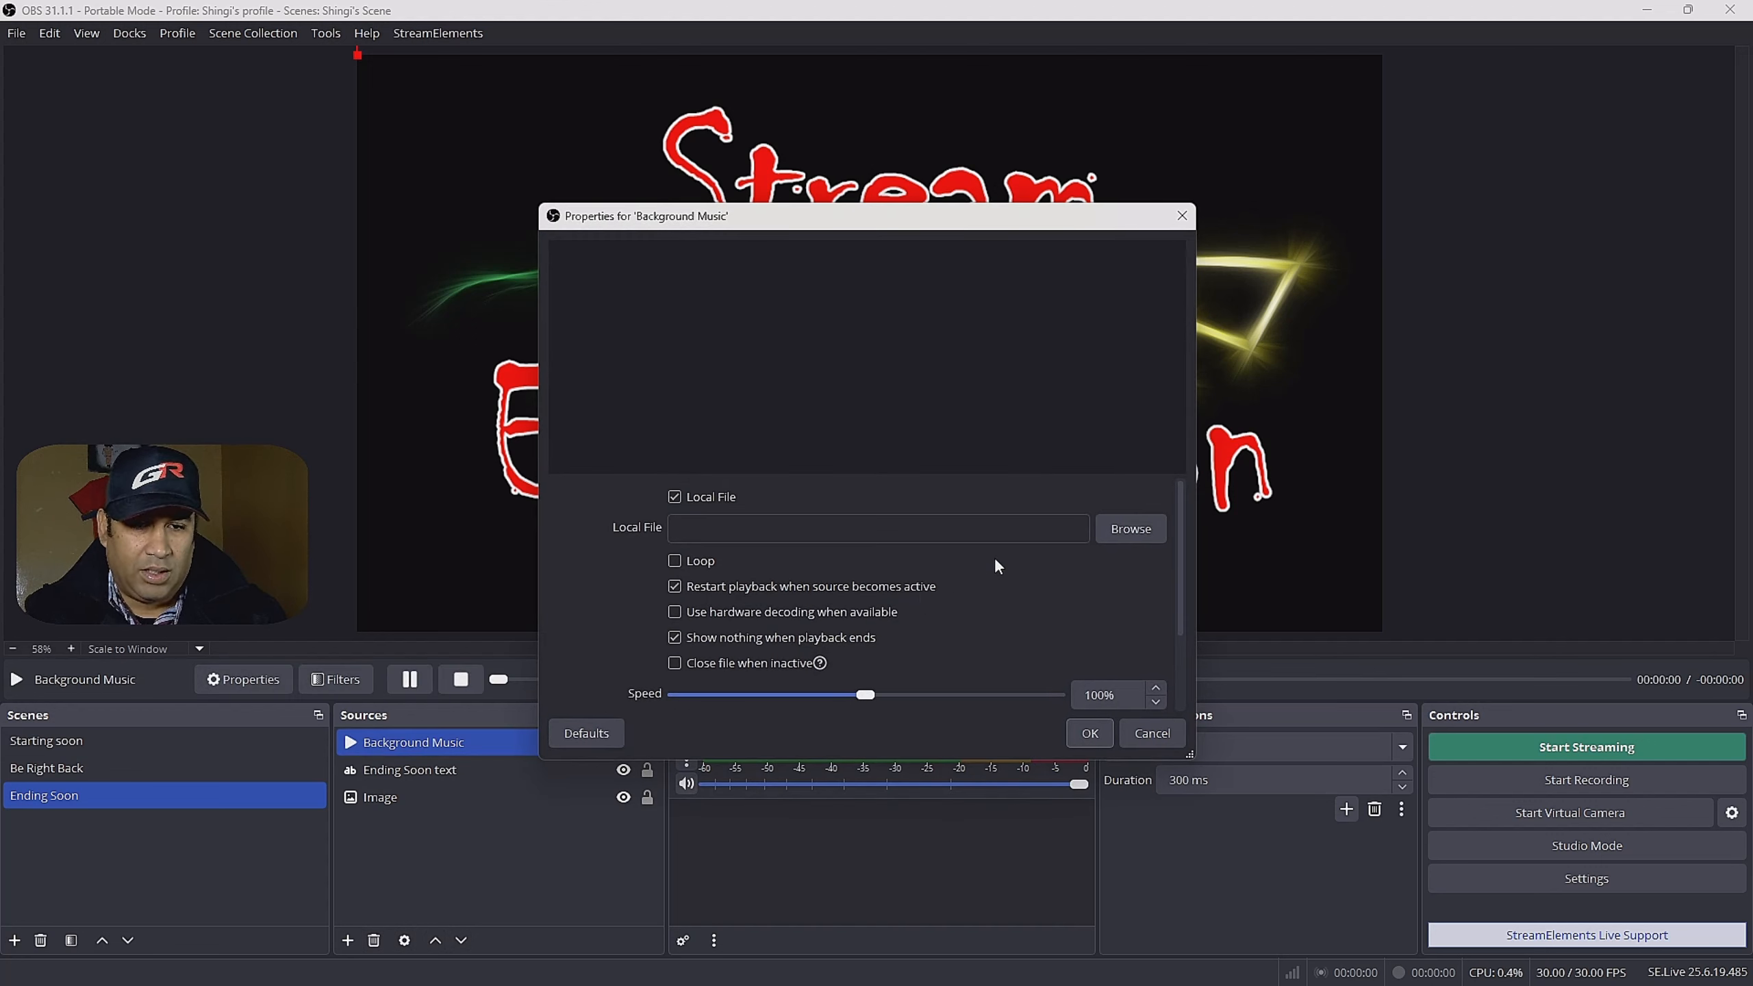
Load "background nice.mp3" from the intro-outro music folder into the Background Music source and enable looping
left_click(1119, 528)
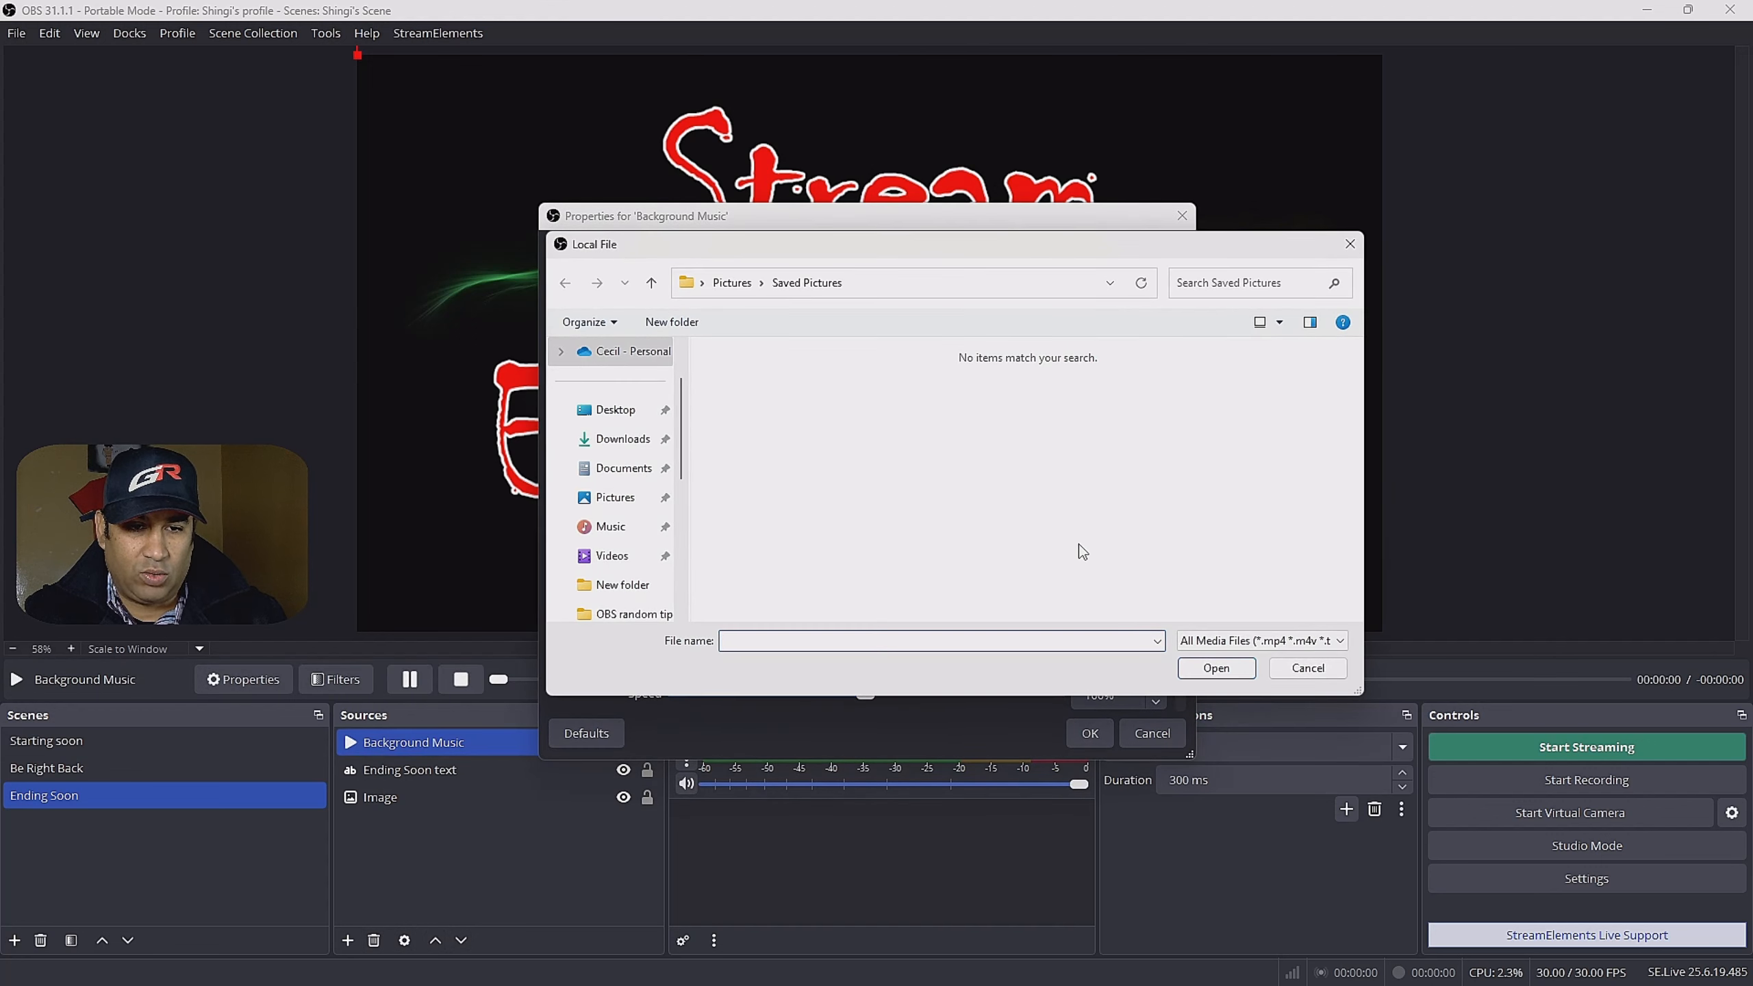
scroll(643, 472, "down", 4)
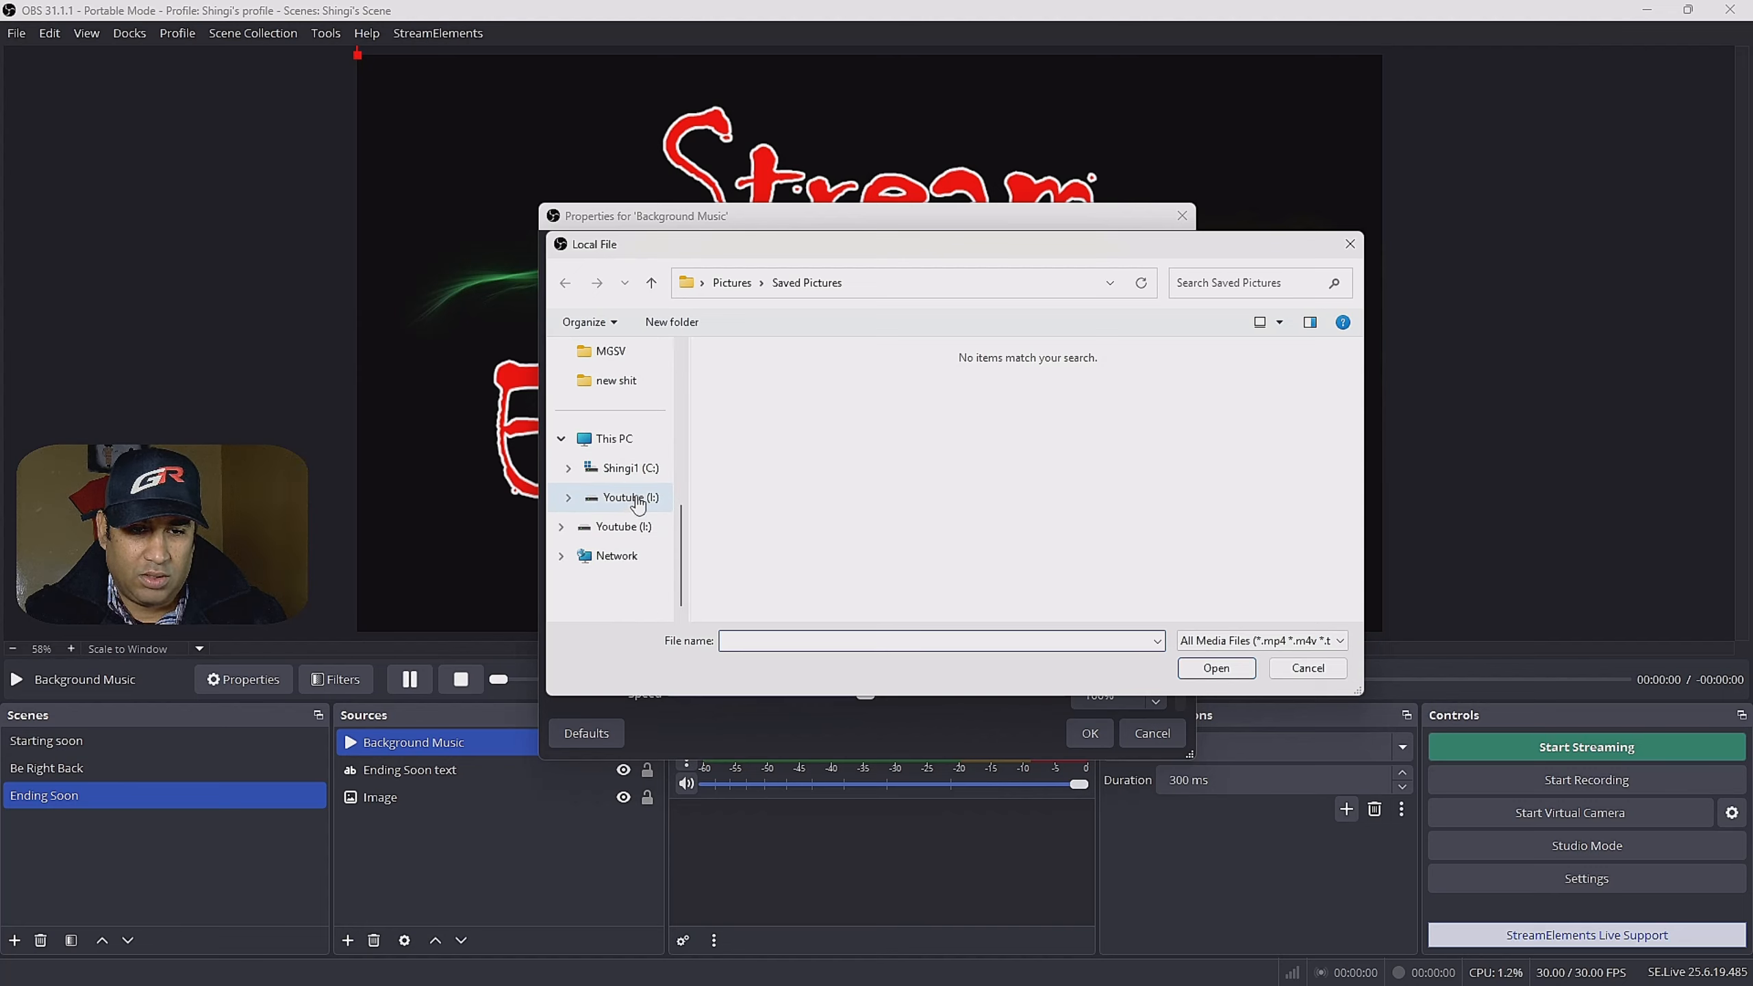
left_click(632, 507)
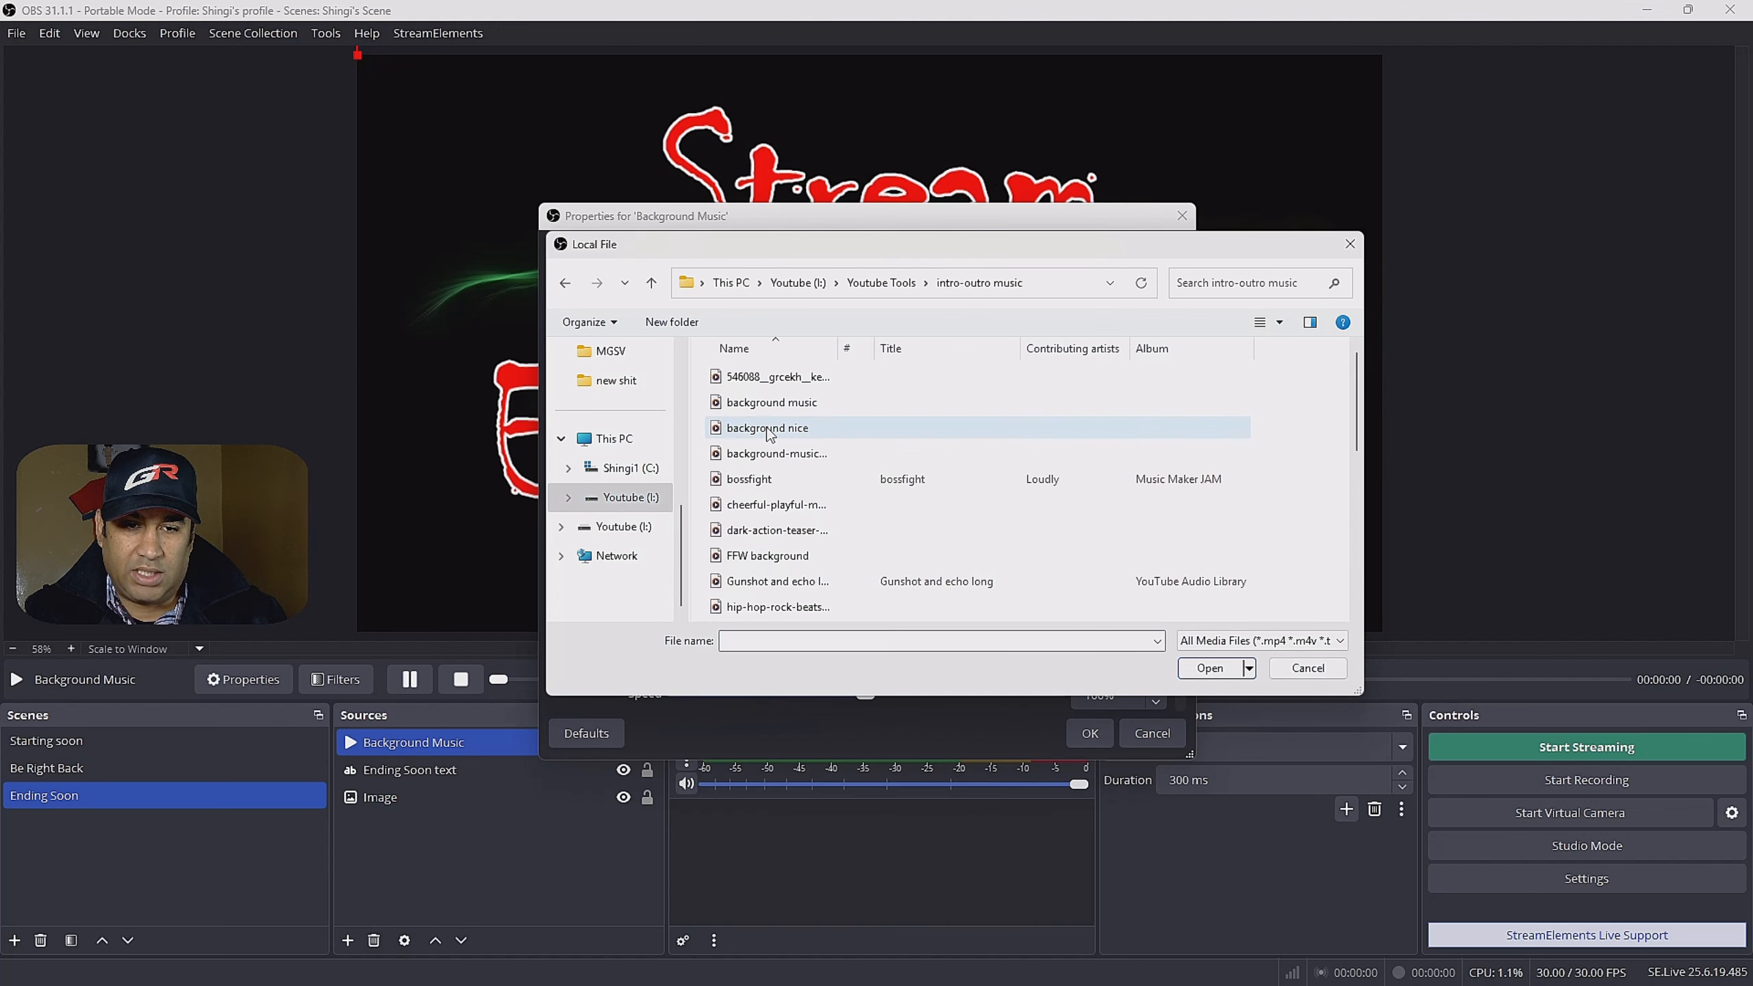
left_click(770, 430)
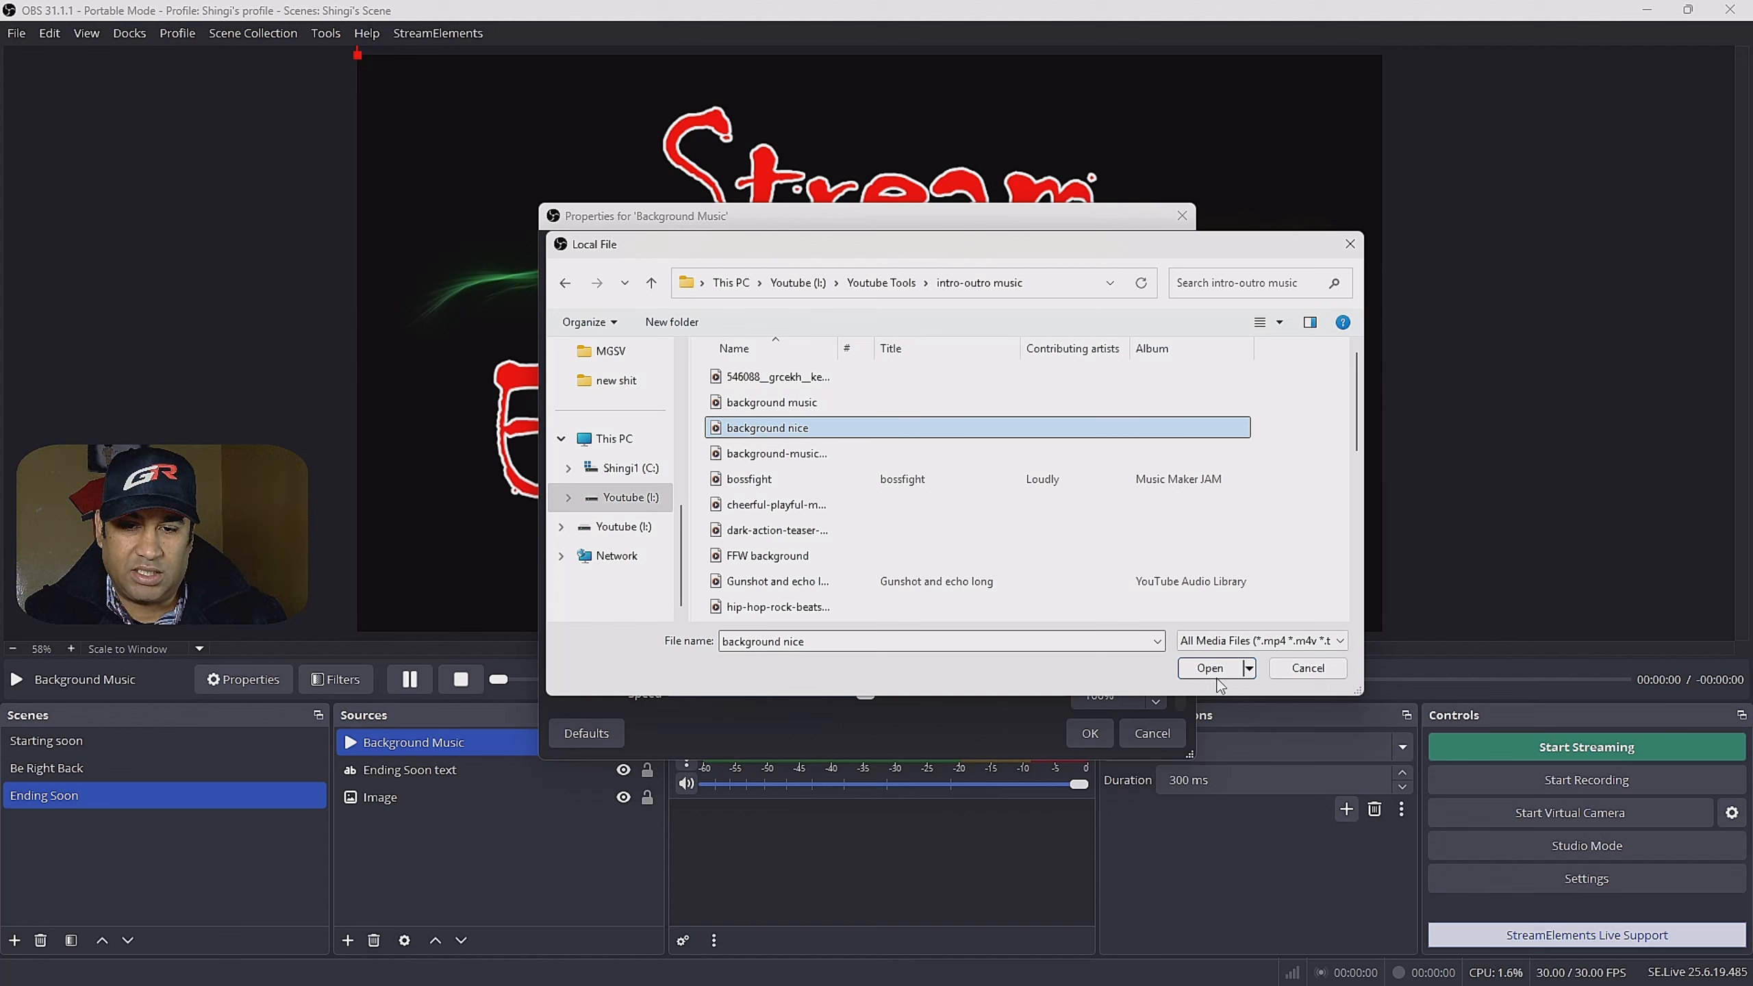
left_click(1211, 669)
left_click(675, 562)
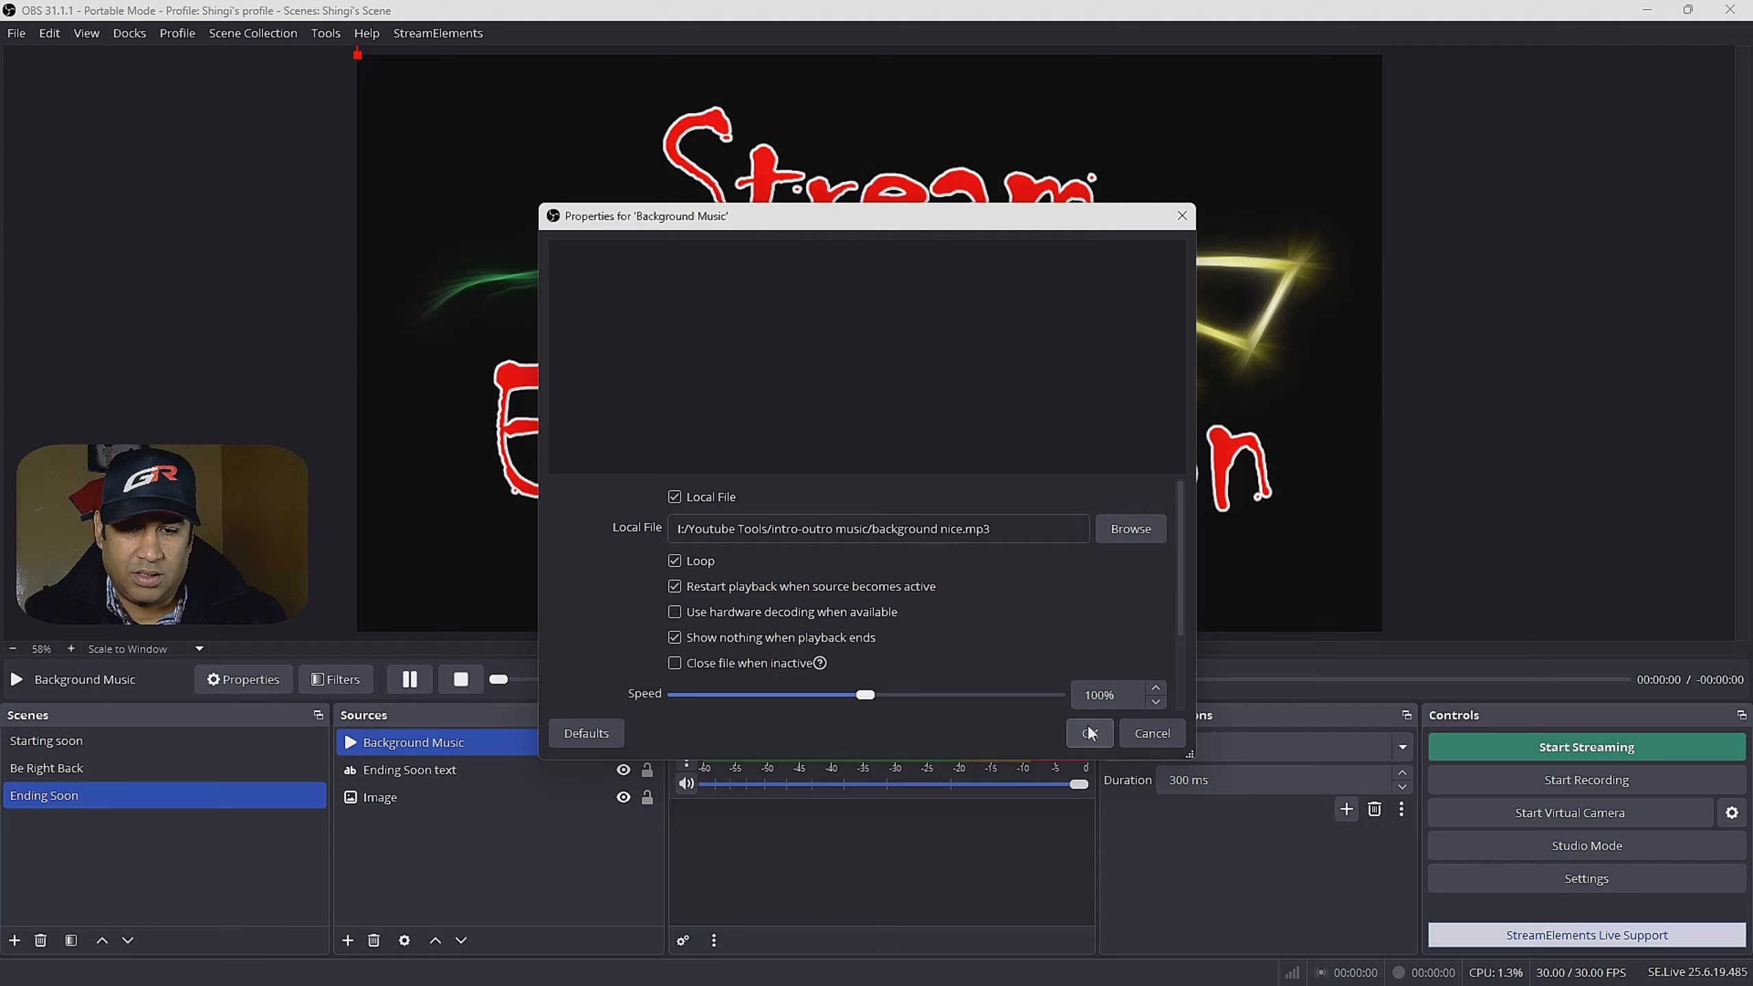
scroll(990, 625, "down", 2)
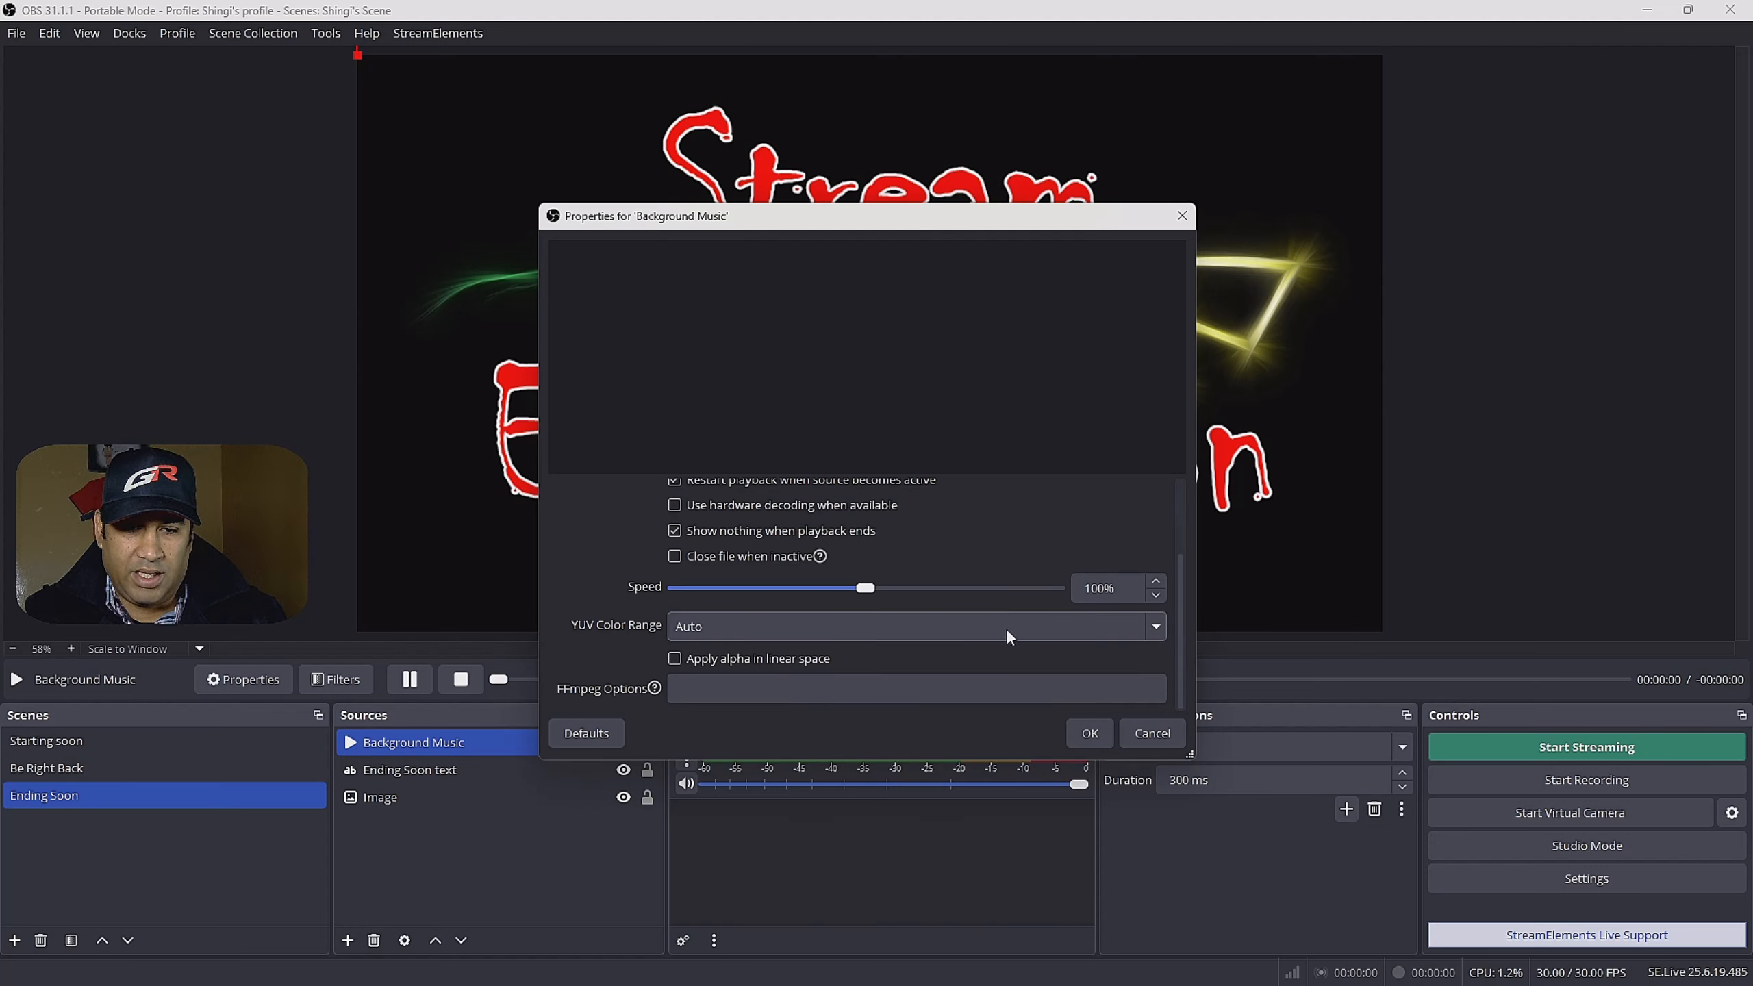
left_click(1088, 732)
Add the existing "Background Music" media source to the "Be Right Back" scene
left_click(47, 767)
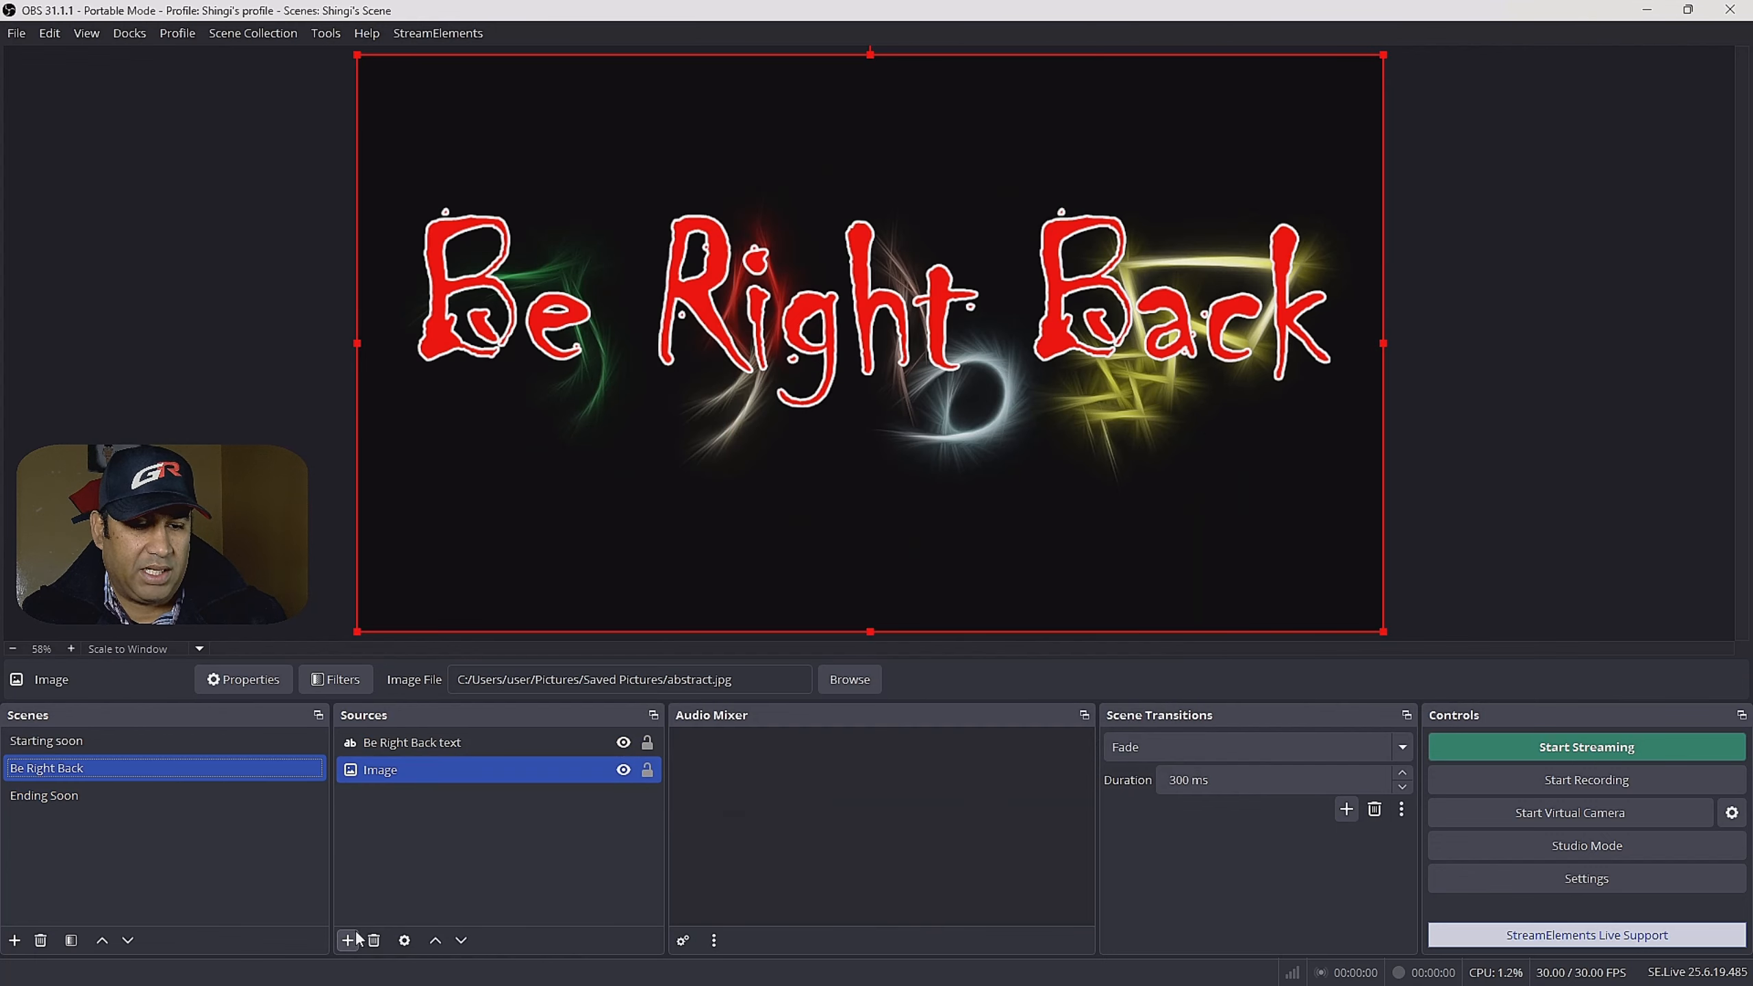
left_click(348, 940)
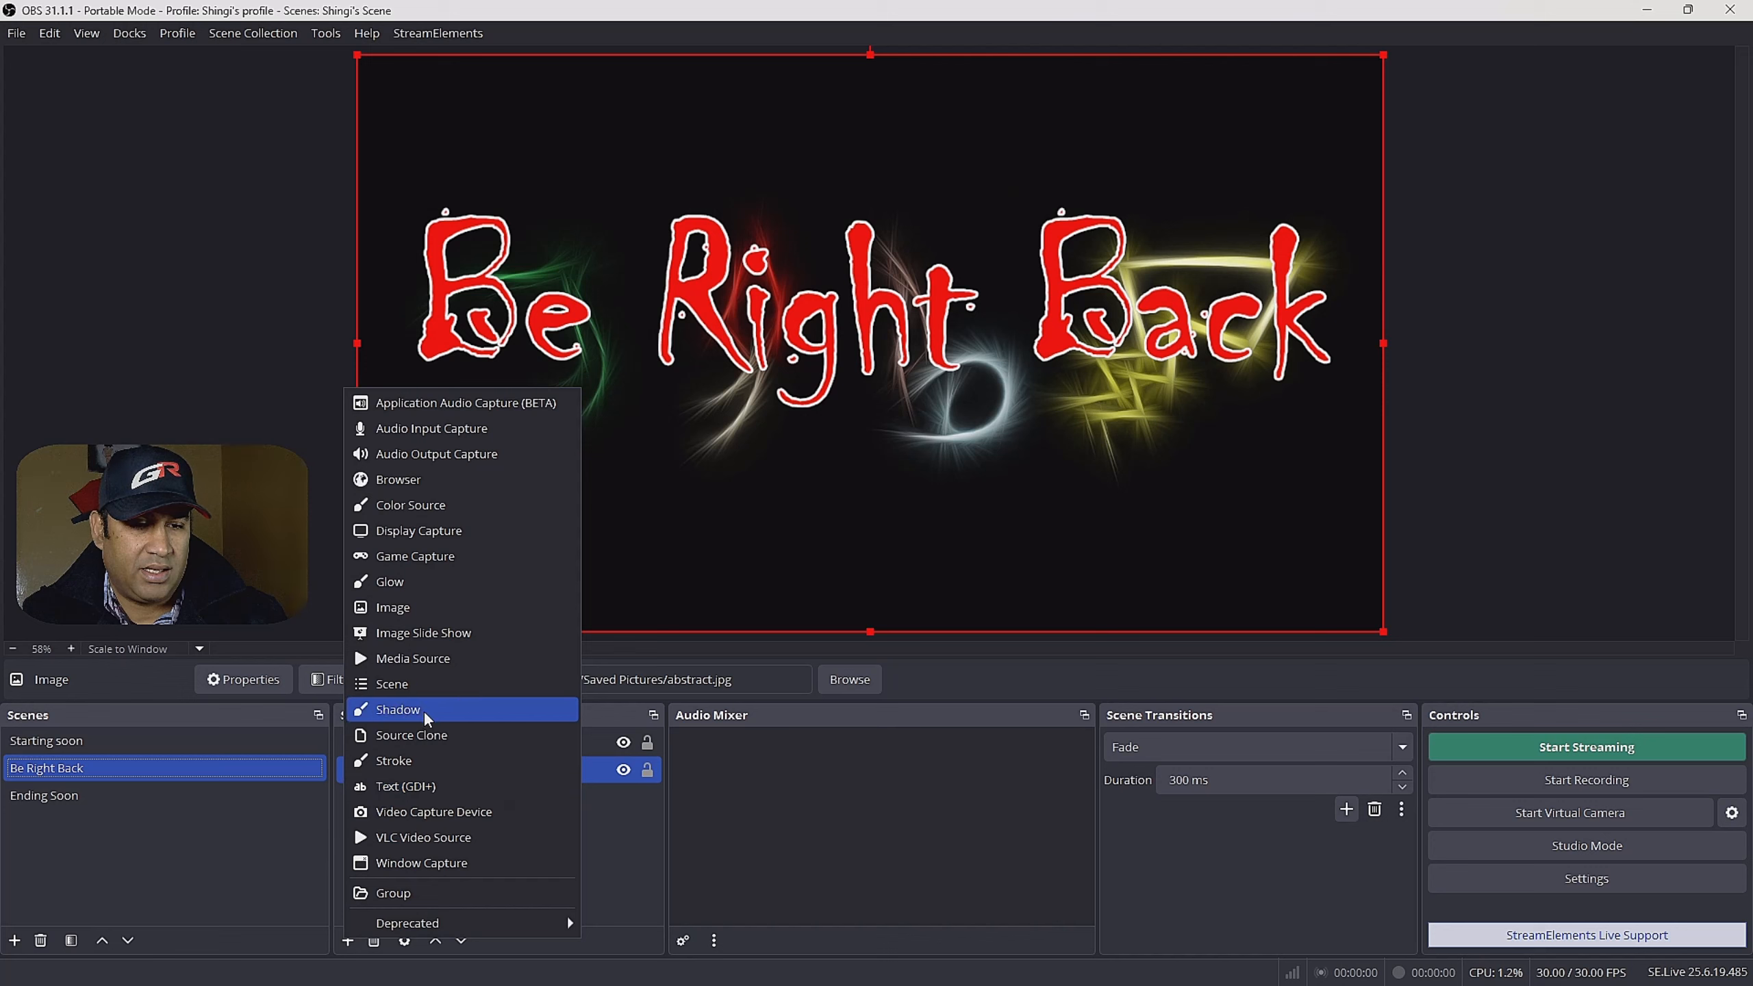
left_click(438, 661)
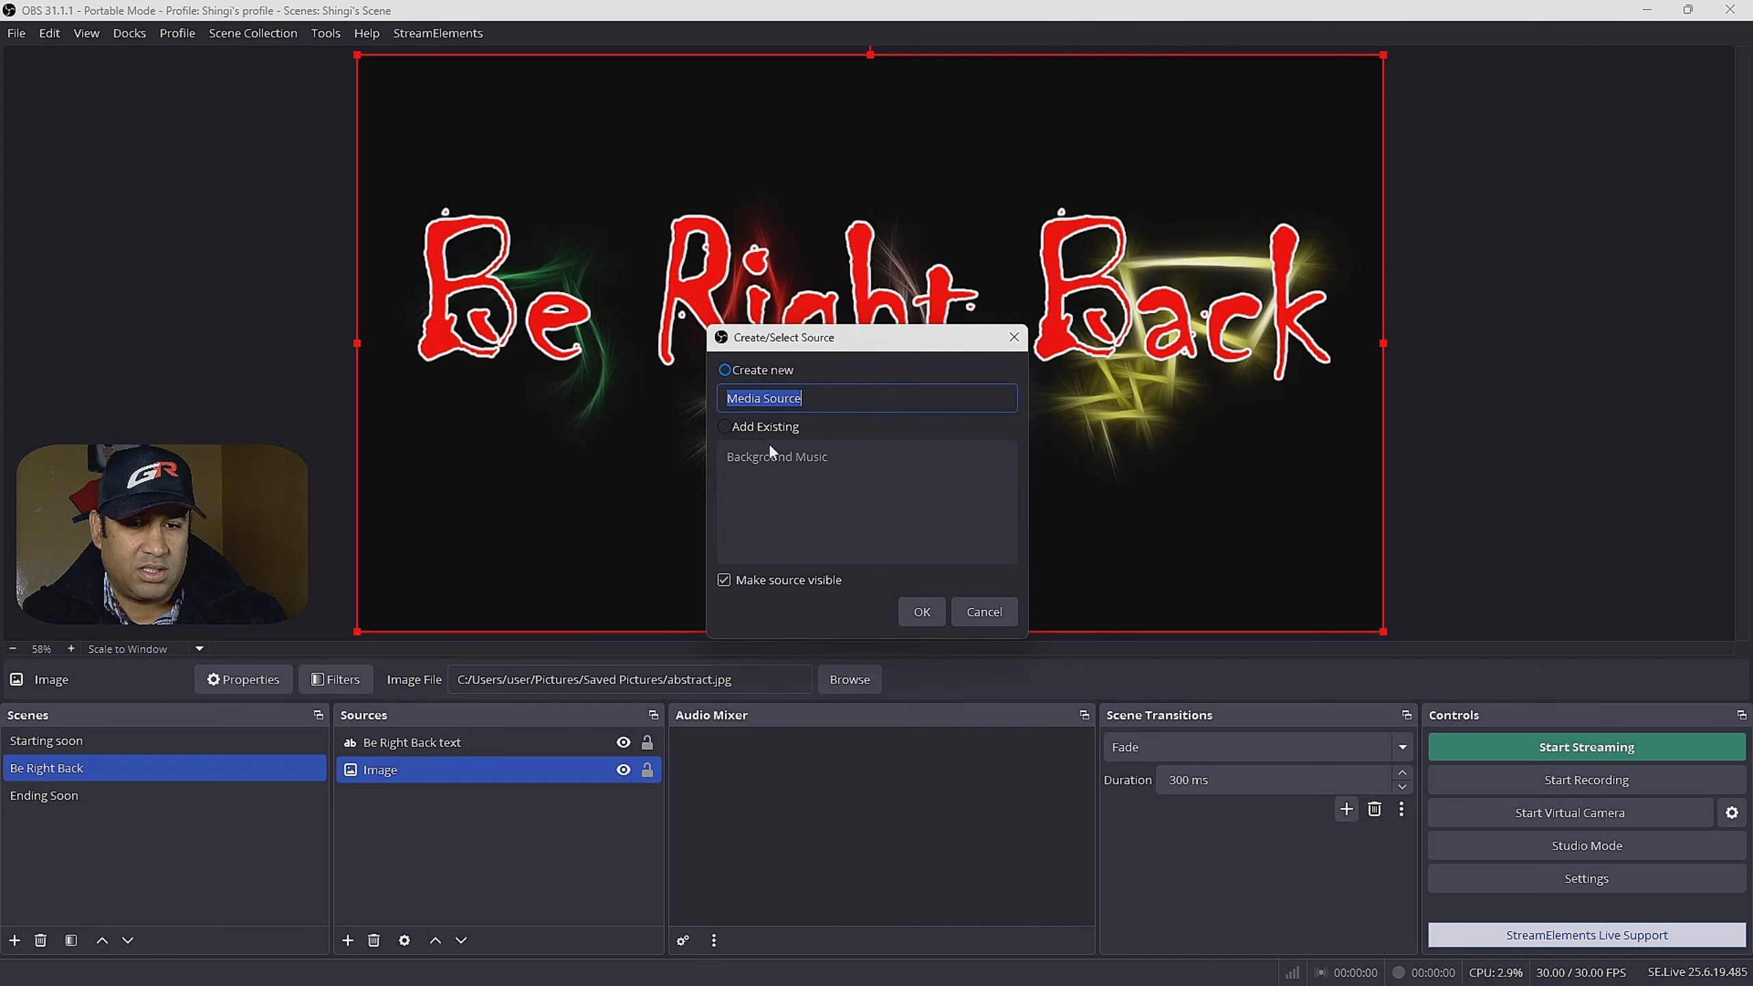
left_click(724, 426)
left_click(729, 462)
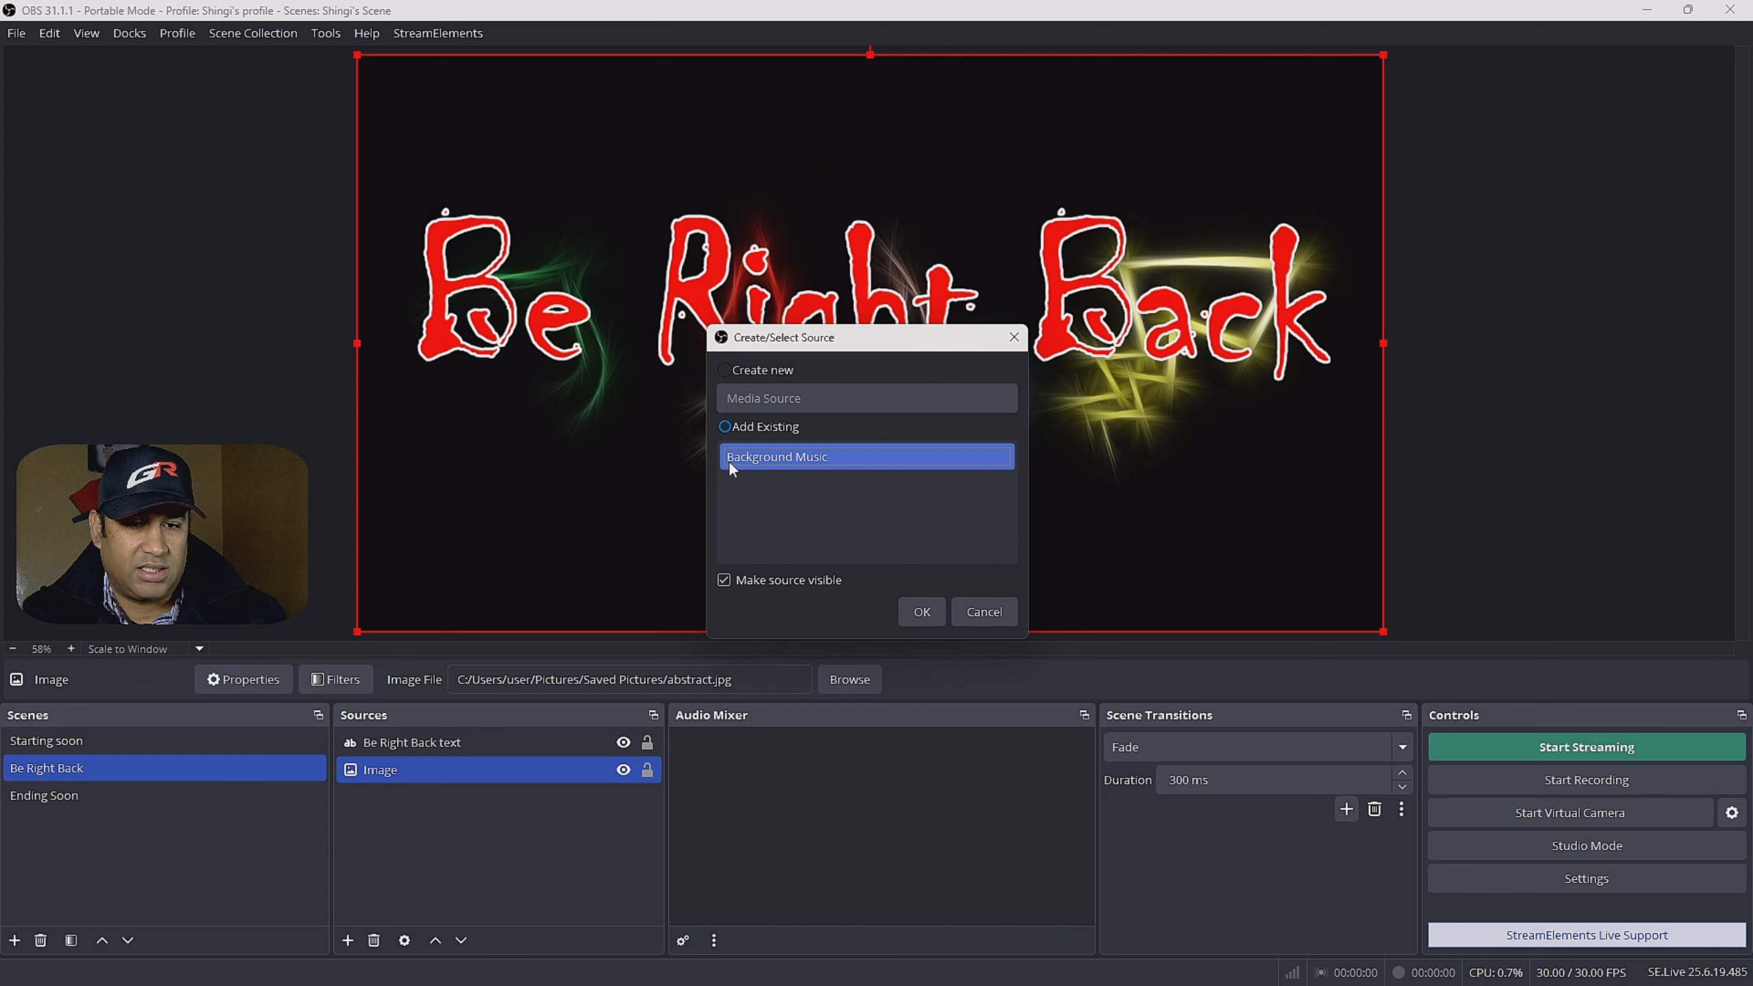
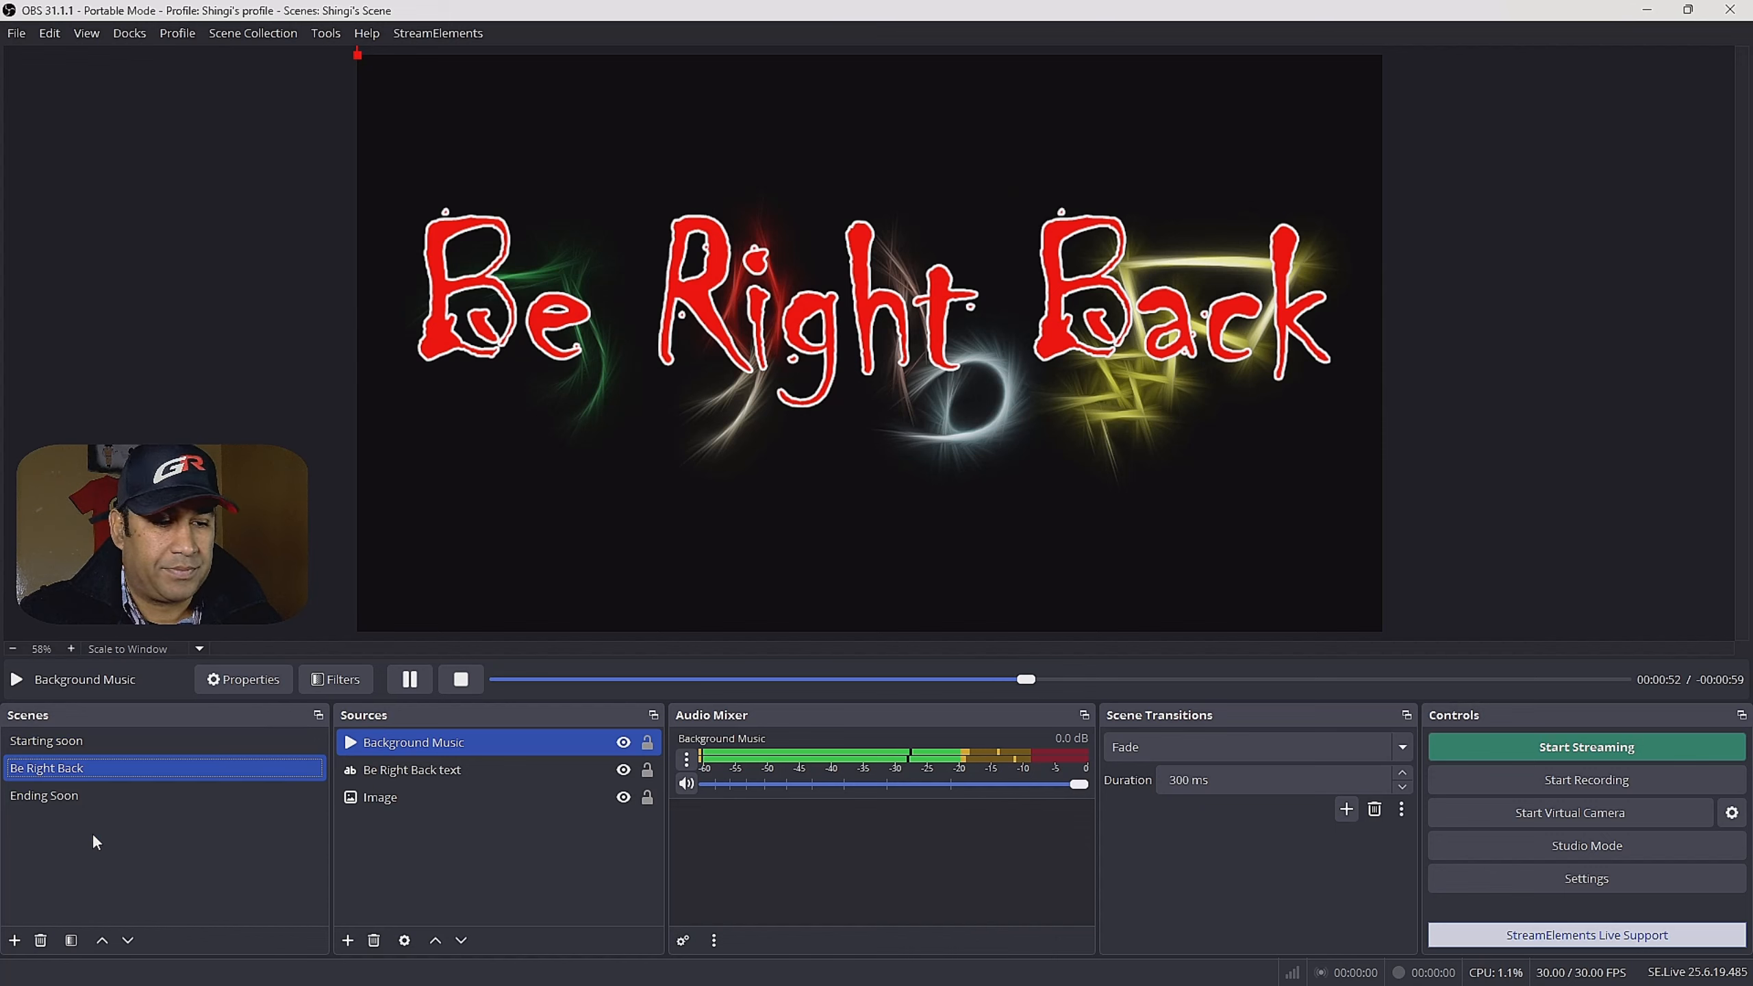
Move the "Be Right Back" text down towards the vertical centre of the canvas in its scene
left_click(69, 810)
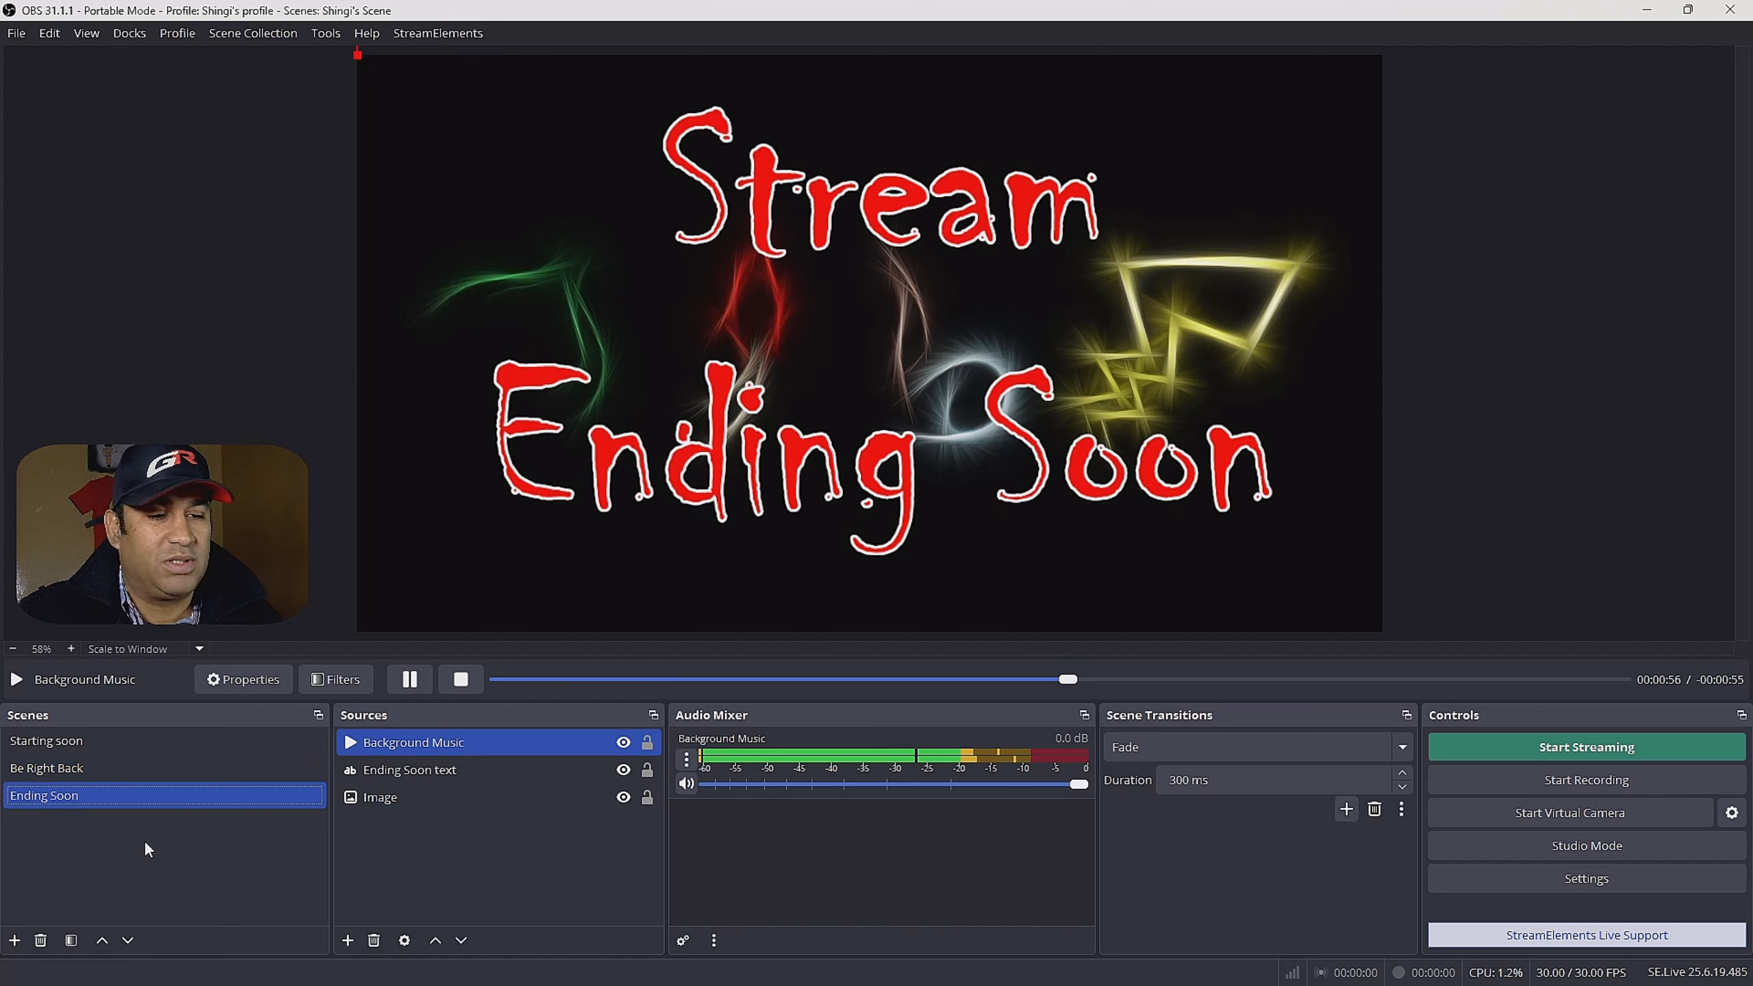
left_click(87, 741)
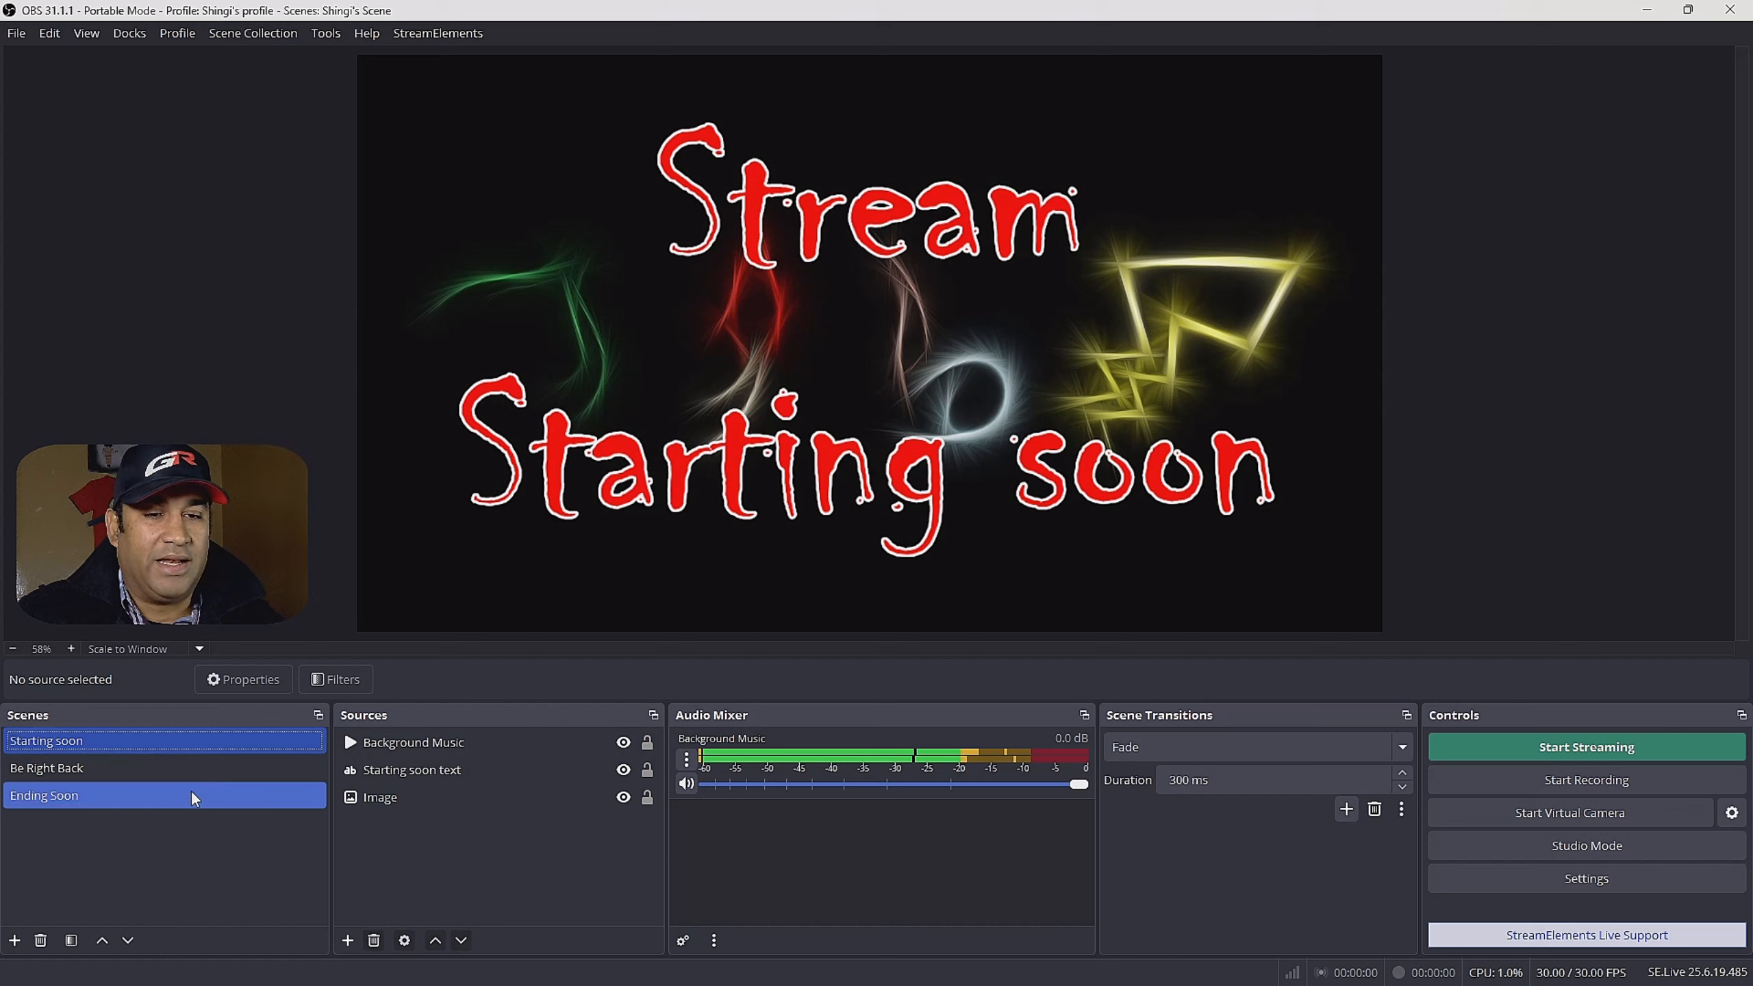
left_click(157, 773)
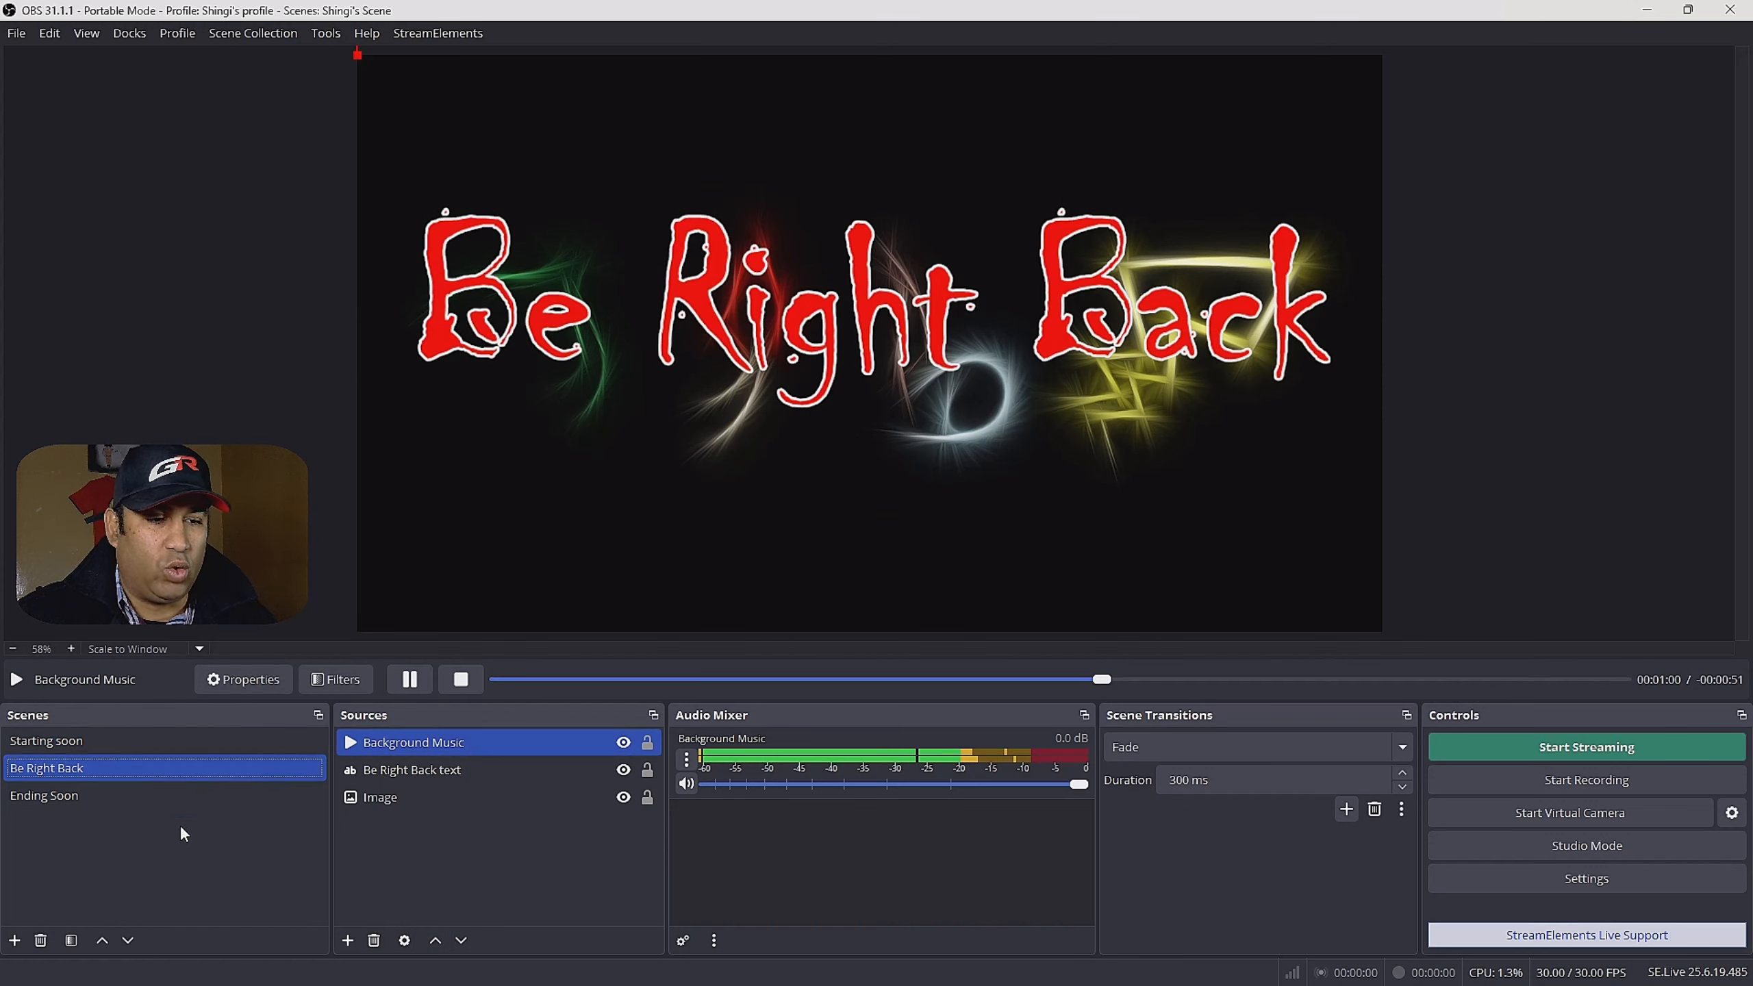
left_click(821, 346)
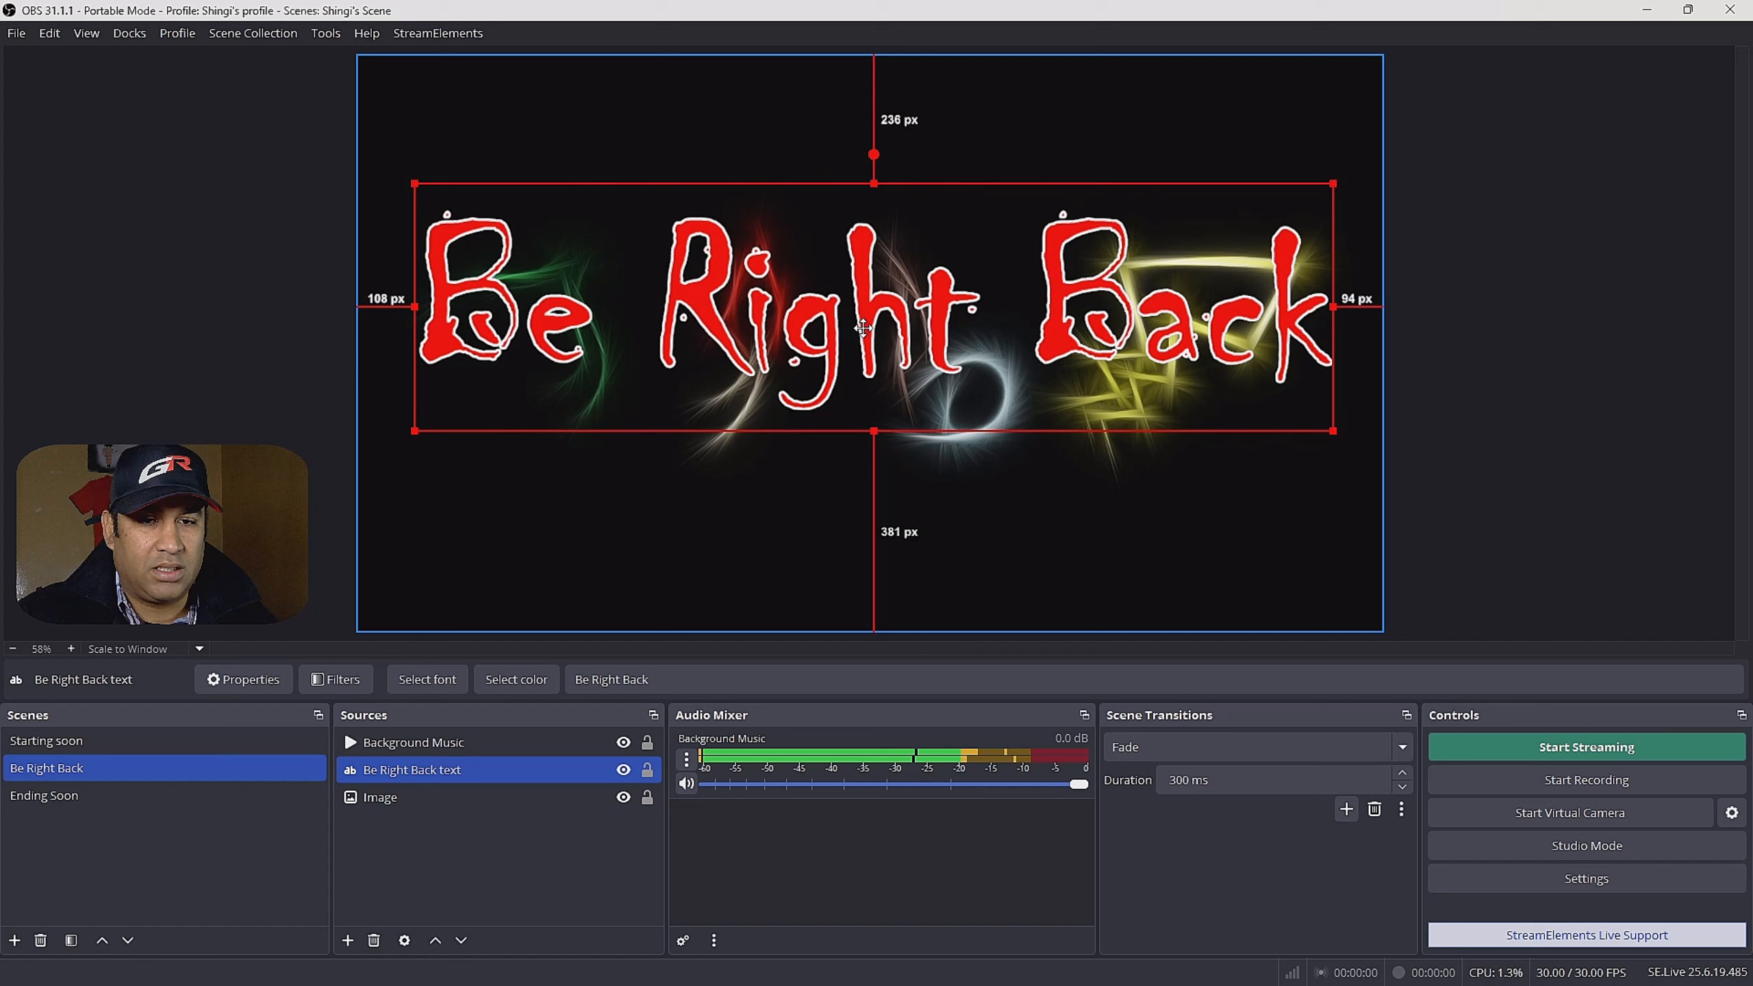
left_click_drag(863, 328, 866, 369)
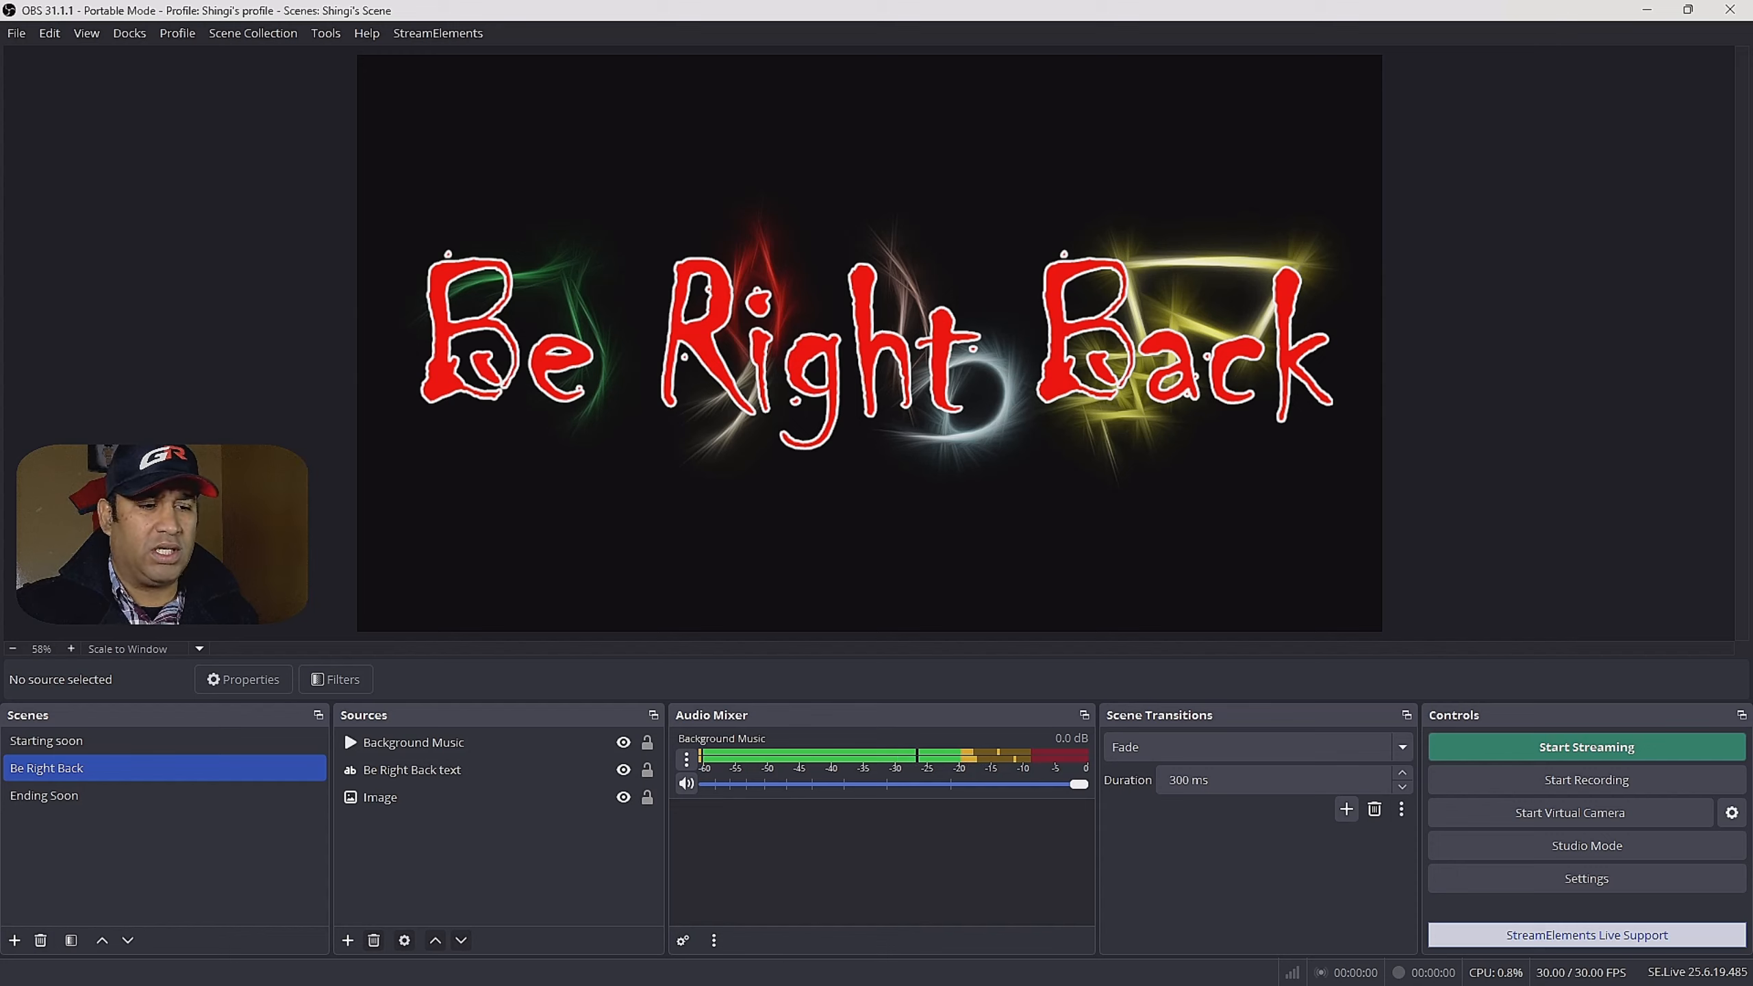
Preview the "Ending Soon", "Starting soon" and "Be Right Back" scenes by switching between them
left_click(61, 798)
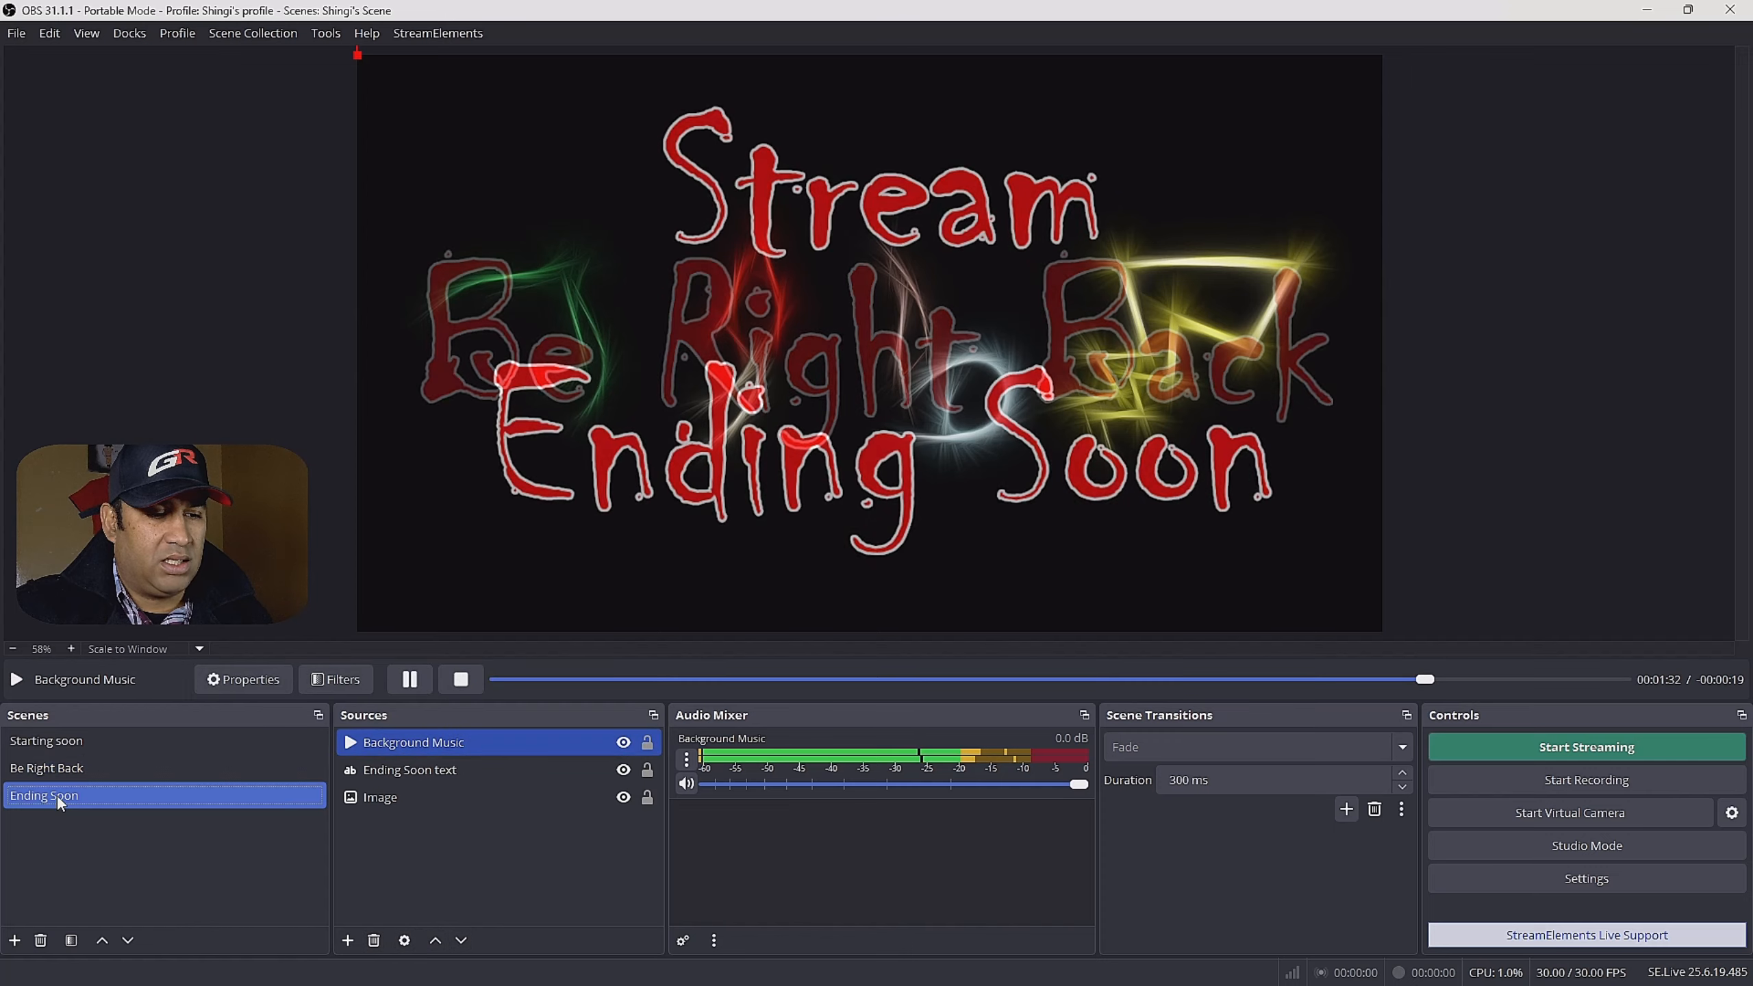
left_click(72, 743)
left_click(77, 772)
left_click(59, 796)
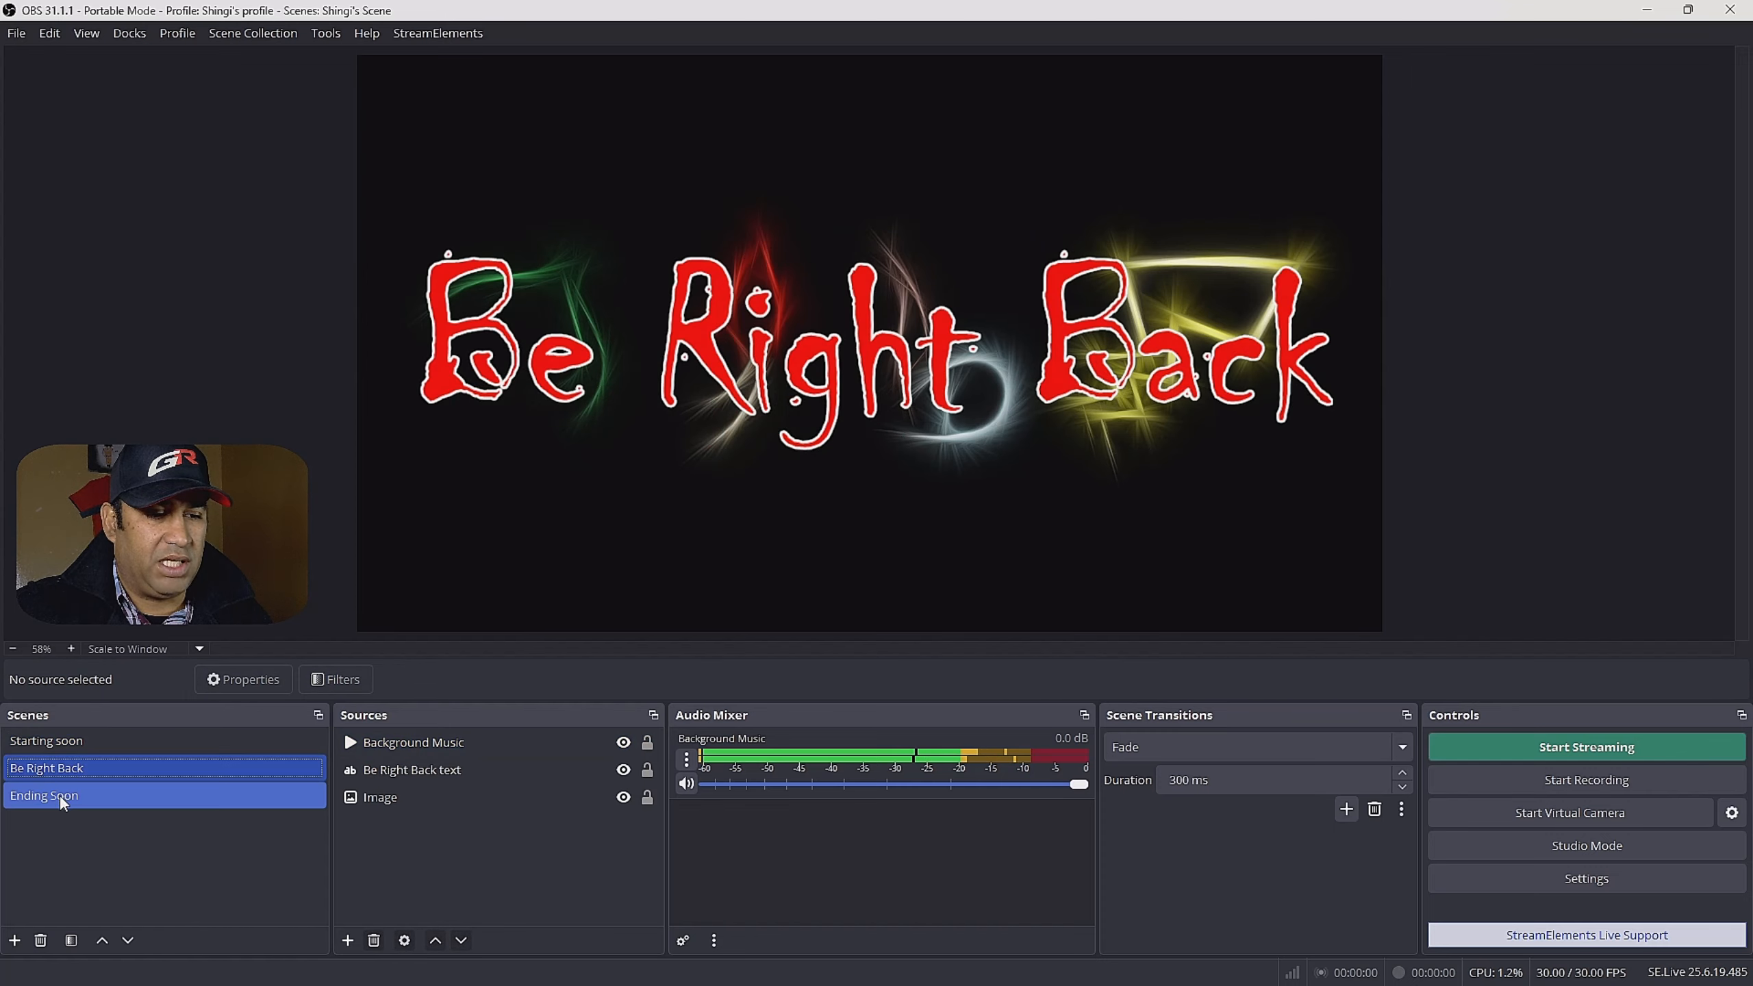
Add a new scene named "PC gaming"
left_click(15, 940)
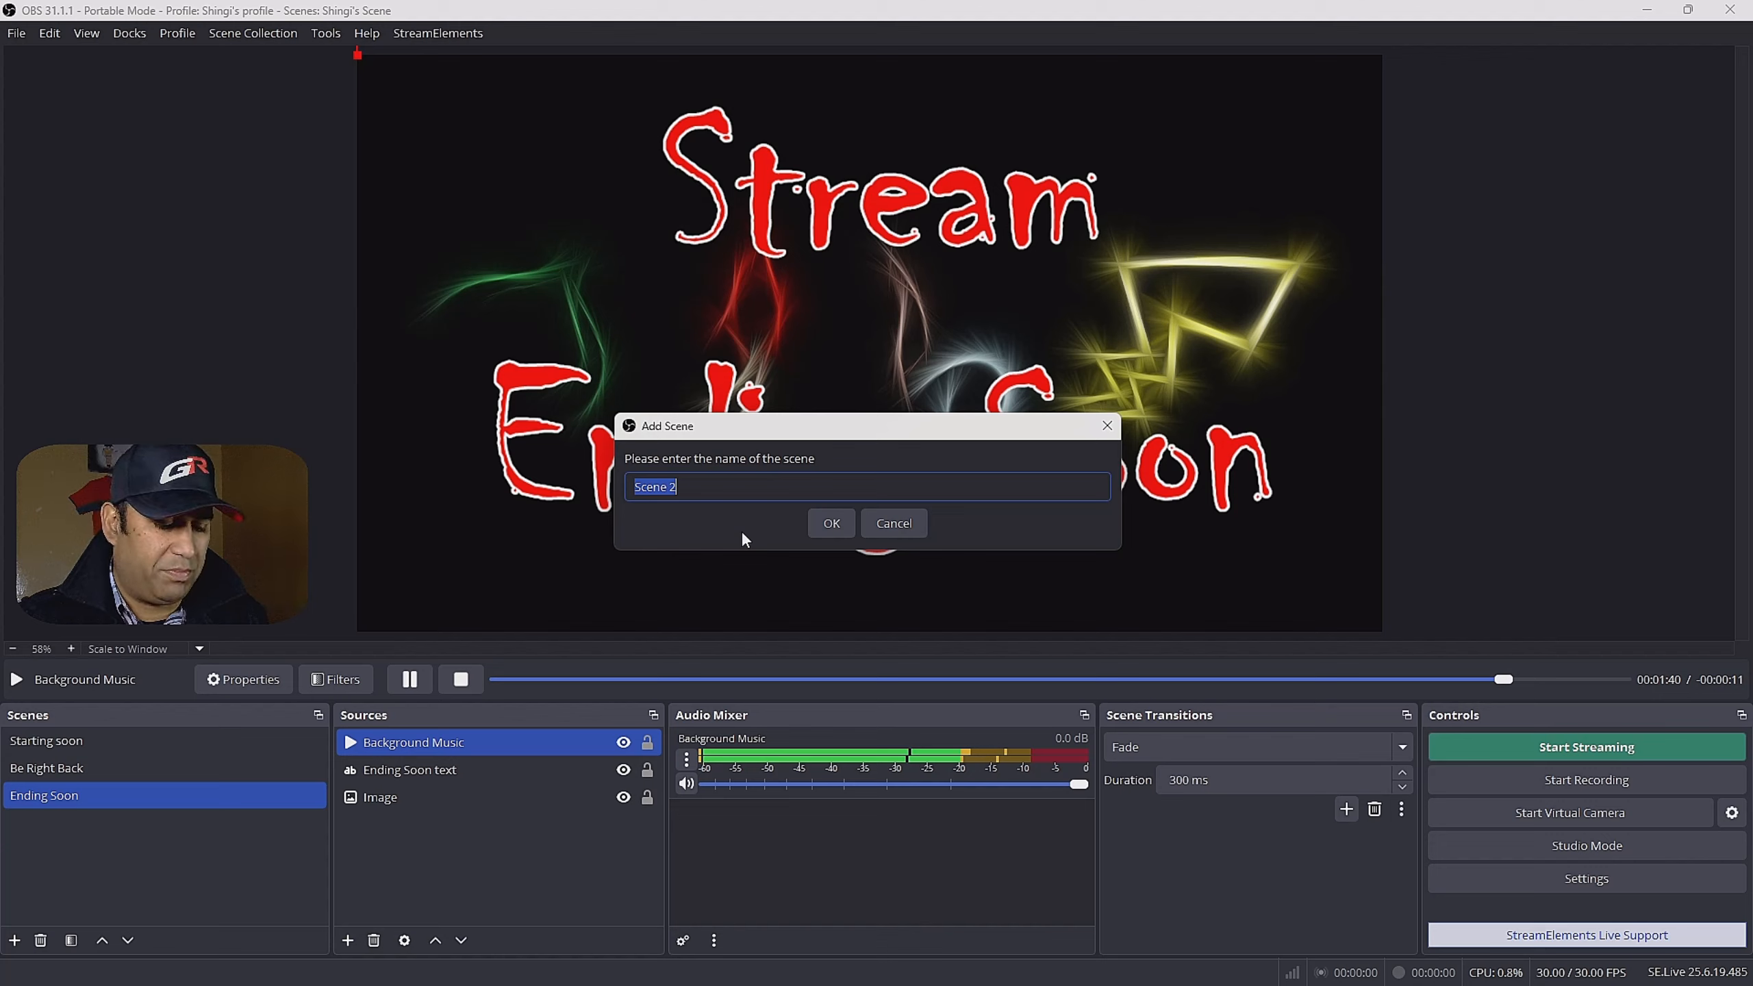
type("P")
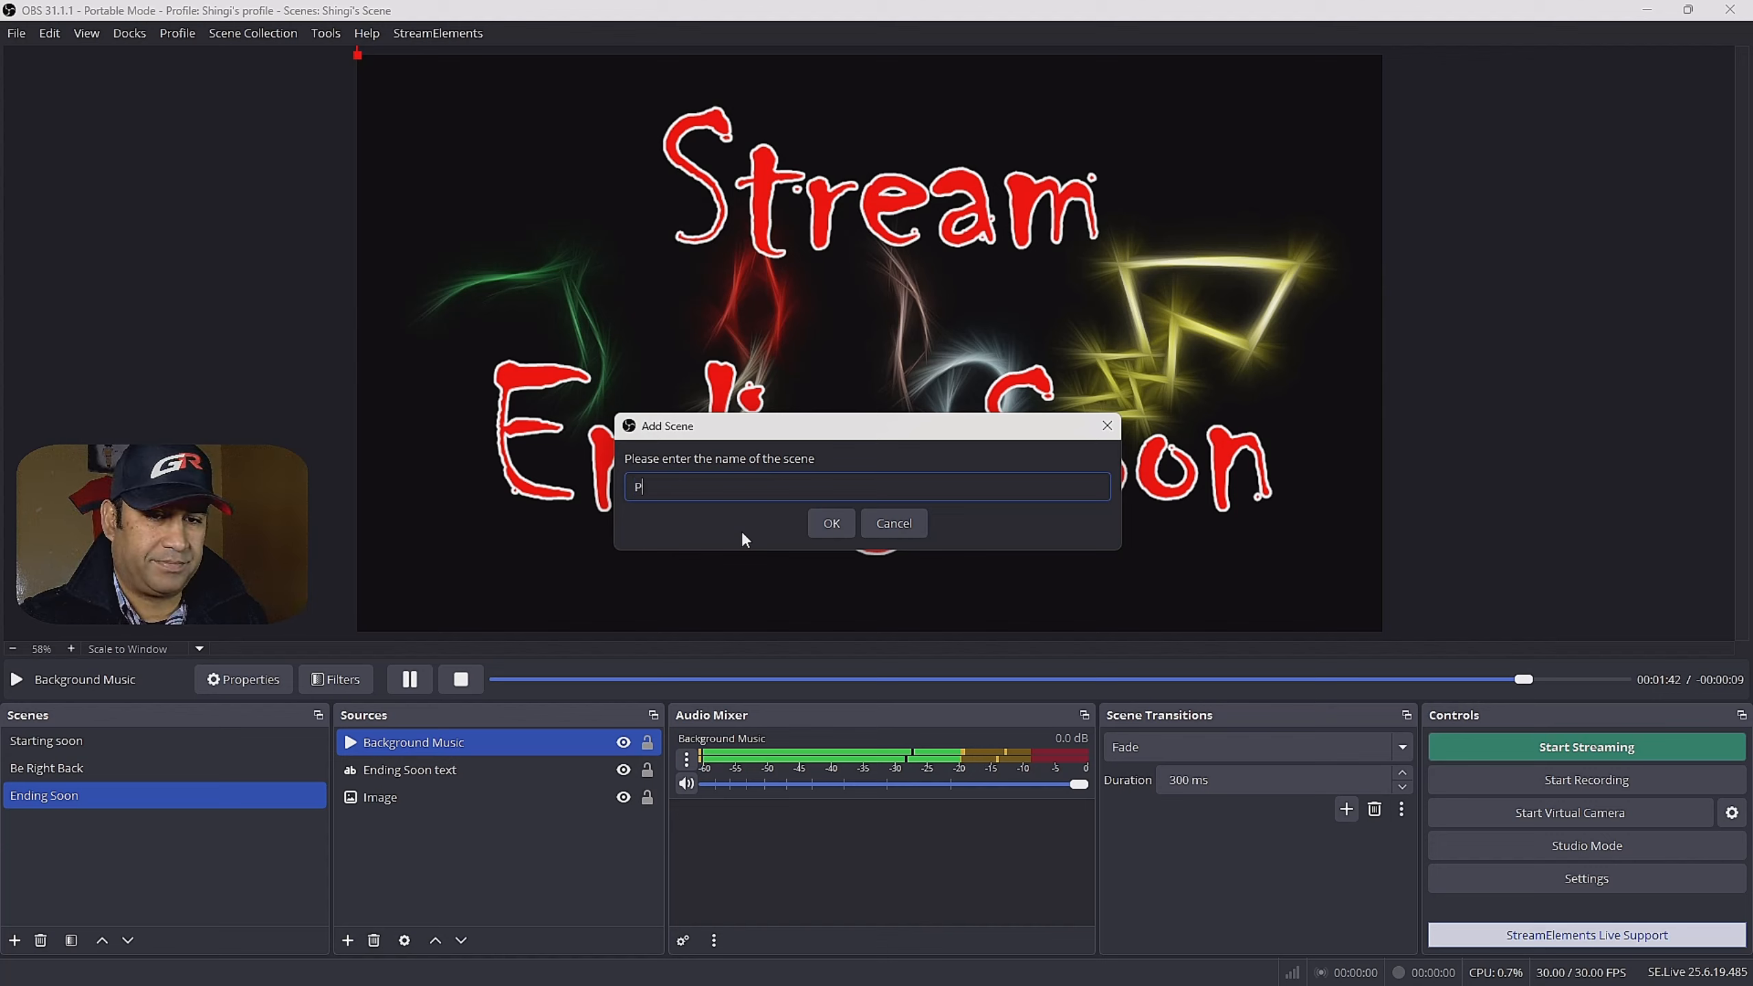
type("C gam")
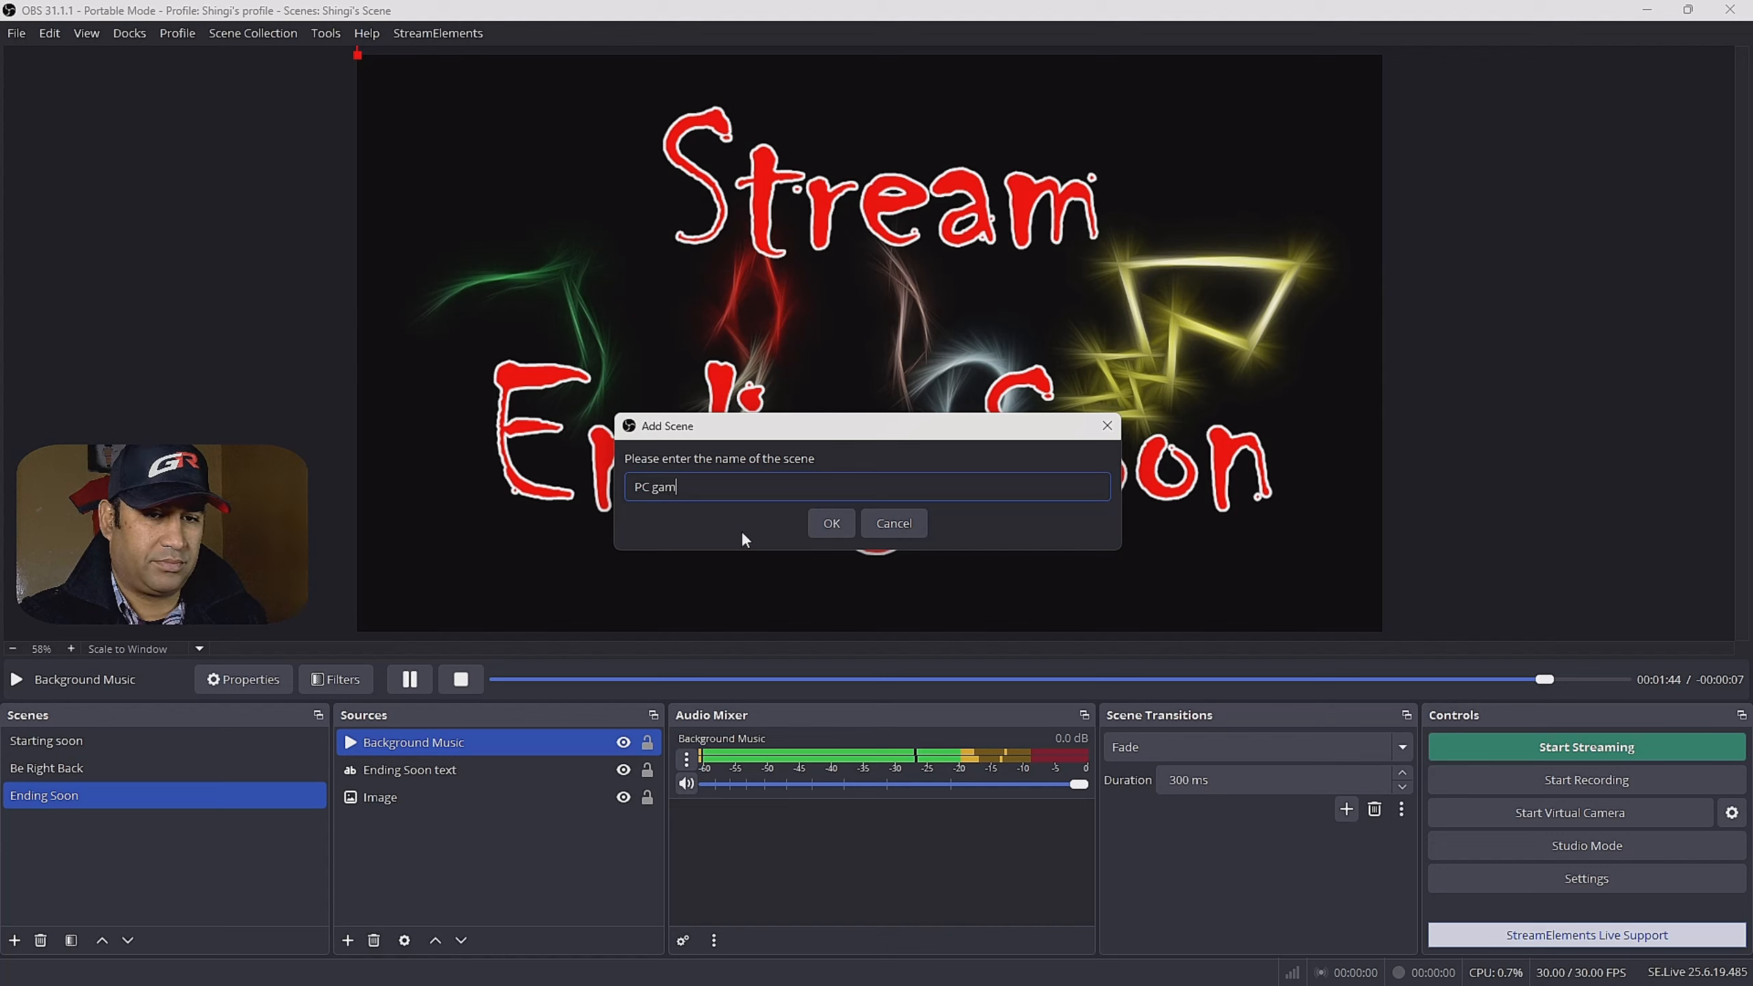
type("on")
key("BackSpace")
key("BackSpace")
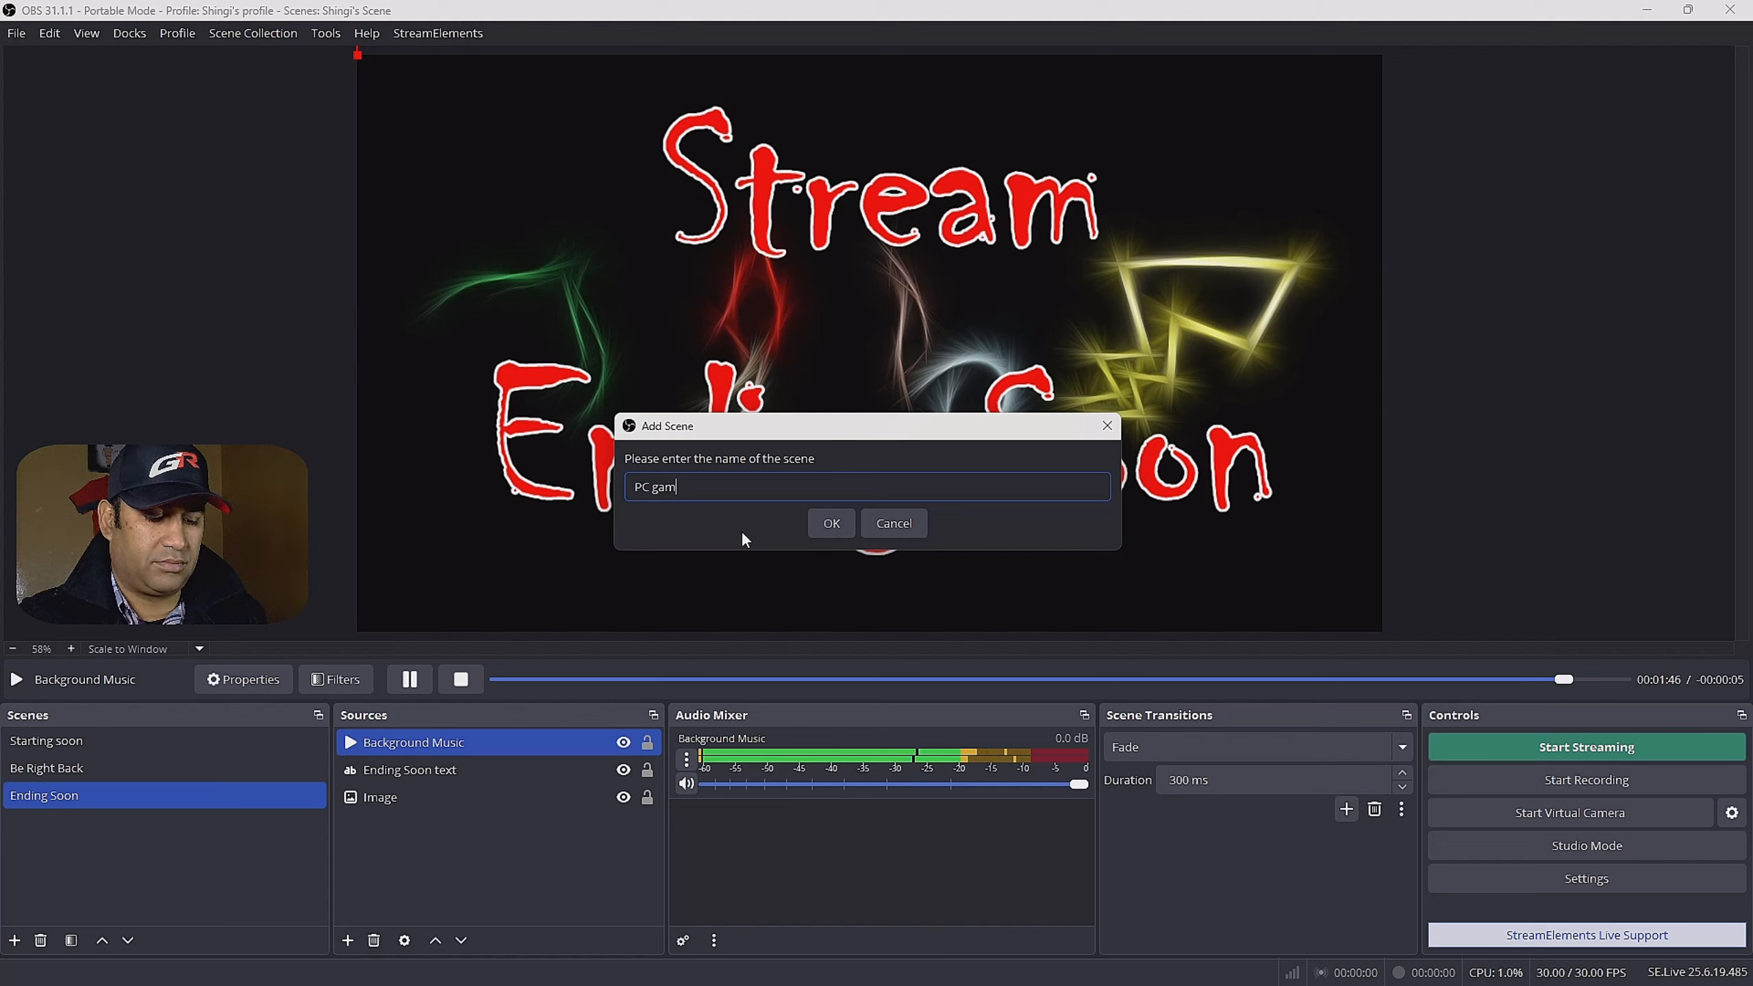
type("ing")
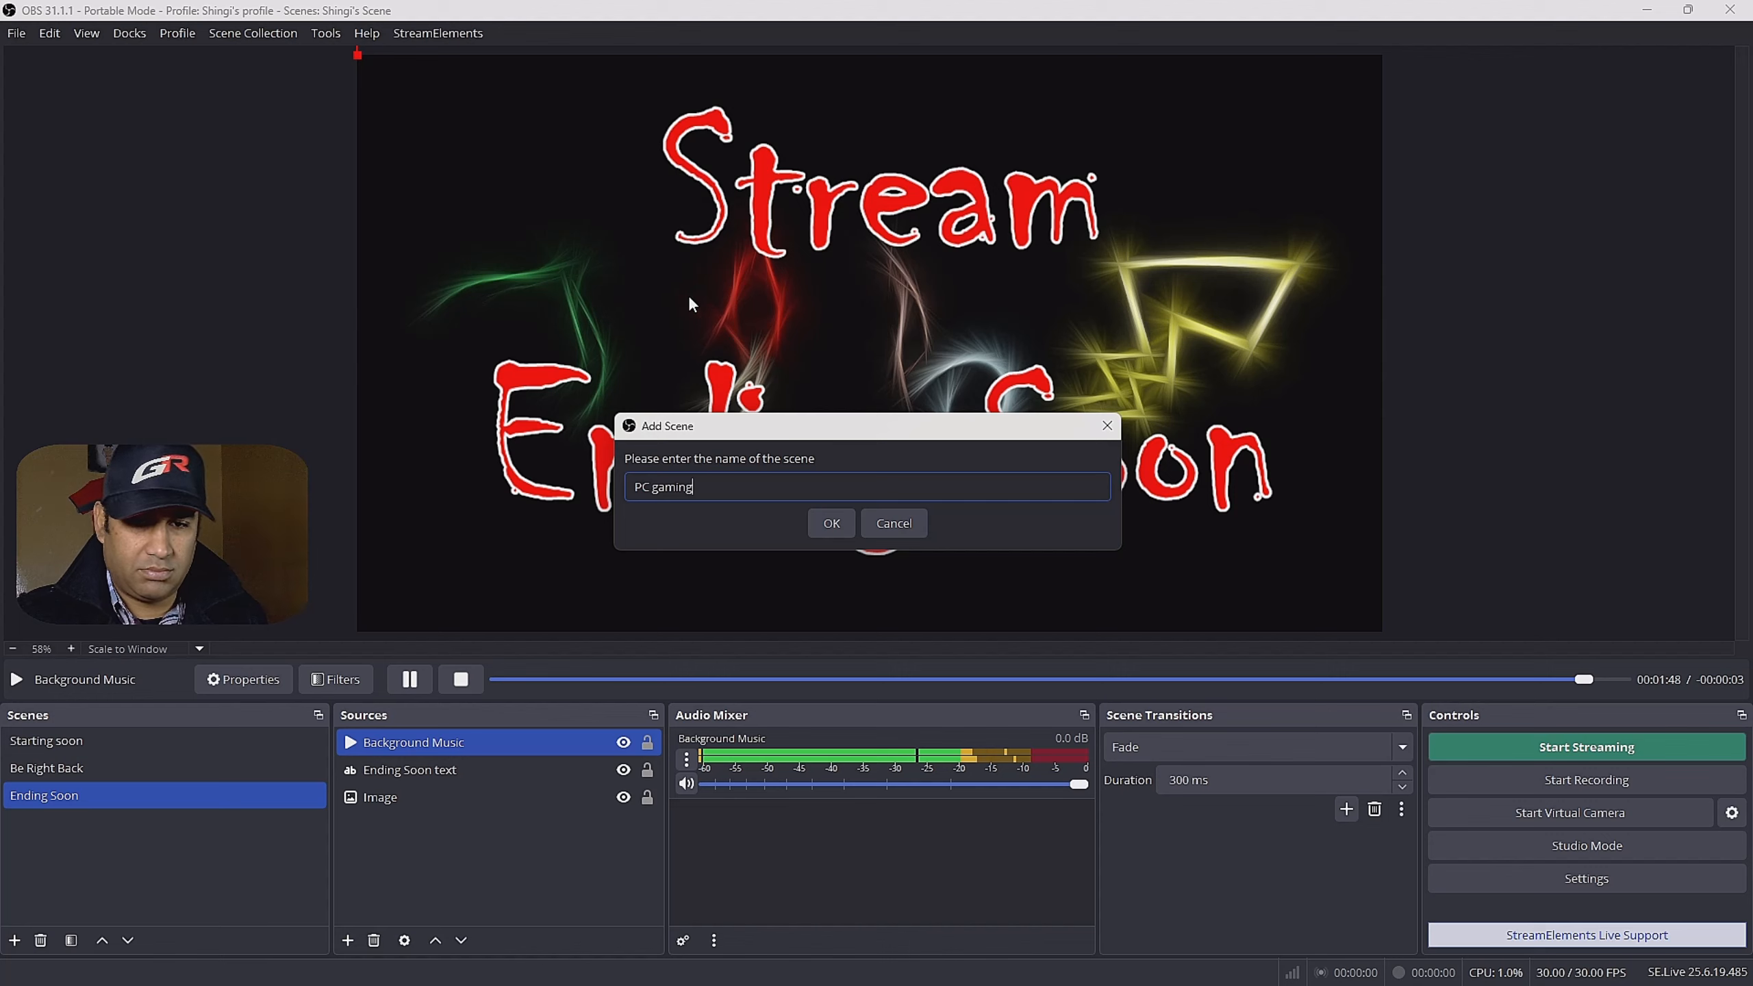
left_click(834, 523)
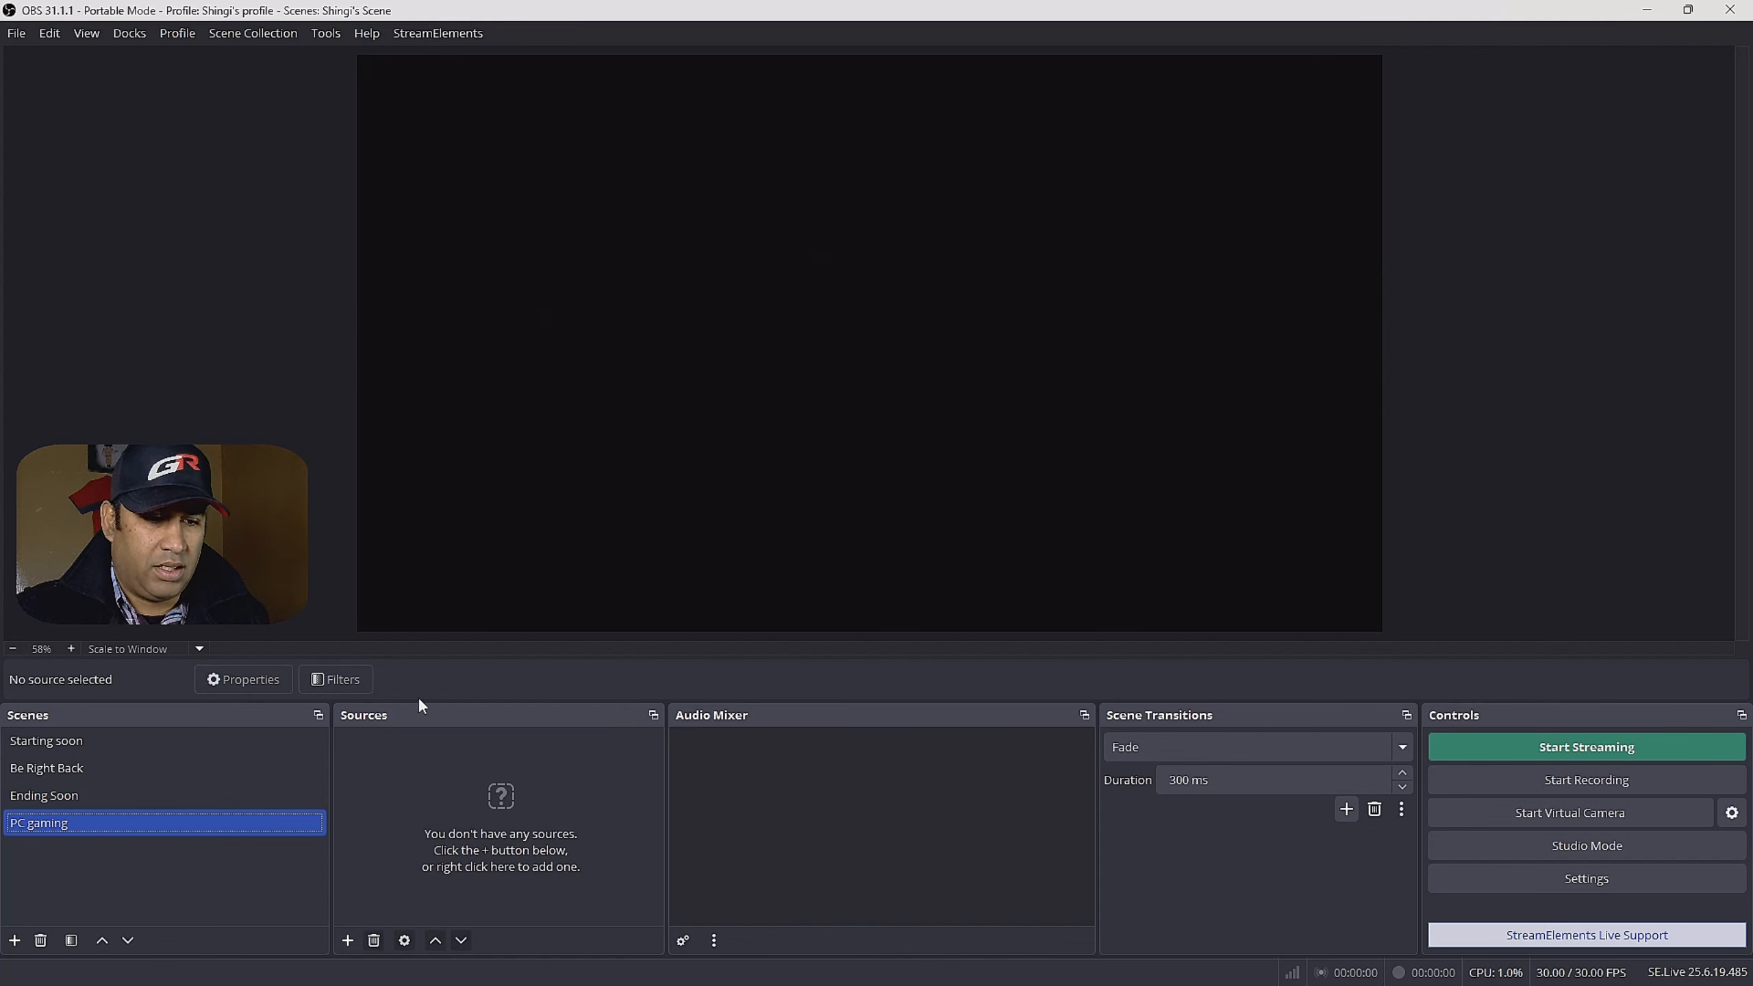
Add a Display Capture source to the "PC gaming" scene that captures the primary monitor, 22B3HM: 1920x1080
left_click(348, 942)
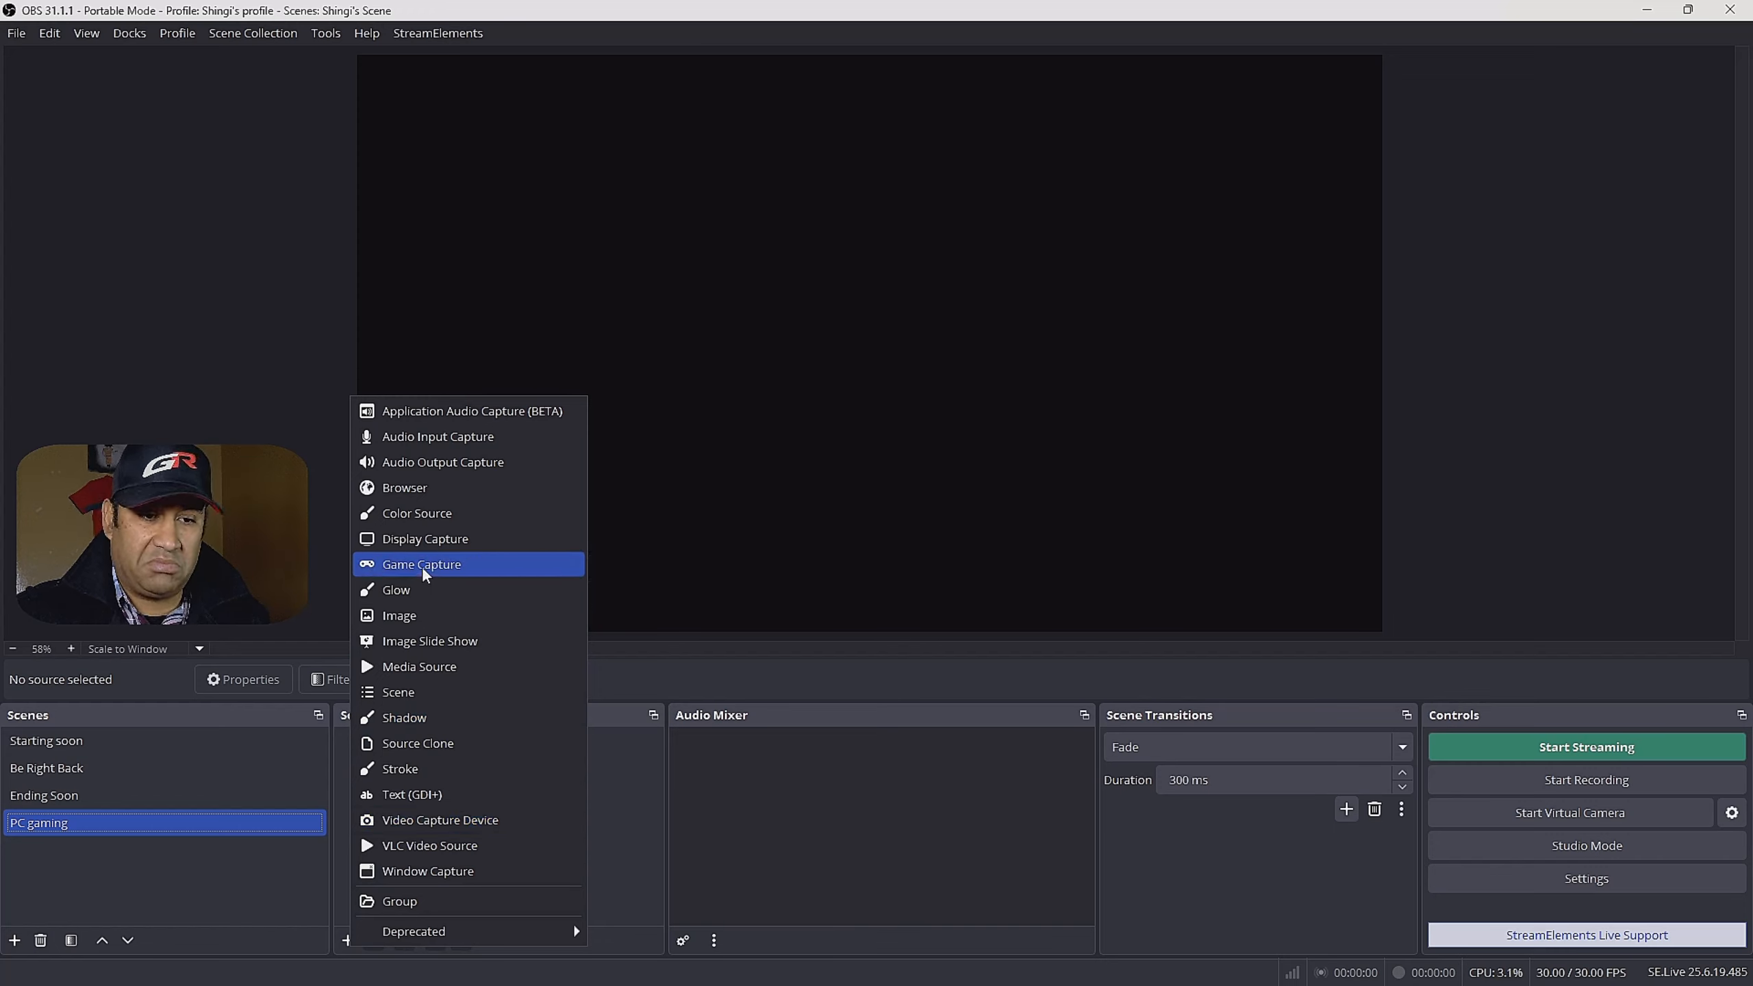
left_click(432, 542)
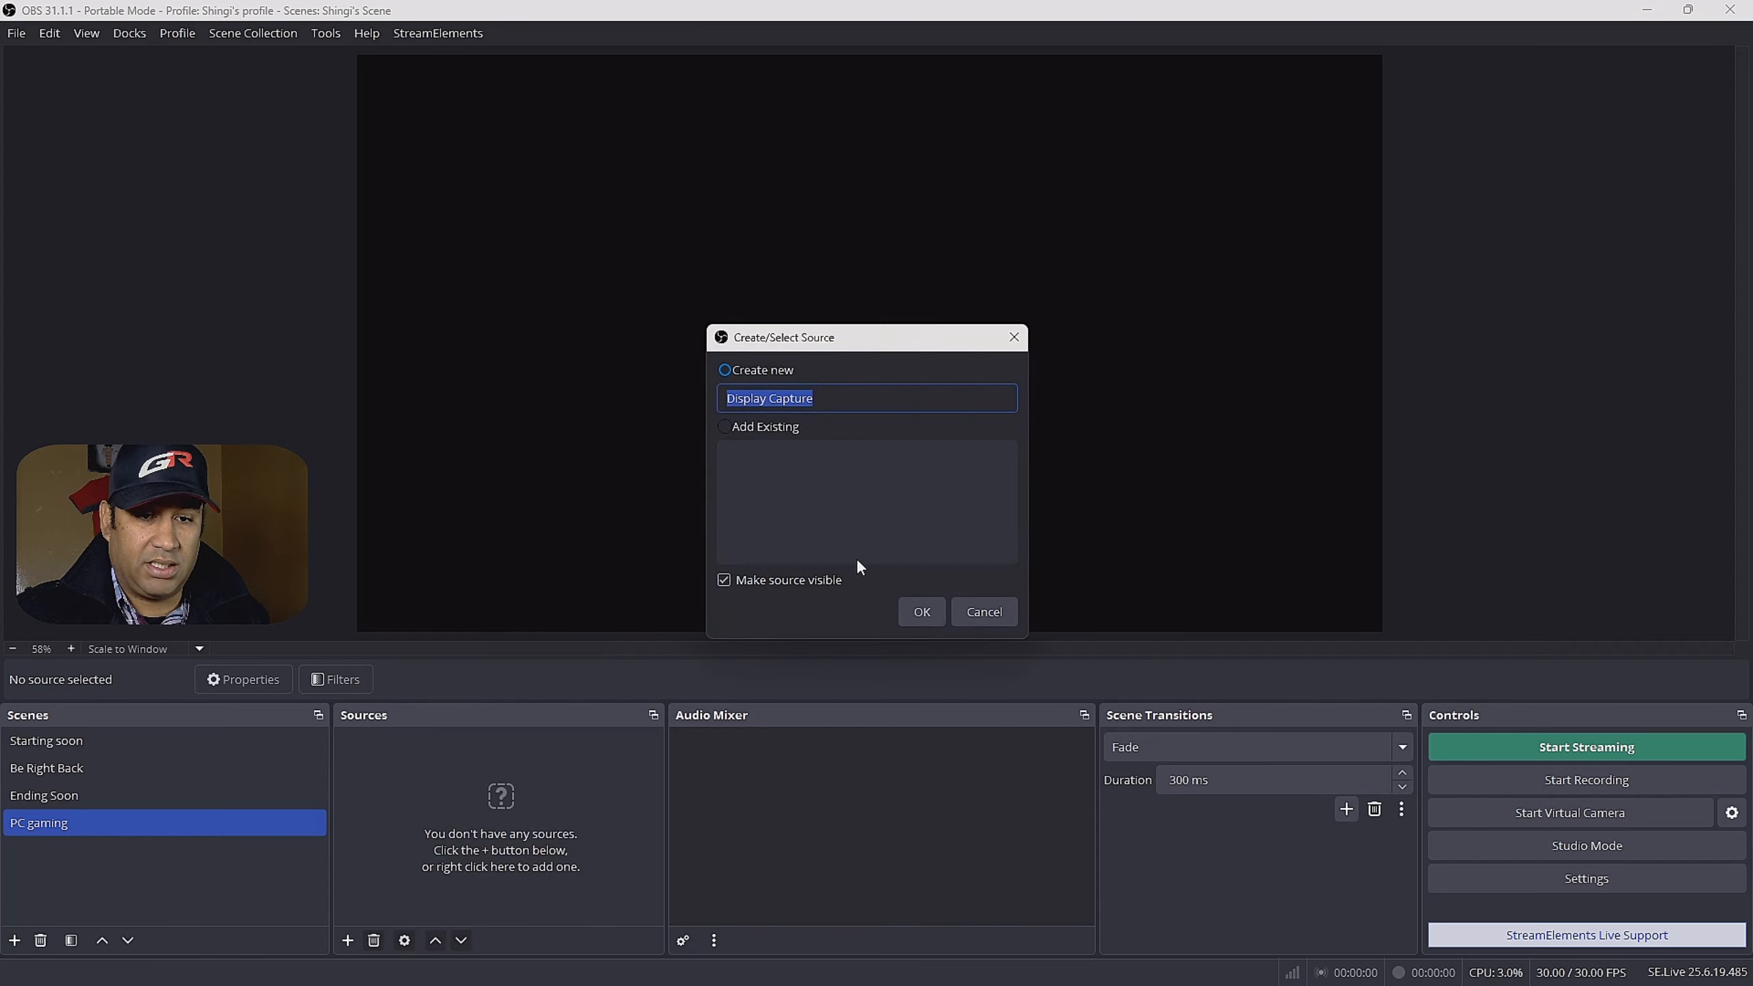
left_click(911, 609)
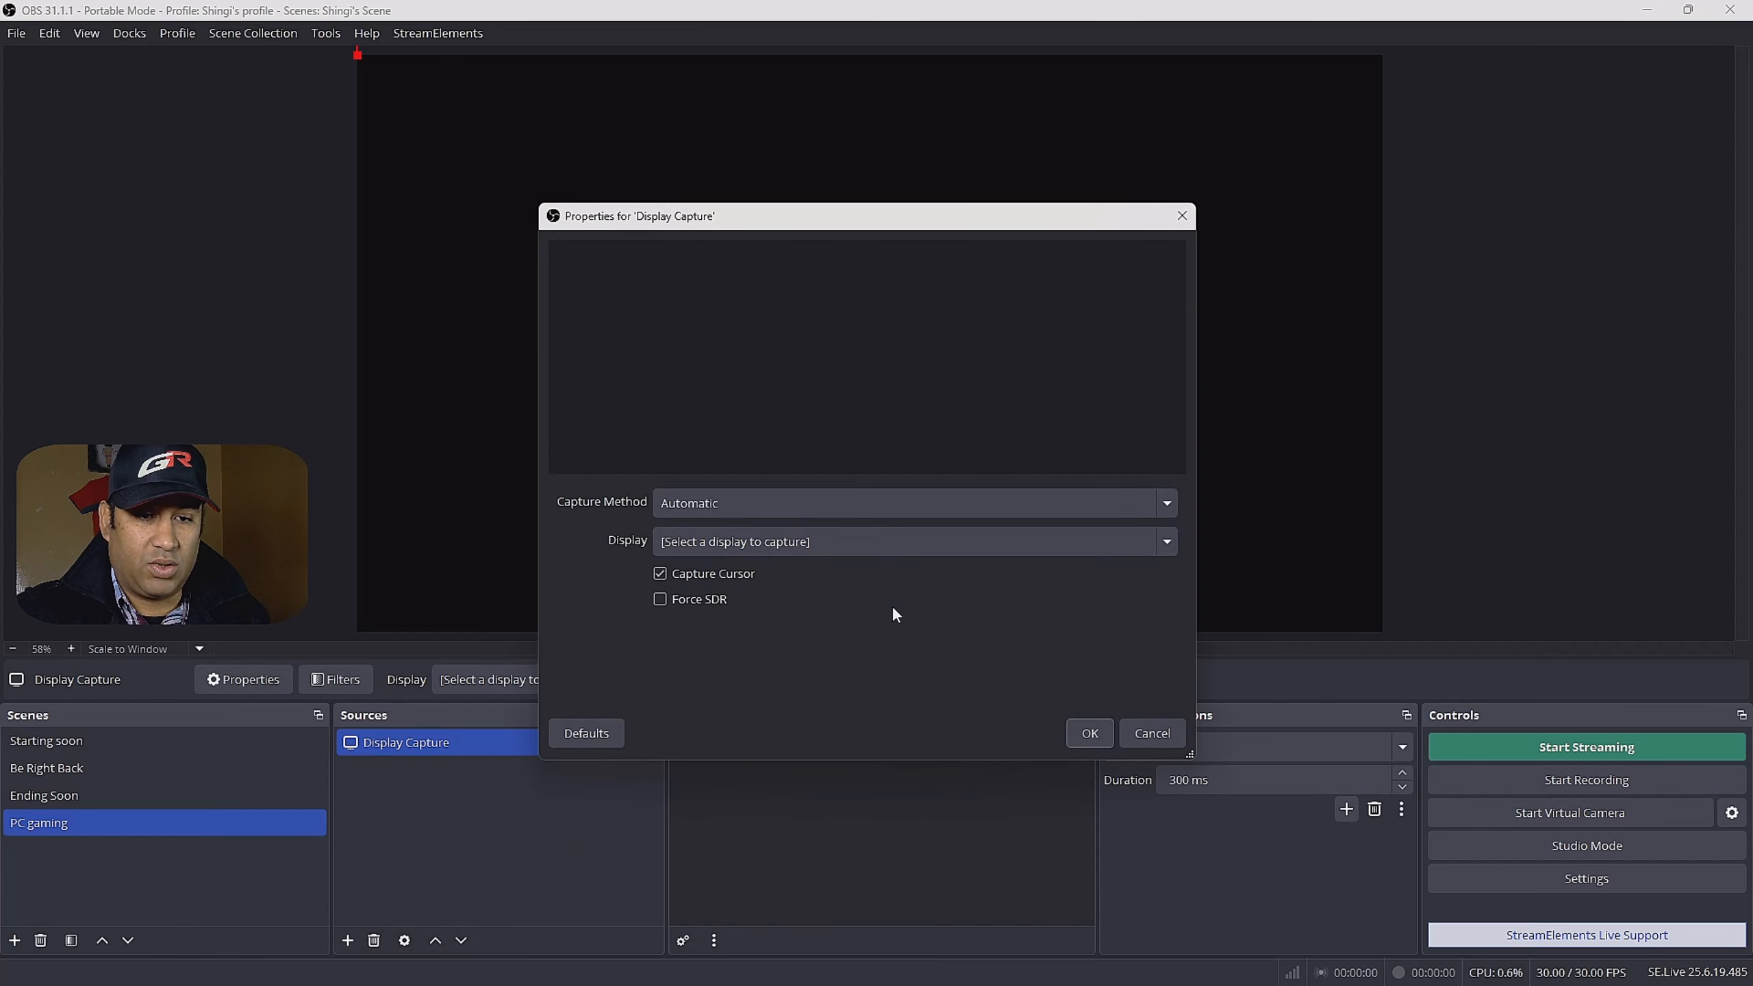
left_click(847, 542)
left_click(784, 602)
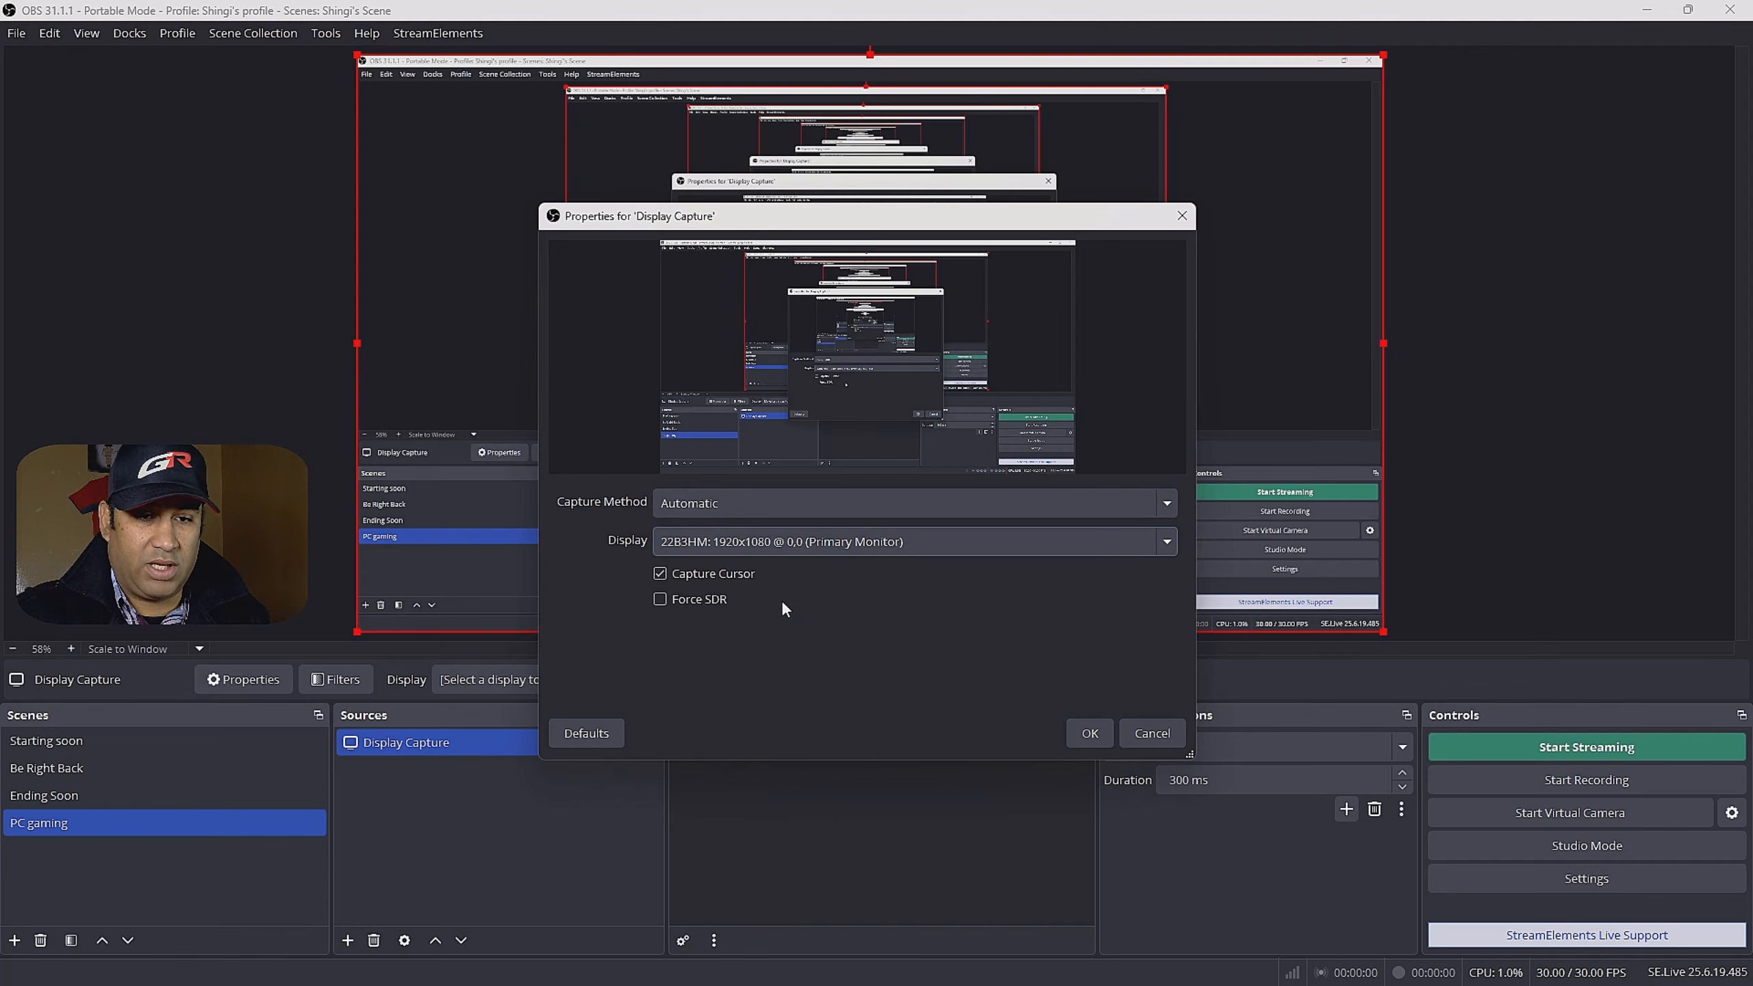
left_click(1087, 734)
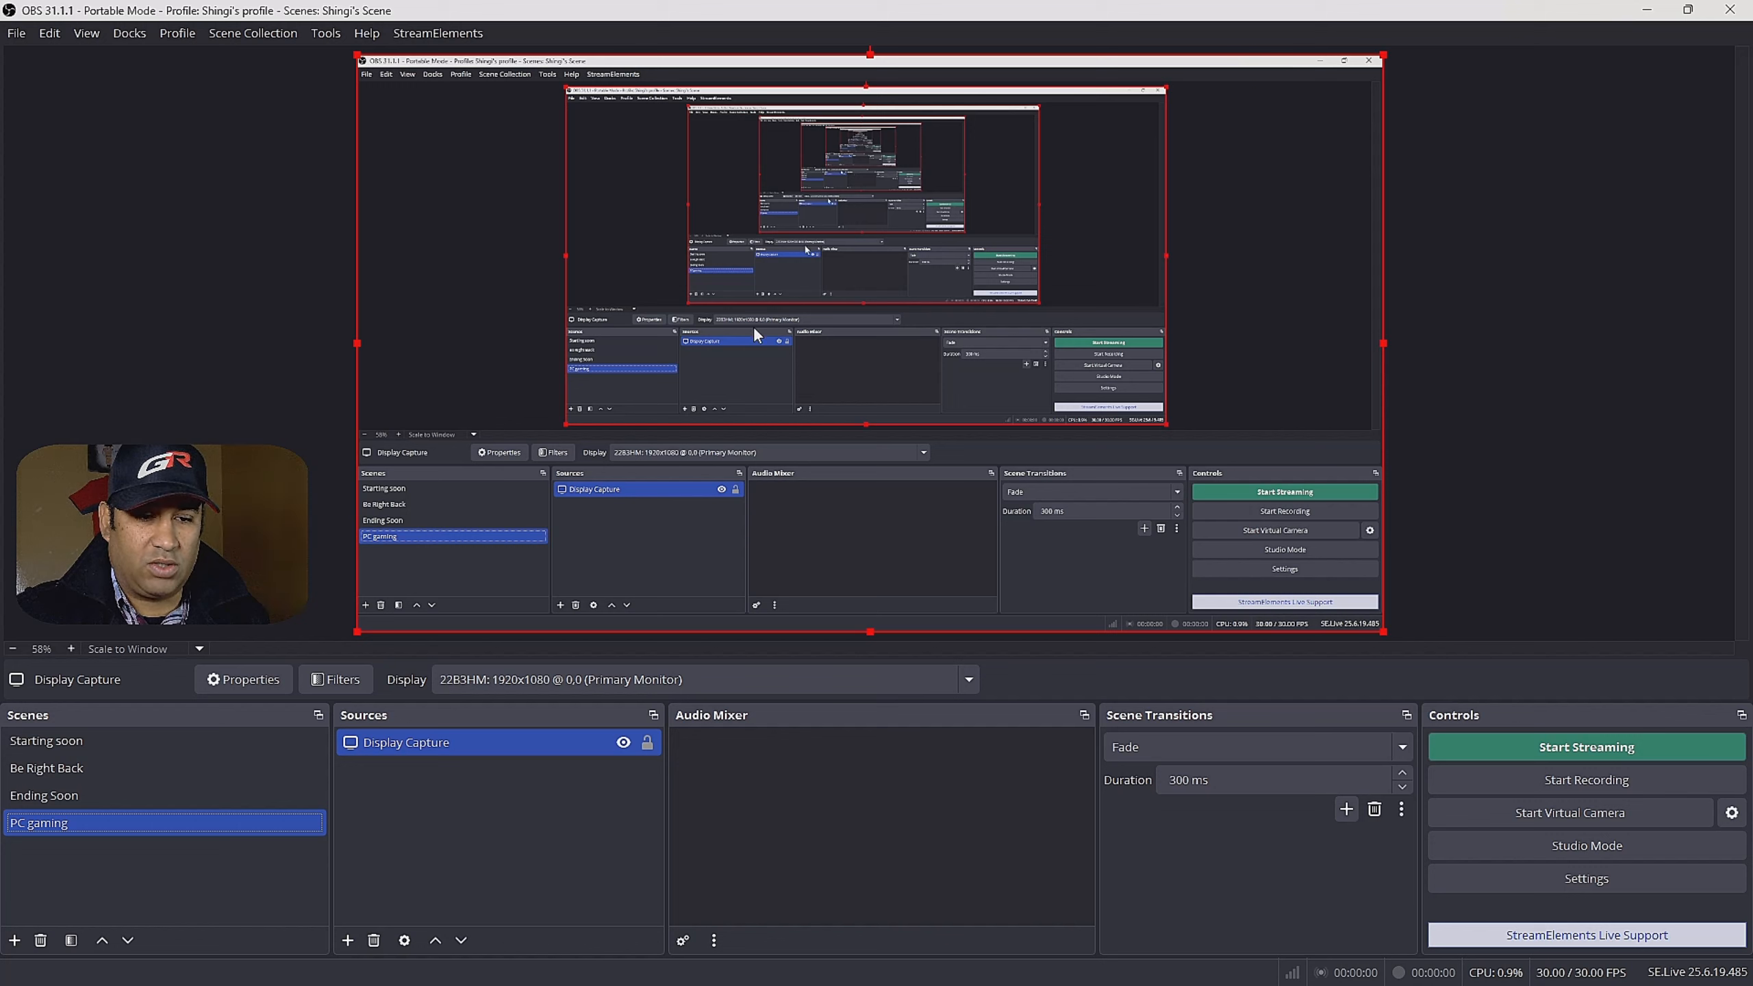
Add a Video Capture Device source named "Camera" to the "PC gaming" scene, using the USB Video device
left_click(348, 940)
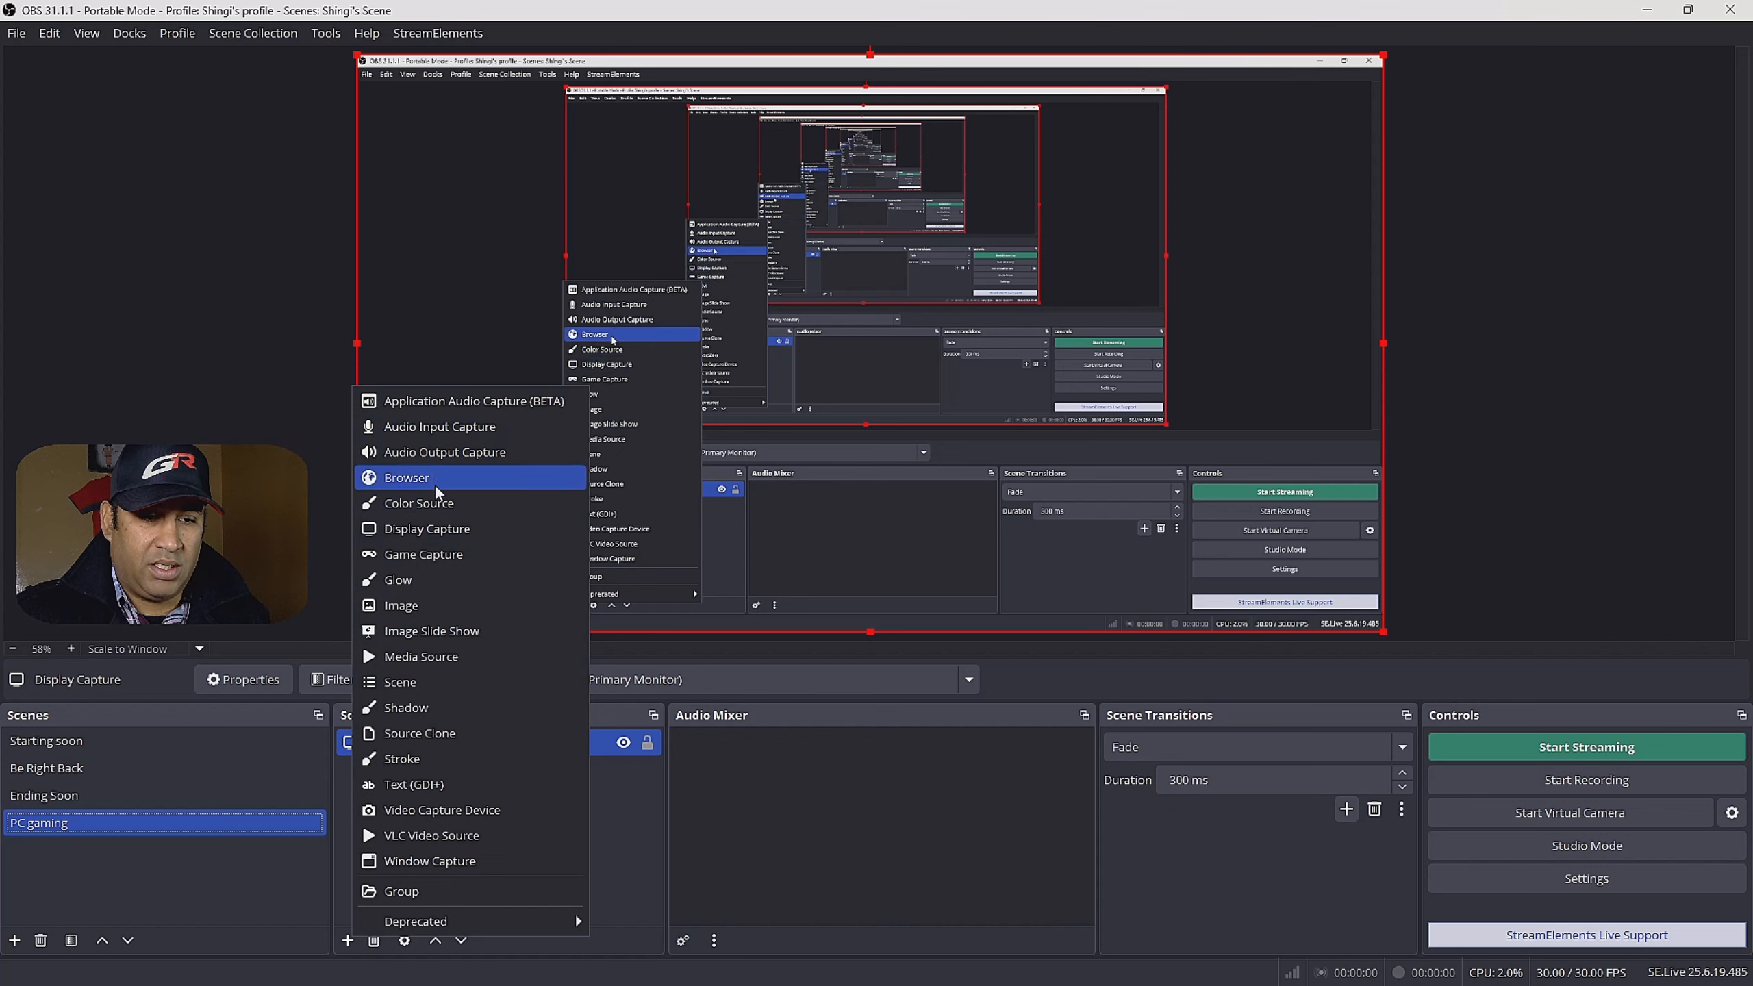
left_click(439, 810)
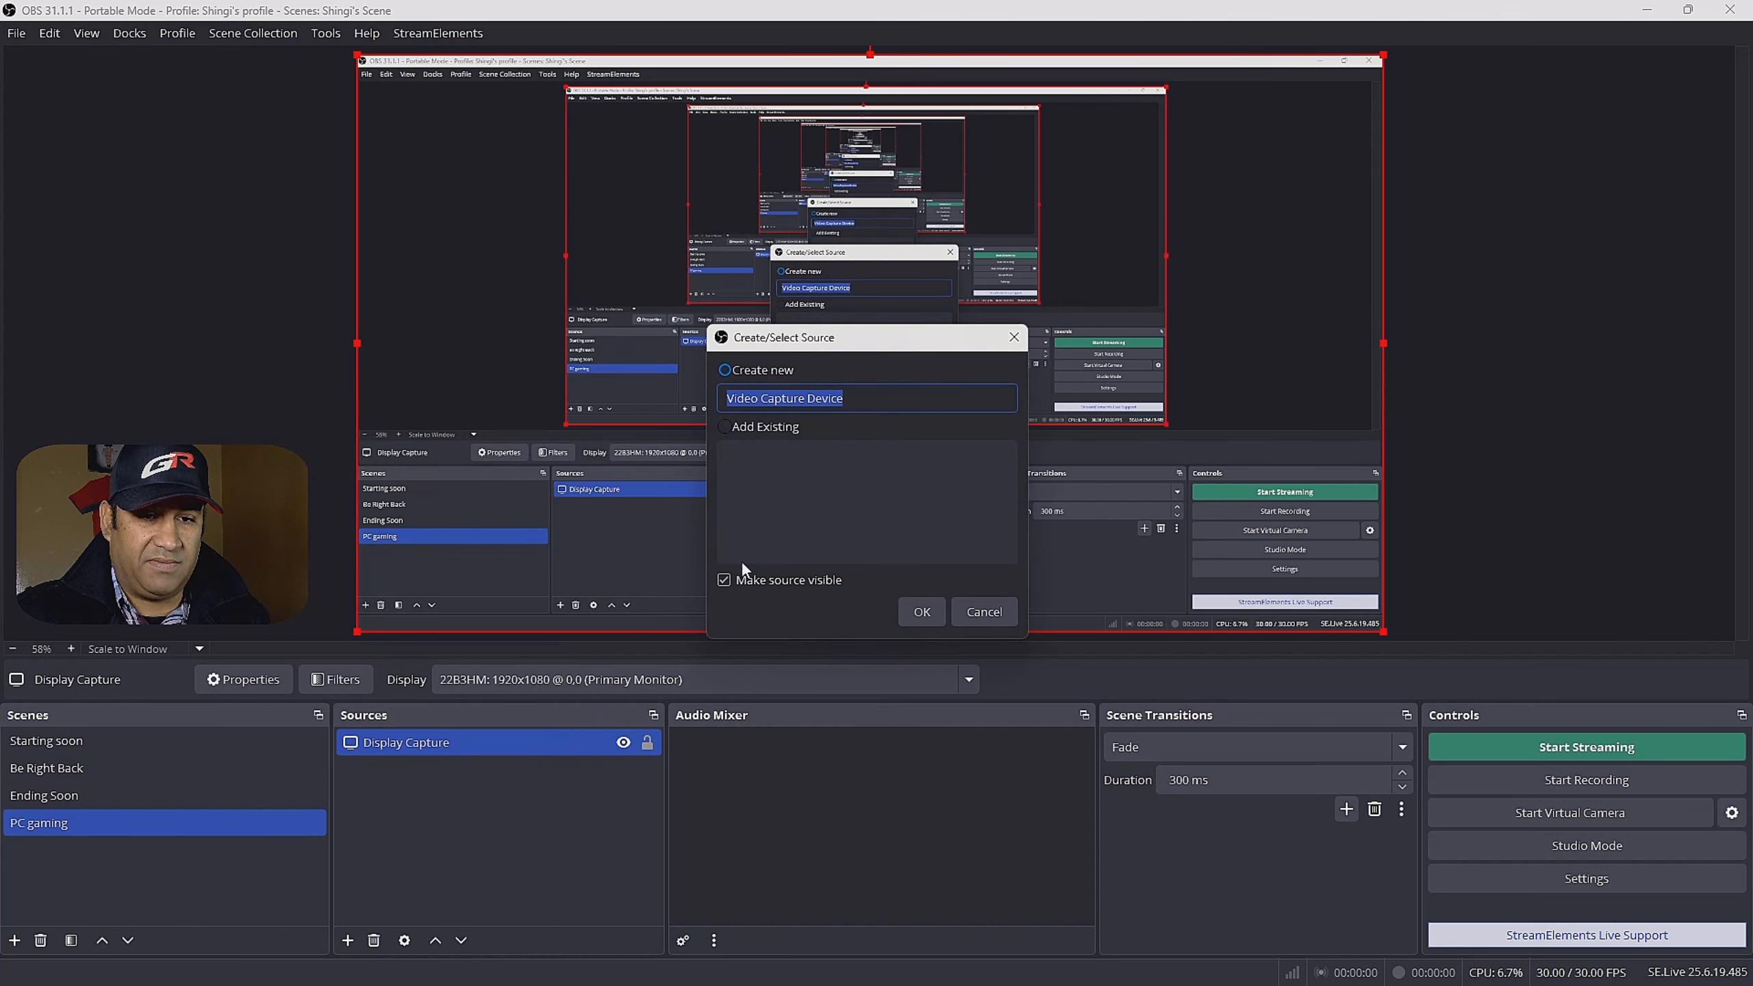
type("Camera")
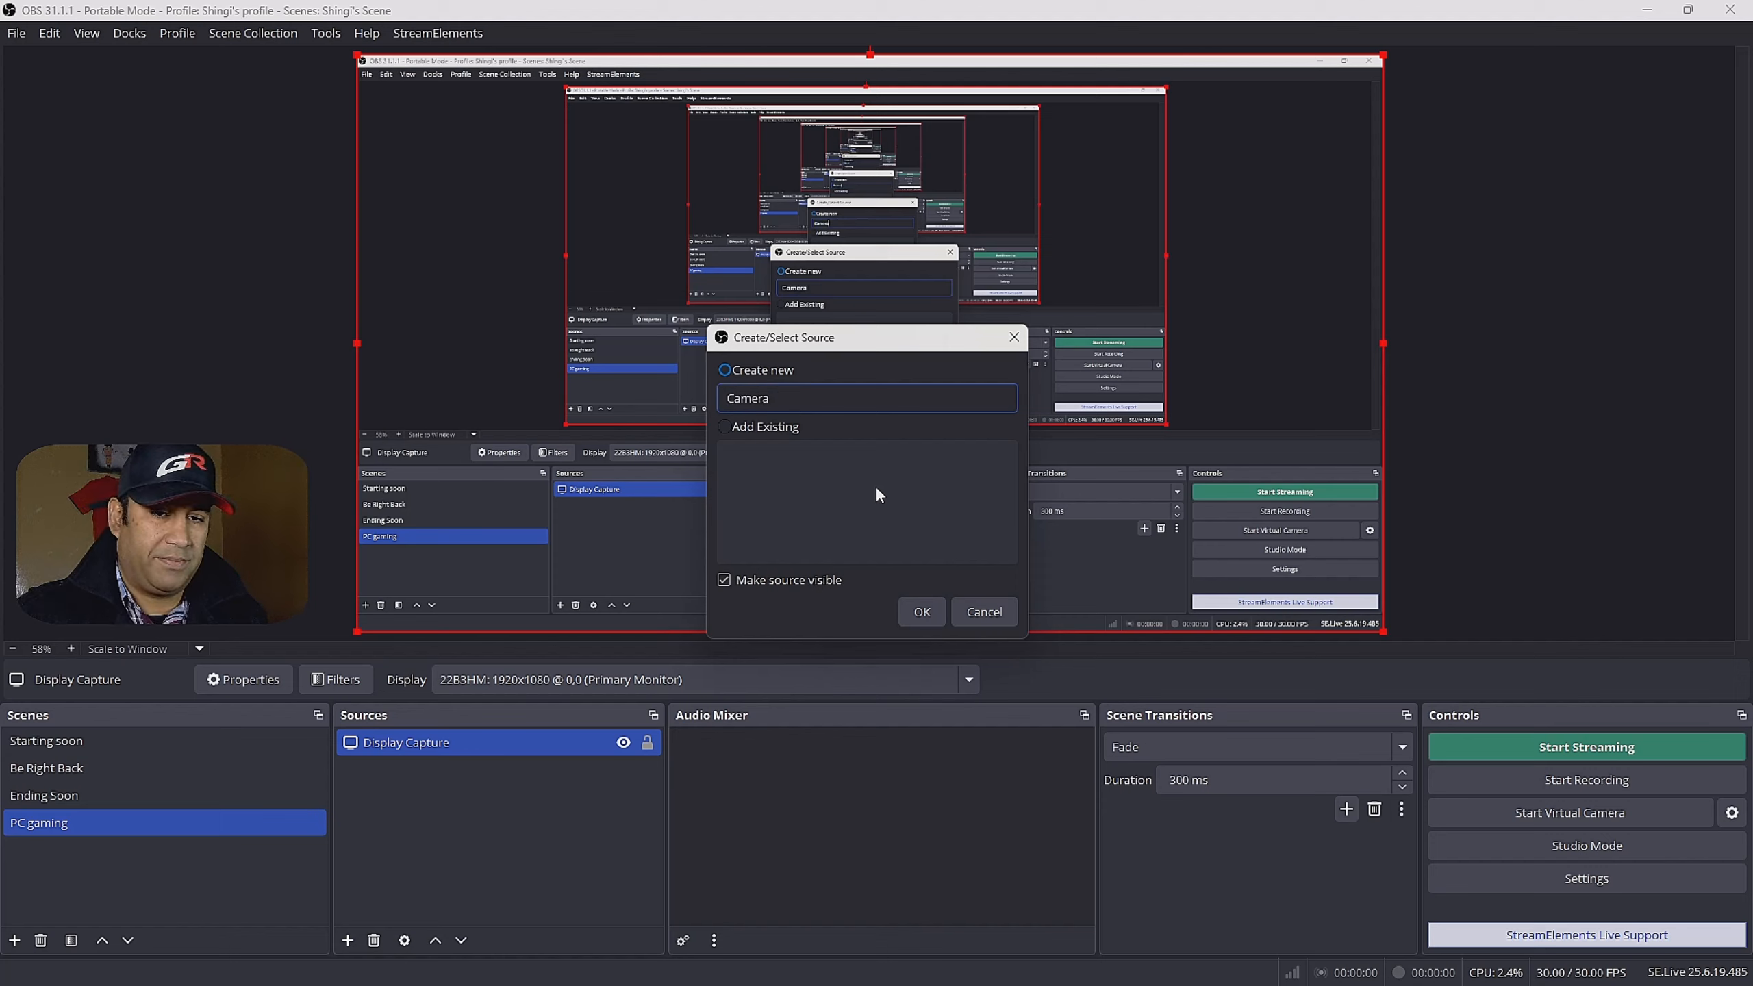
left_click(922, 612)
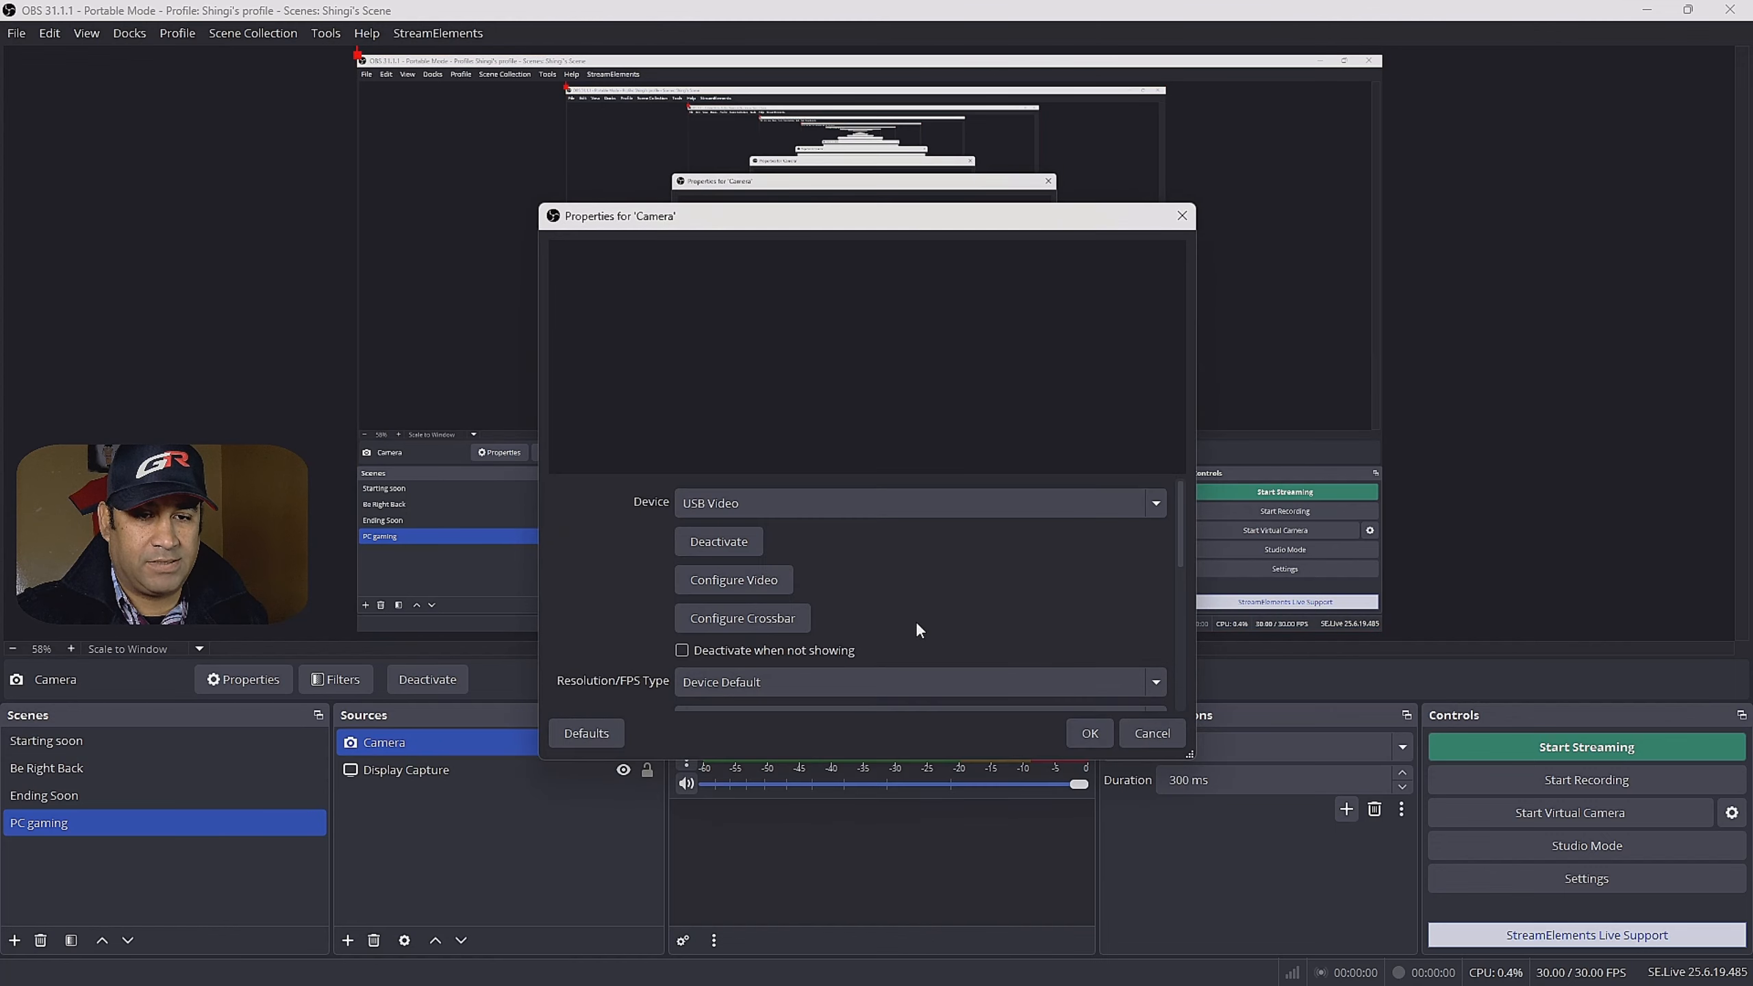
left_click(846, 507)
left_click(743, 544)
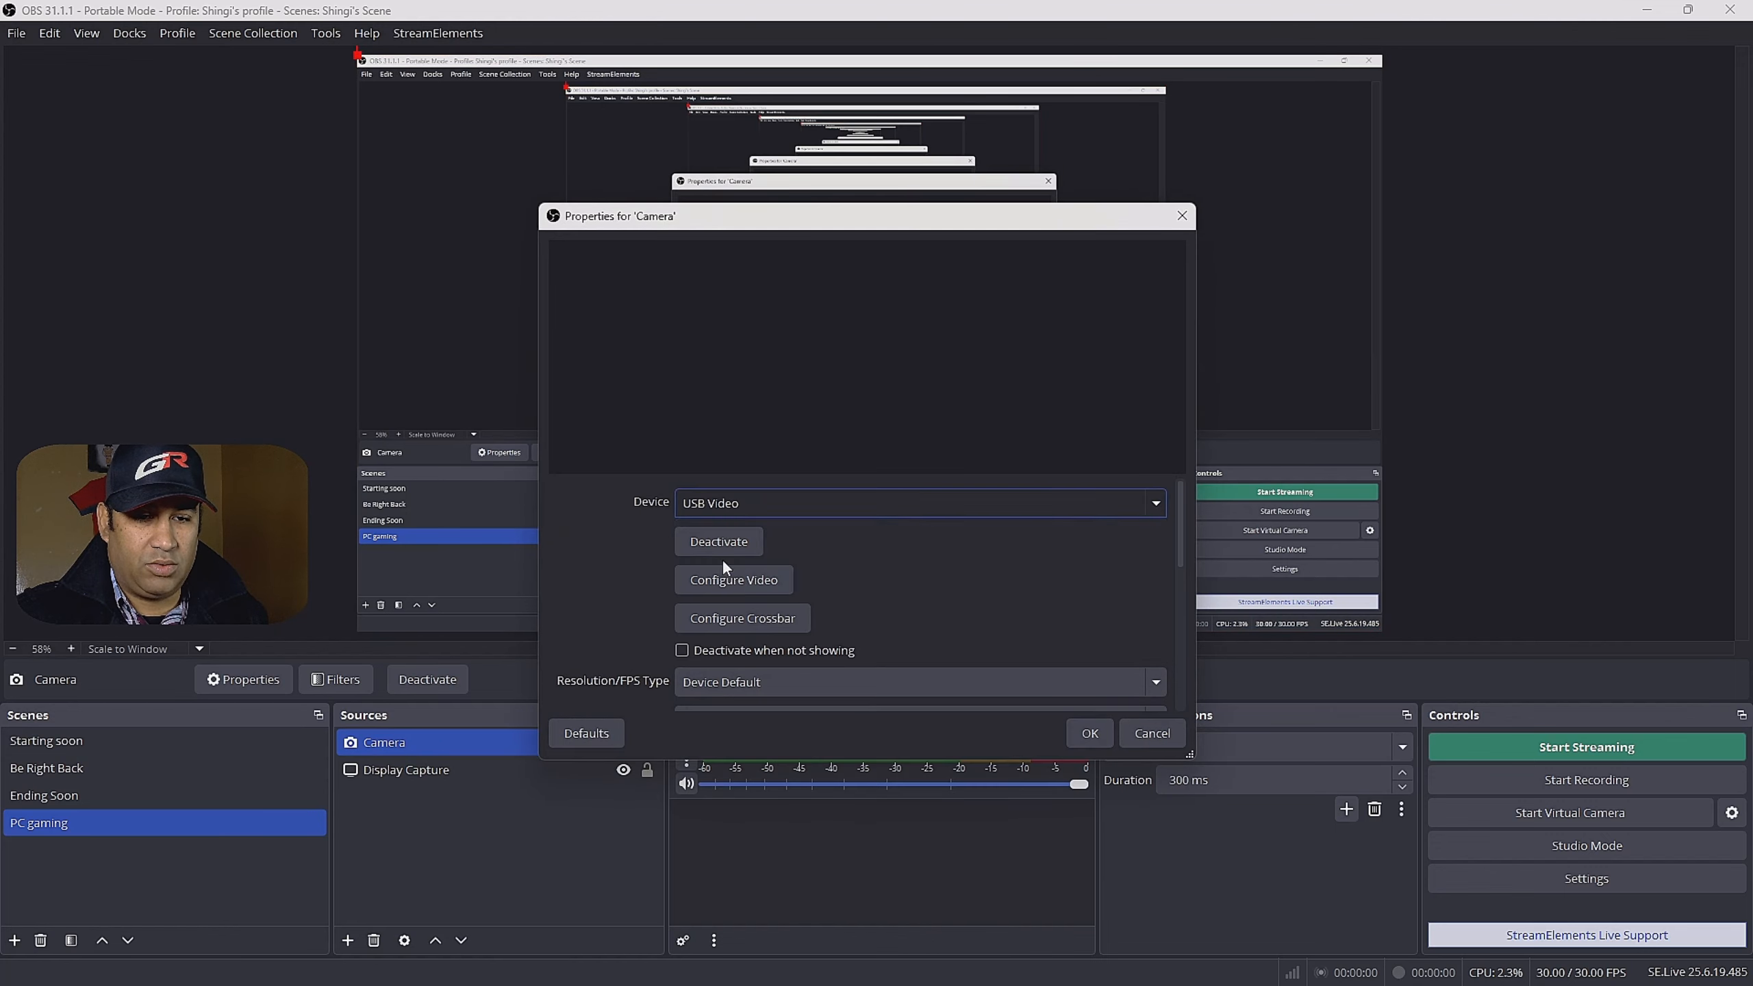
left_click(1092, 734)
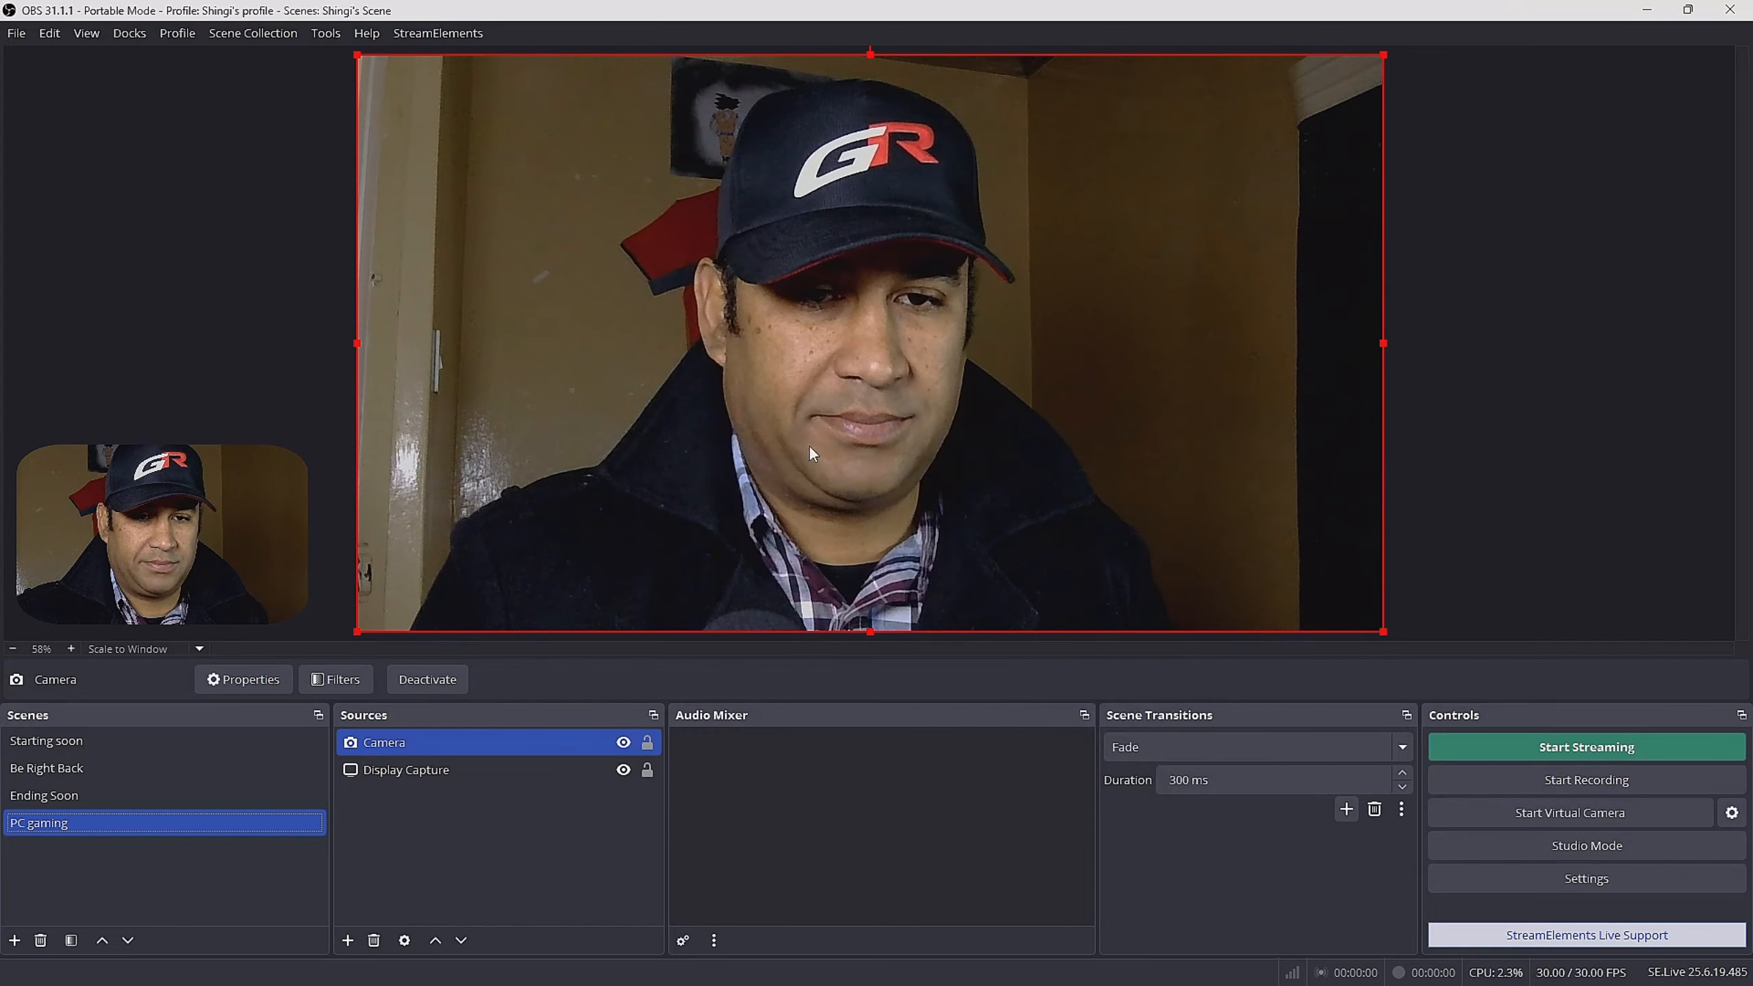
Scale the Camera source down into the lower-left corner of the "PC gaming" canvas
left_click_drag(1383, 55, 574, 511)
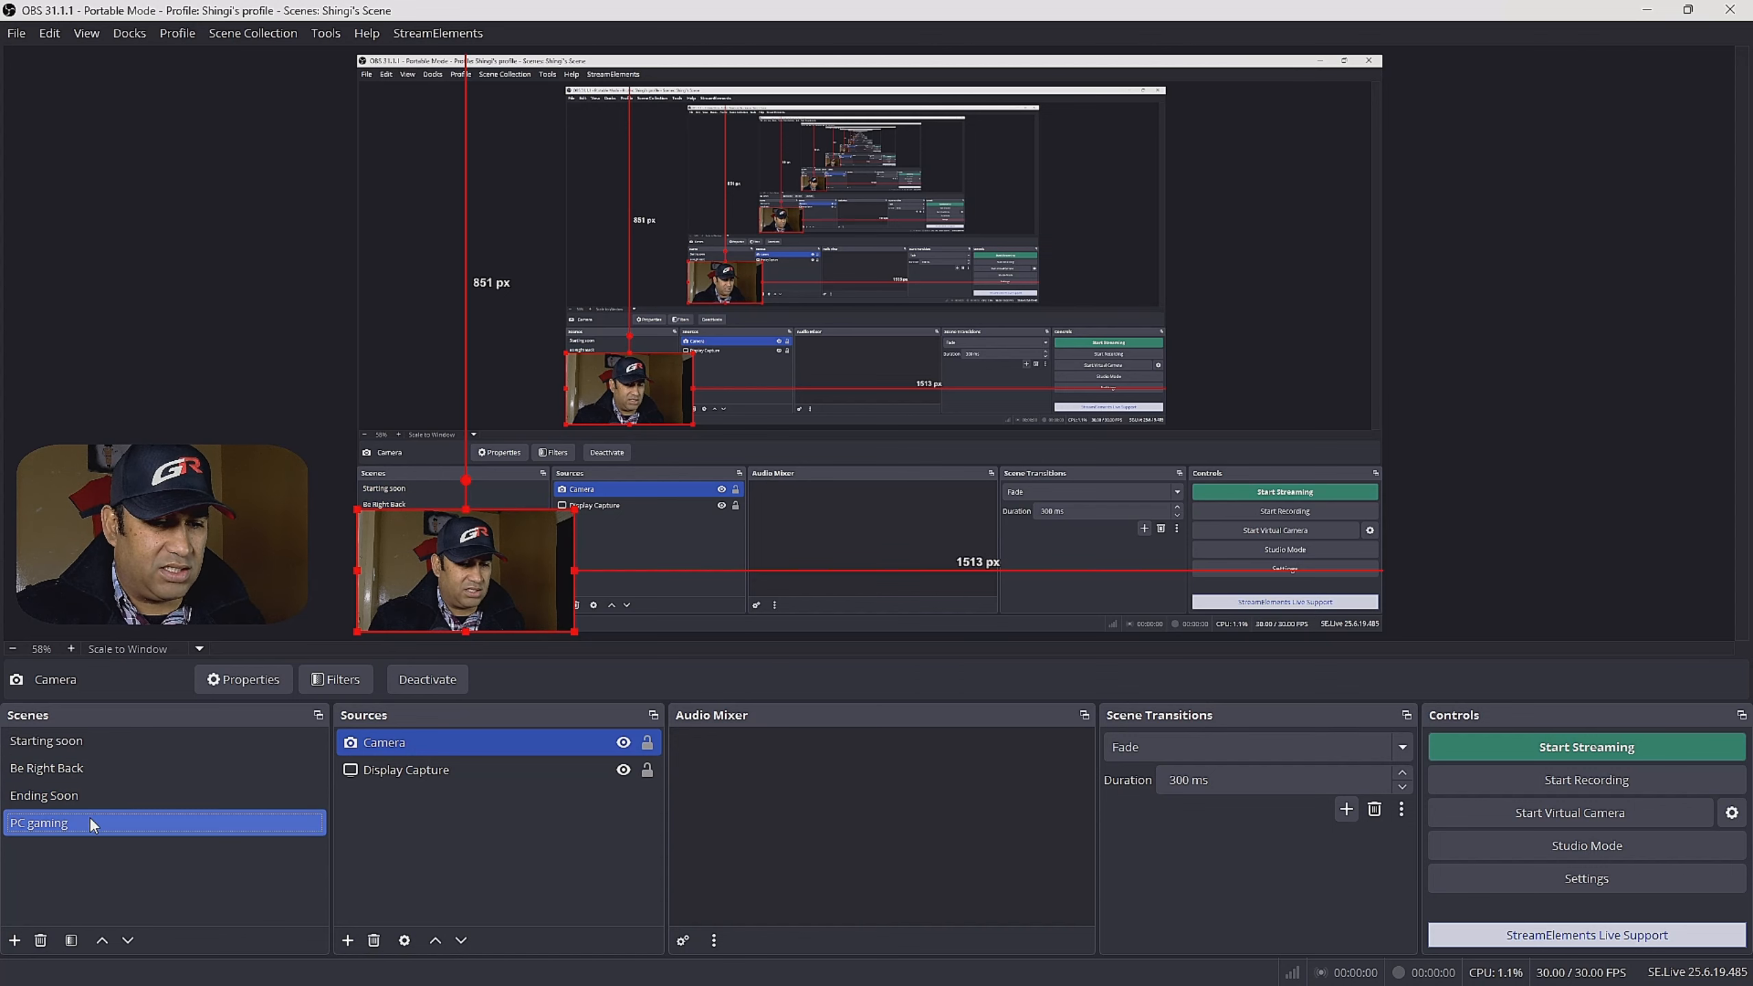
left_click(396, 776, "ctrl")
Add an Advanced Mask effect filter to the Camera source and set its mask shape to Circle
left_click(404, 745)
right_click(404, 746)
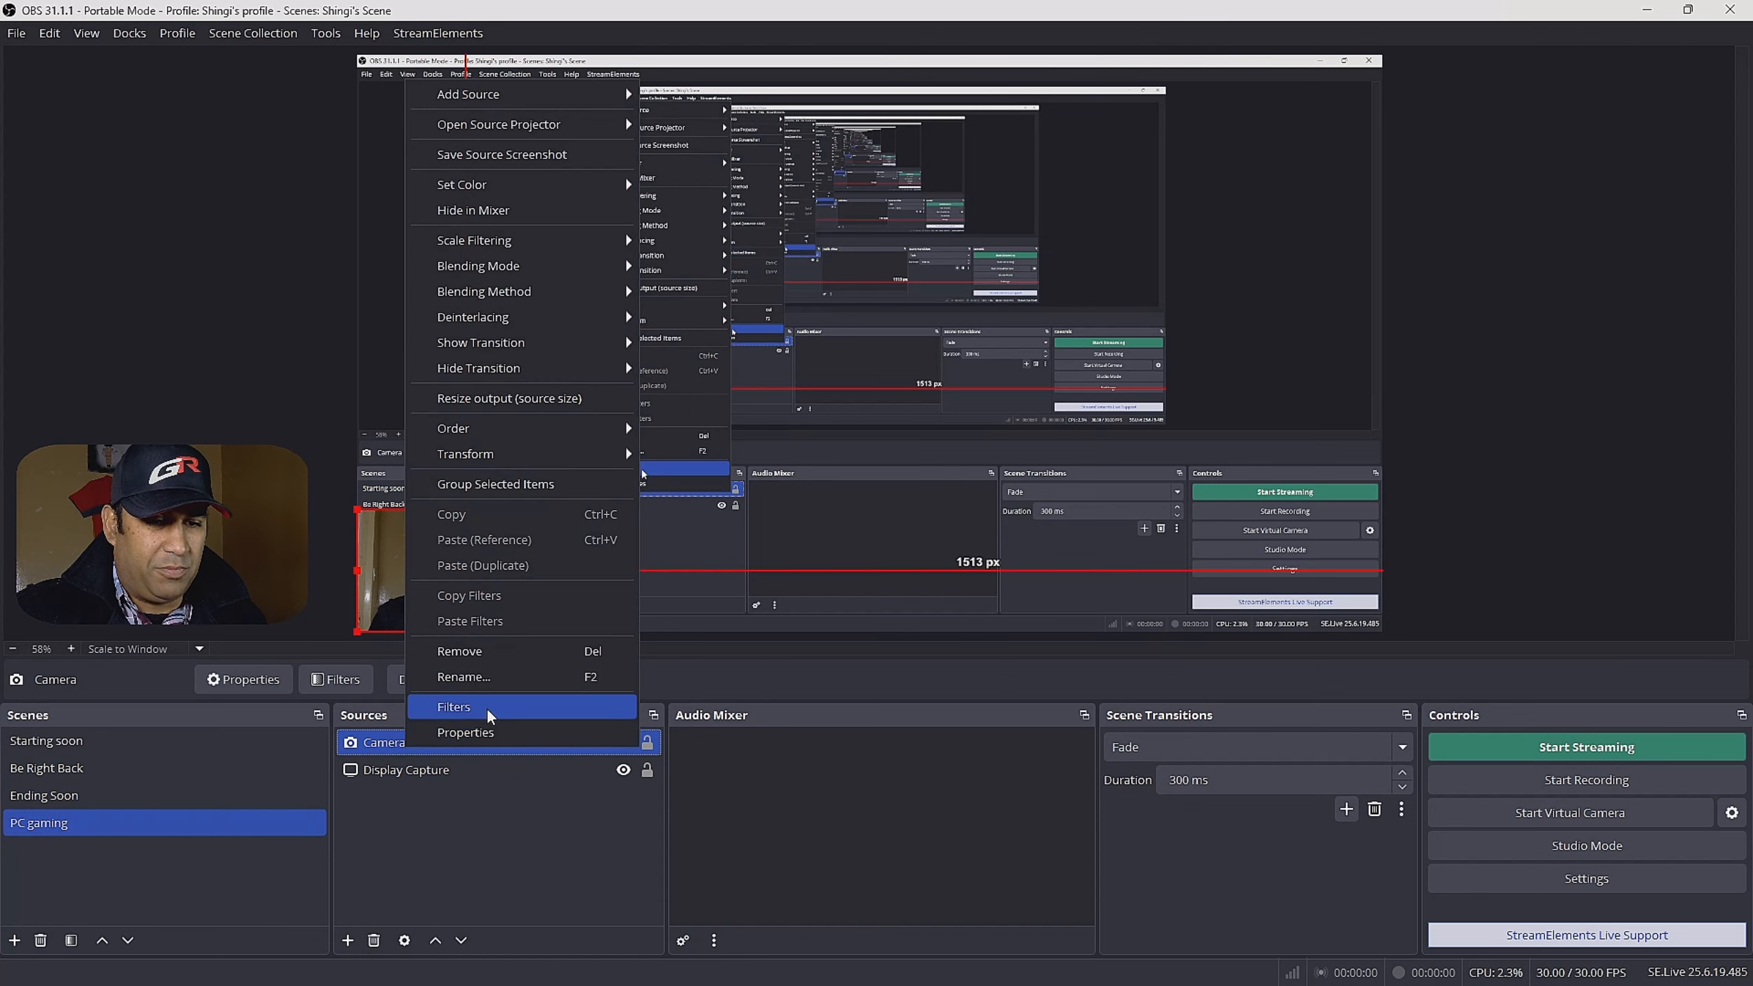
left_click(486, 707)
left_click(497, 802)
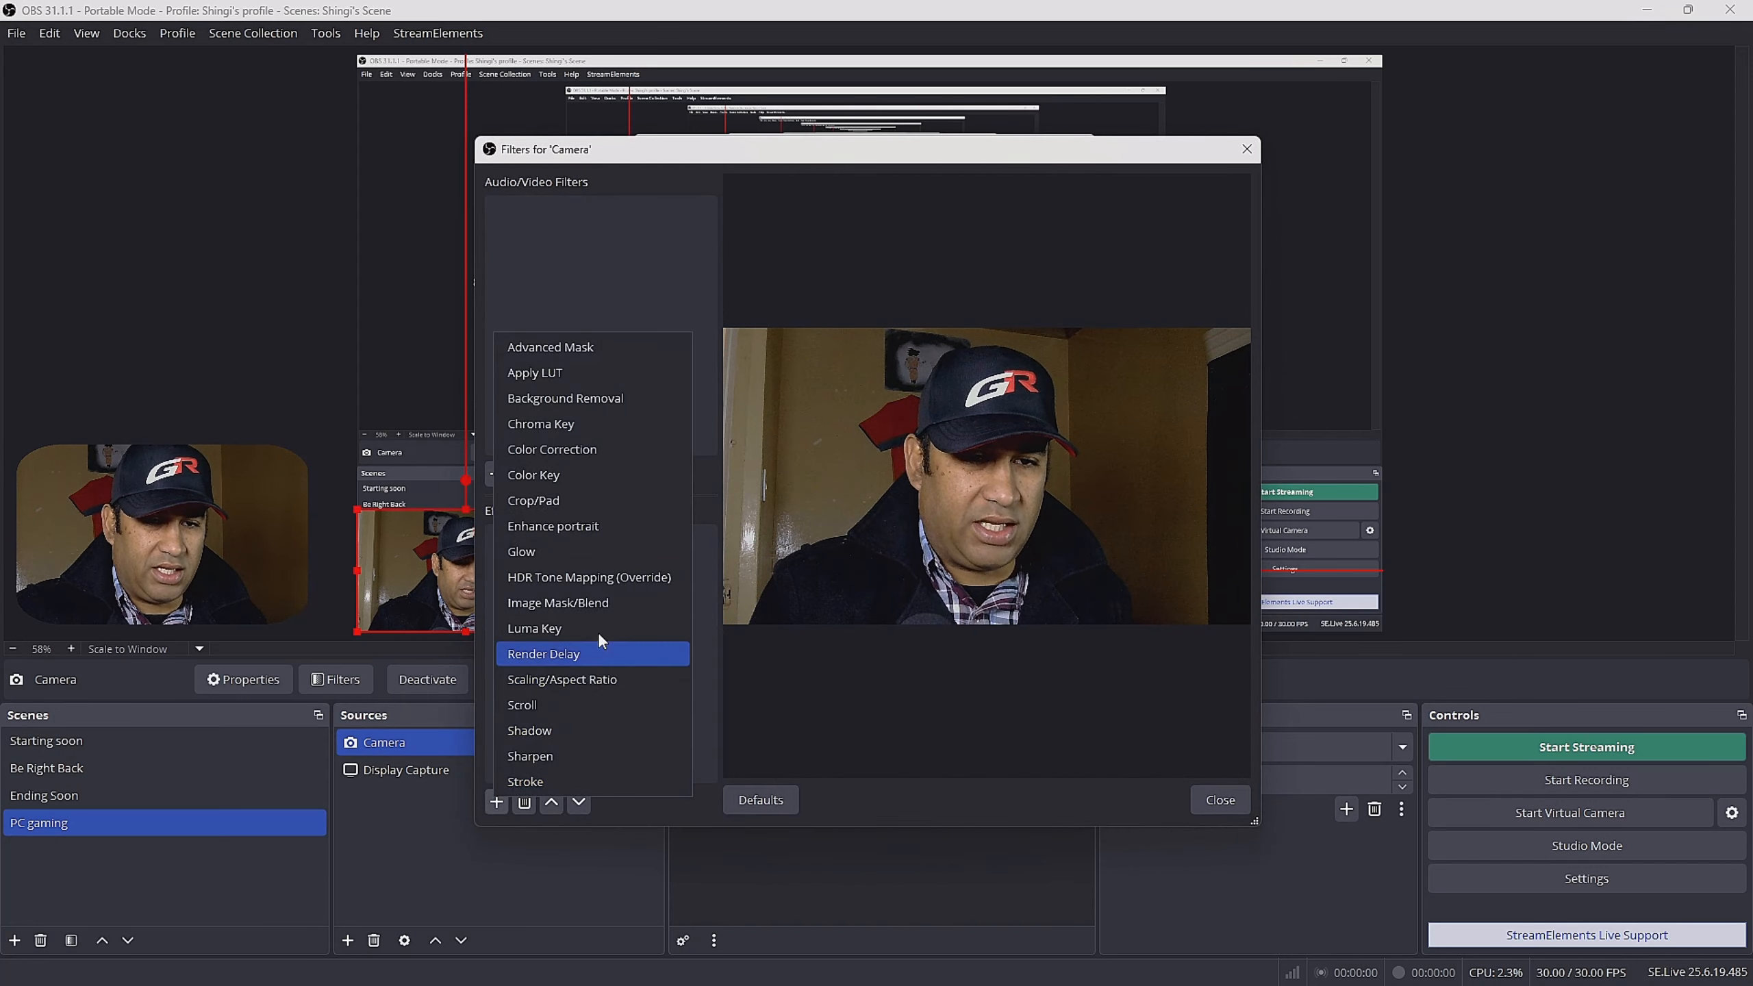
left_click(575, 351)
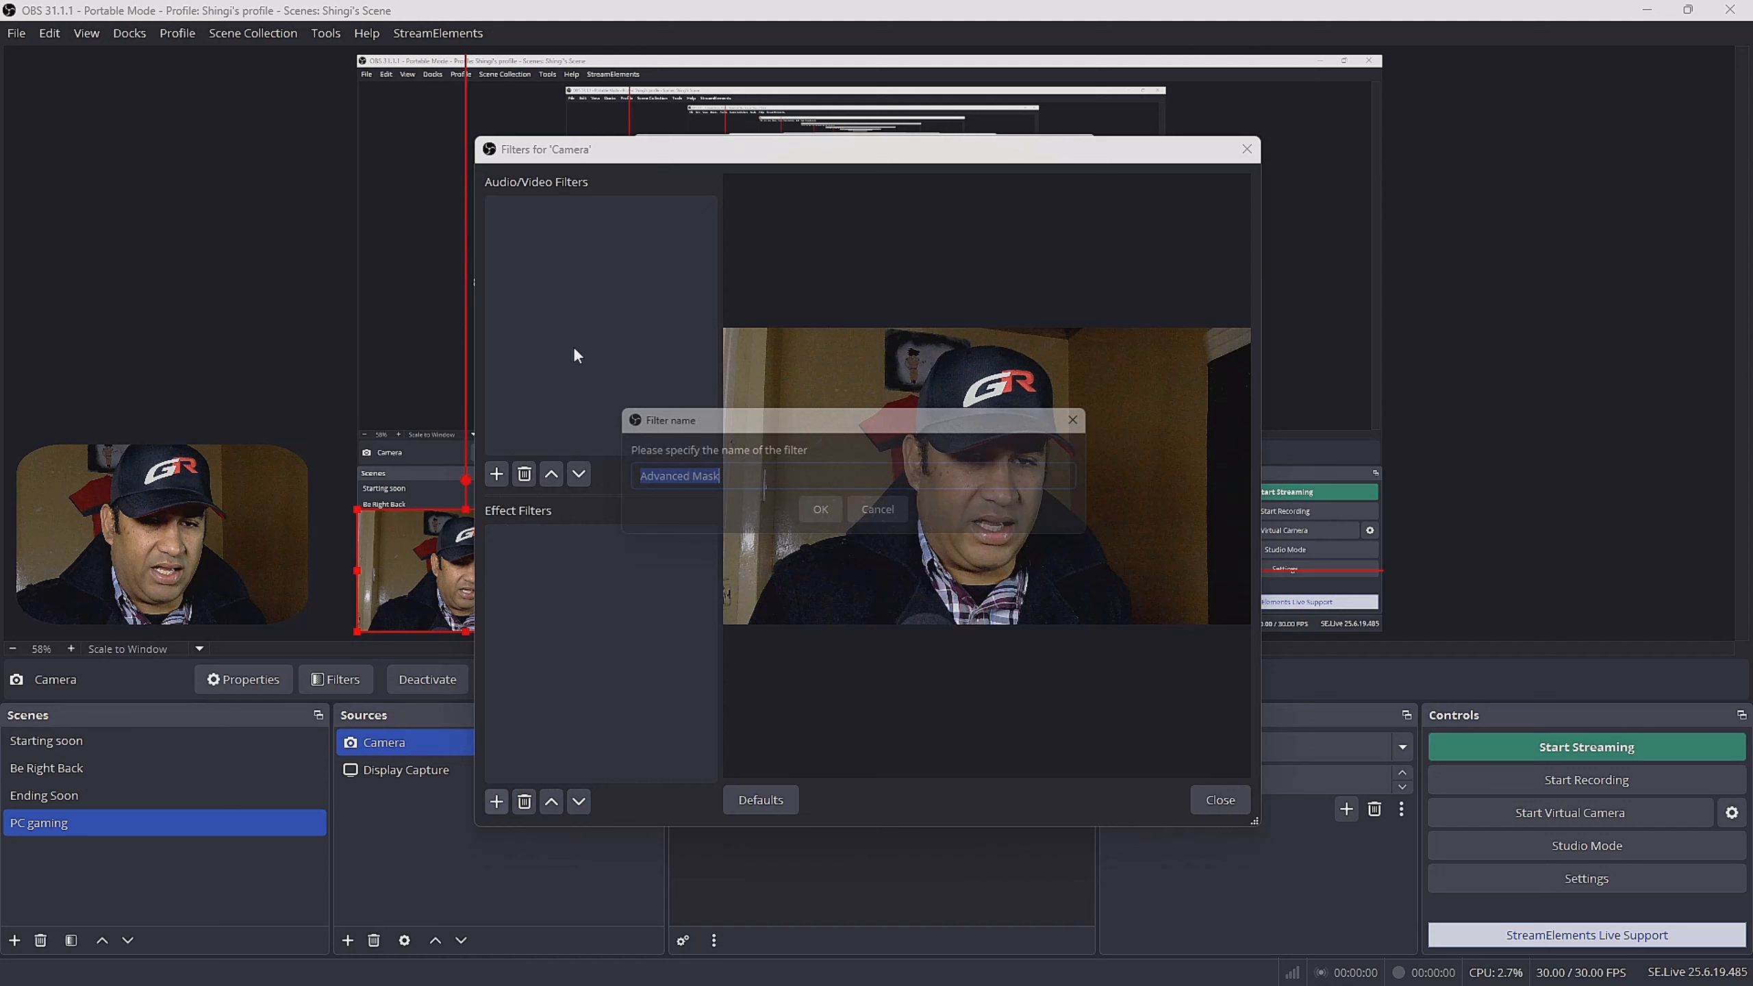
left_click(821, 511)
left_click(1146, 435)
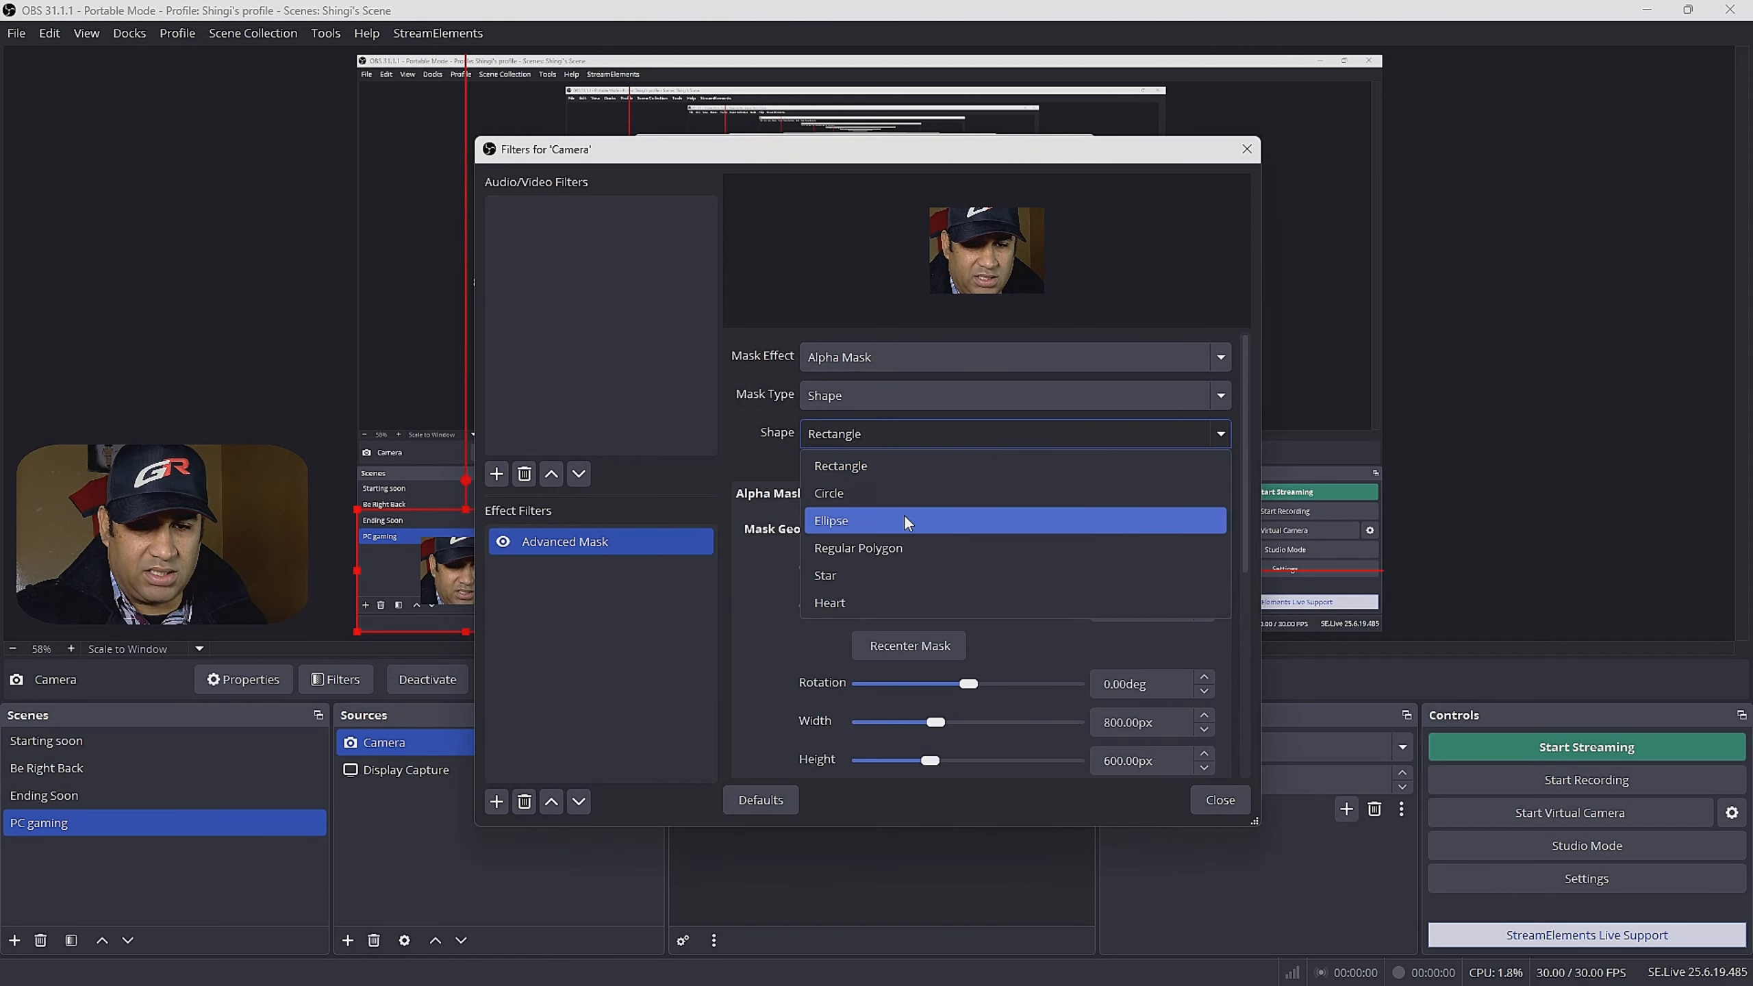
left_click(852, 496)
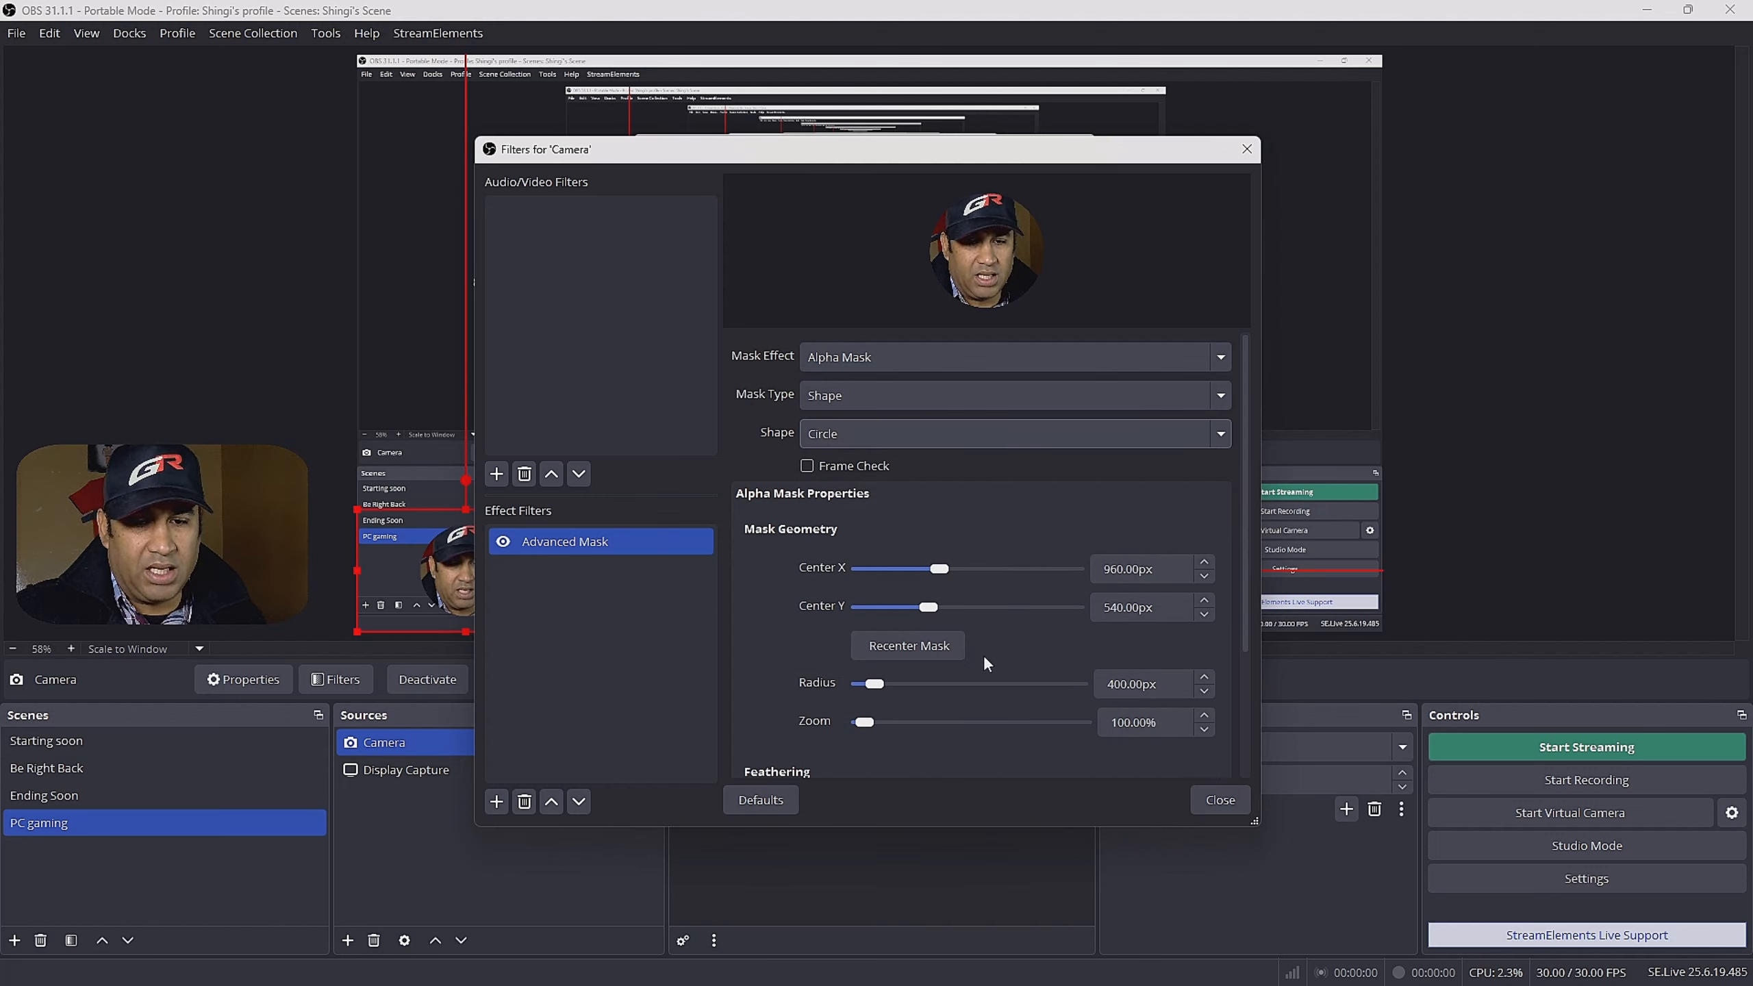
Set the Camera's circular mask radius to 725 px and apply Outer feathering of 104 px
left_click_drag(875, 683, 887, 684)
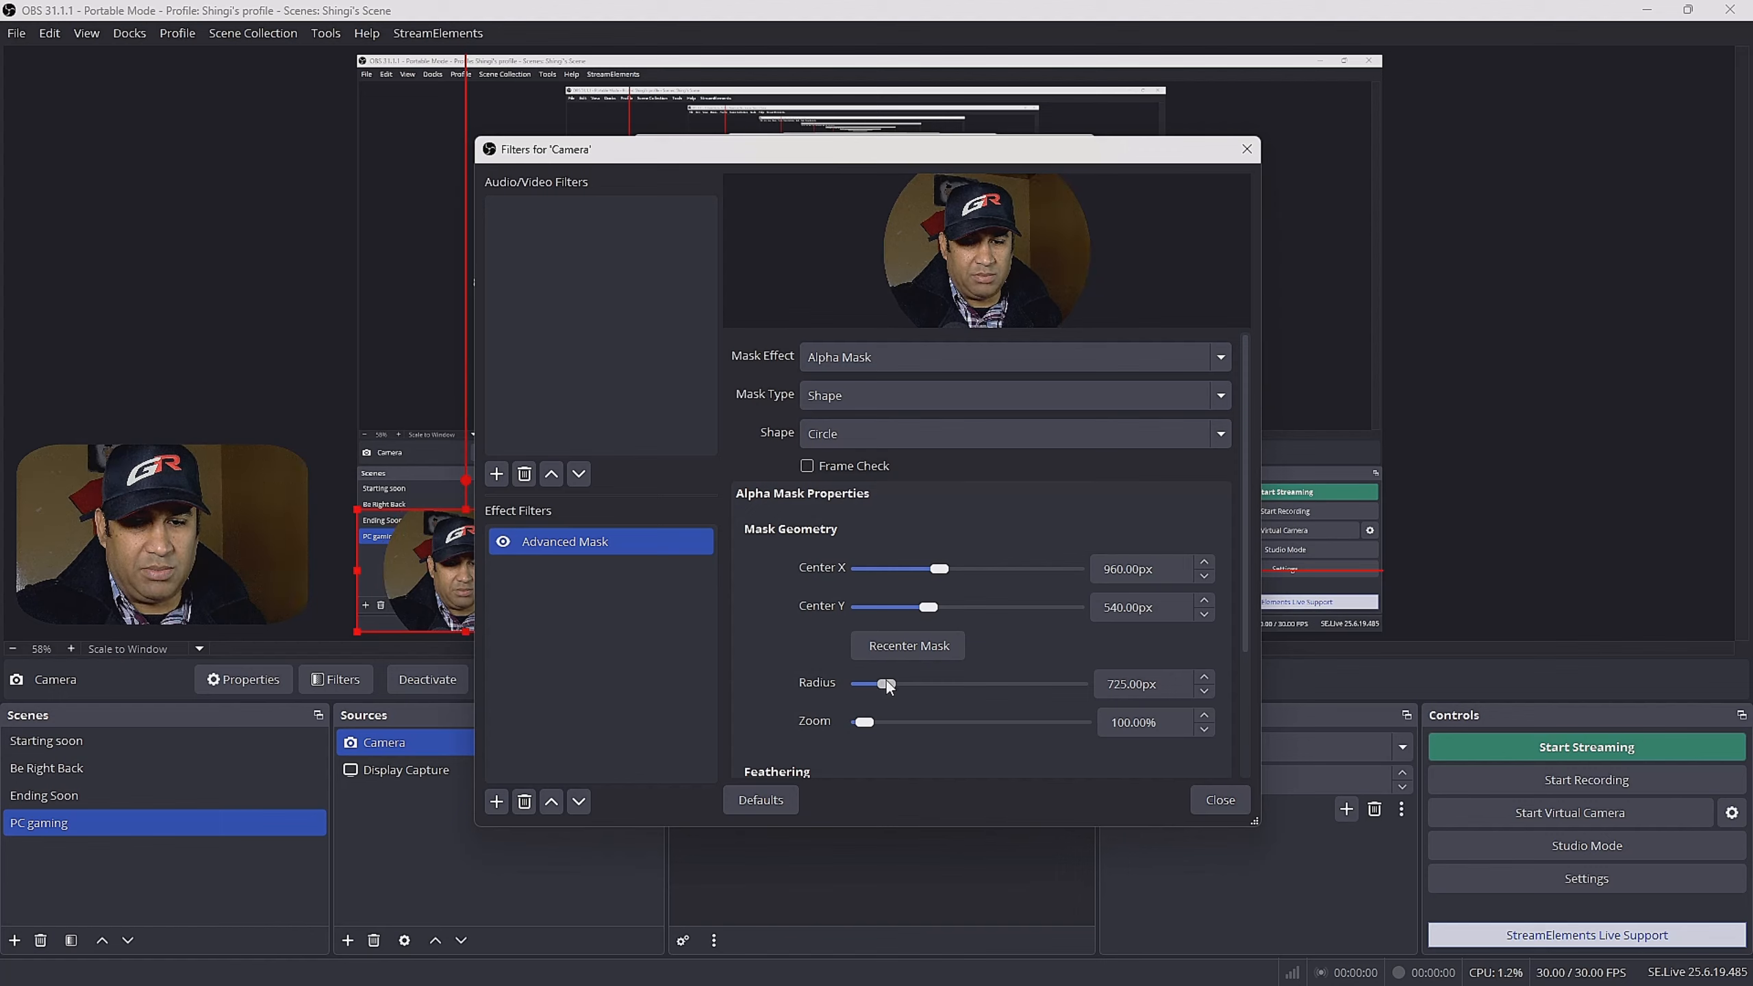
scroll(980, 684, "down", 3)
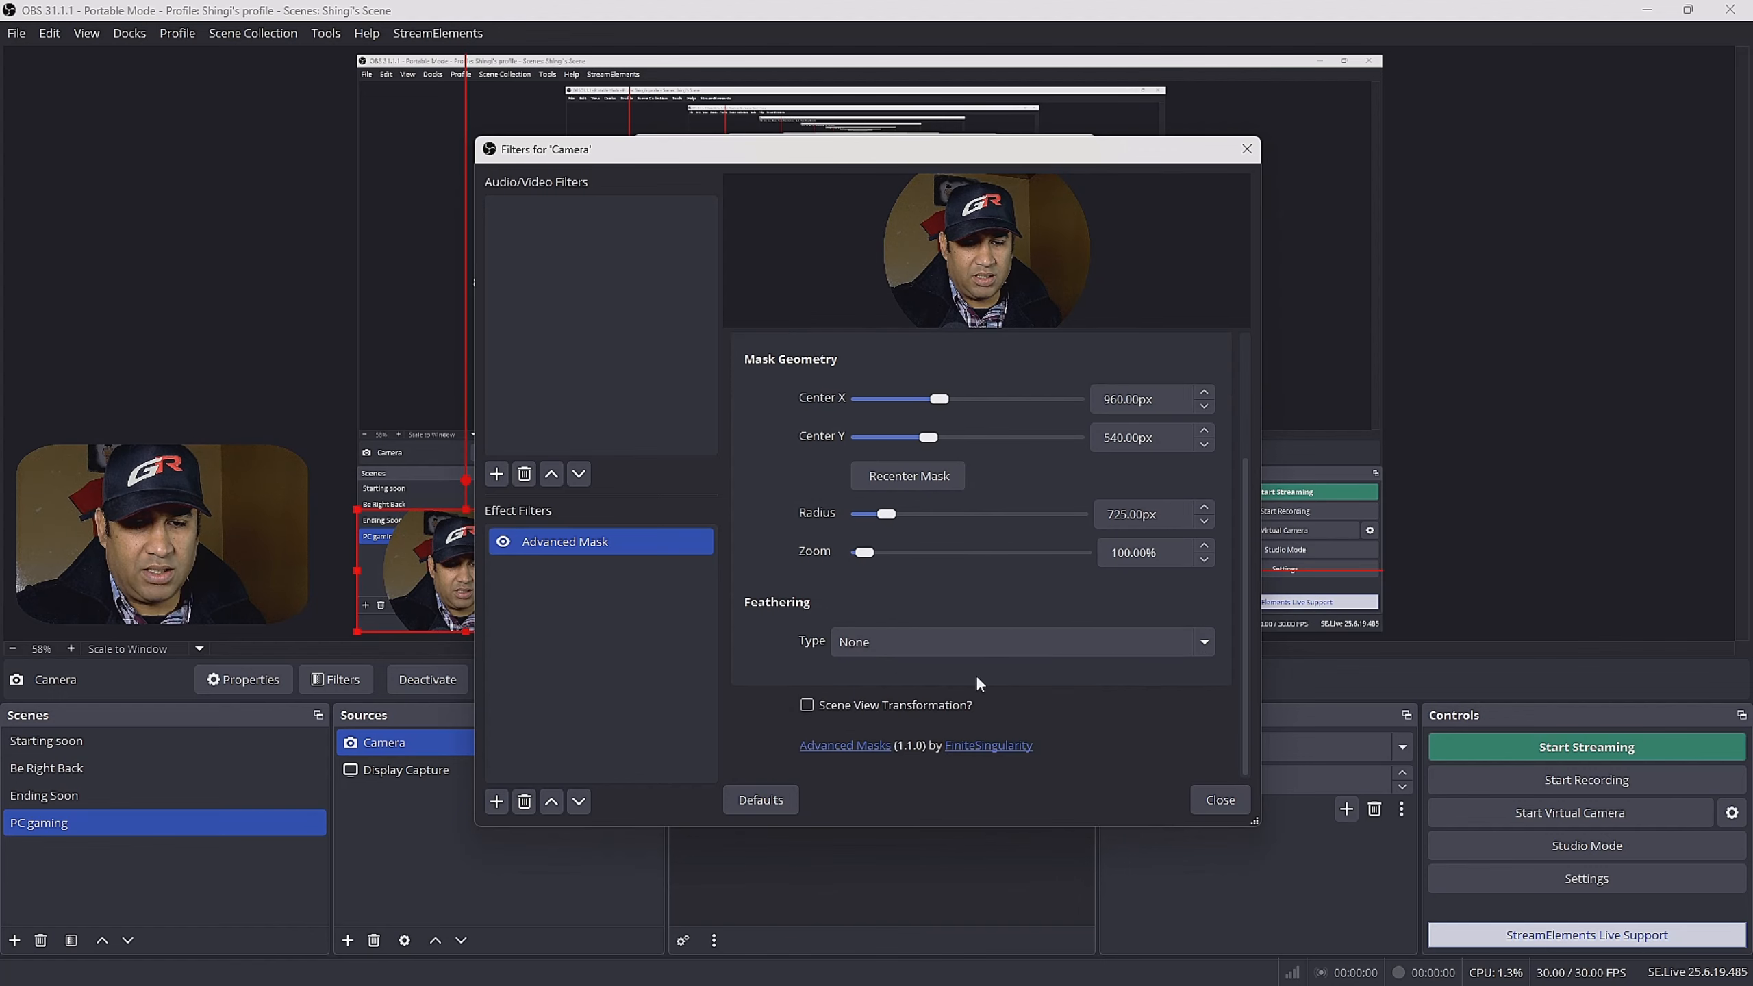
left_click(1037, 639)
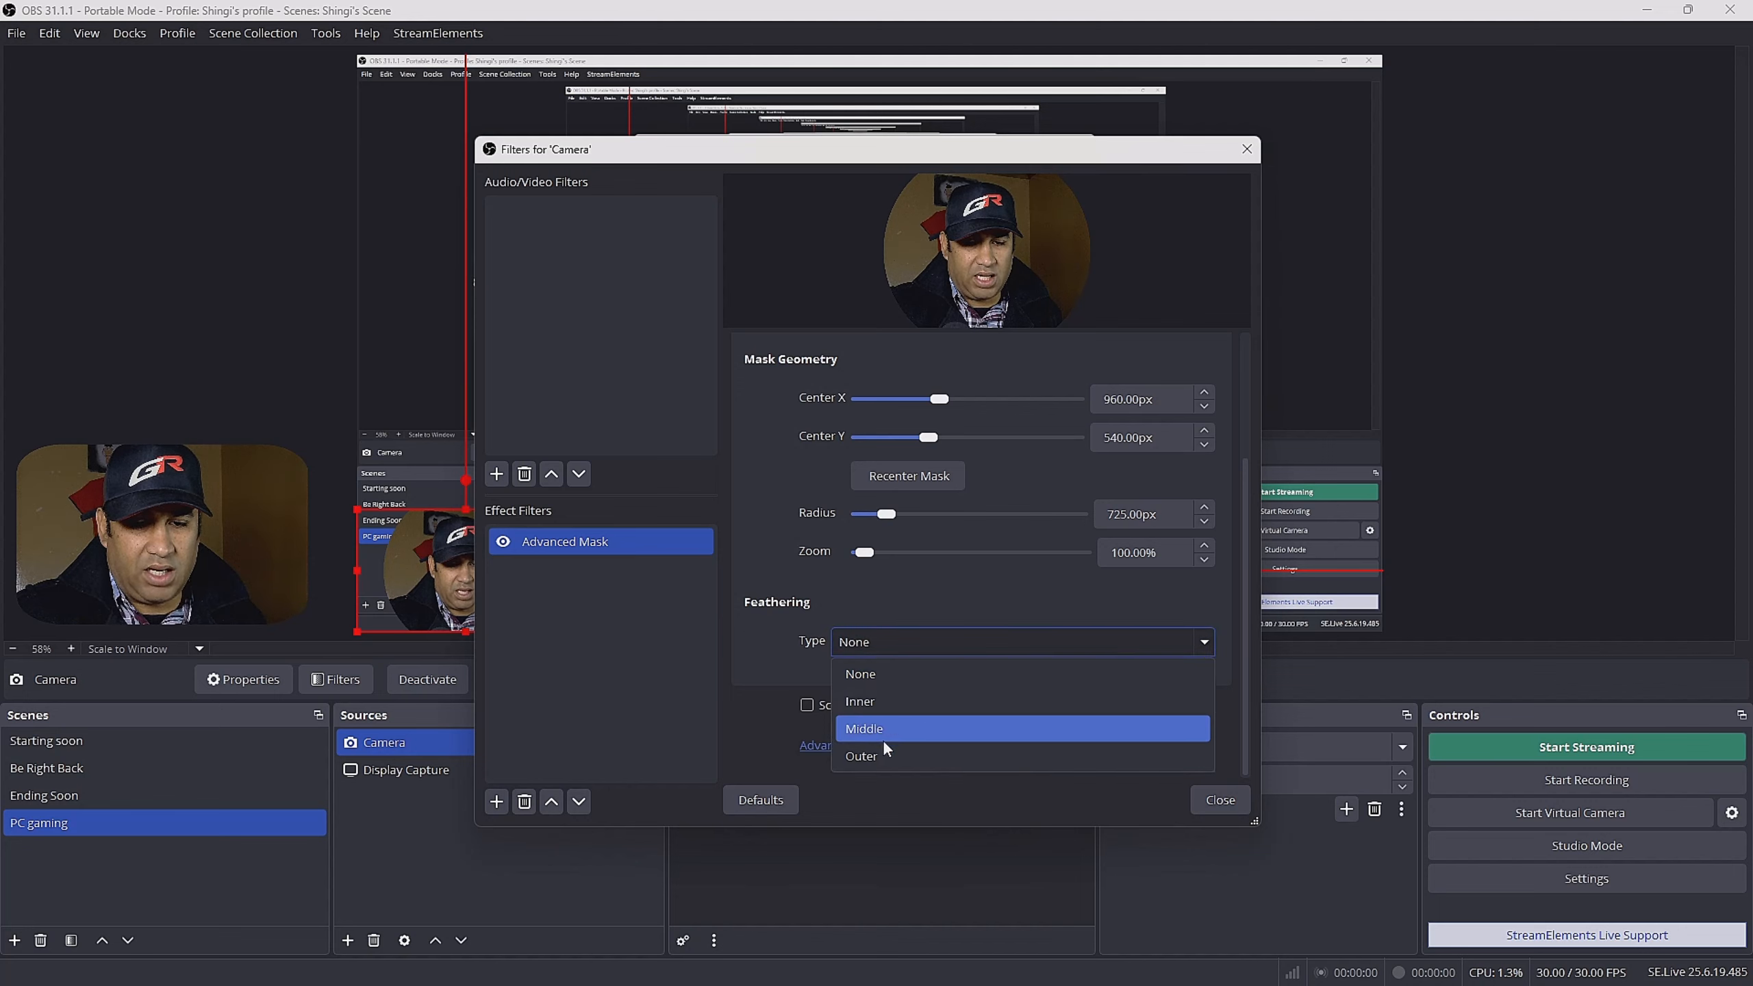
left_click(882, 751)
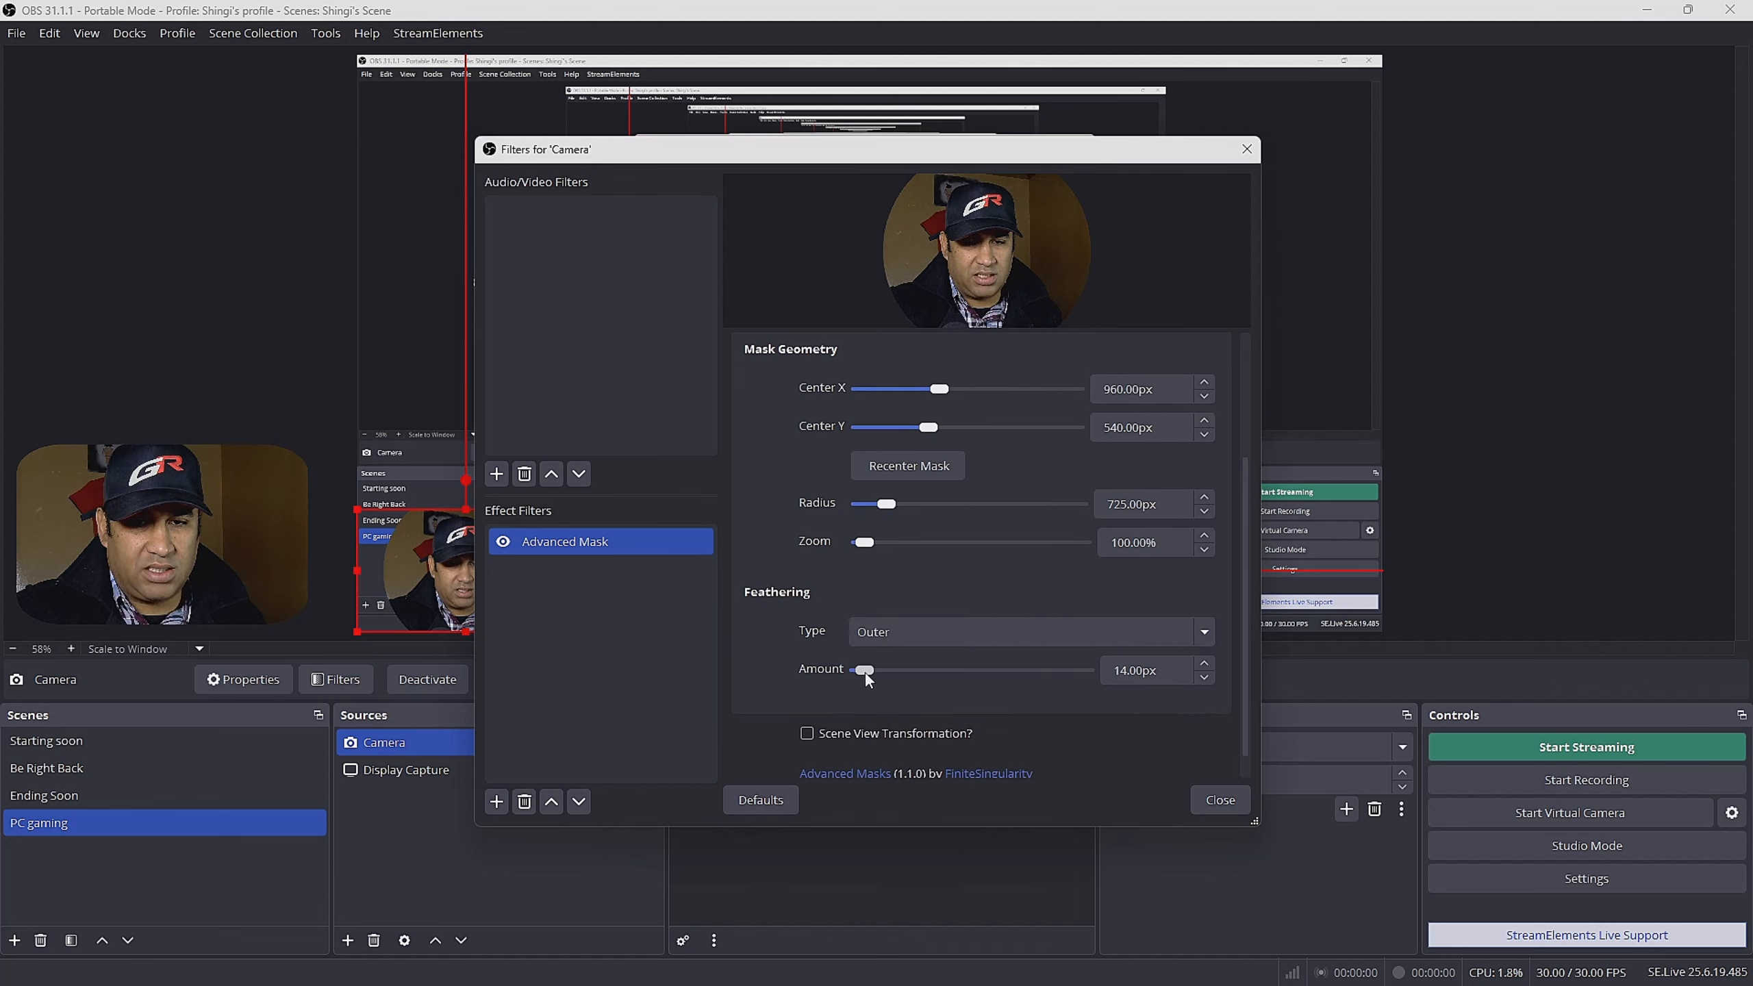
left_click_drag(863, 671, 907, 680)
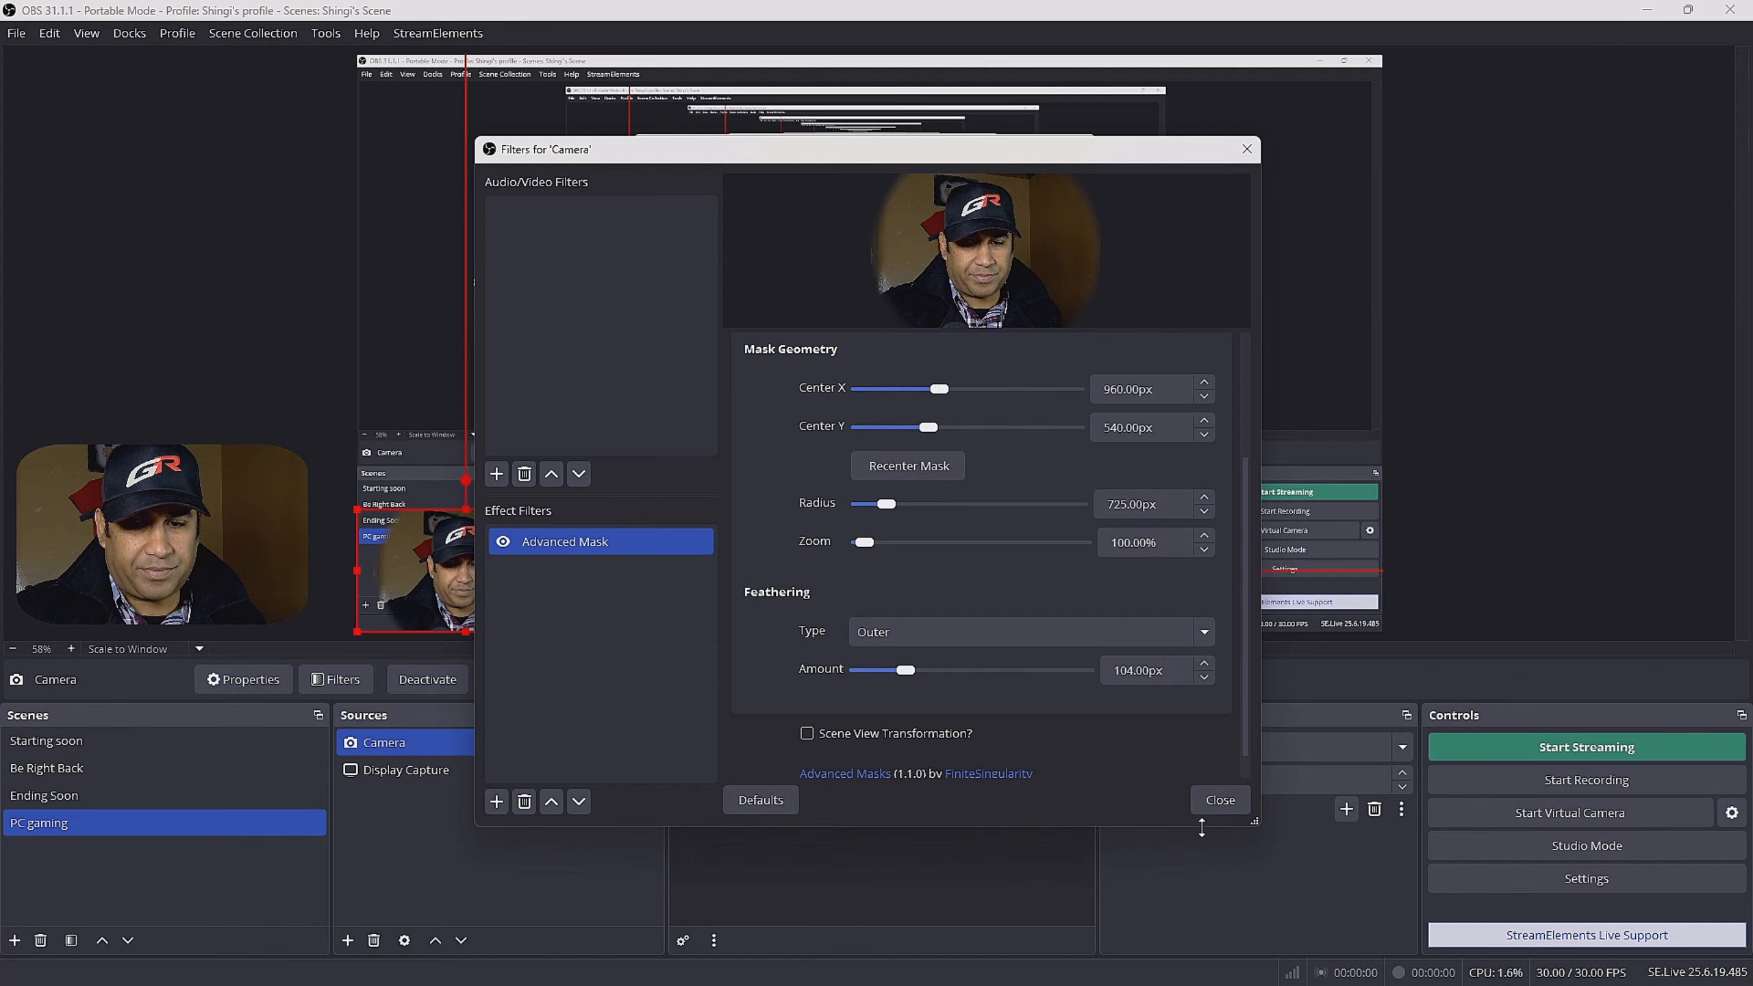
left_click(1221, 803)
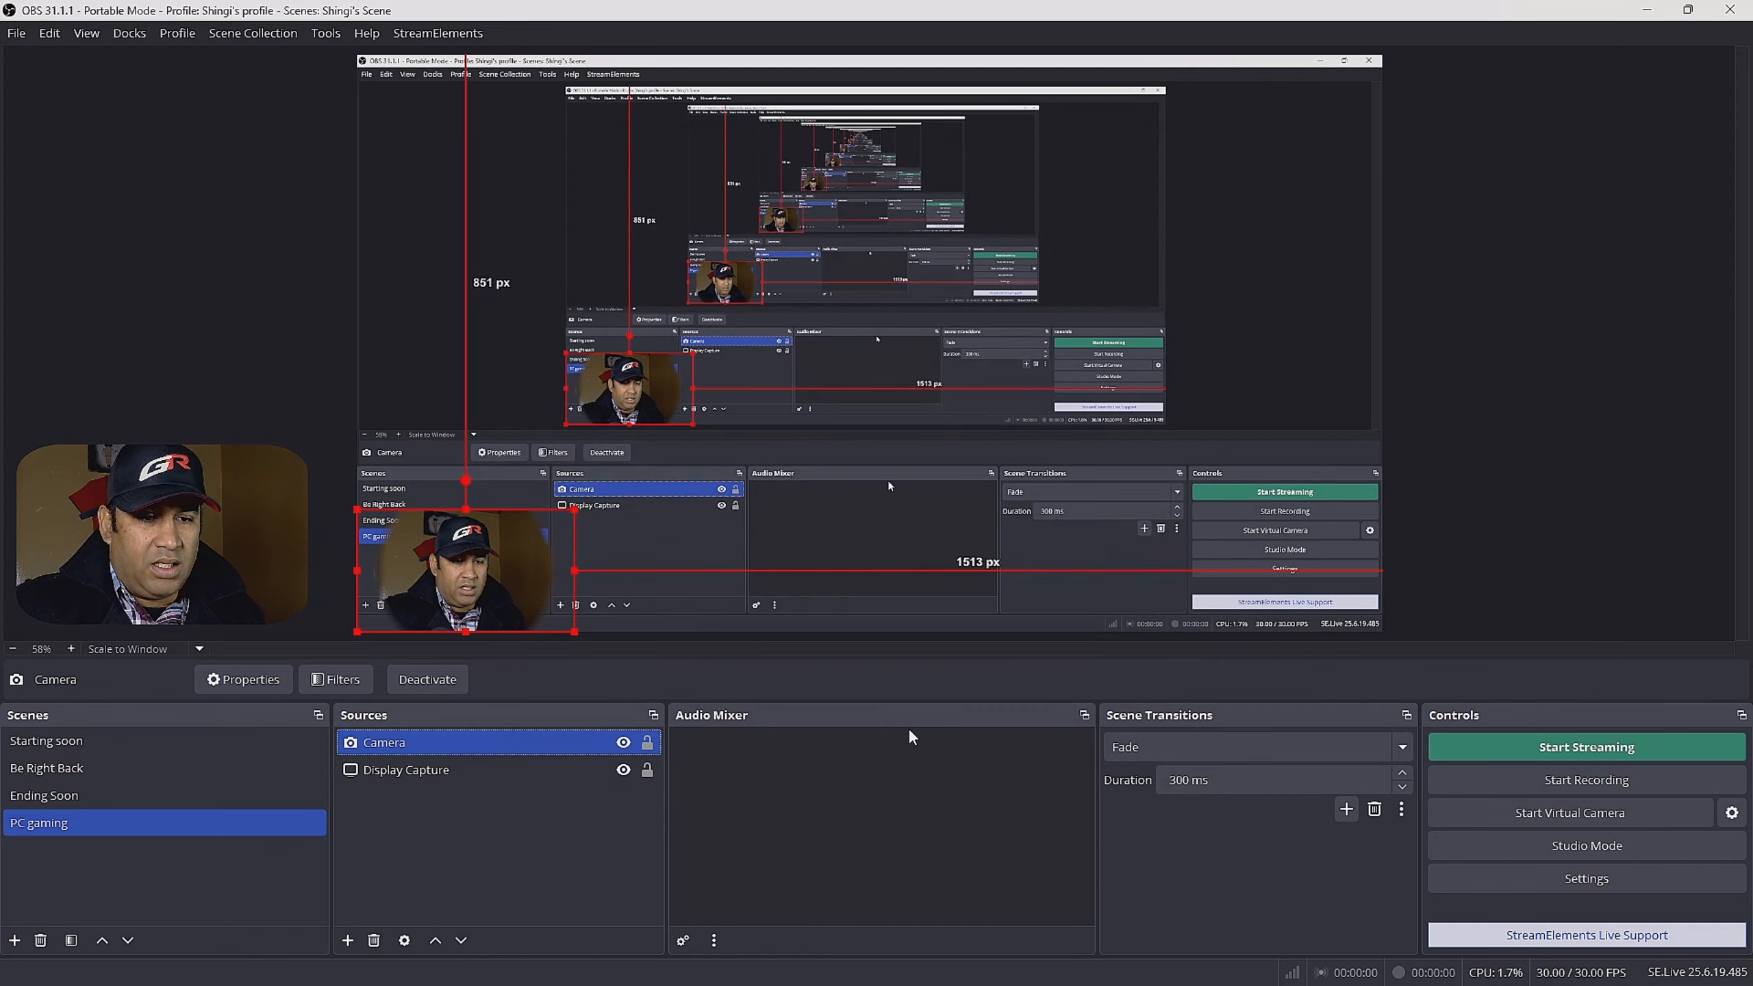
left_click(481, 298)
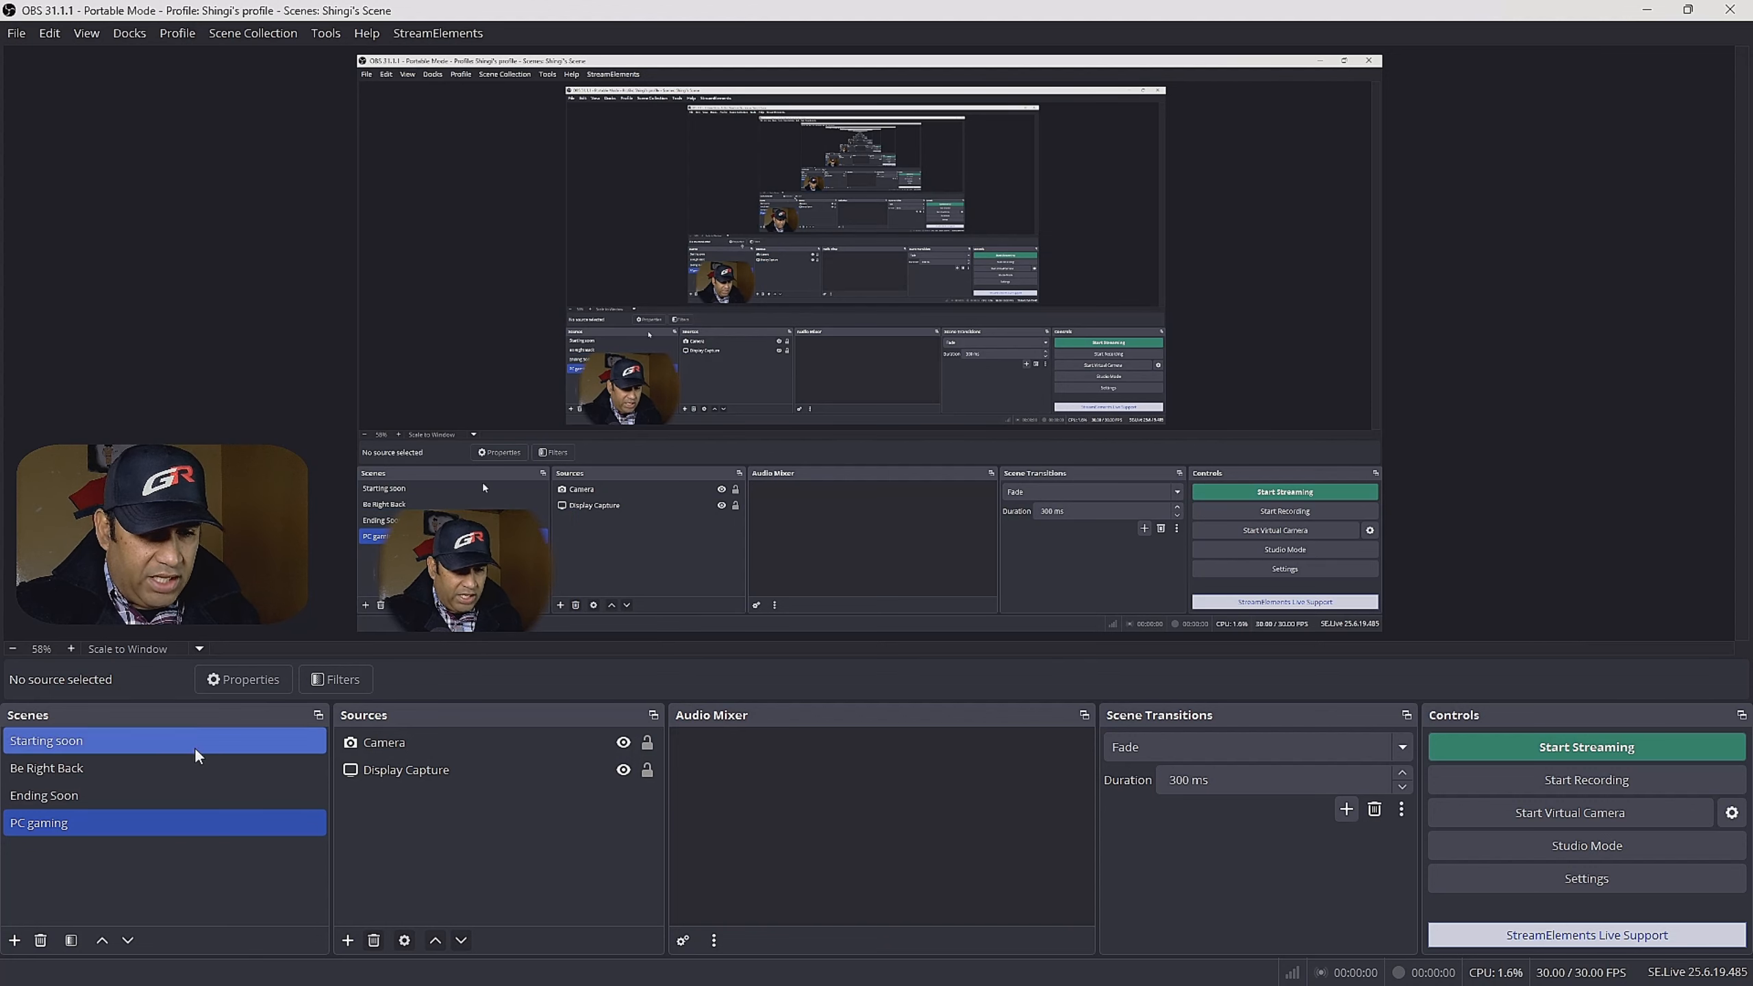
left_click(429, 740)
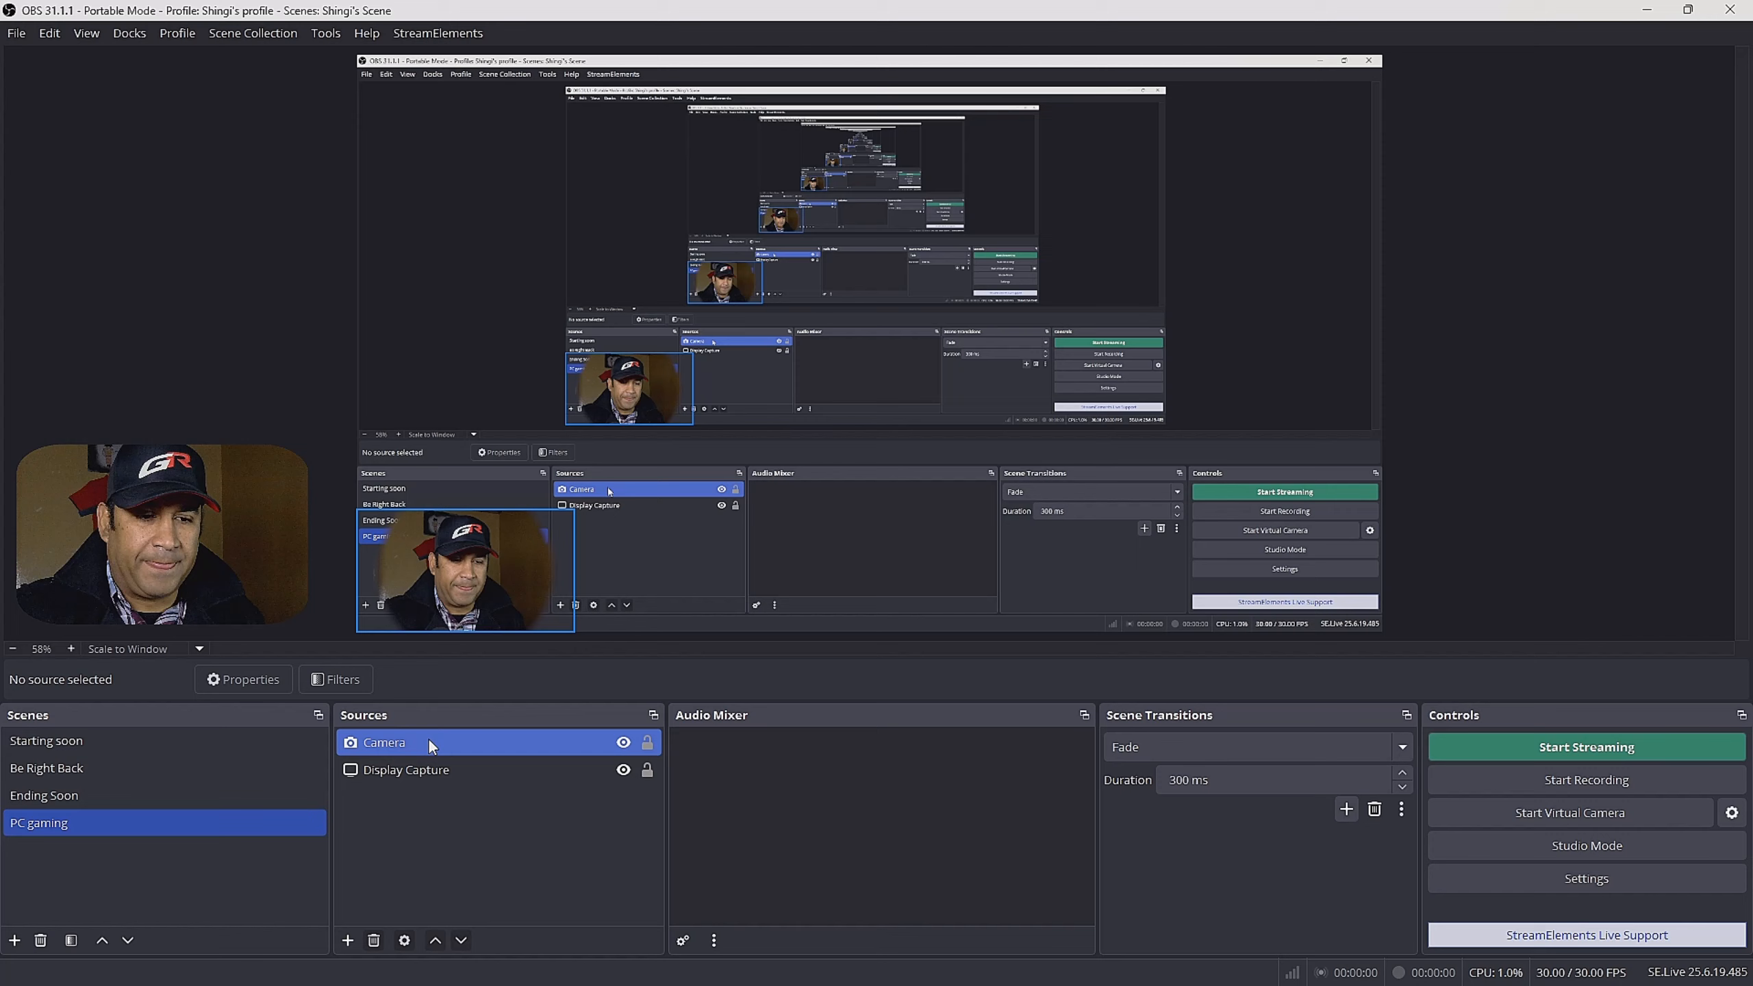
left_click(445, 768)
left_click(447, 828)
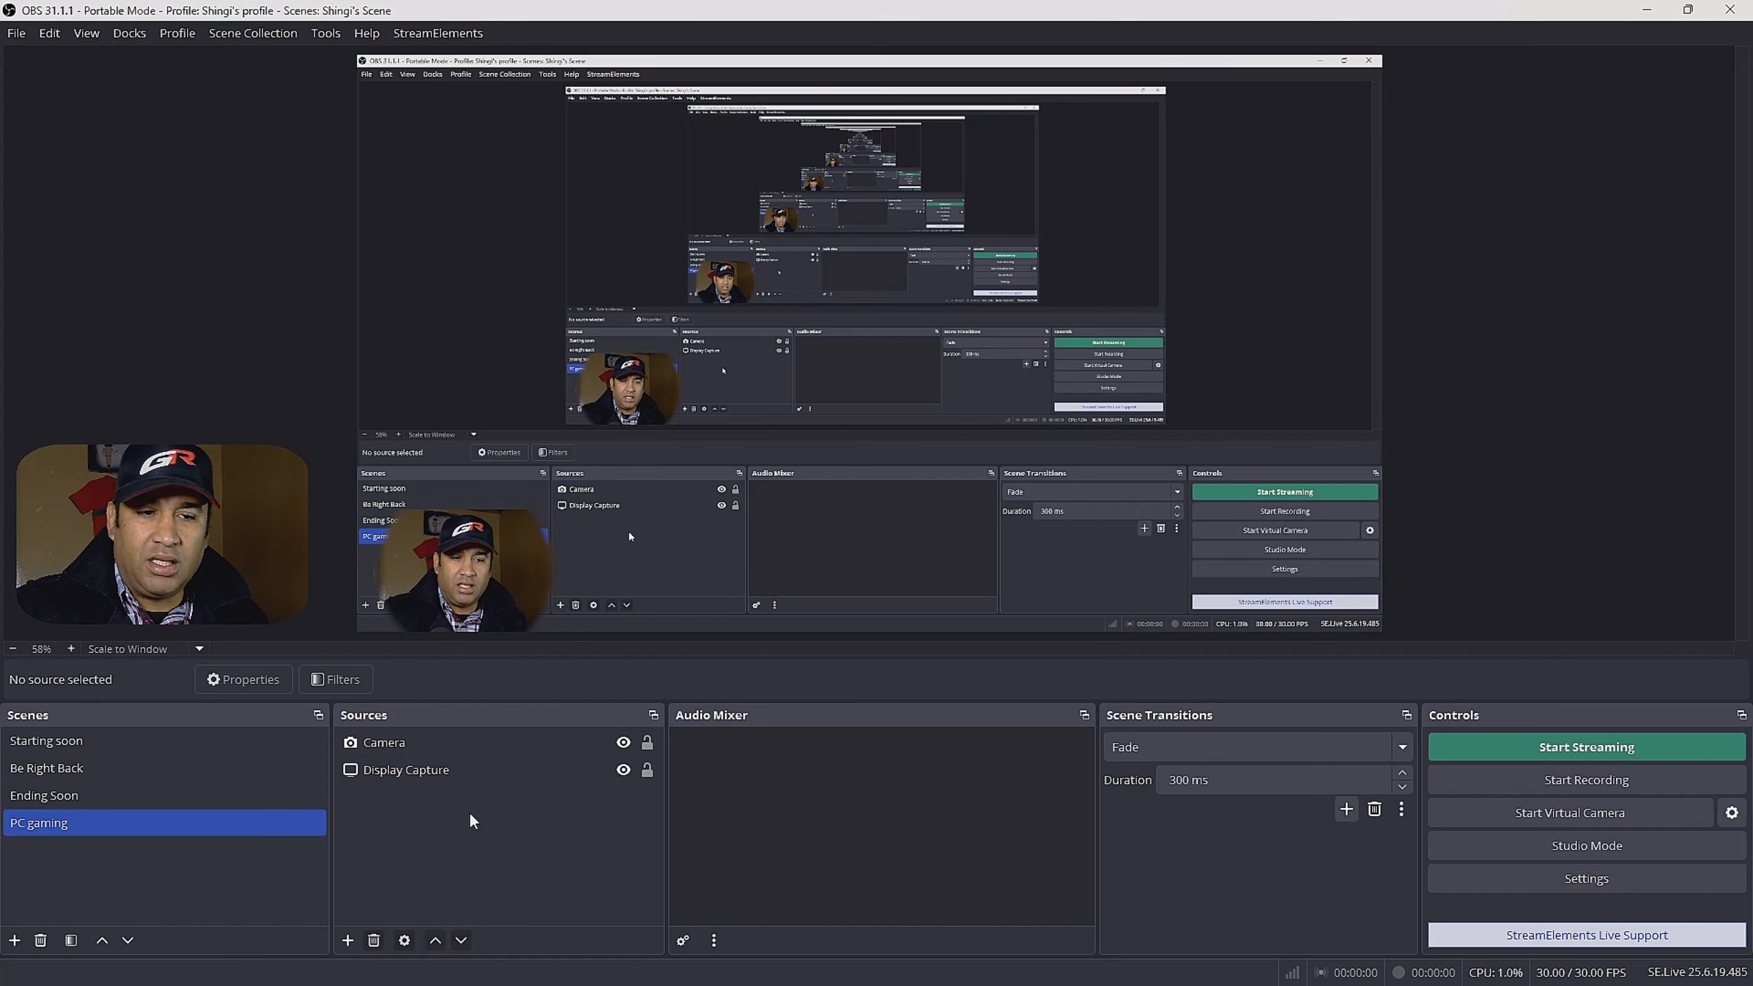
Set the radius of the Camera's Advanced Mask filter to 500 px and its feathering amount to 124 px
left_click(411, 744)
right_click(411, 745)
left_click(457, 708)
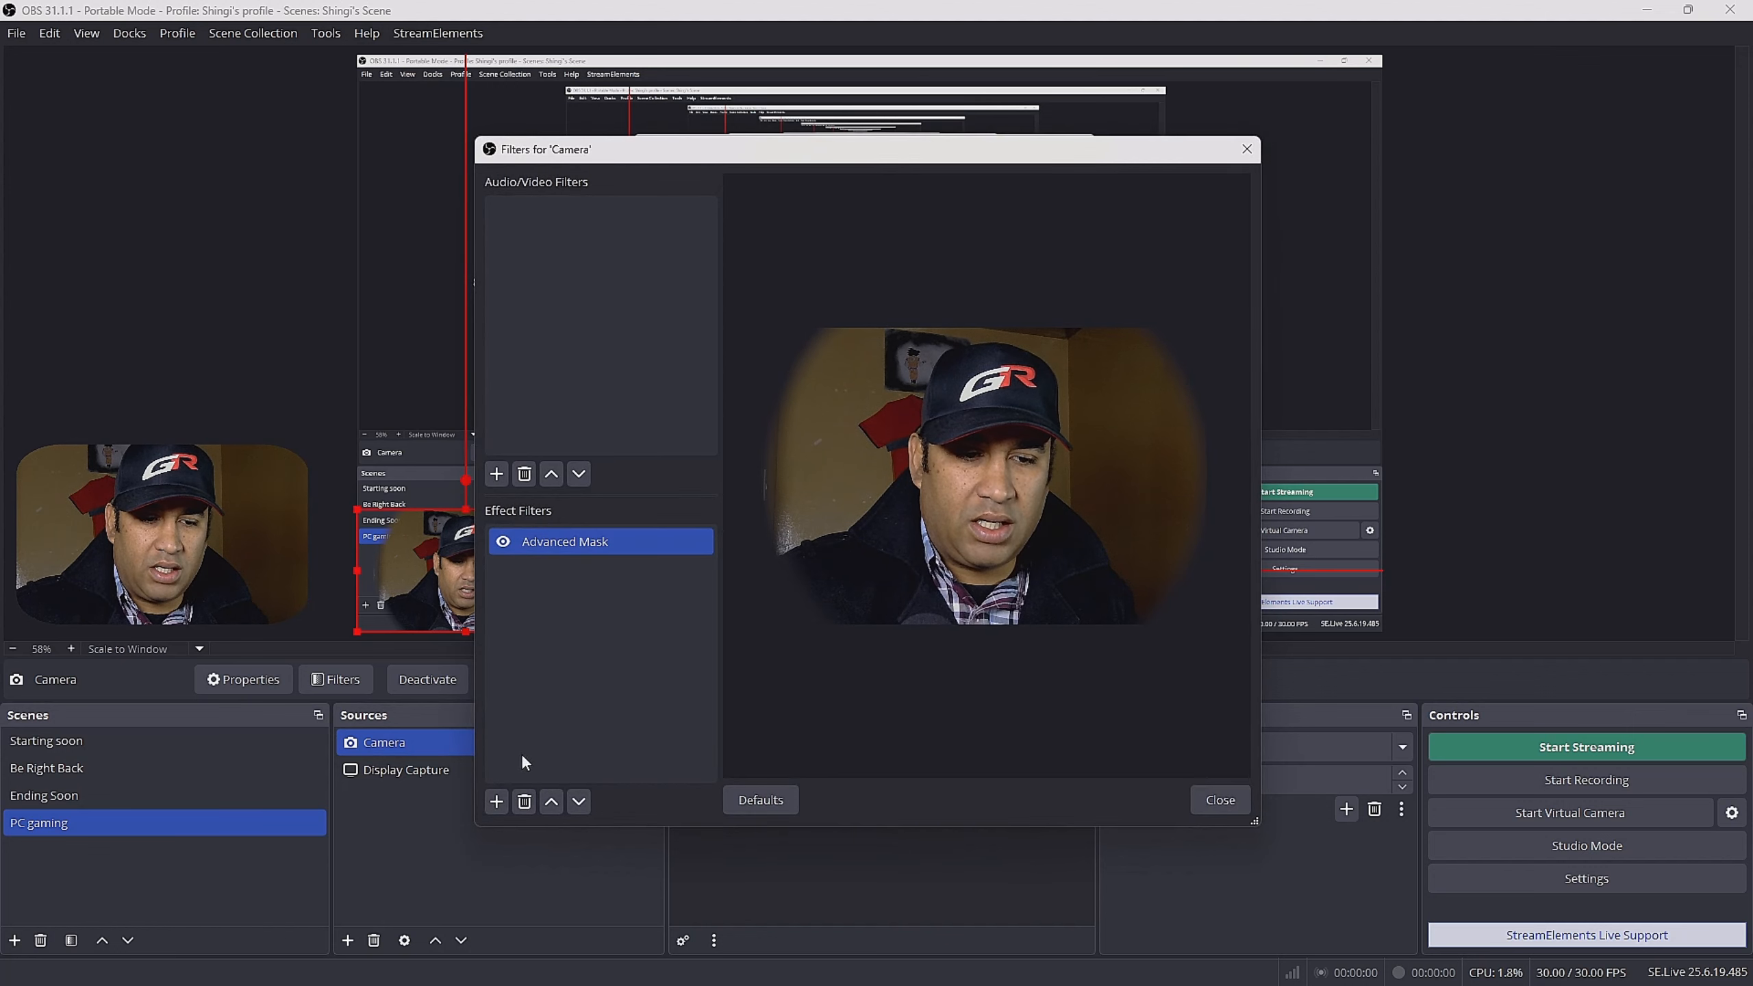
left_click(569, 544)
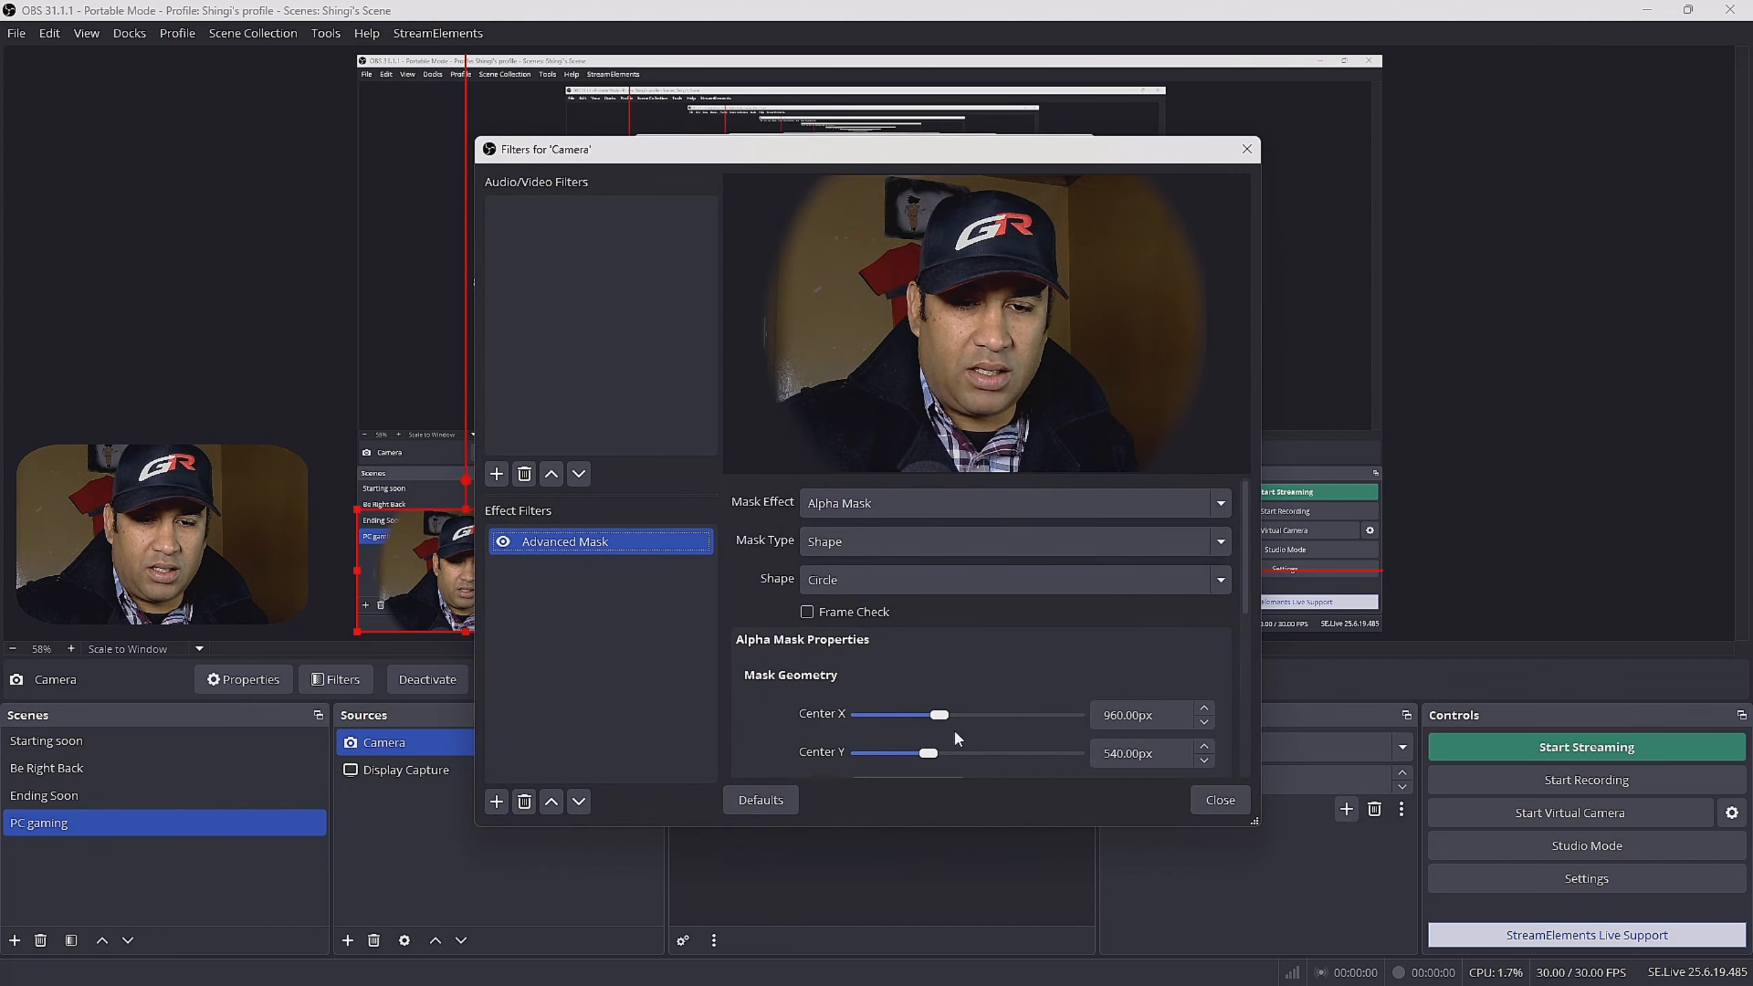
scroll(938, 705, "down", 3)
scroll(837, 705, "down", 2)
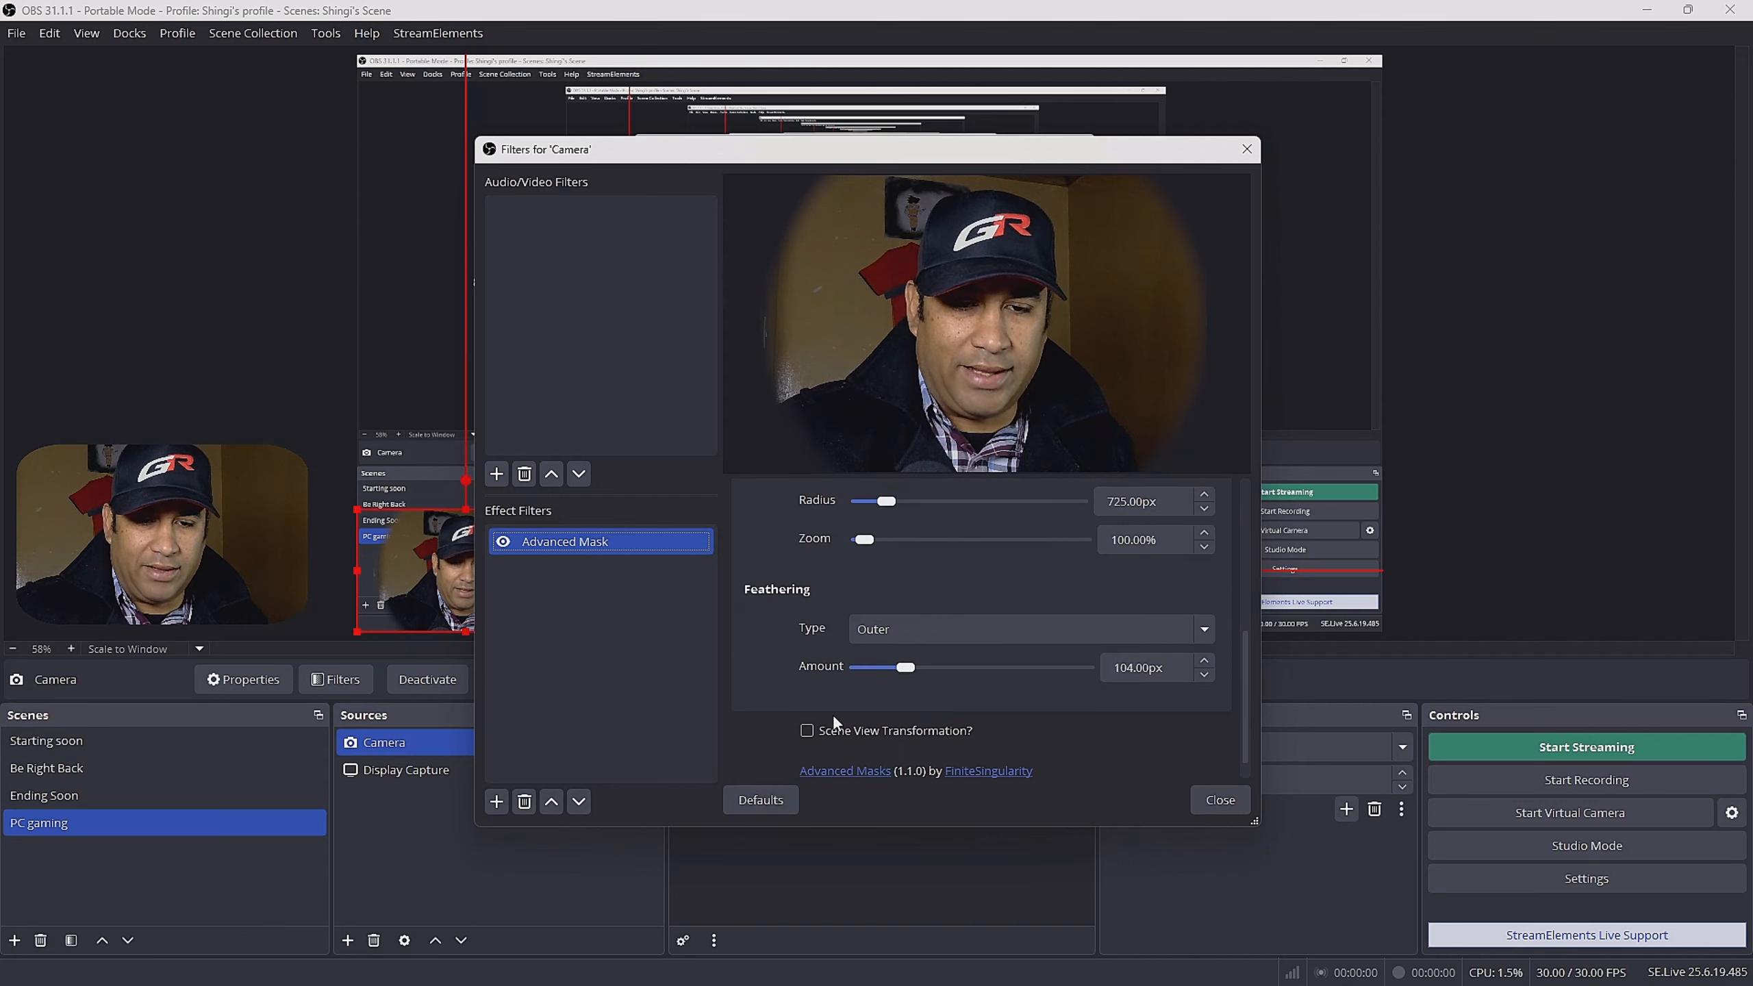
left_click_drag(905, 666, 875, 664)
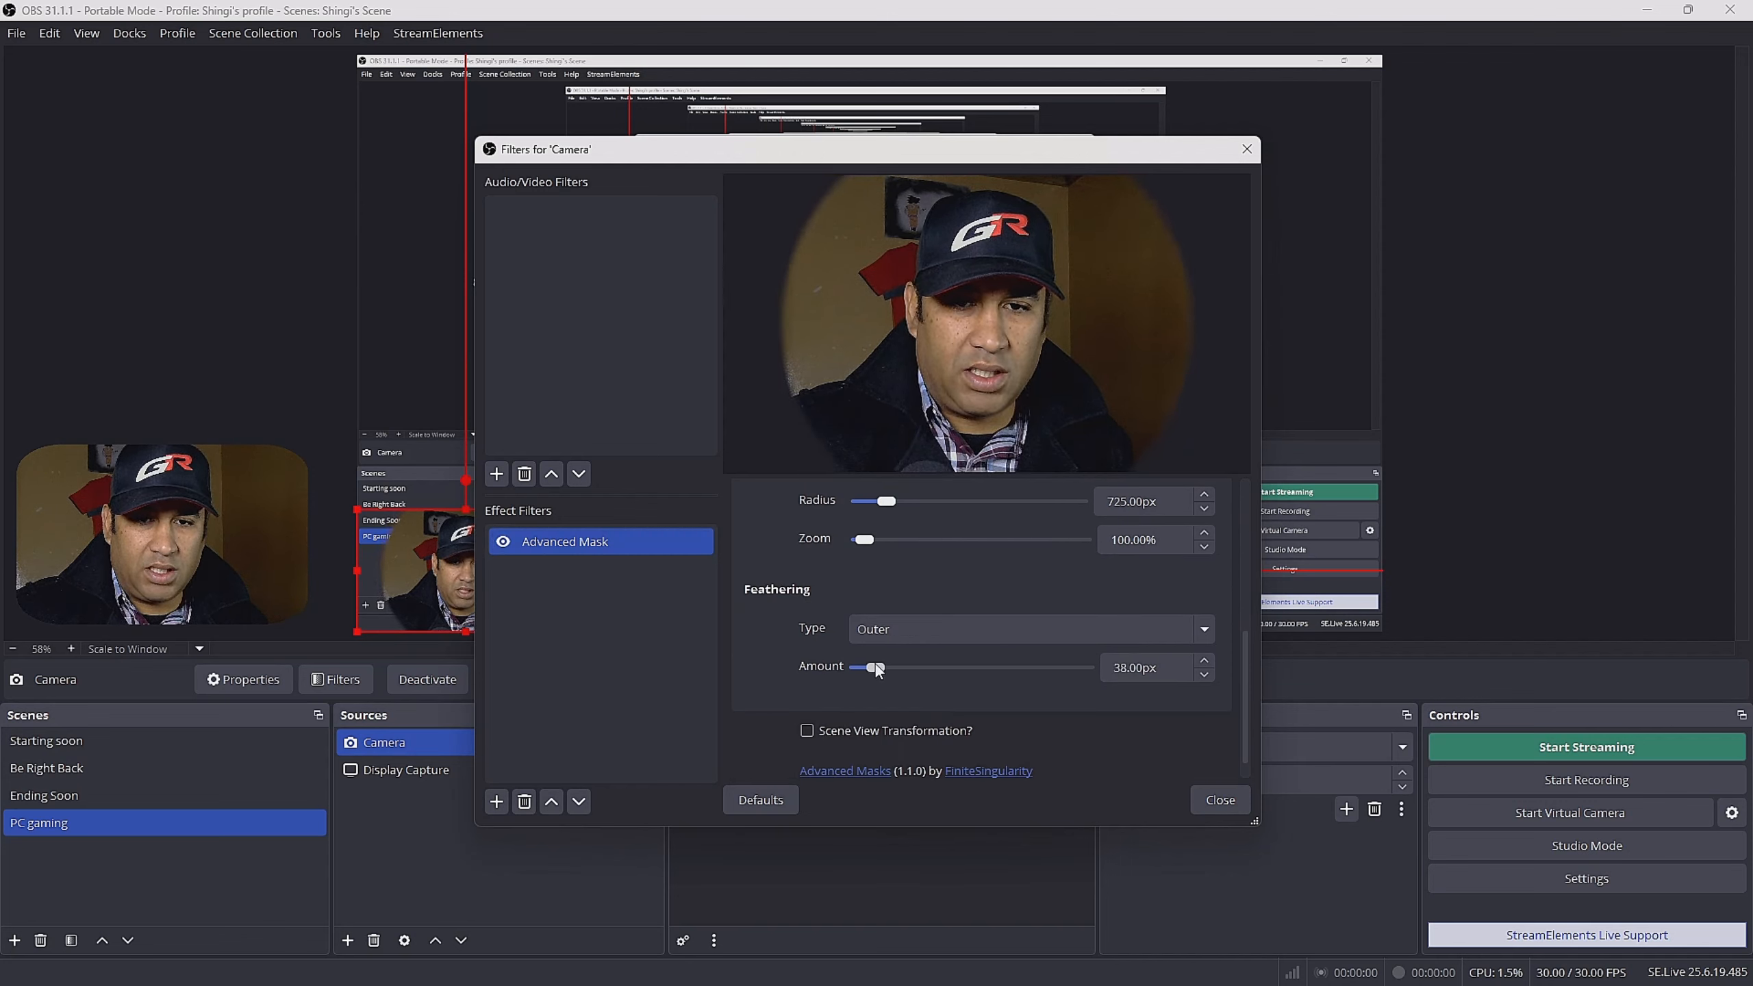
left_click_drag(882, 502, 880, 505)
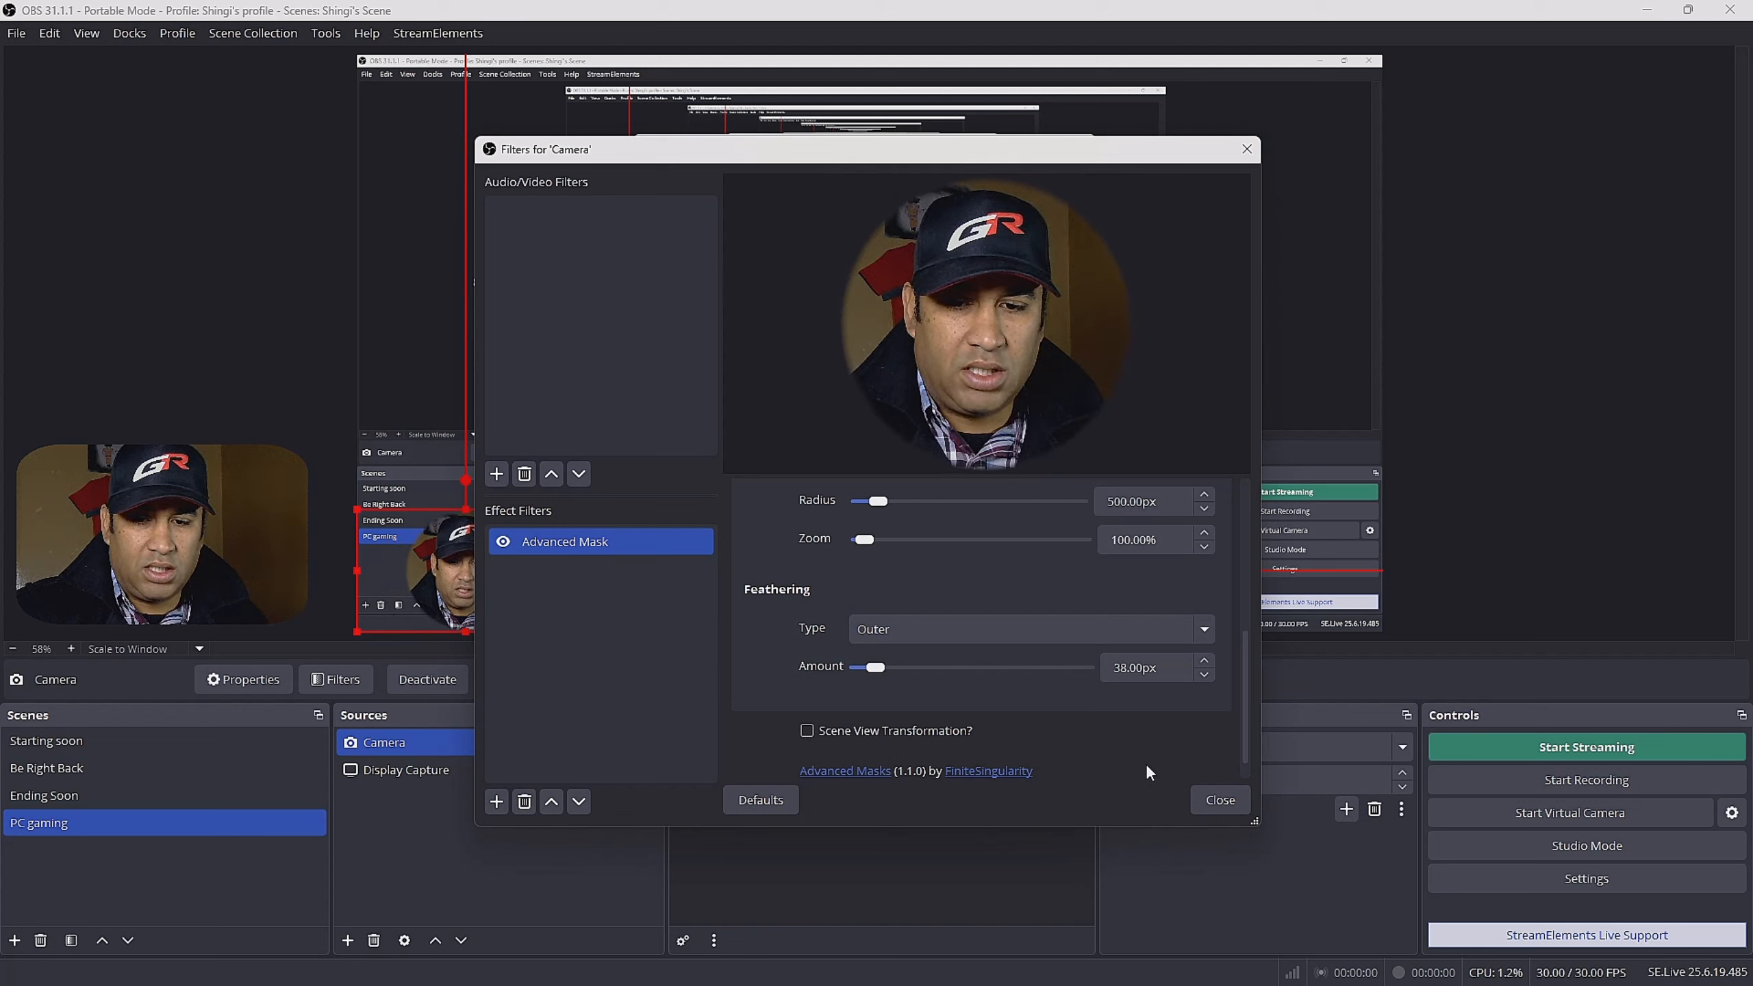
left_click_drag(880, 663, 915, 666)
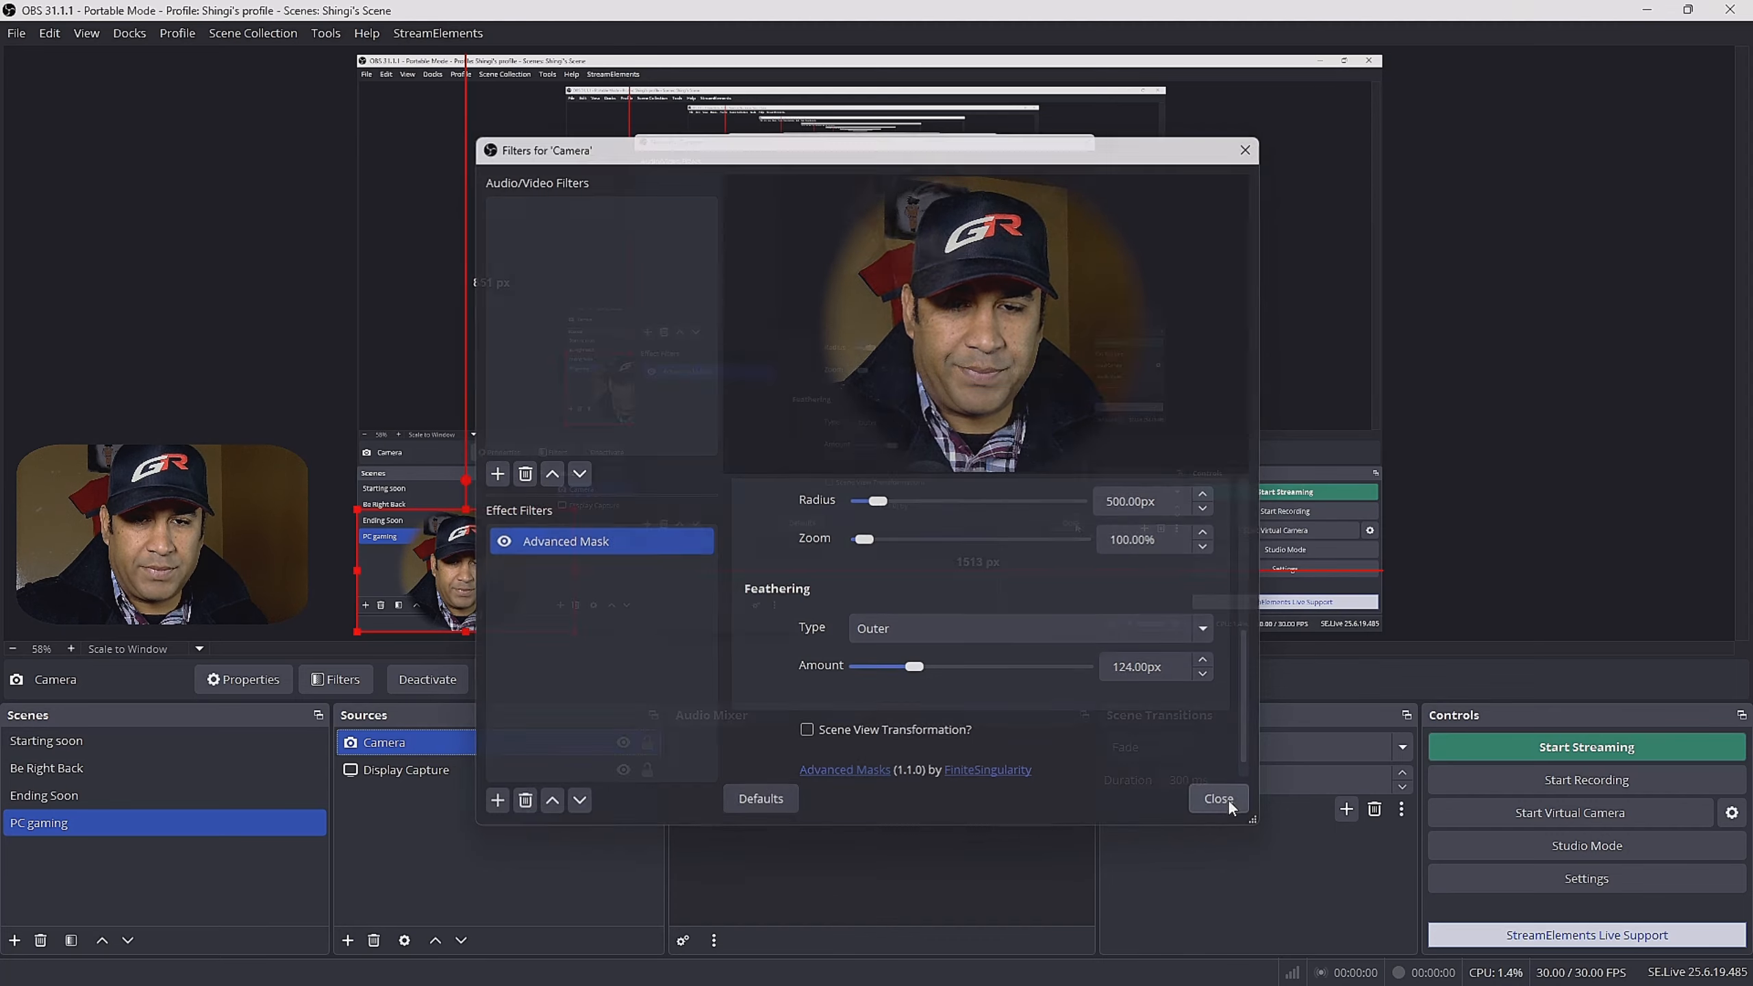
left_click(1221, 799)
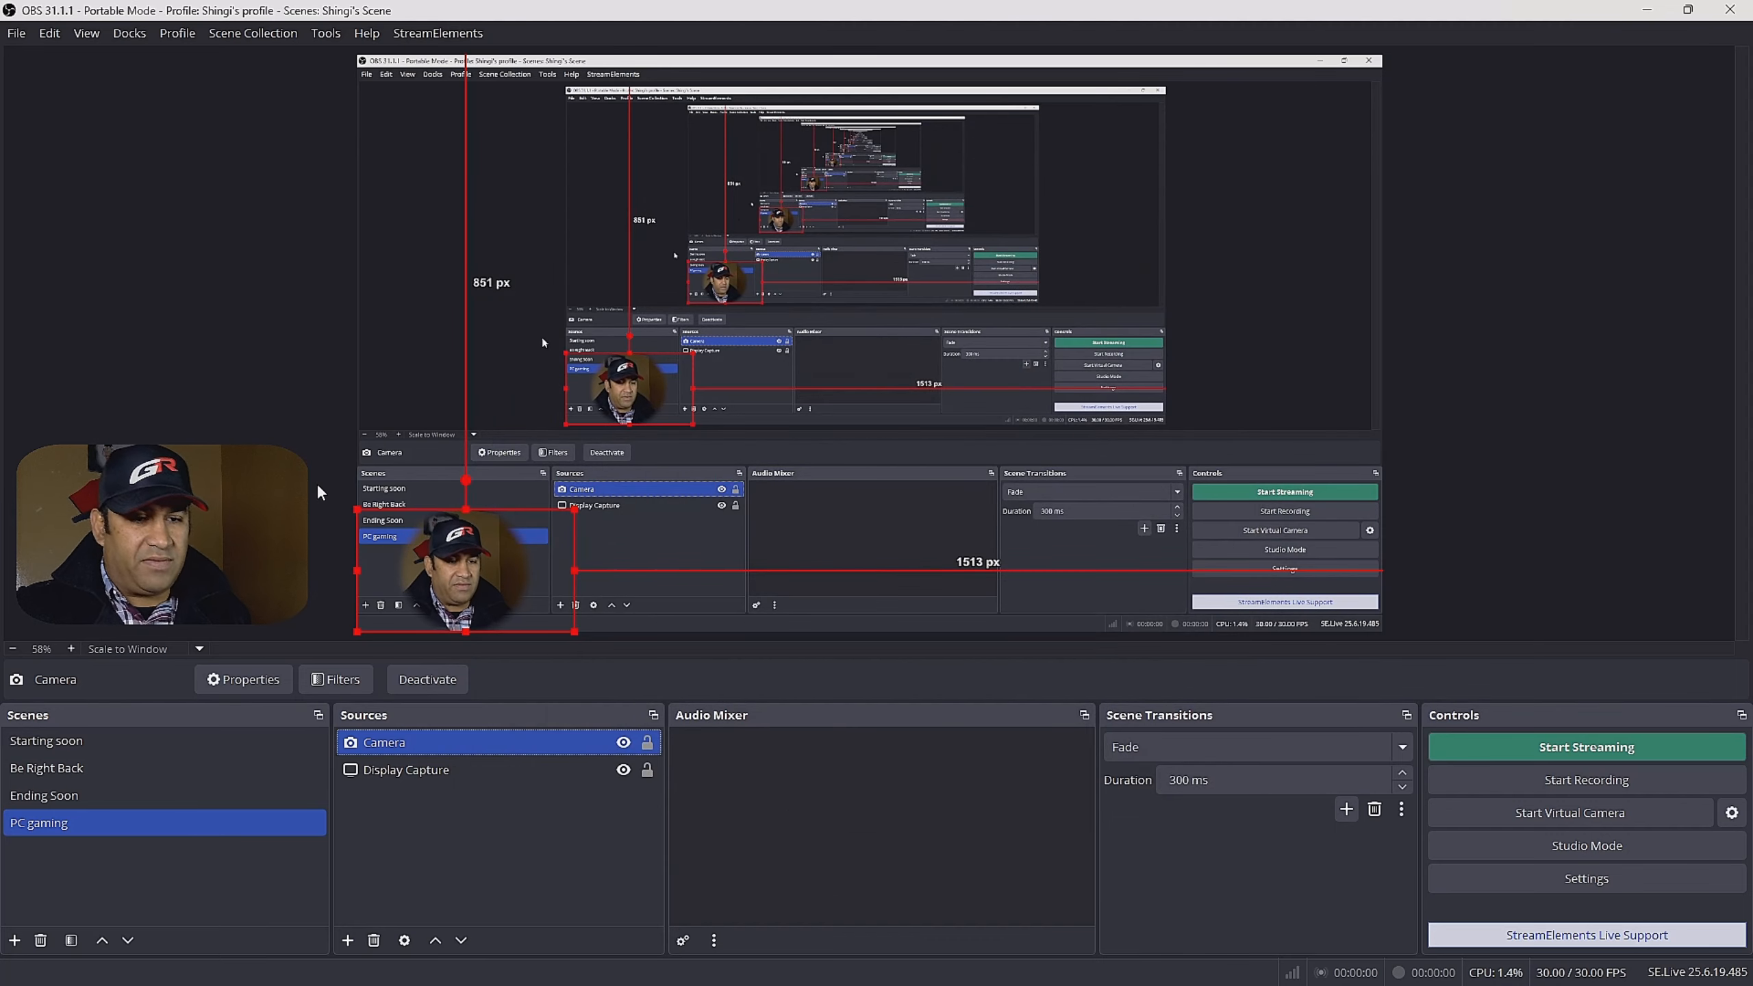
left_click(240, 424)
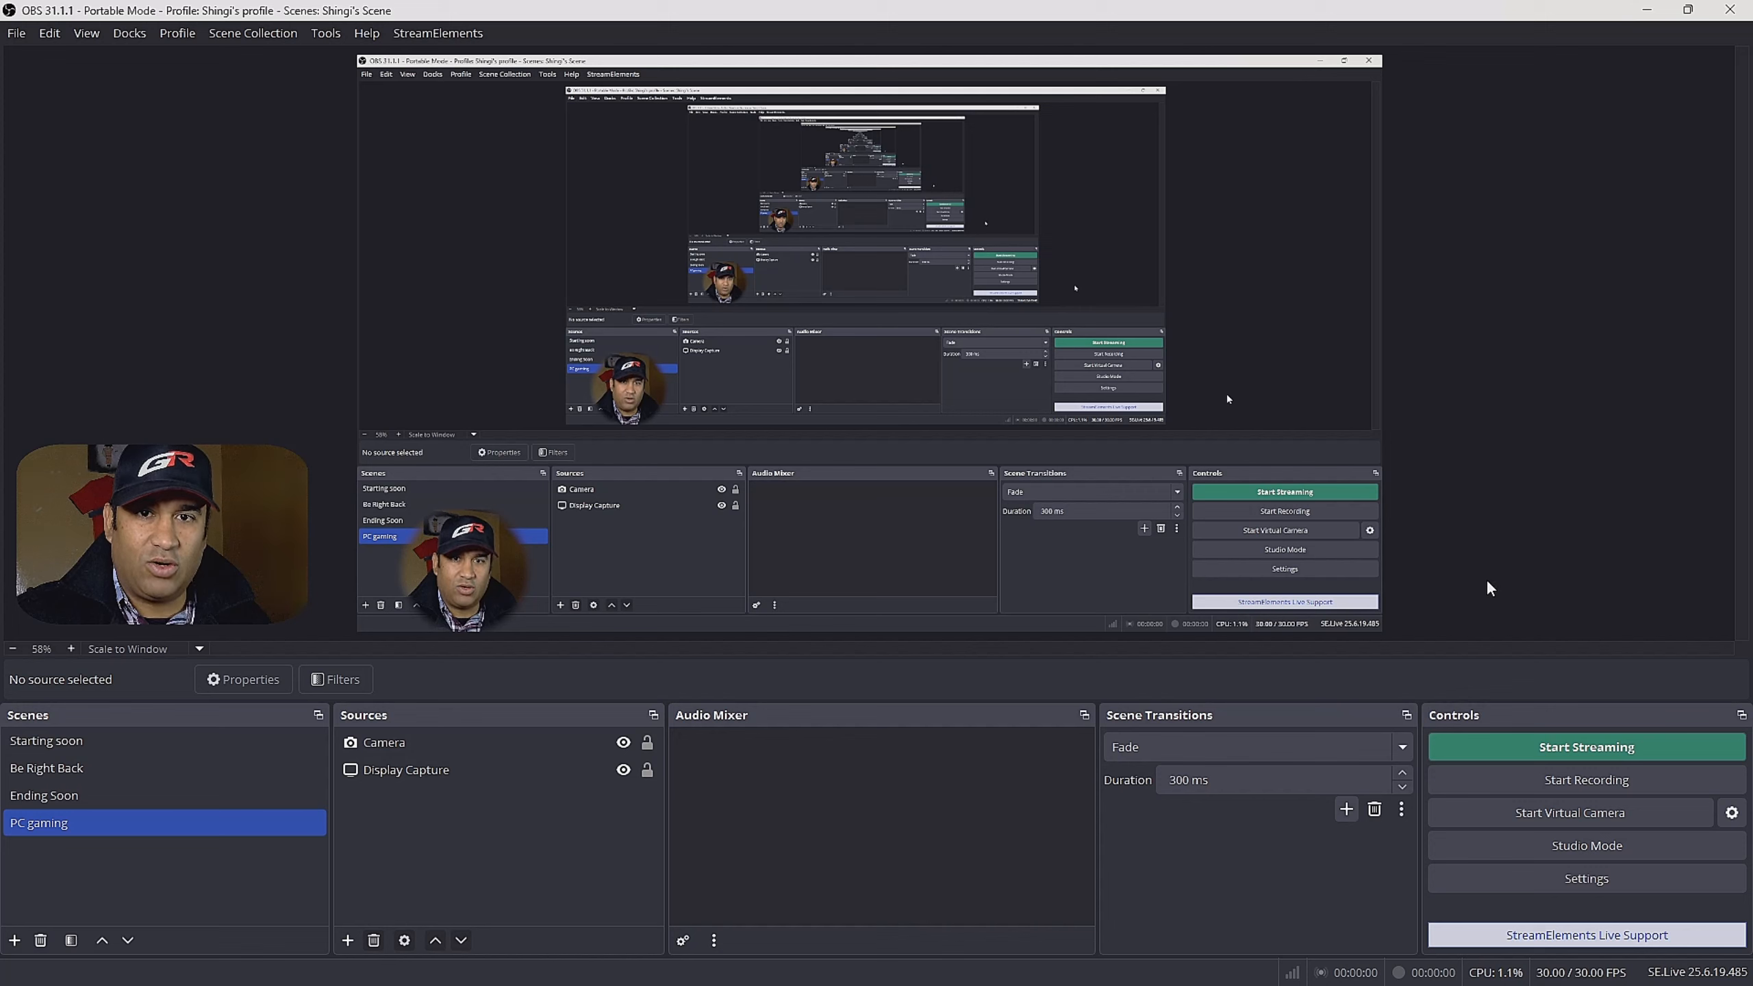
Add a Stinger scene transition, keeping the name "Stinger"
left_click(1402, 746)
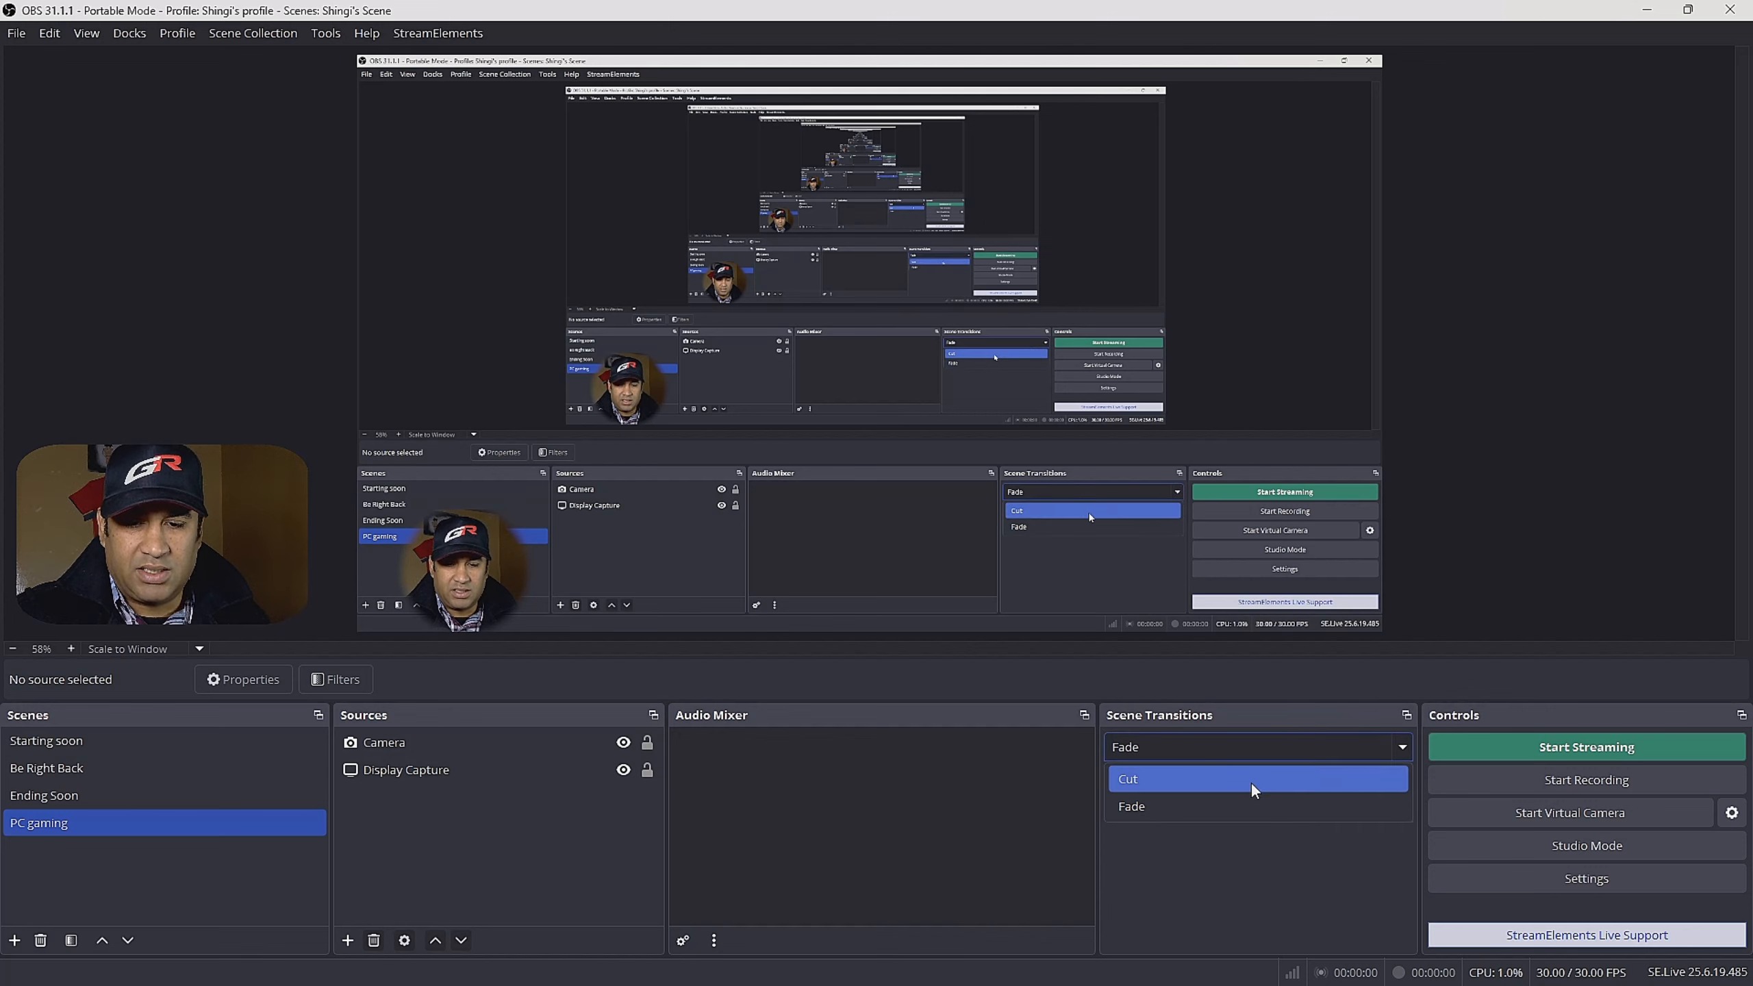
left_click(1404, 744)
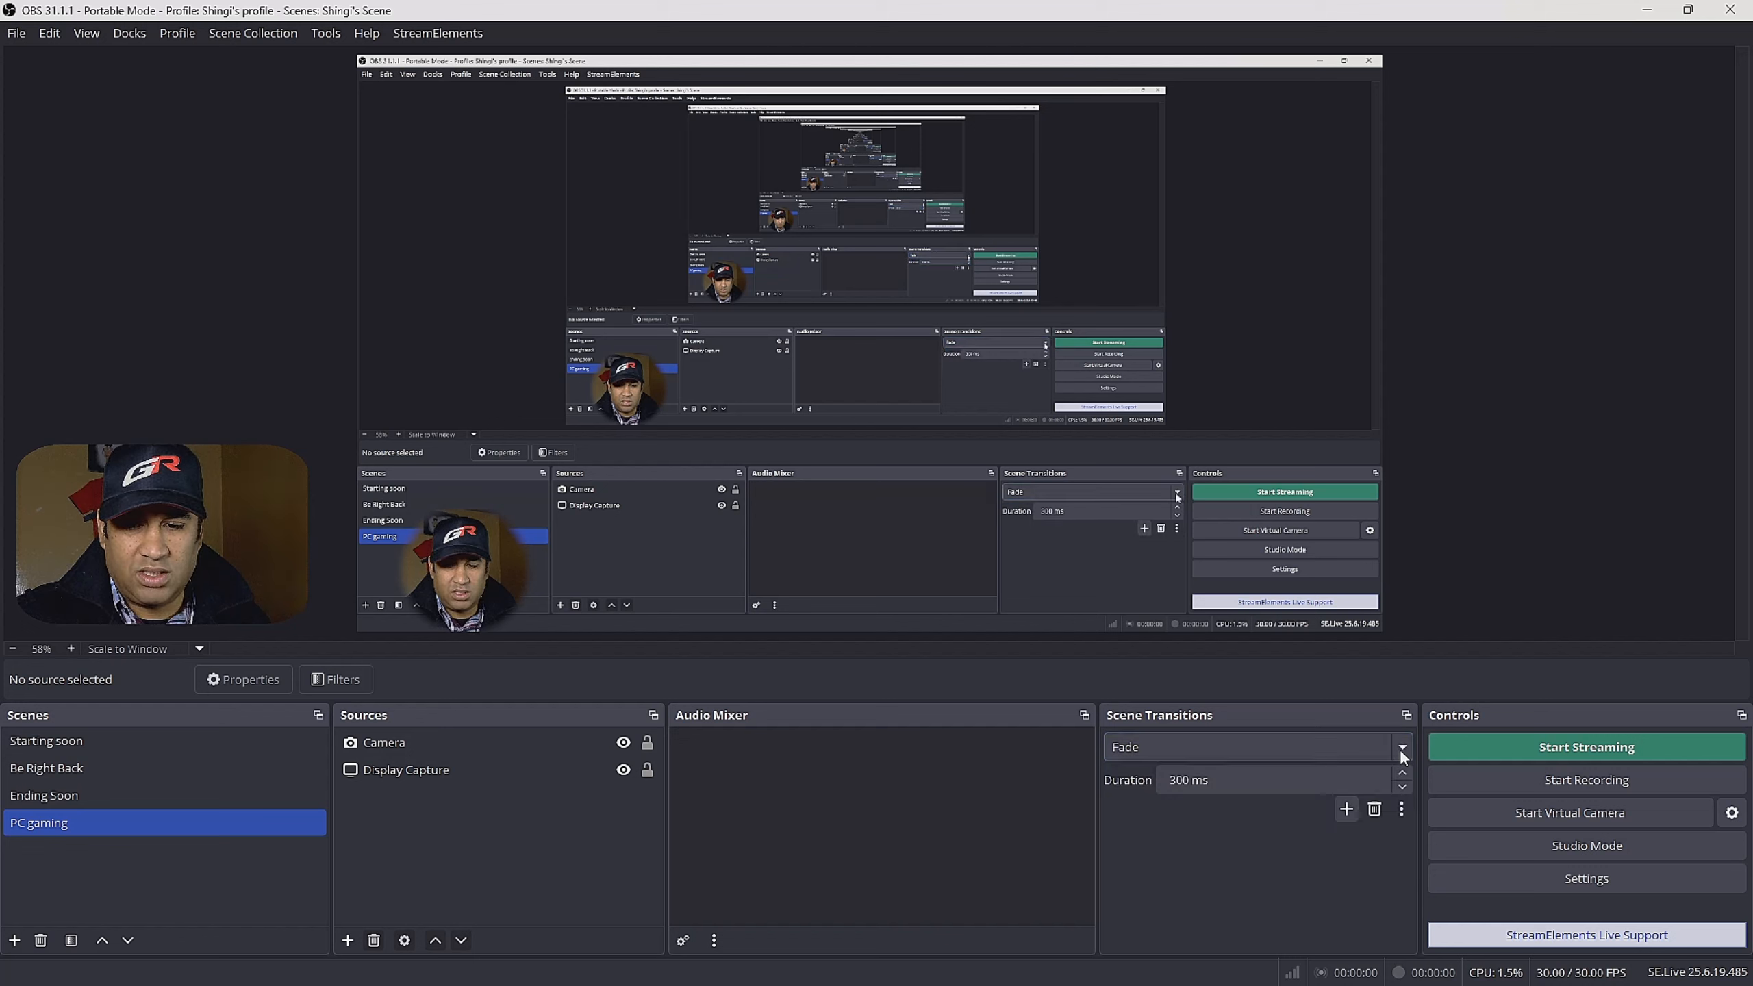
left_click(1346, 809)
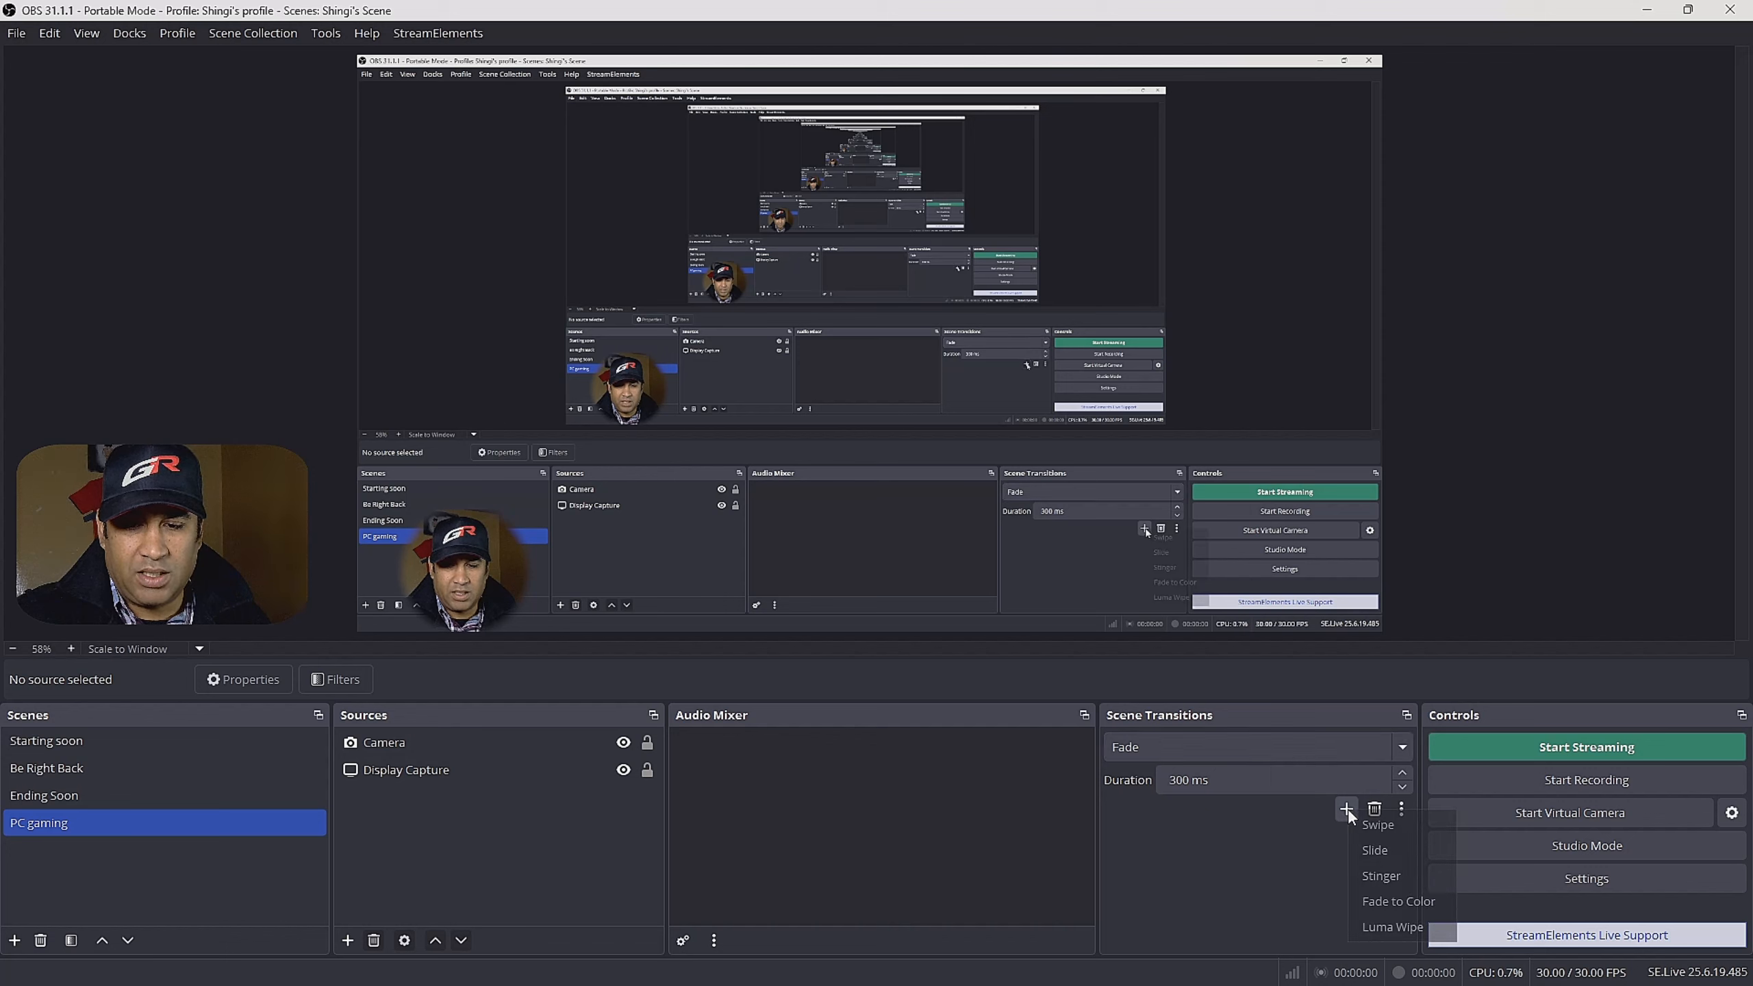
left_click(1400, 878)
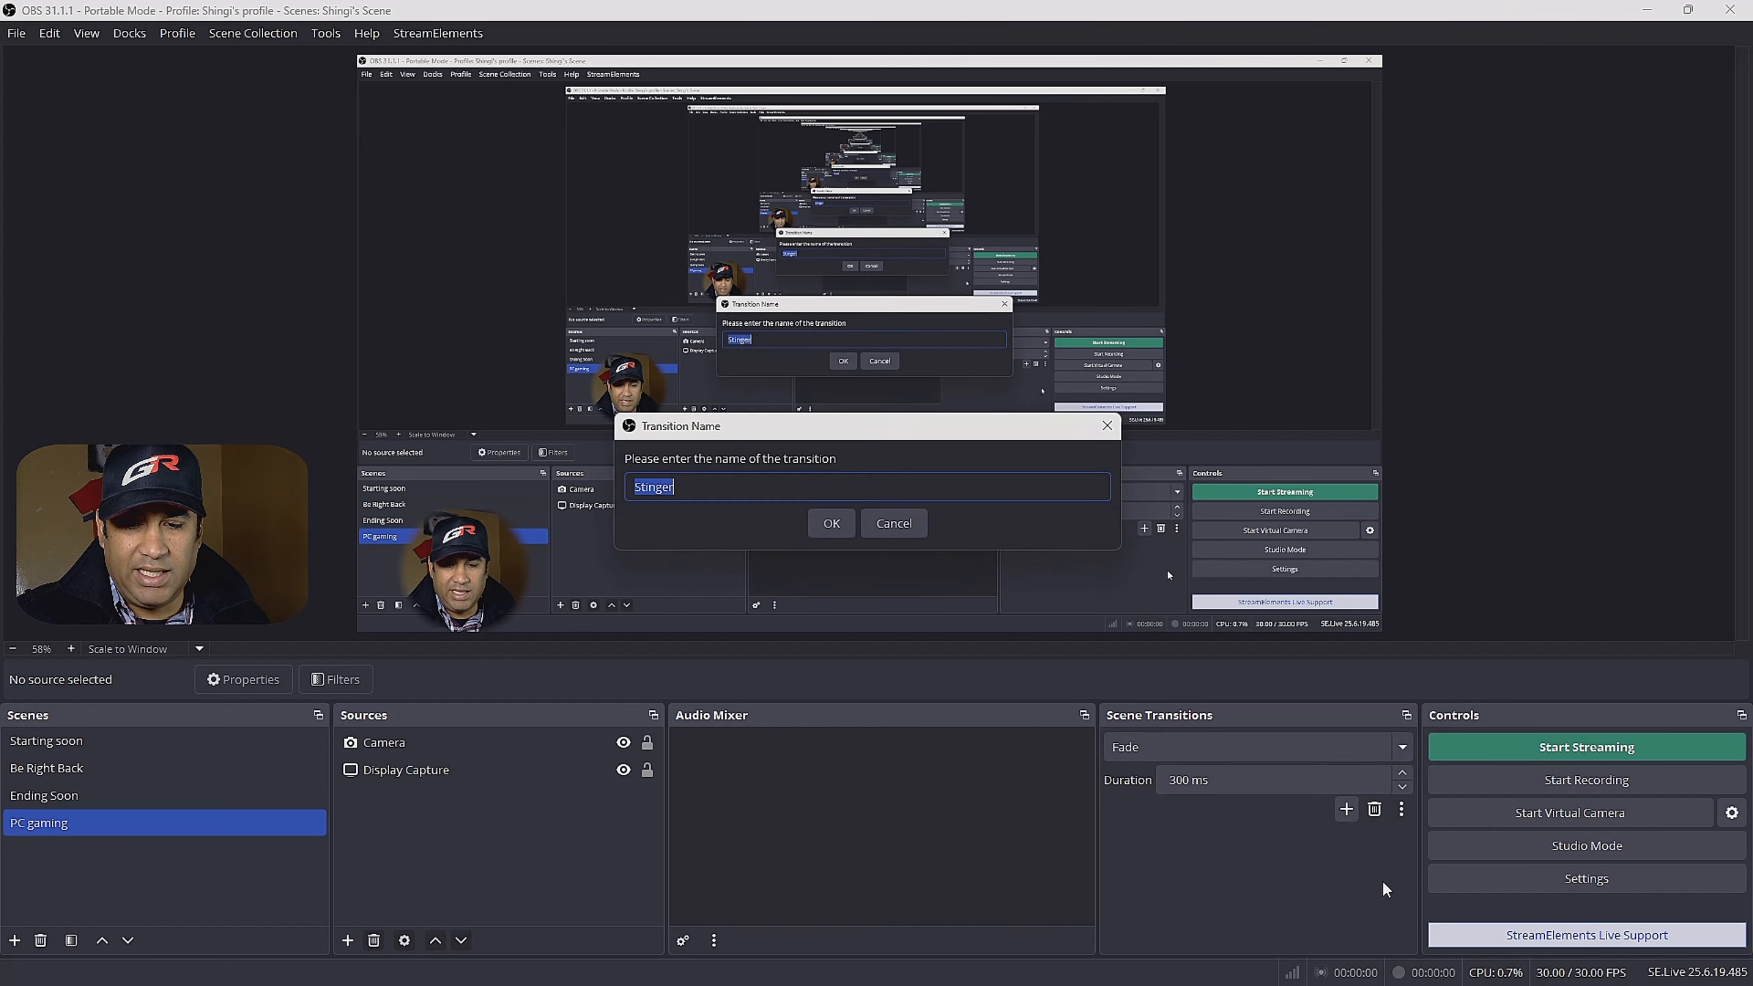
left_click(837, 522)
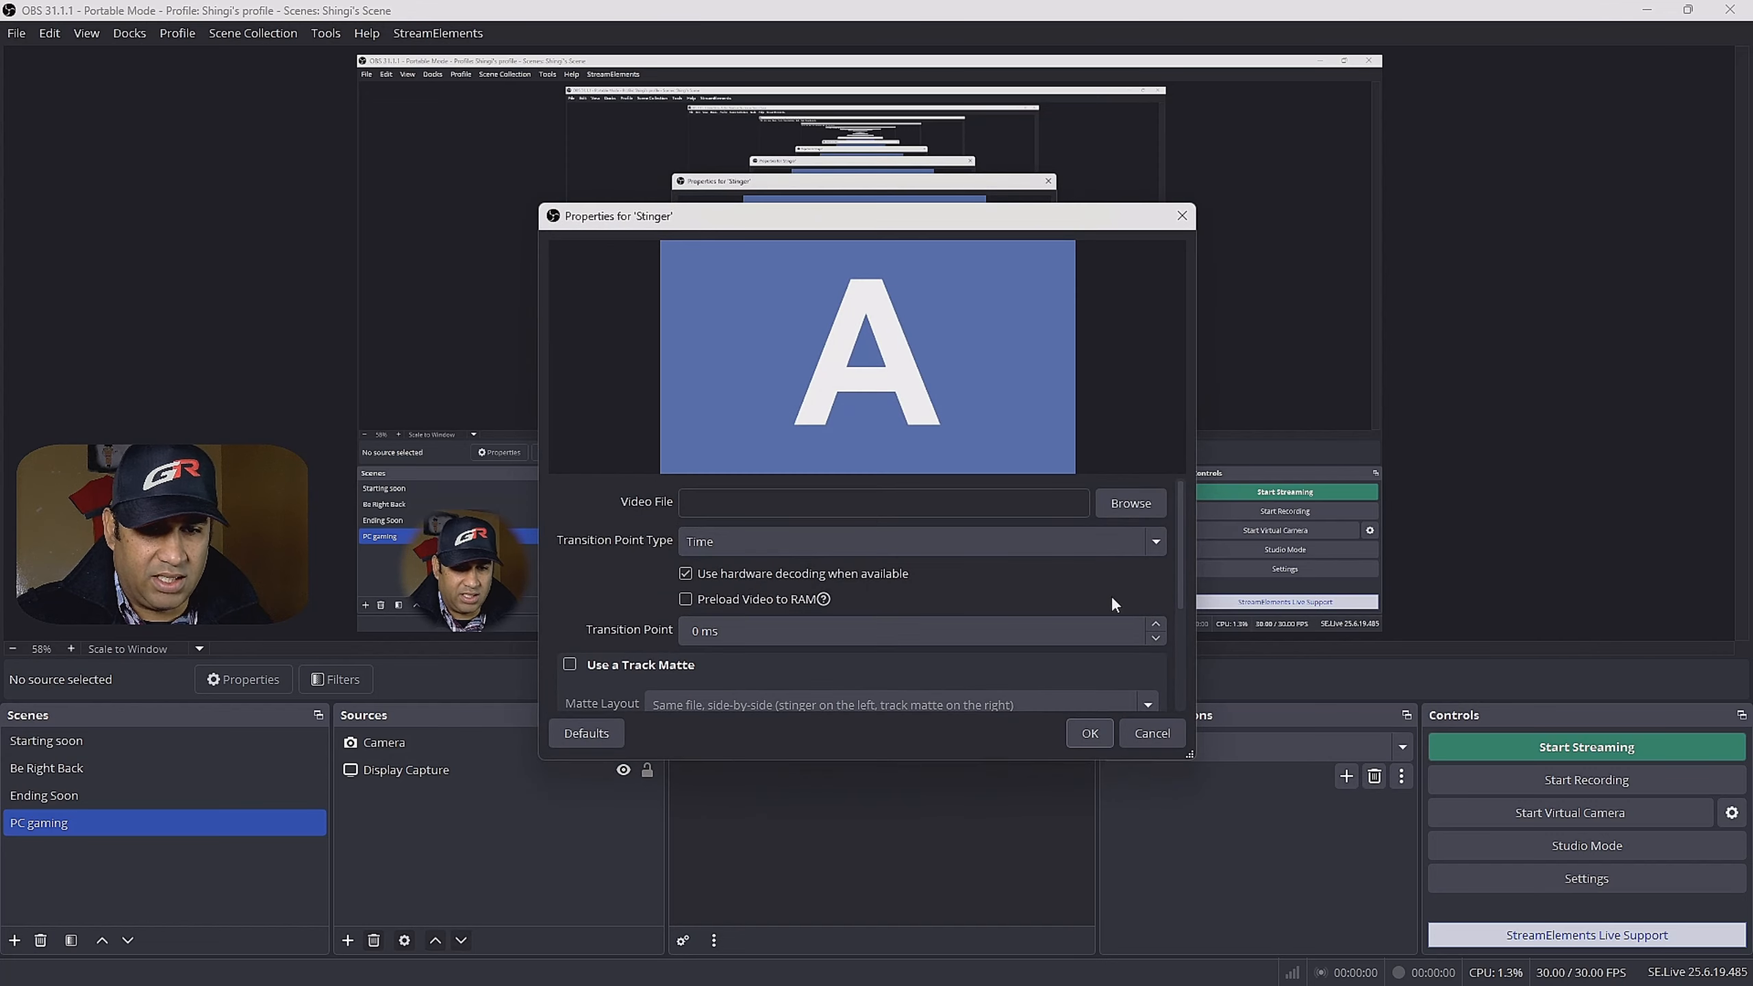
Load transition.mp4 from Youtube Tools/inter video concepts/Obs tools as the Stinger's video file and accept its properties
left_click(1136, 509)
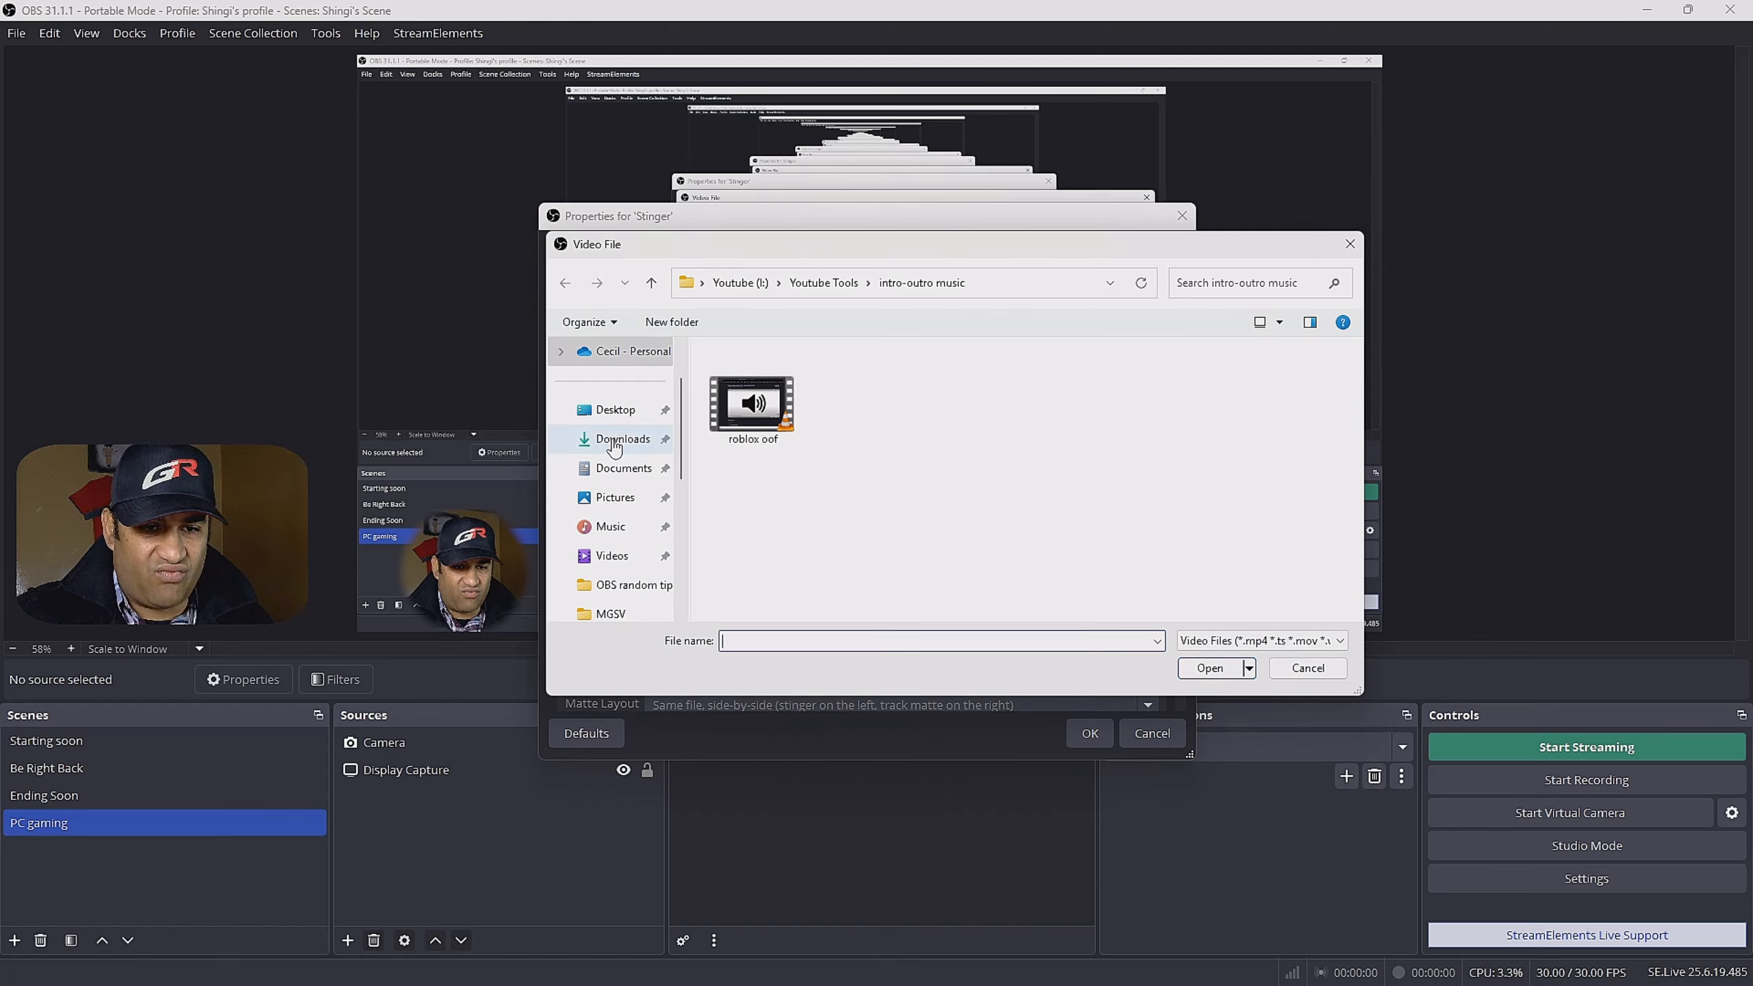
scroll(614, 538, "down", 6)
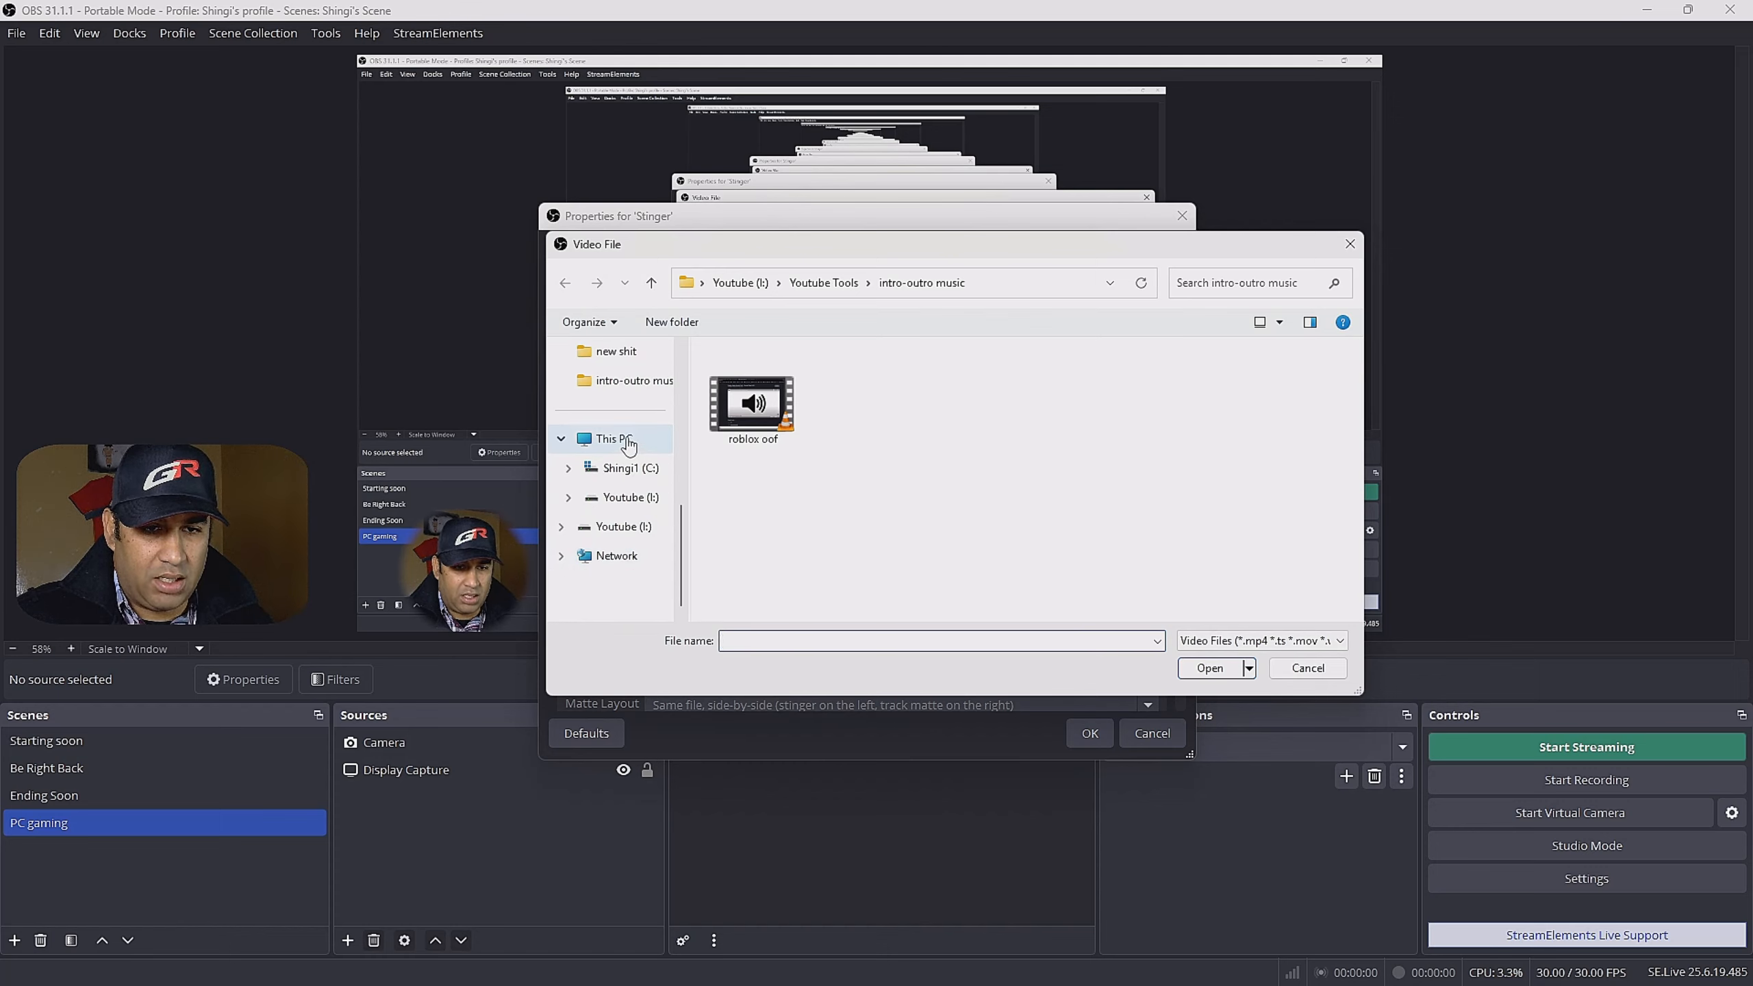
left_click(618, 531)
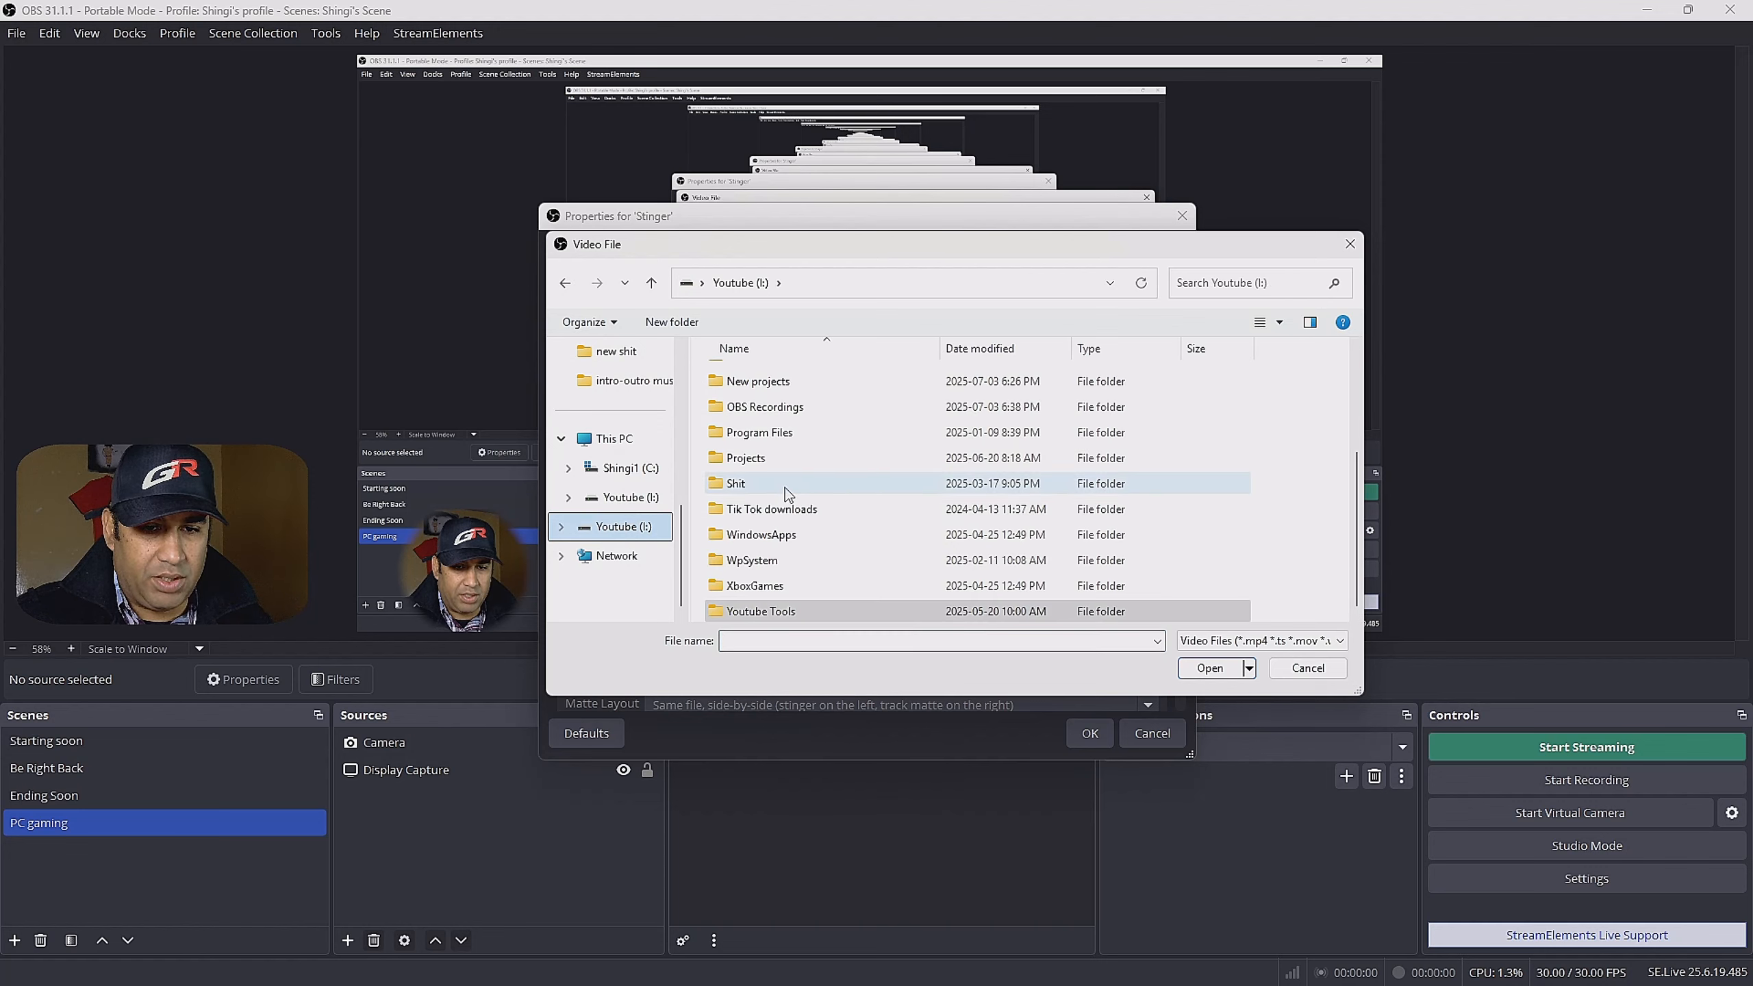
double_click(774, 611)
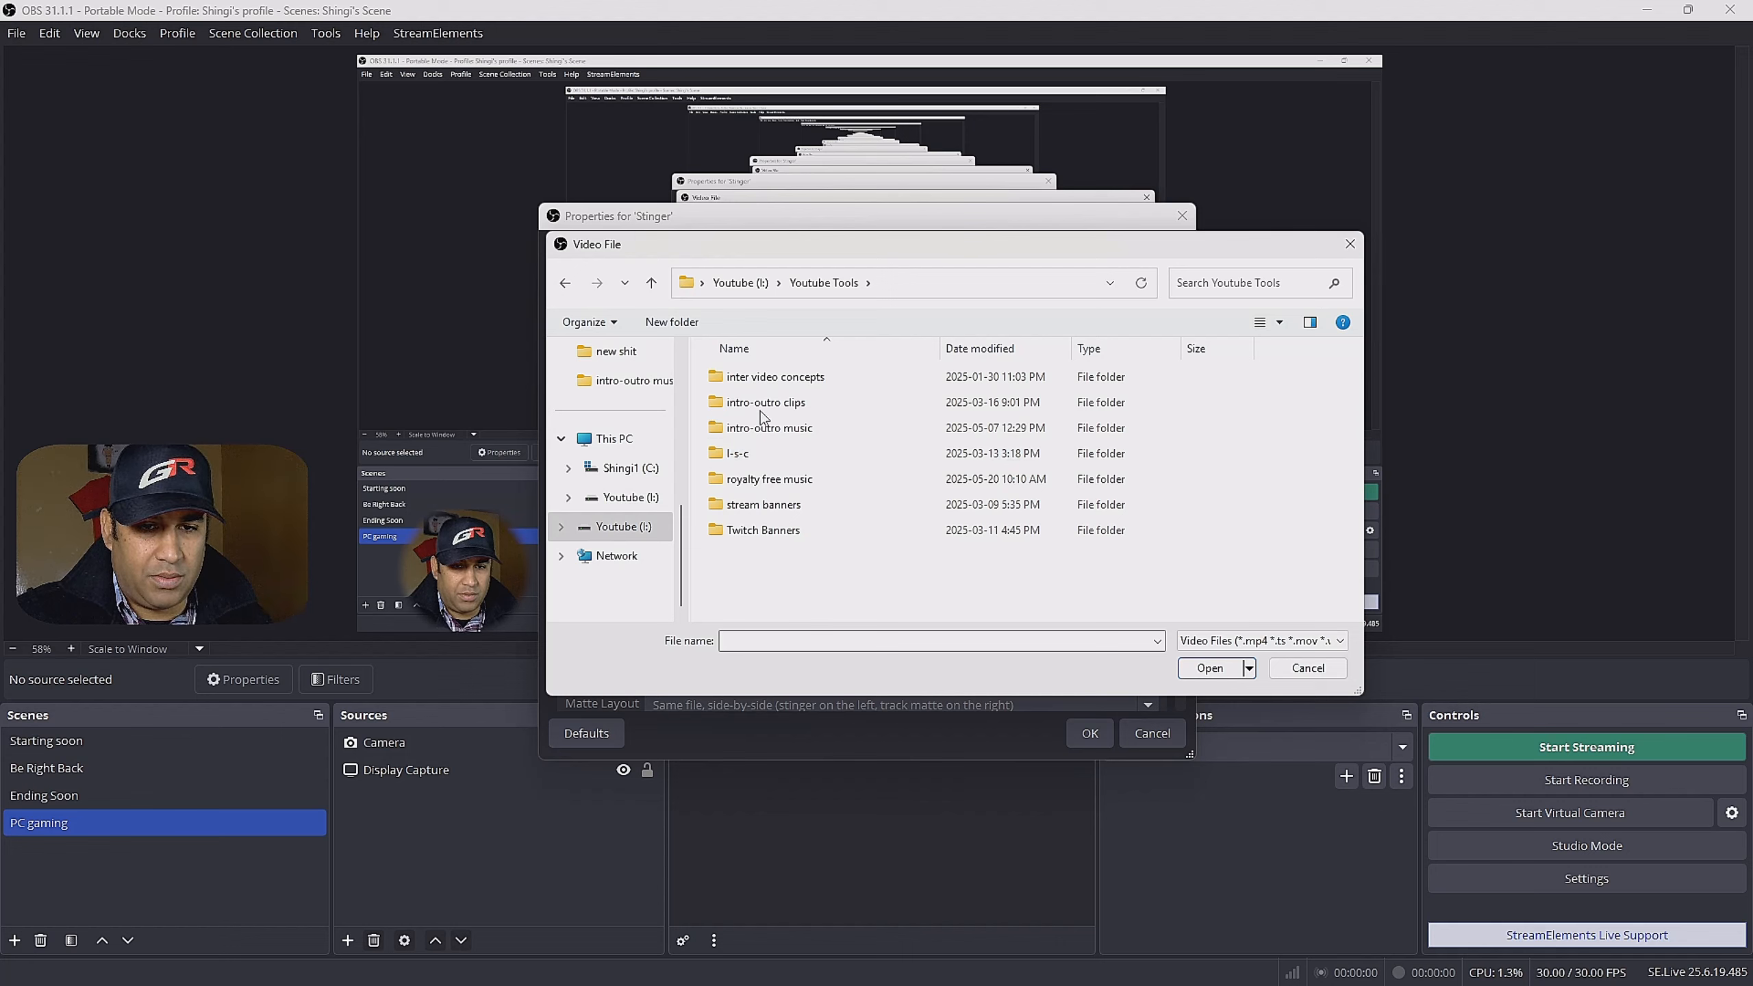
double_click(760, 386)
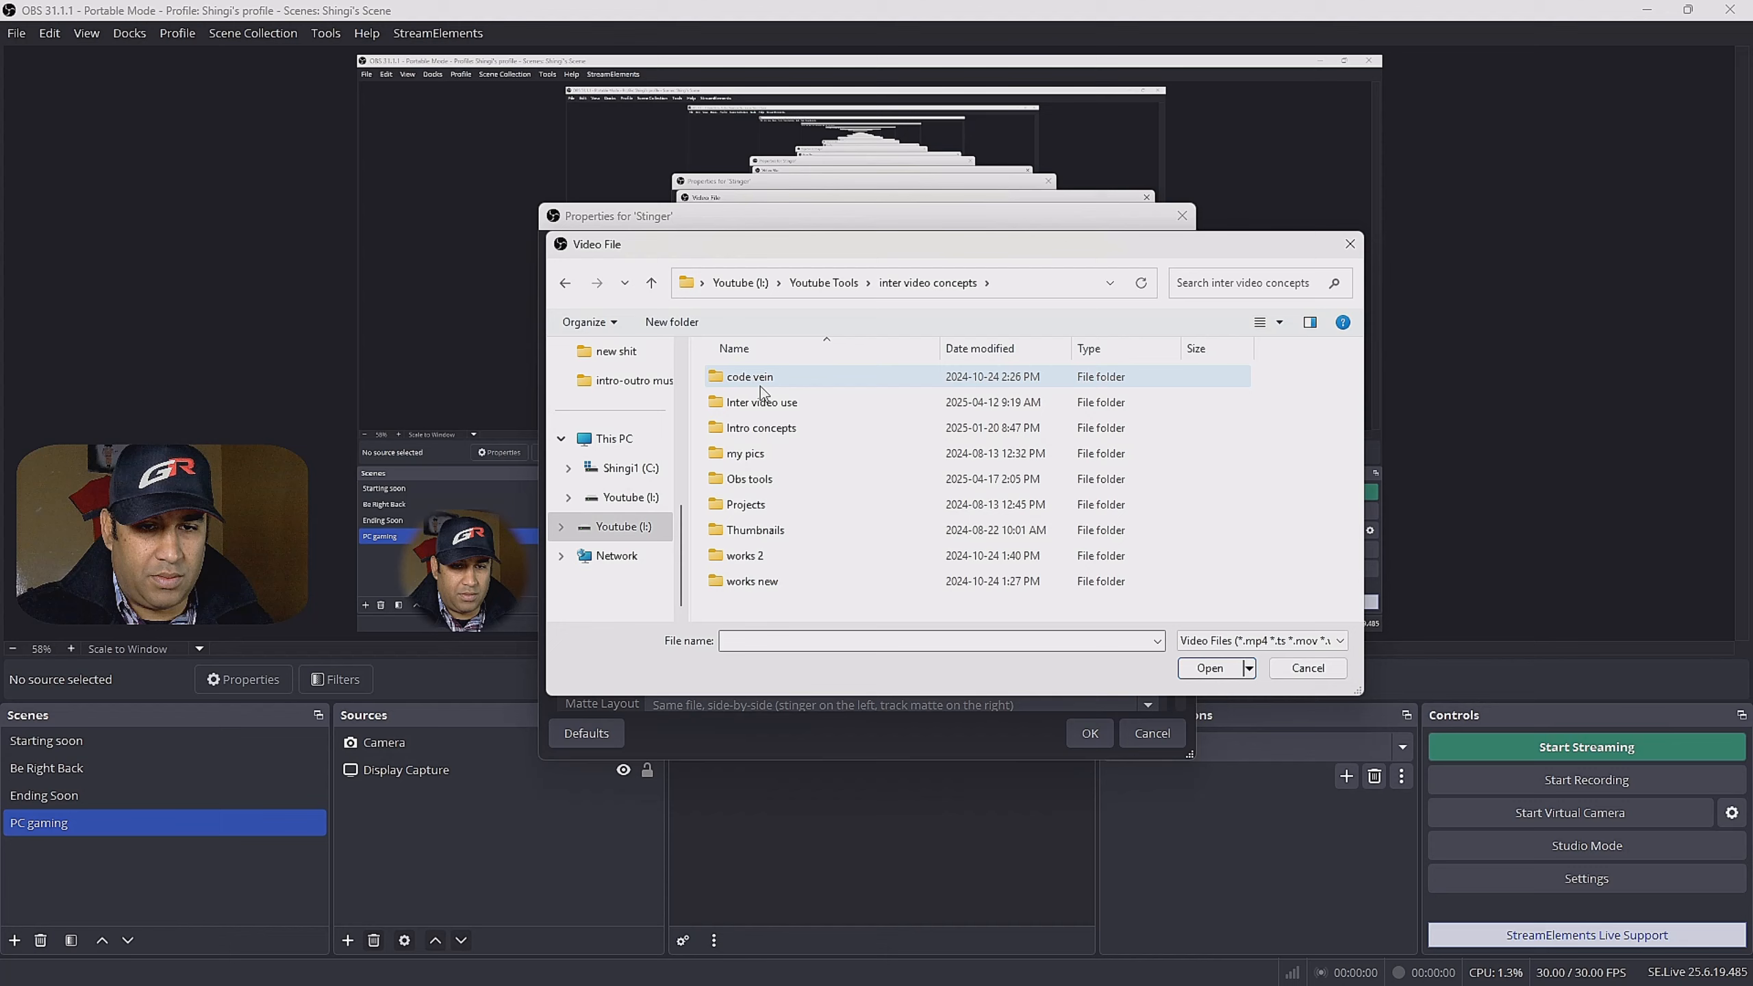
double_click(738, 480)
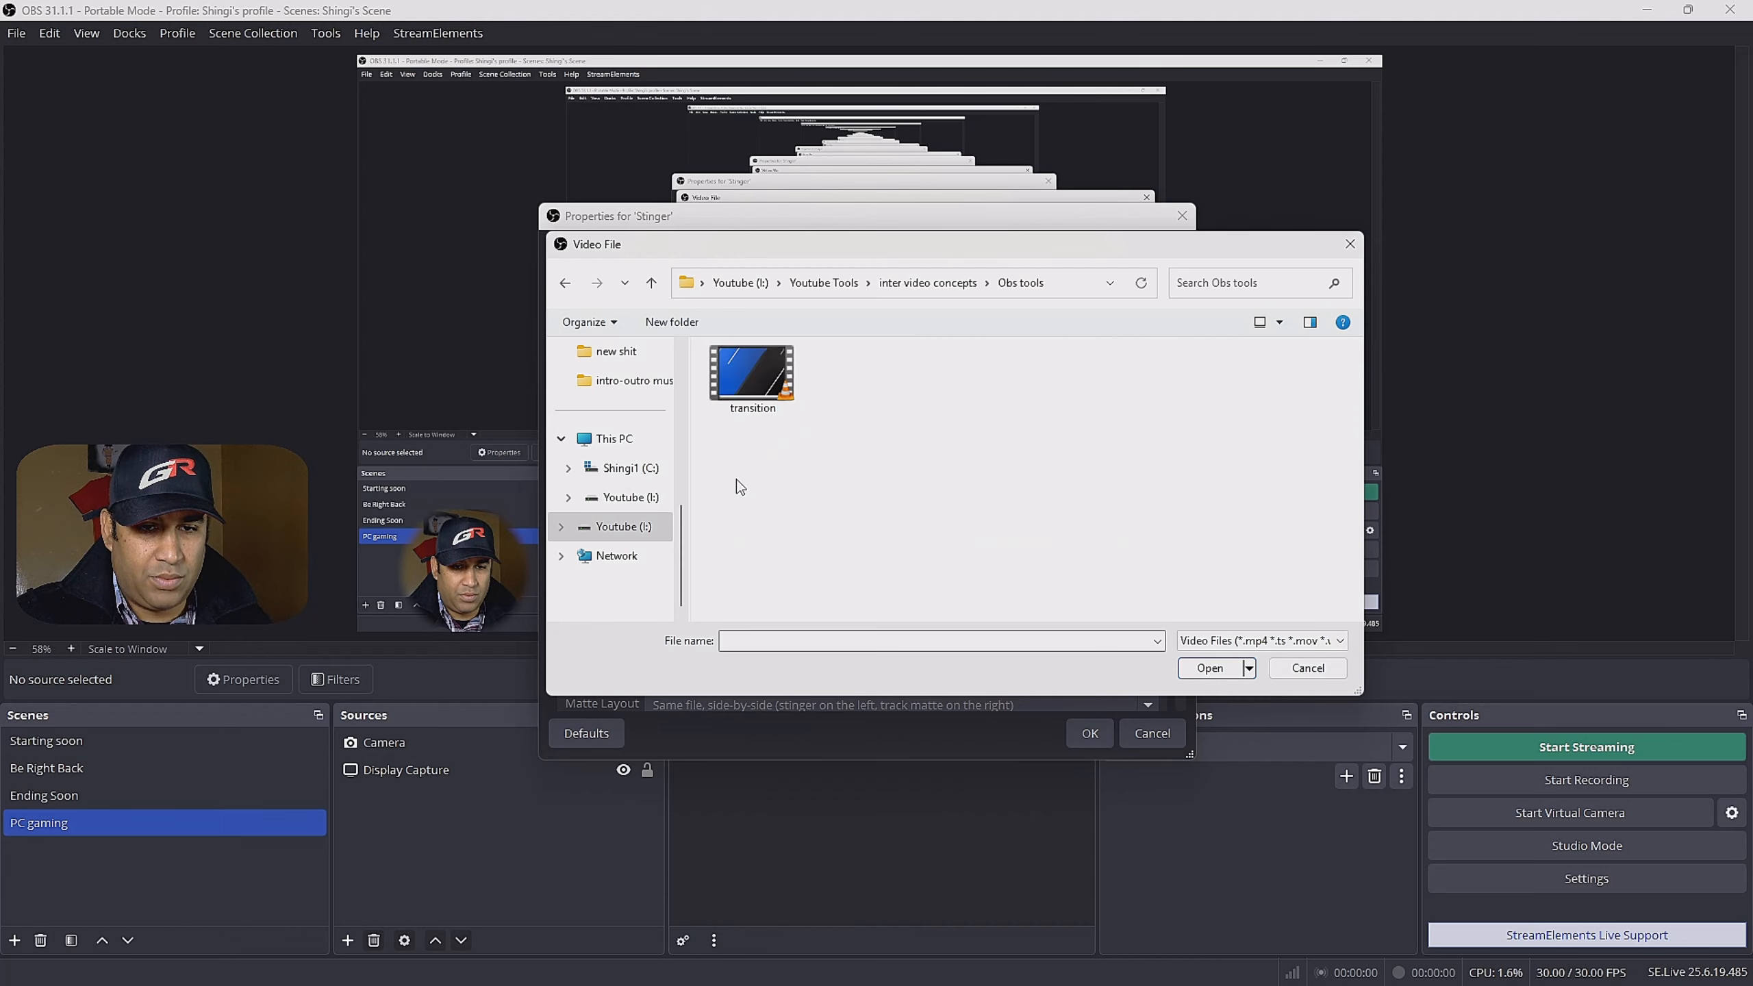
left_click(1207, 668)
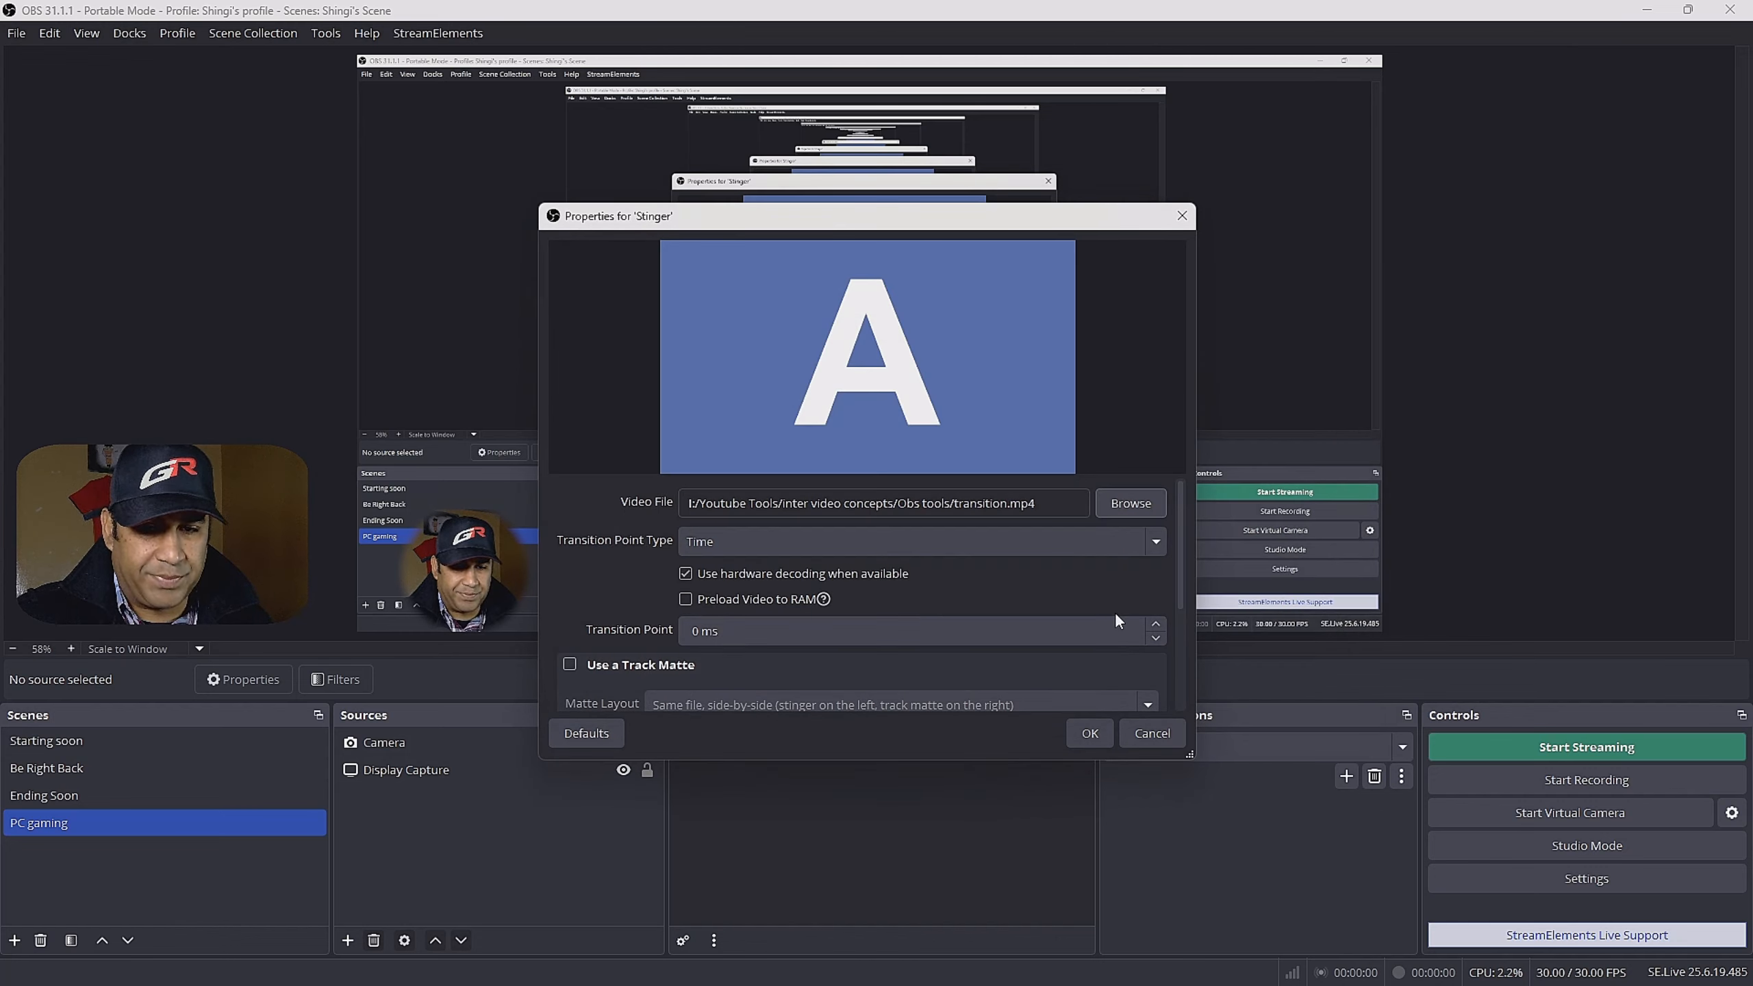
left_click(1156, 624)
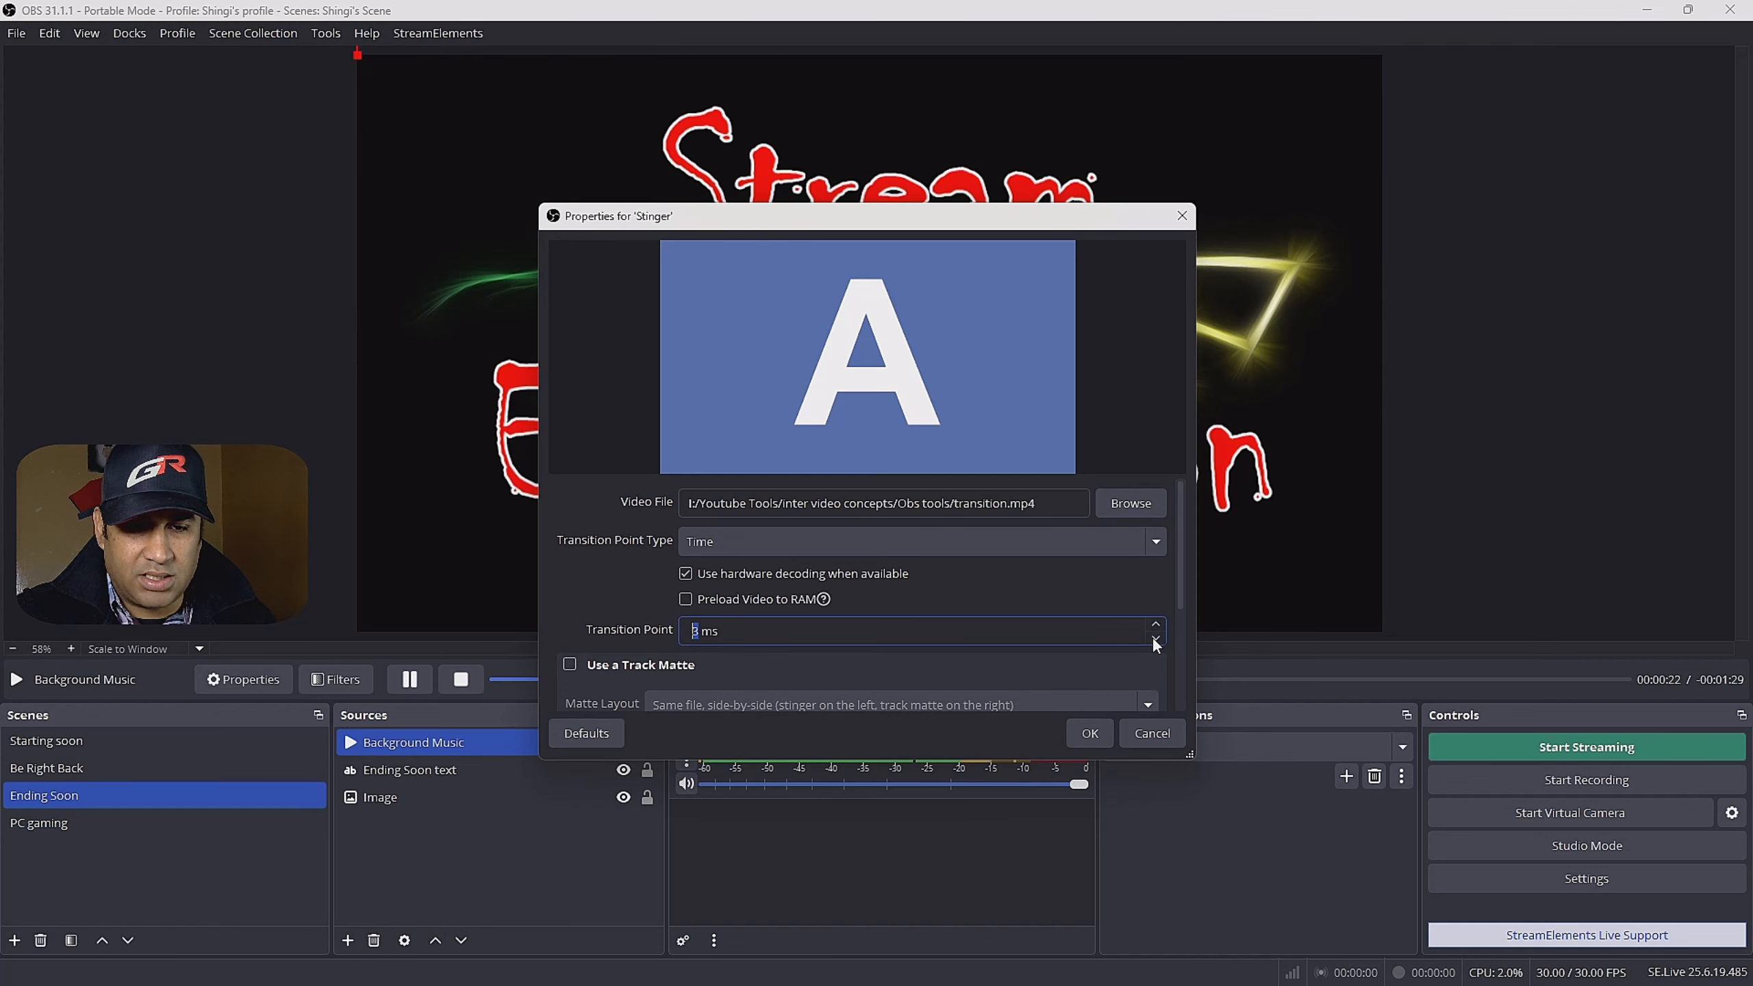
left_click(1090, 735)
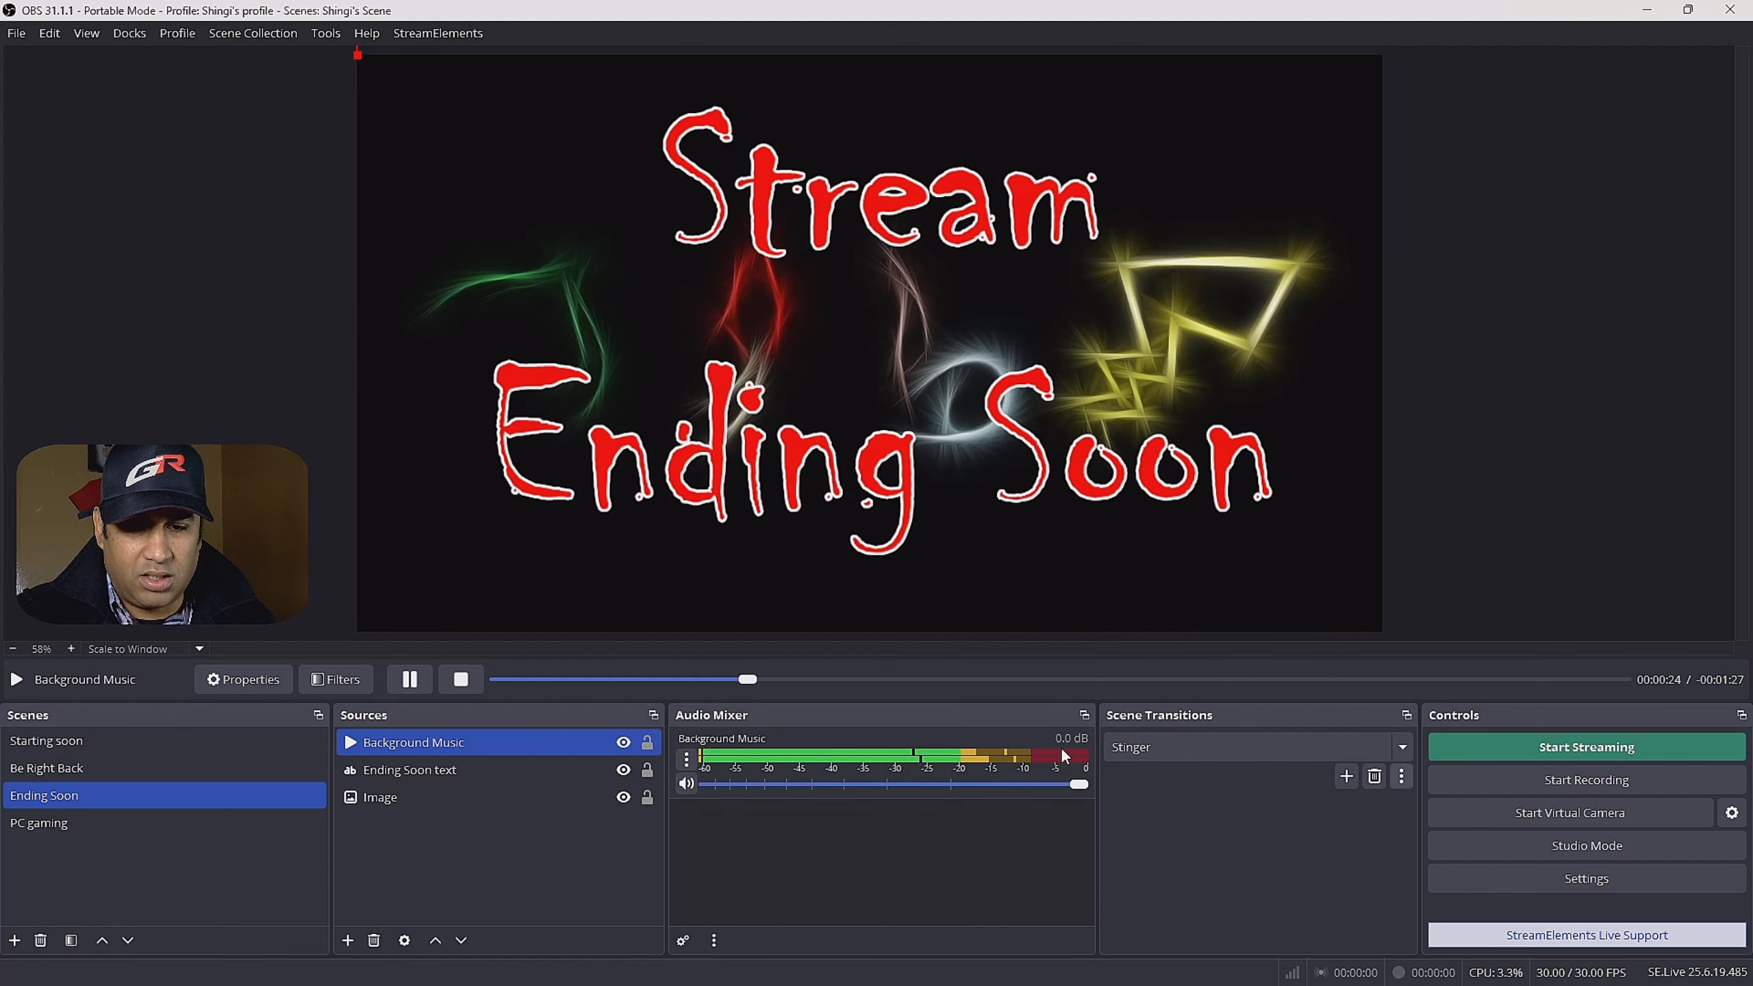
Preview the Stinger transition by switching to the "Be Right Back" scene
left_click(92, 763)
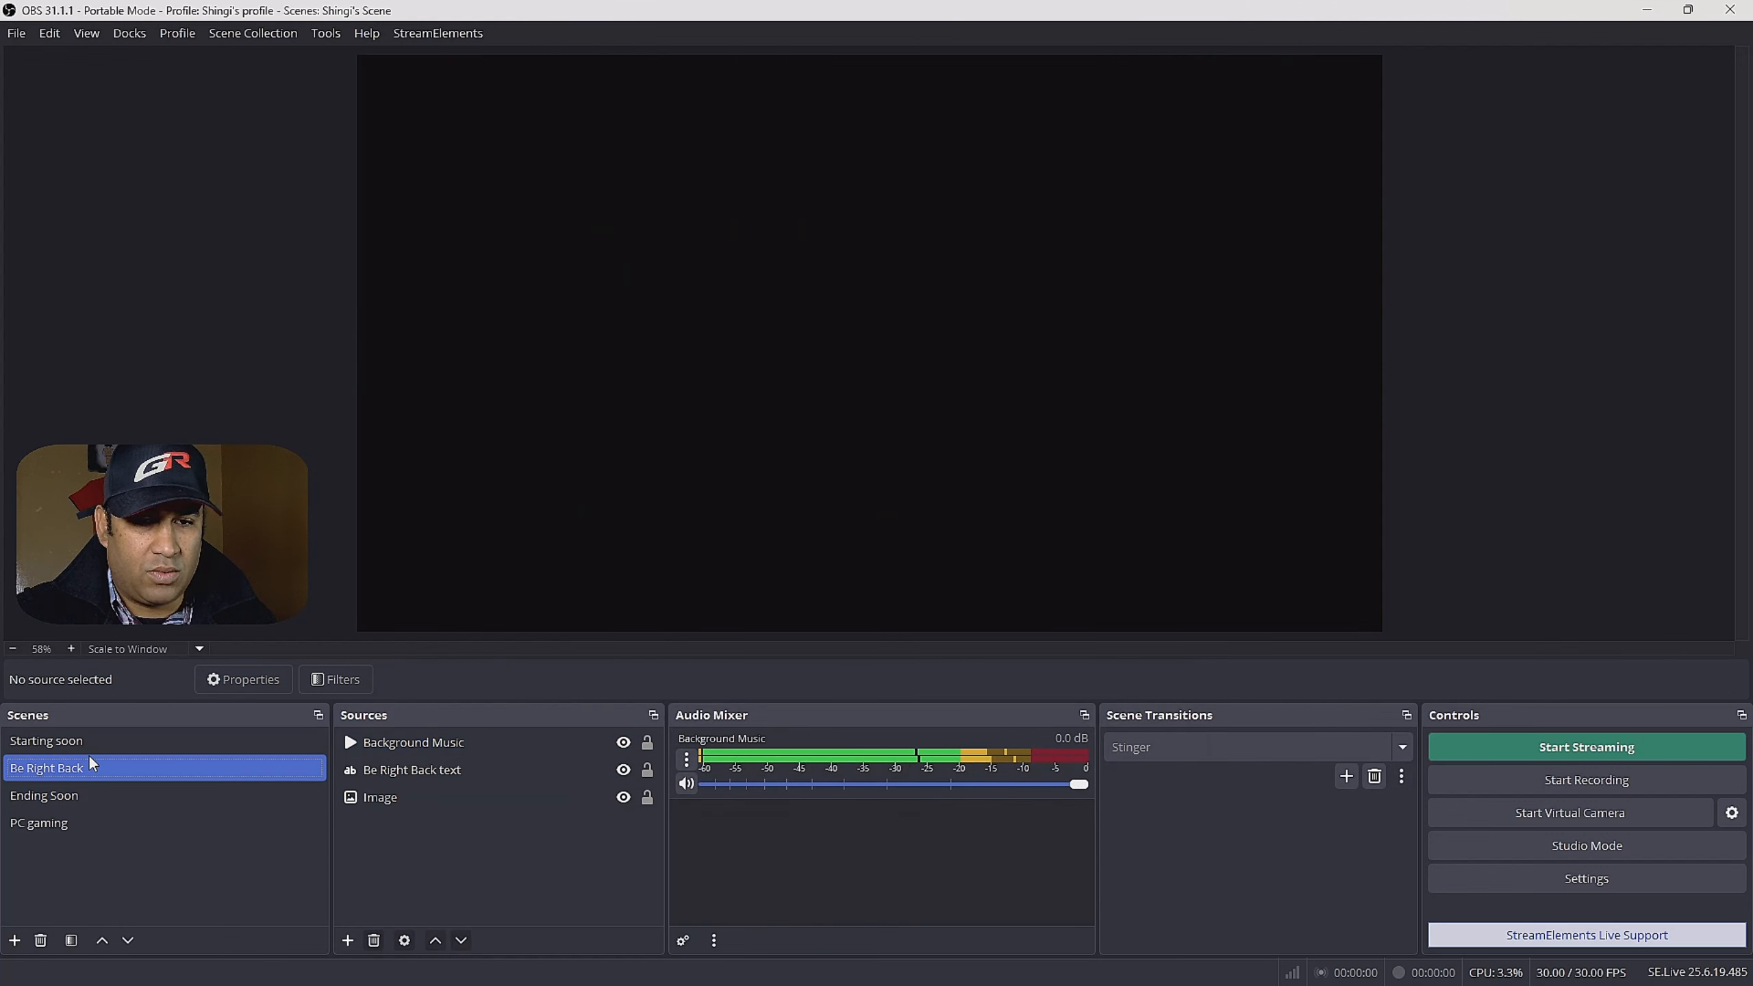